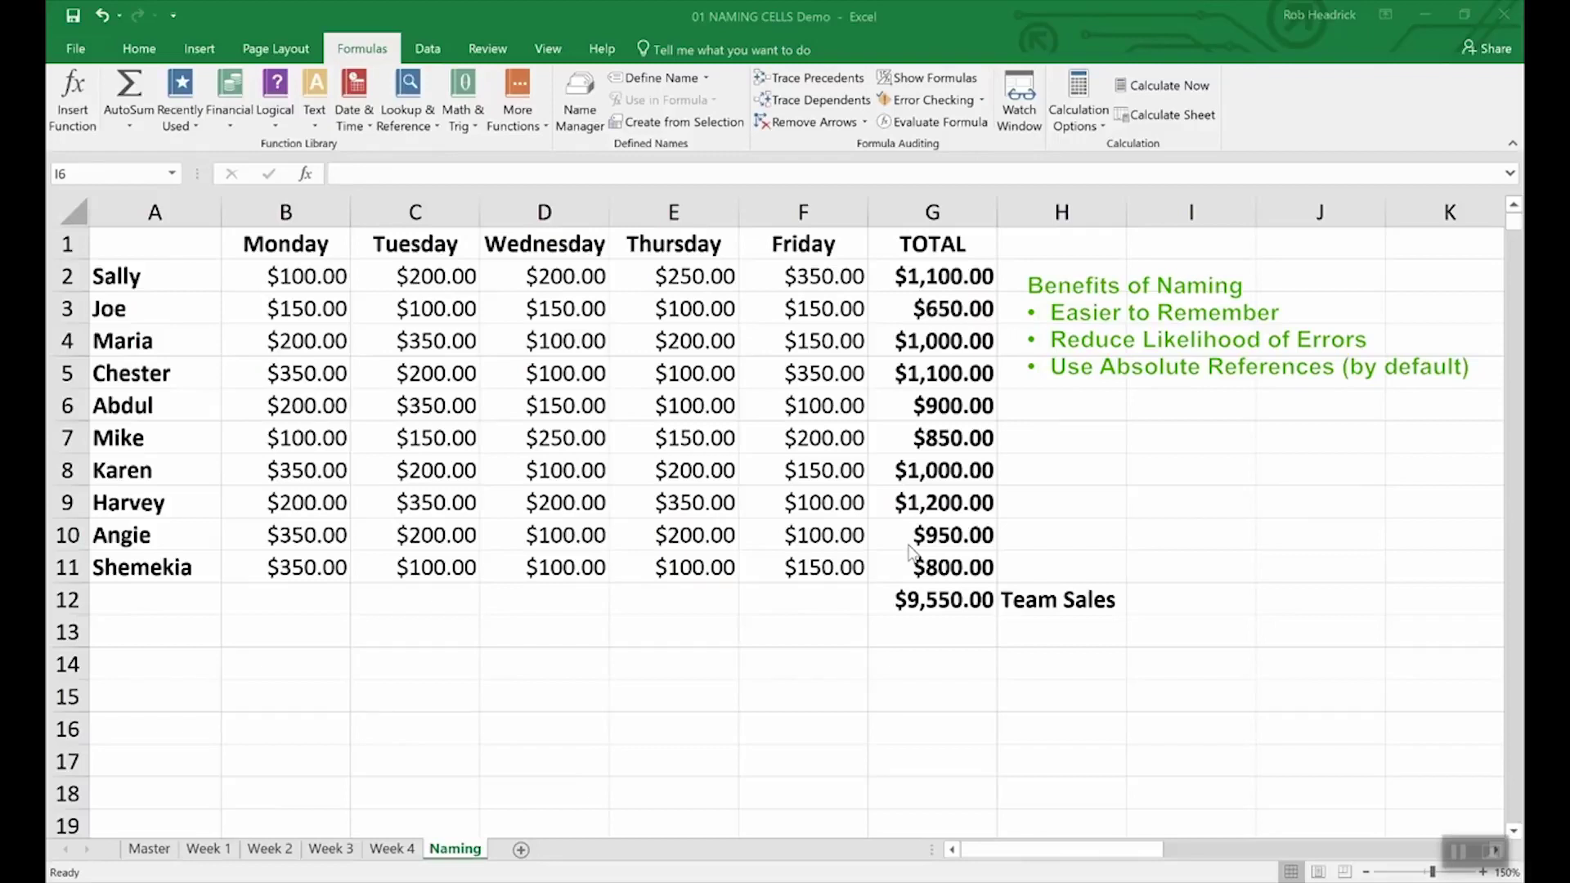
- Define the name Team_Sales for the grand team total in cell G12
{"action": "left_click", "coordinate": [944, 601]}
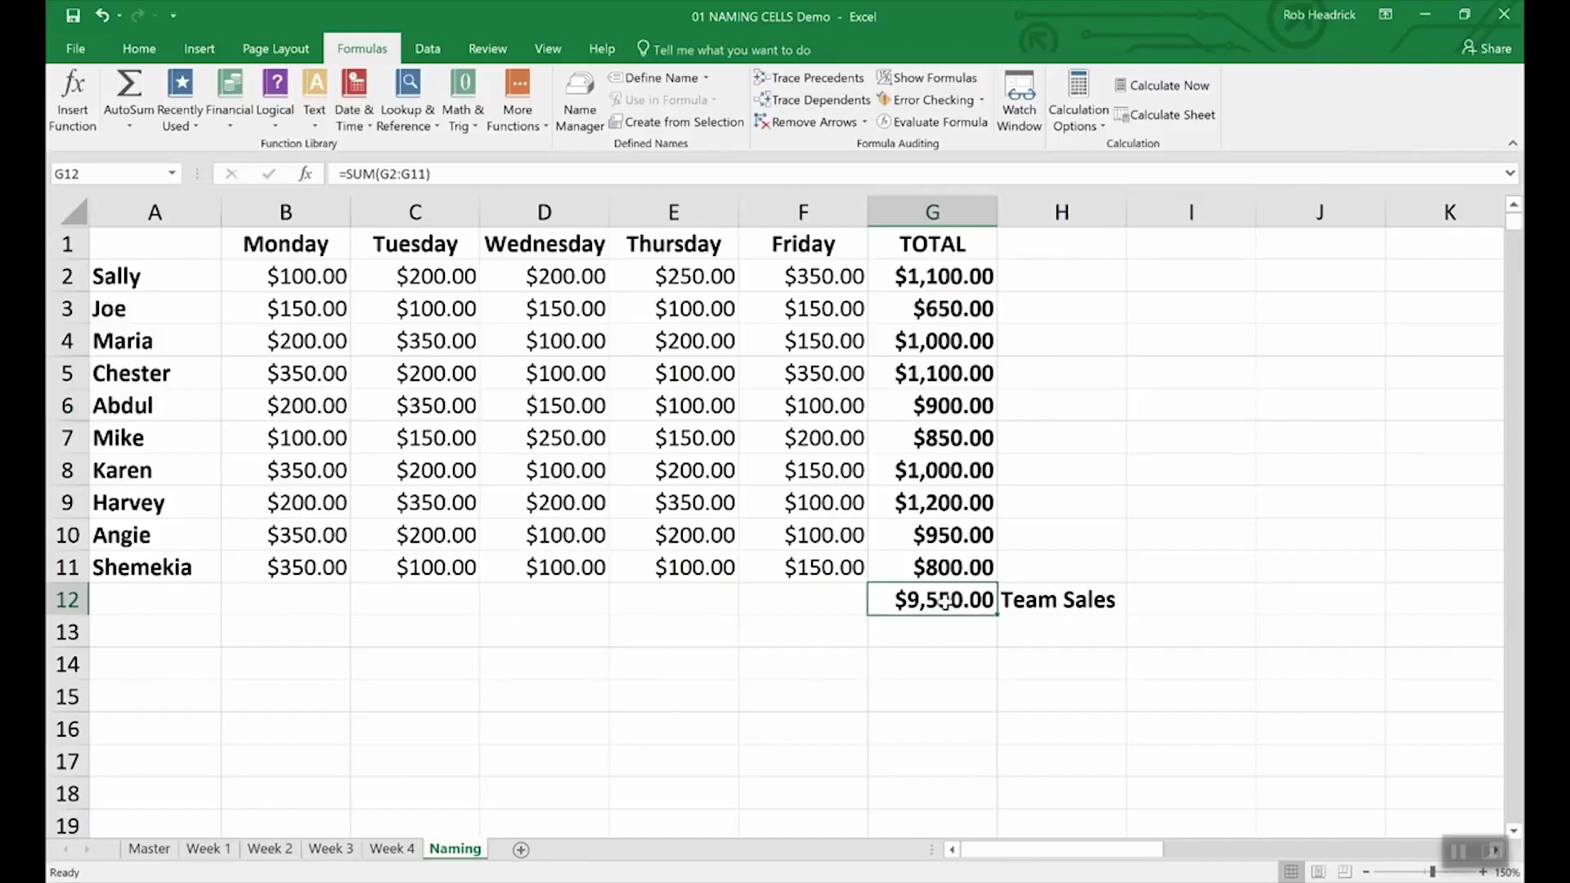
{"action": "right_click", "coordinate": [944, 603]}
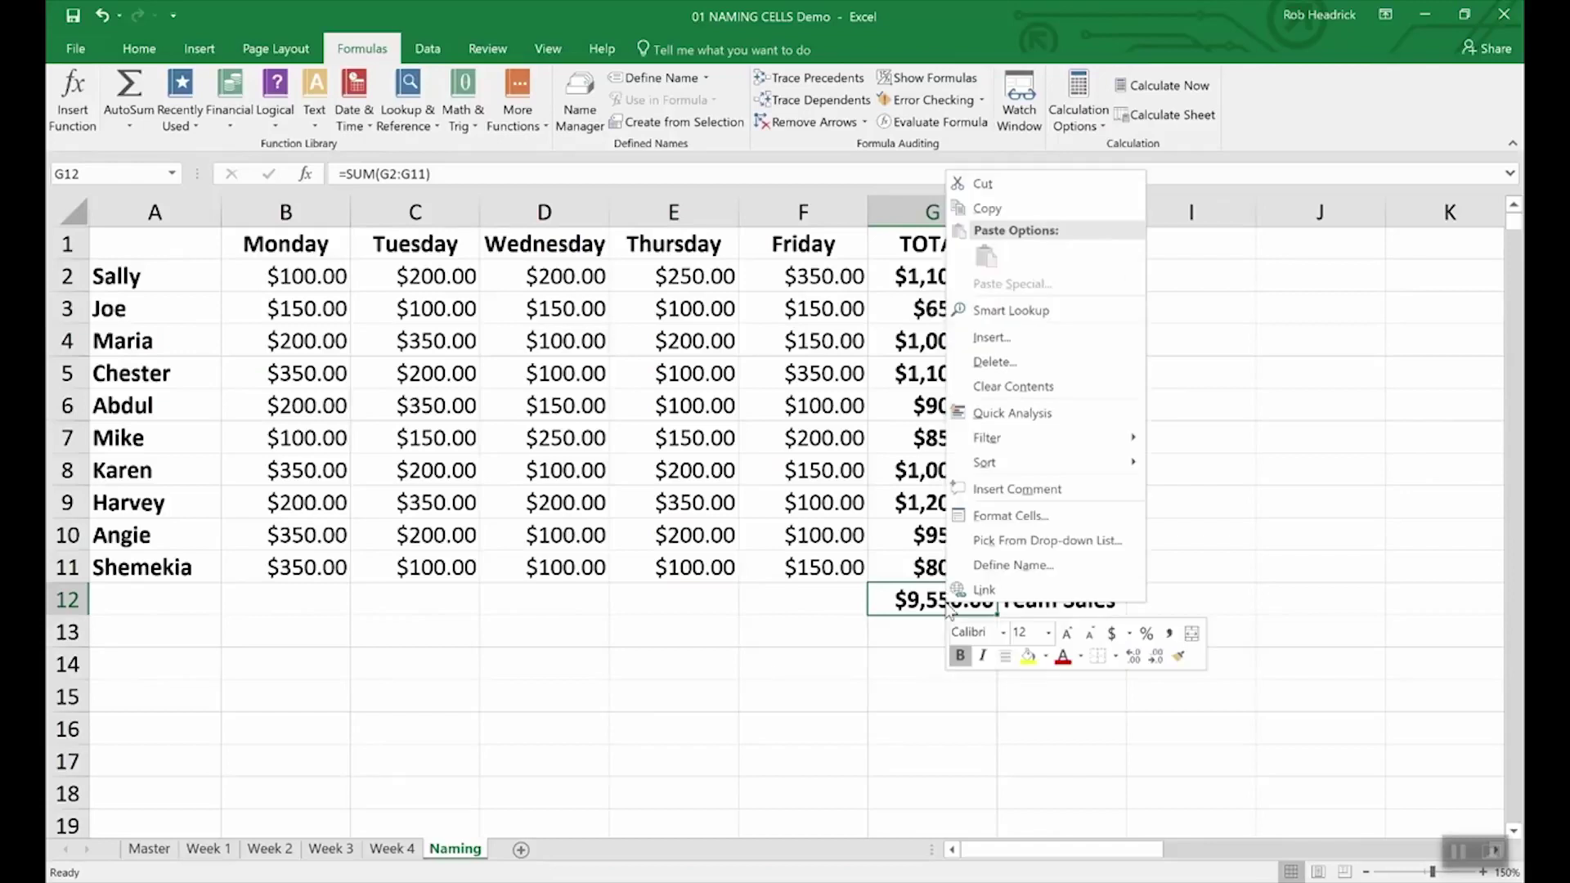
{"action": "left_click", "coordinate": [986, 567]}
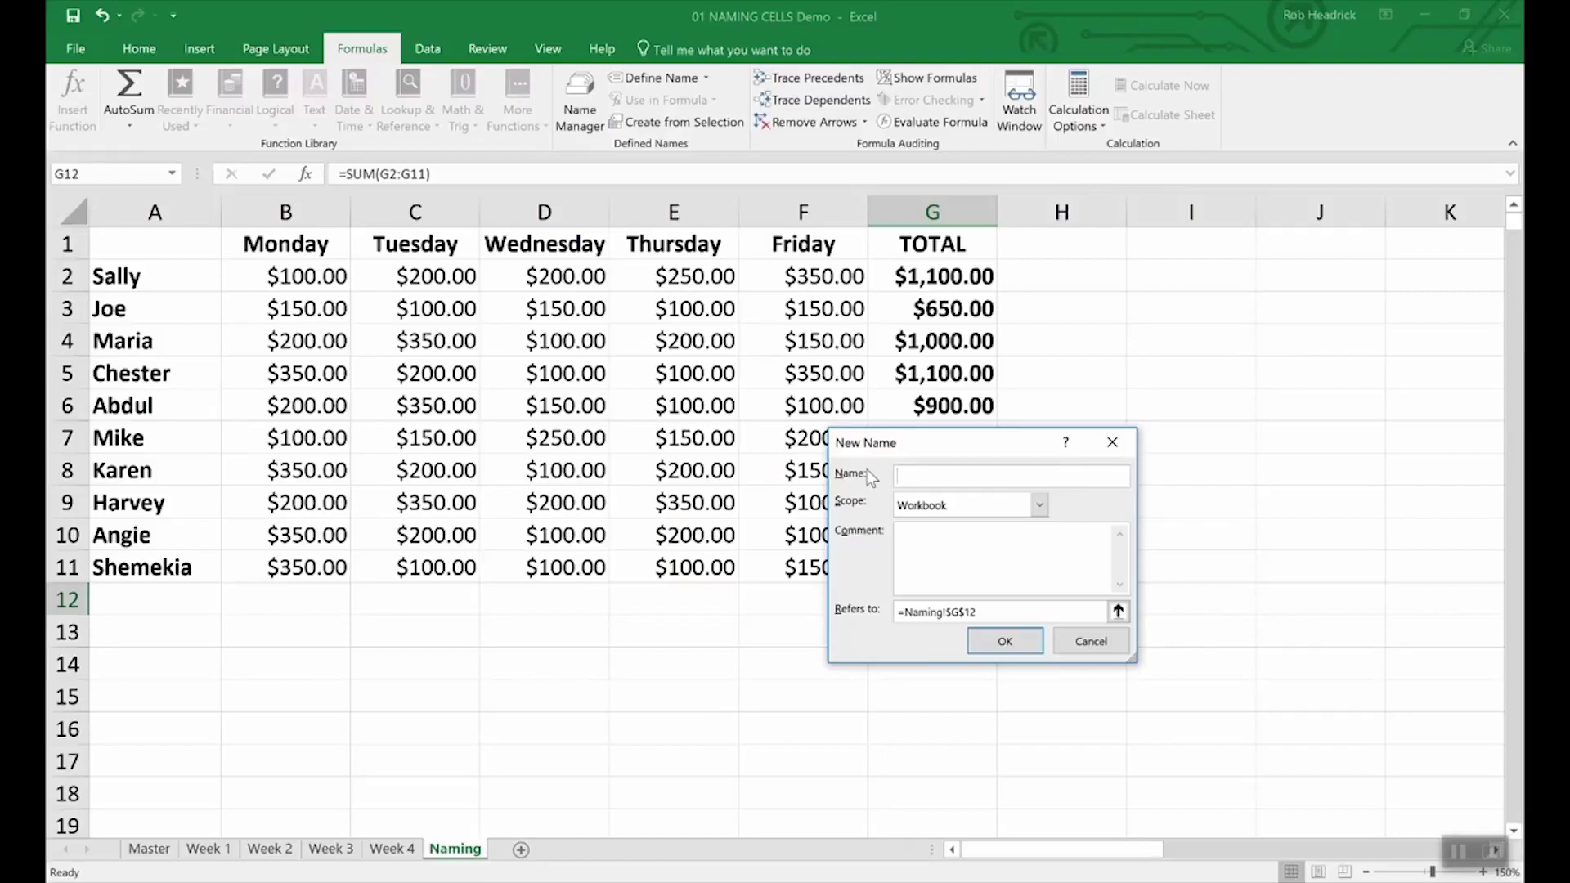
{"action": "type", "text": "Team_Sales"}
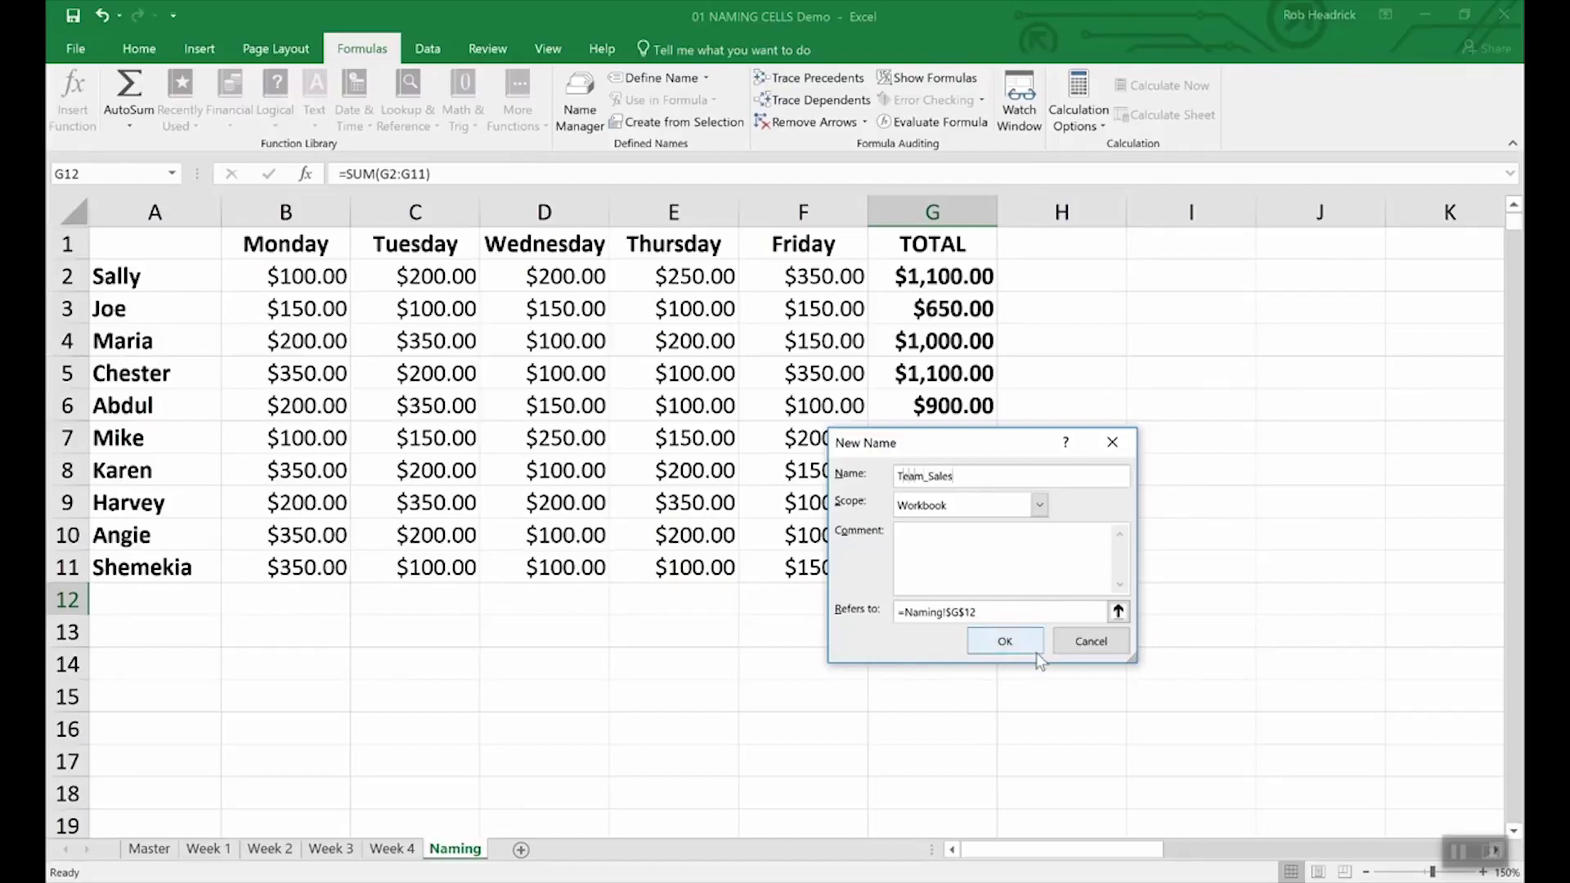
{"action": "left_click", "coordinate": [980, 641]}
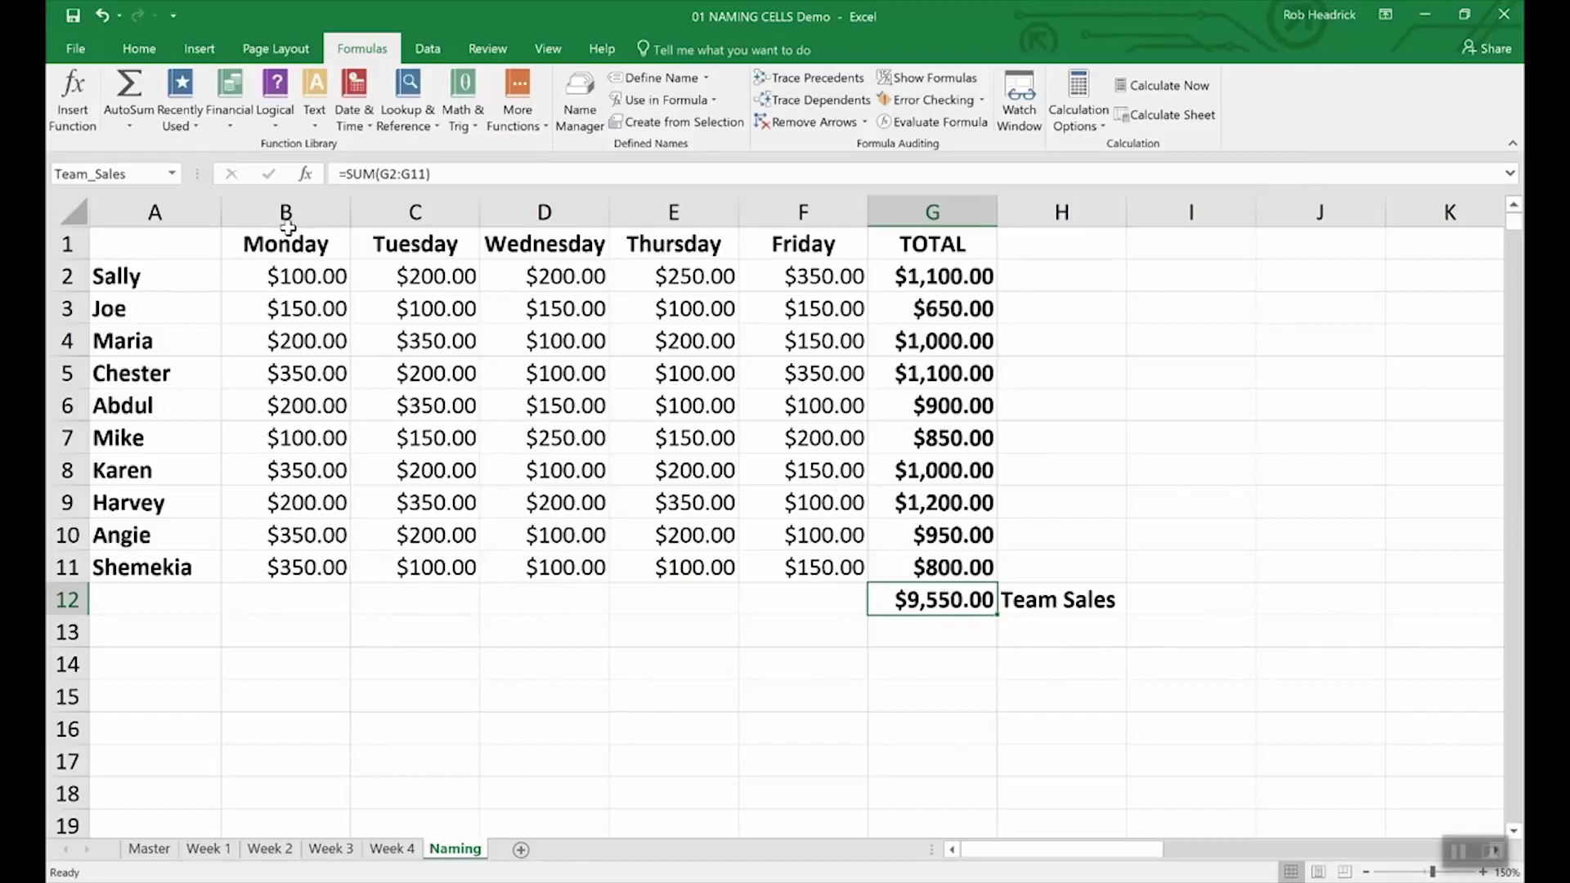
{"action": "left_click", "coordinate": [136, 175]}
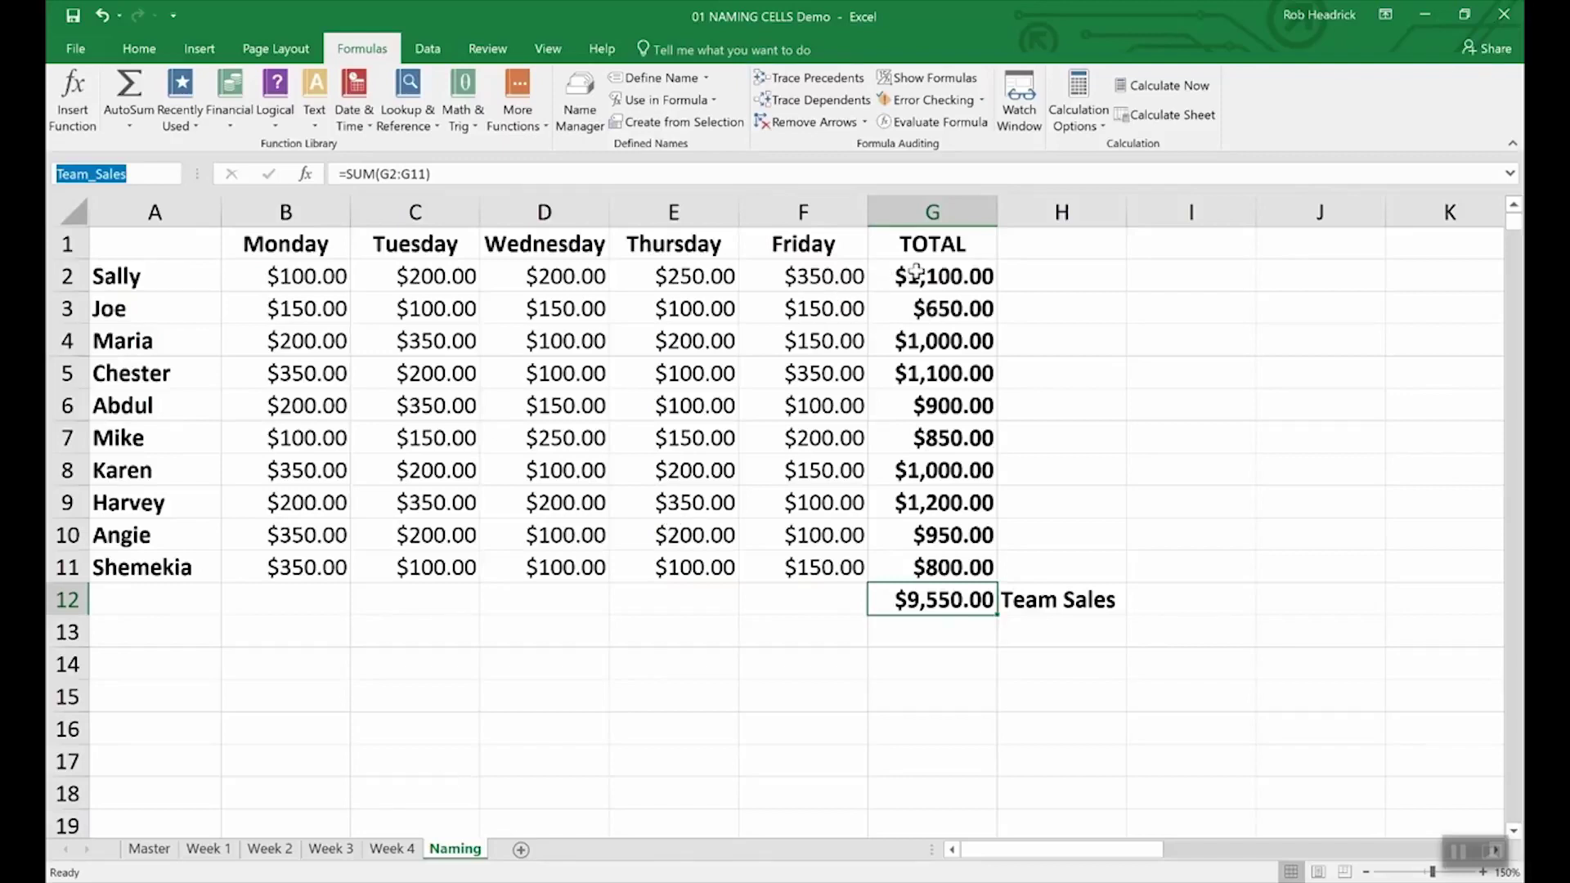
{"action": "left_click", "coordinate": [951, 274]}
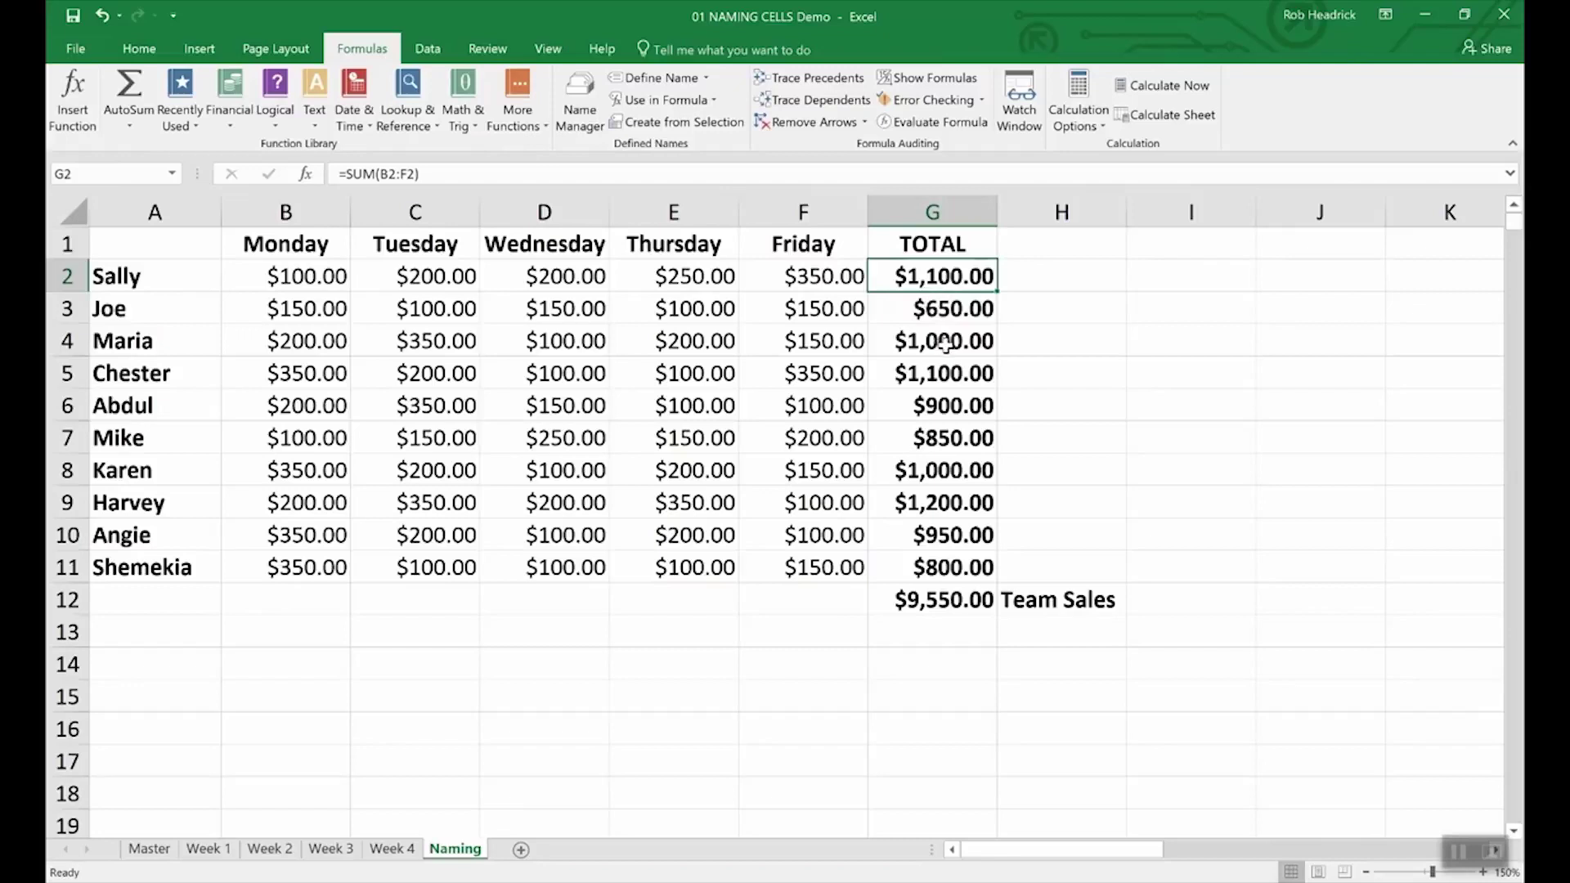
- Name the rep totals range G2:G11 Rep_Sales through the Name Box
{"action": "left_click_drag", "start_coordinate": [919, 276], "coordinate": [902, 562]}
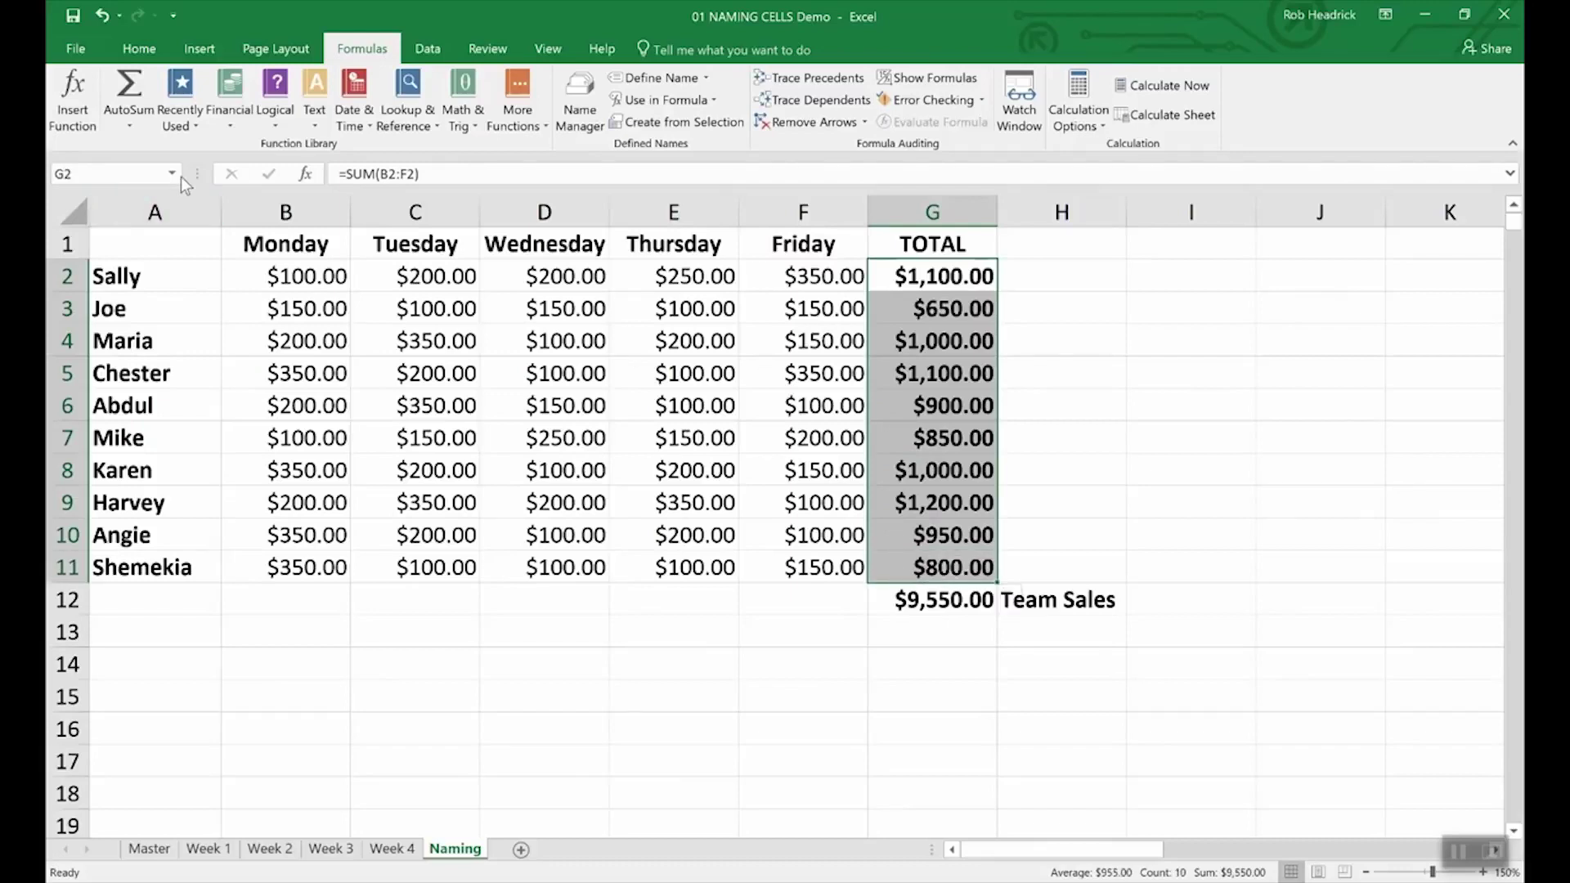
{"action": "left_click", "coordinate": [121, 172]}
{"action": "type", "text": "Rep_Sales"}
{"action": "key", "text": "Return"}
{"action": "left_click", "coordinate": [930, 637]}
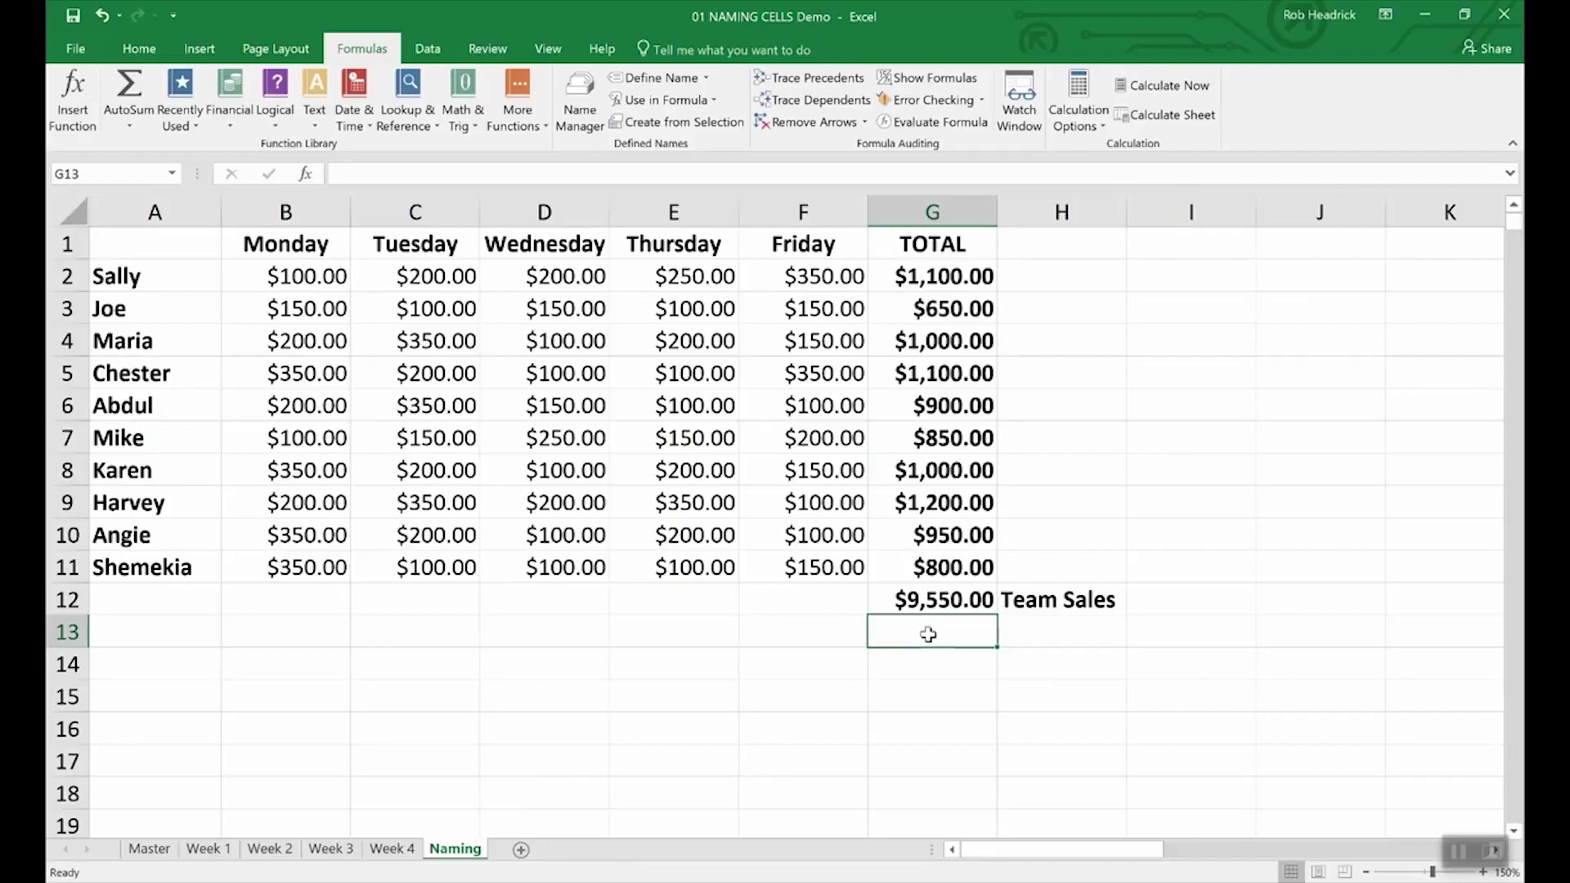
- Enter =SUM(Rep_Sales) in G13 so it shows $9,550.00
{"action": "type", "text": "=("}
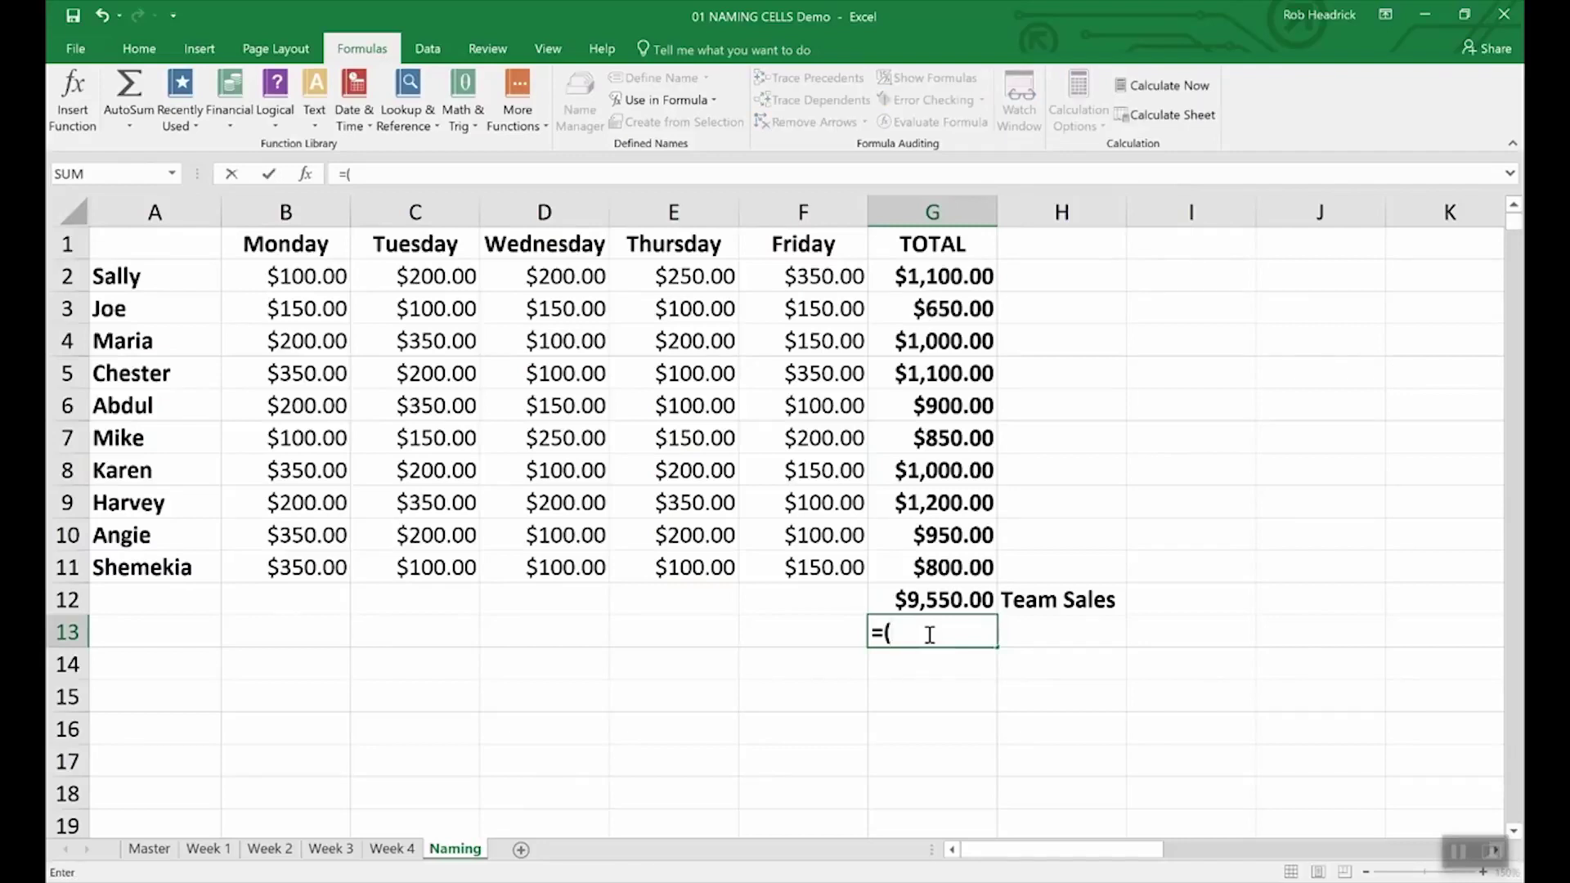
{"action": "key", "text": "BackSpace"}
{"action": "type", "text": "Sum("}
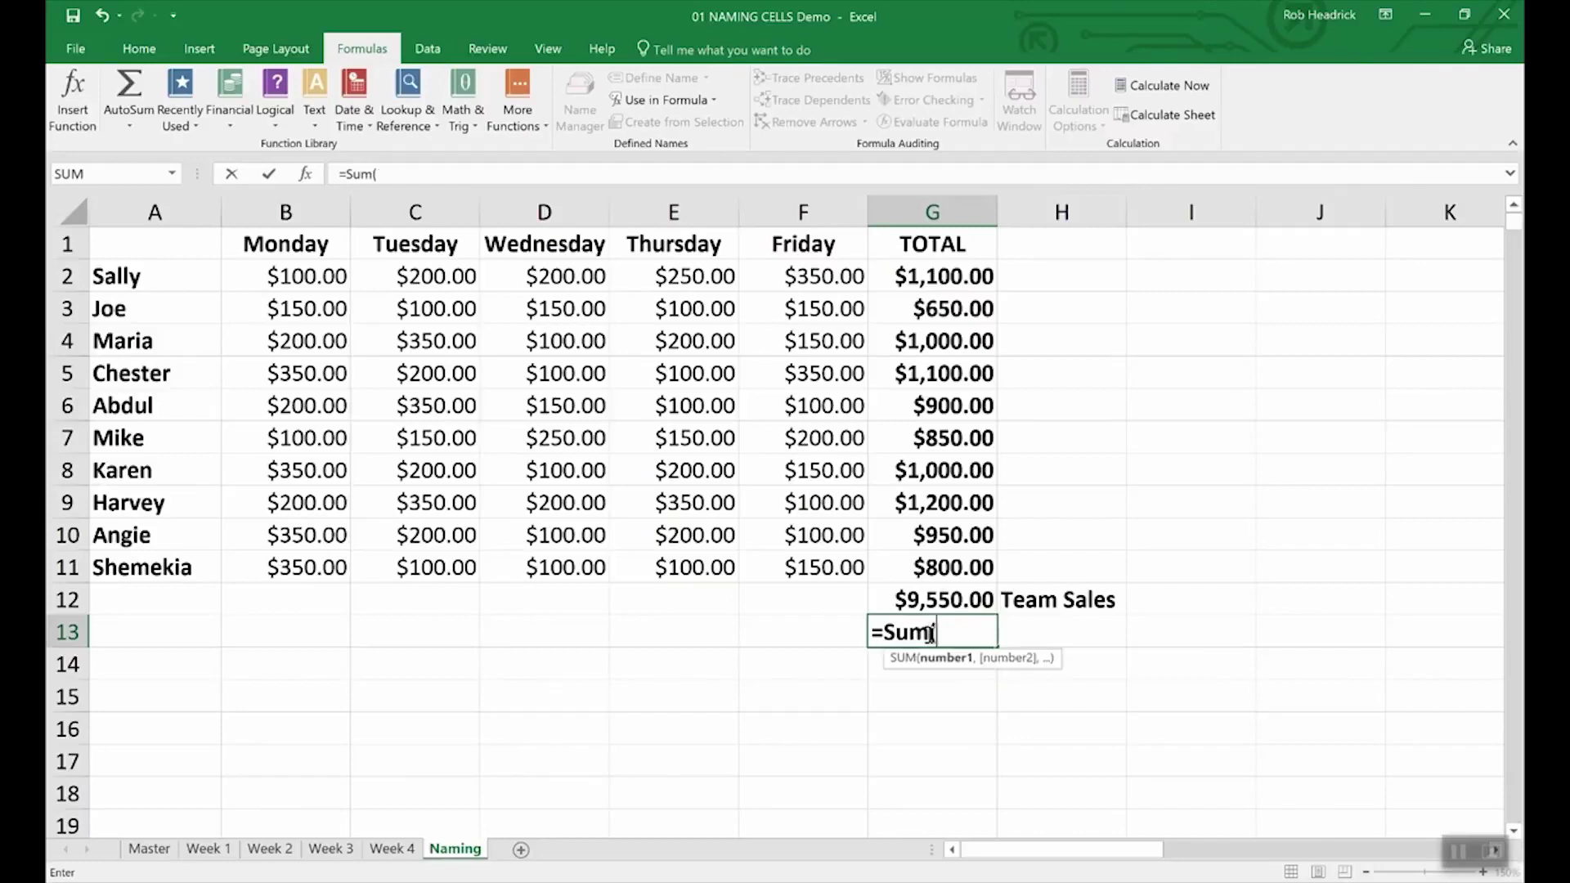
{"action": "type", "text": "Rep"}
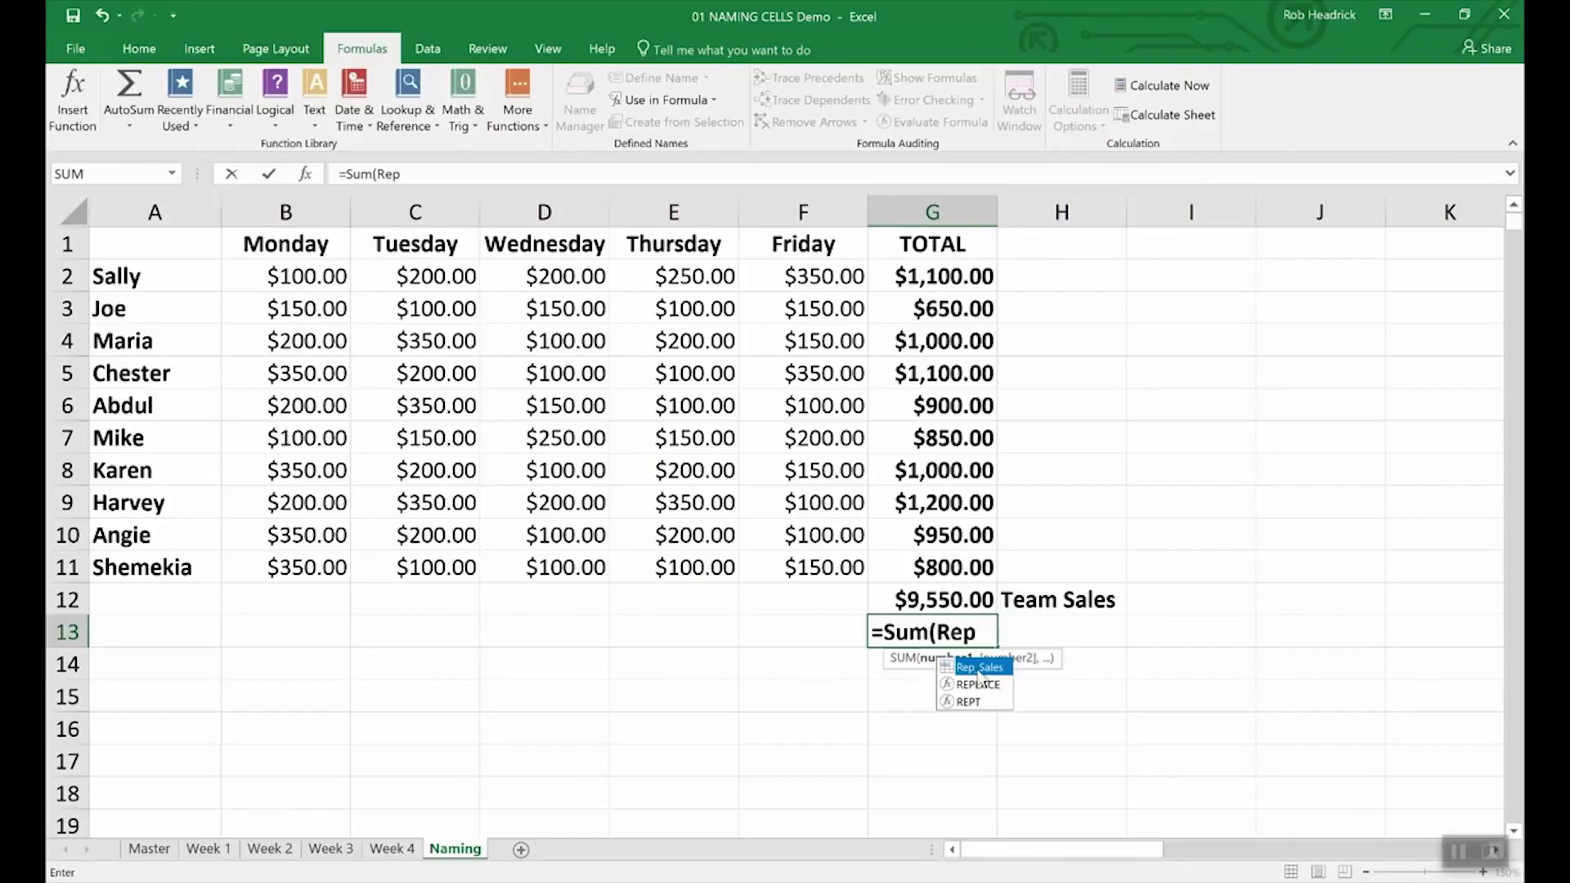
{"action": "double_click", "coordinate": [977, 669]}
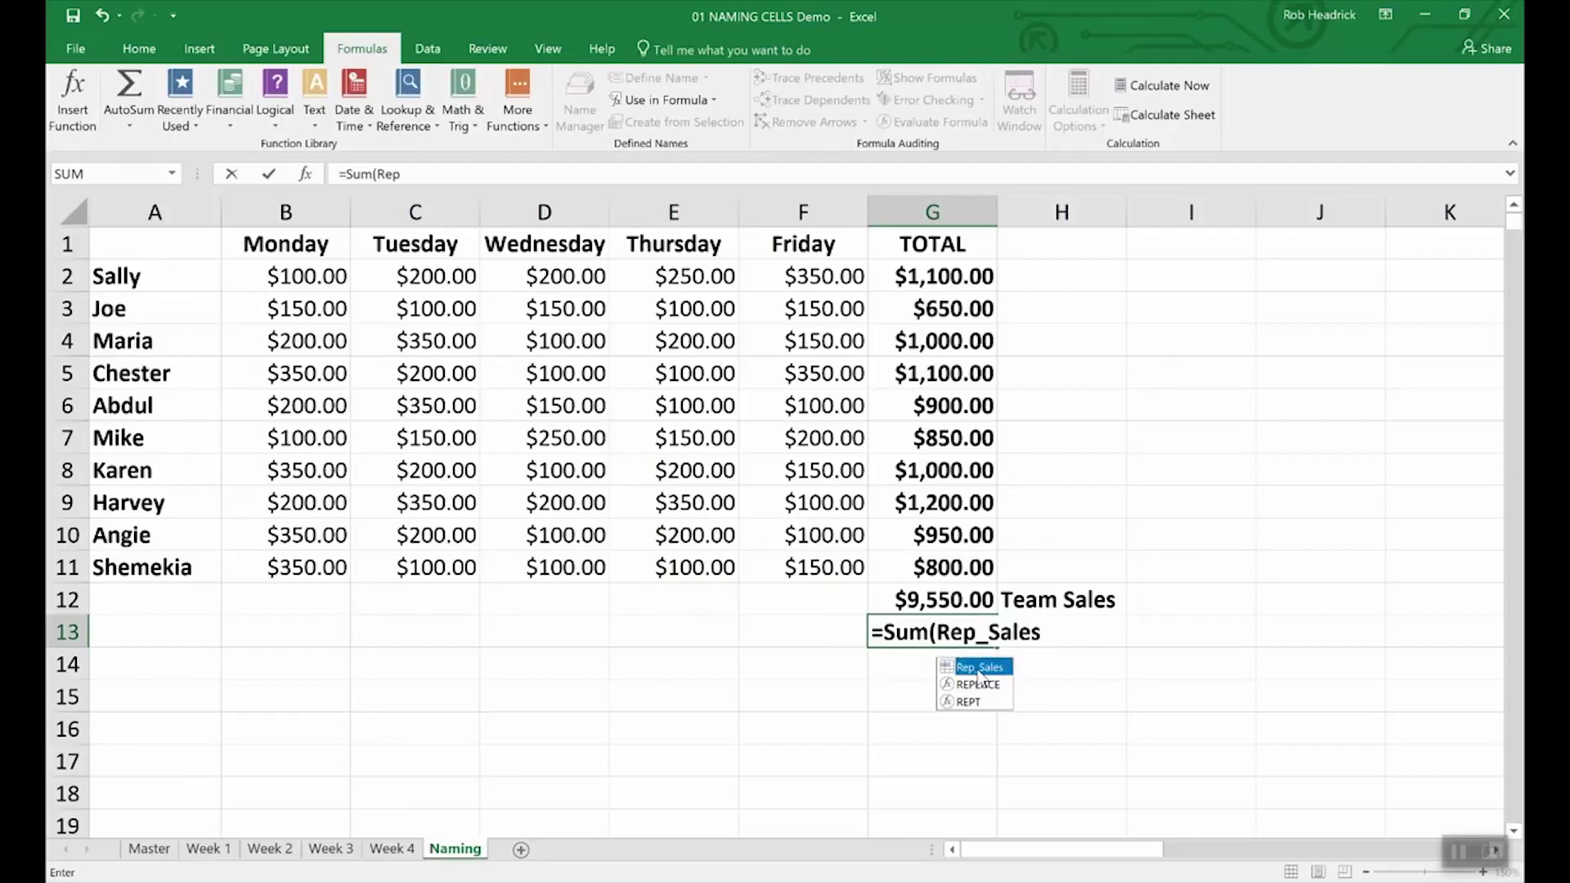
{"action": "key", "text": "Return"}
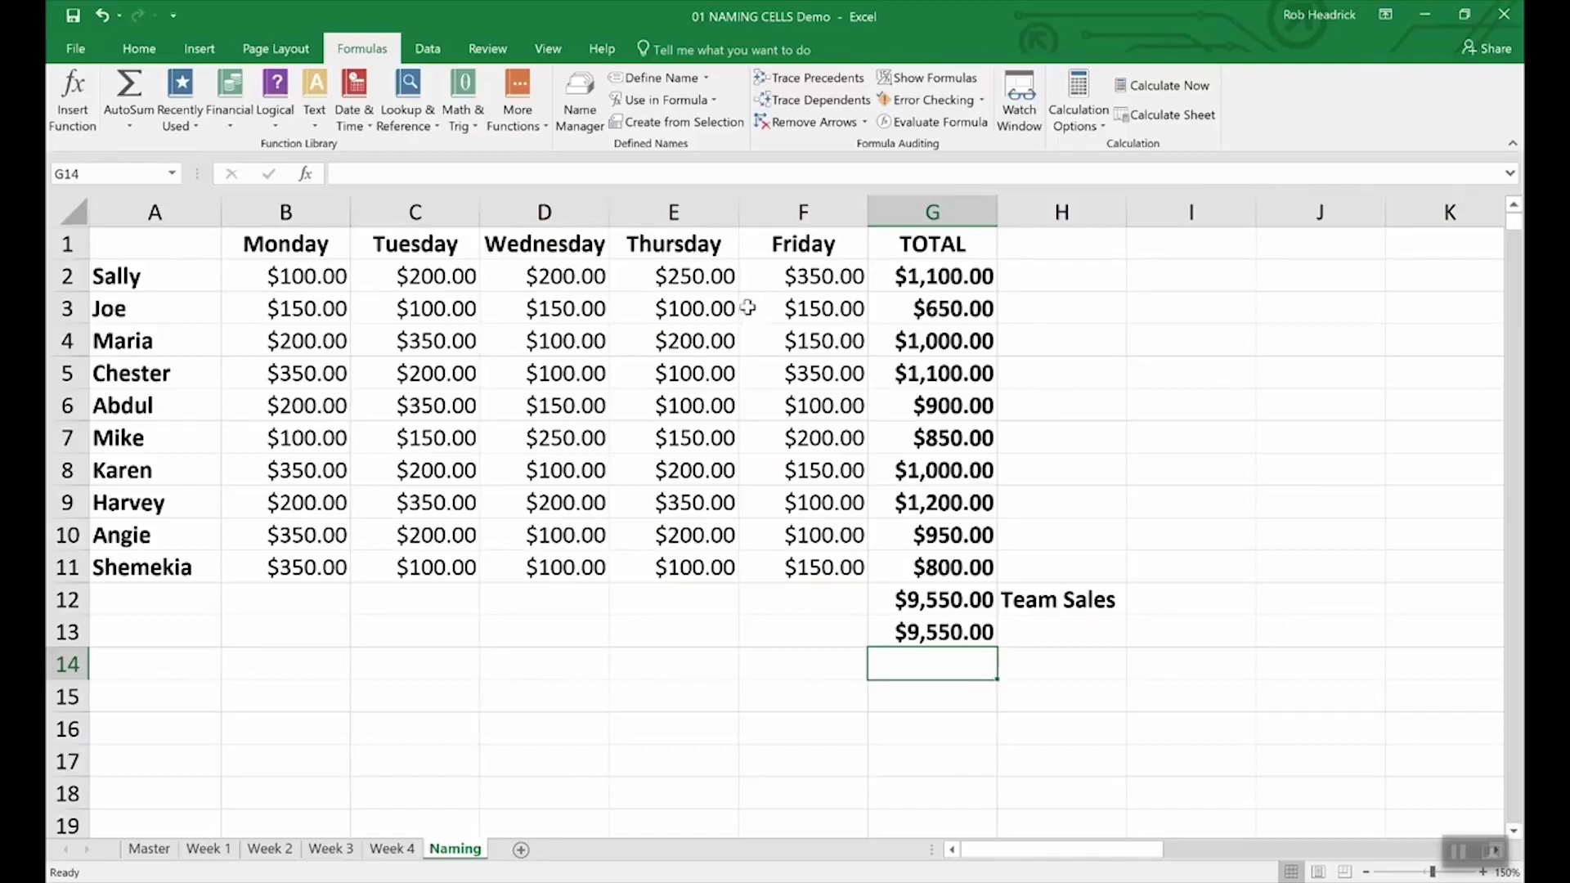
- Open the Name Manager to review the Rep_Sales and Team_Sales names
{"action": "left_click", "coordinate": [581, 96]}
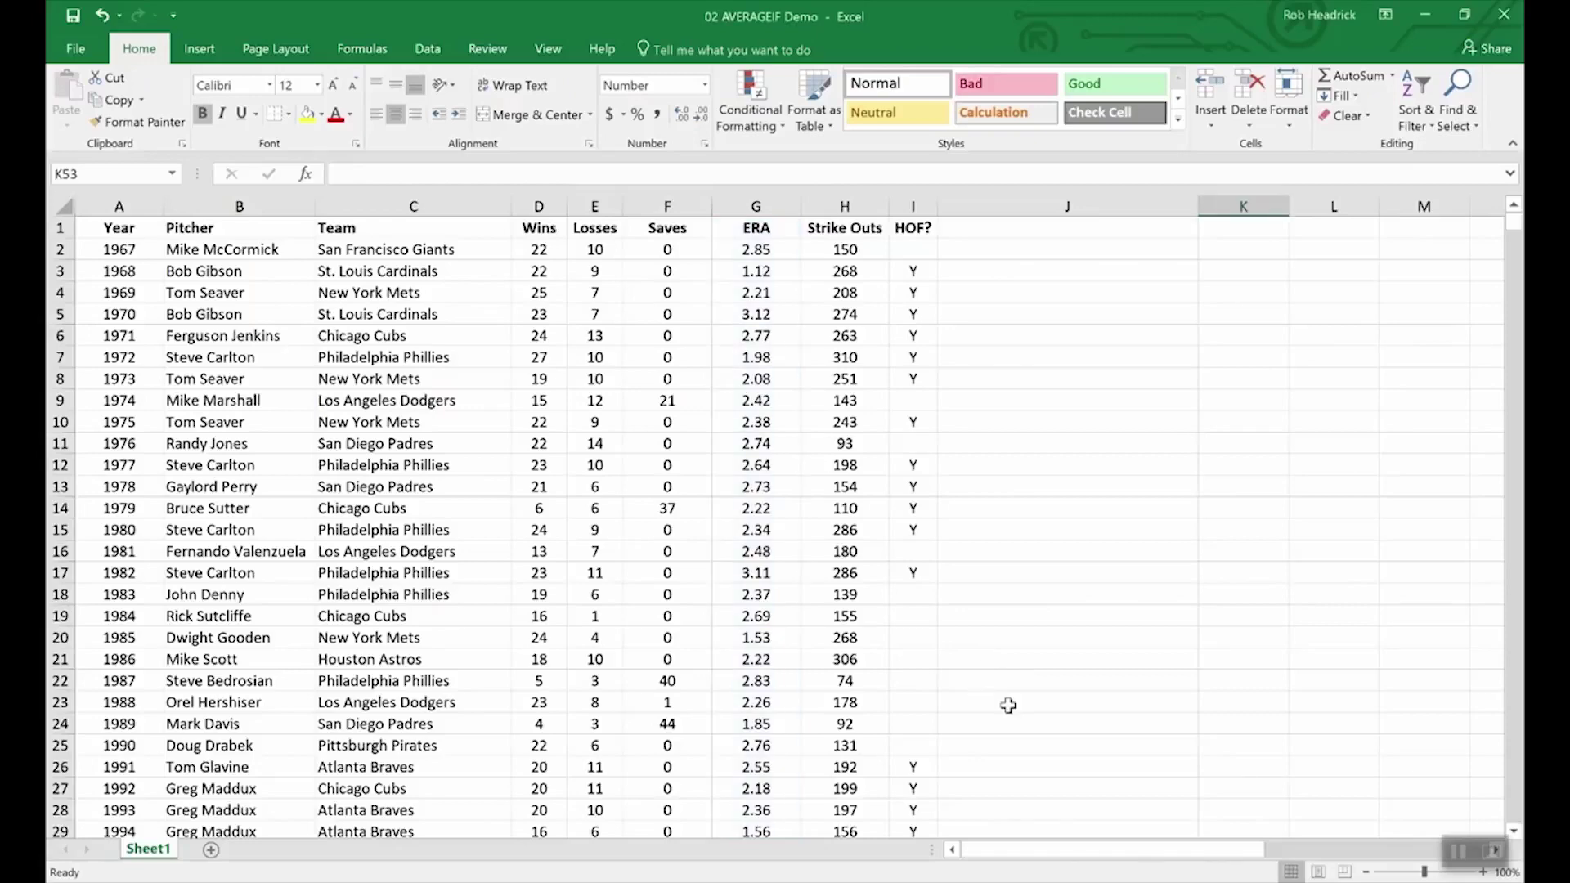
- Enter =AVERAGEIF(wins,">19",era) in K53 for the average ERA of 20+ game winners
{"action": "scroll", "coordinate": [1012, 706], "scroll_direction": "down", "scroll_amount": 3}
{"action": "scroll", "coordinate": [1012, 705], "scroll_direction": "down", "scroll_amount": 20}
{"action": "scroll", "coordinate": [1011, 705], "scroll_direction": "up", "scroll_amount": 12}
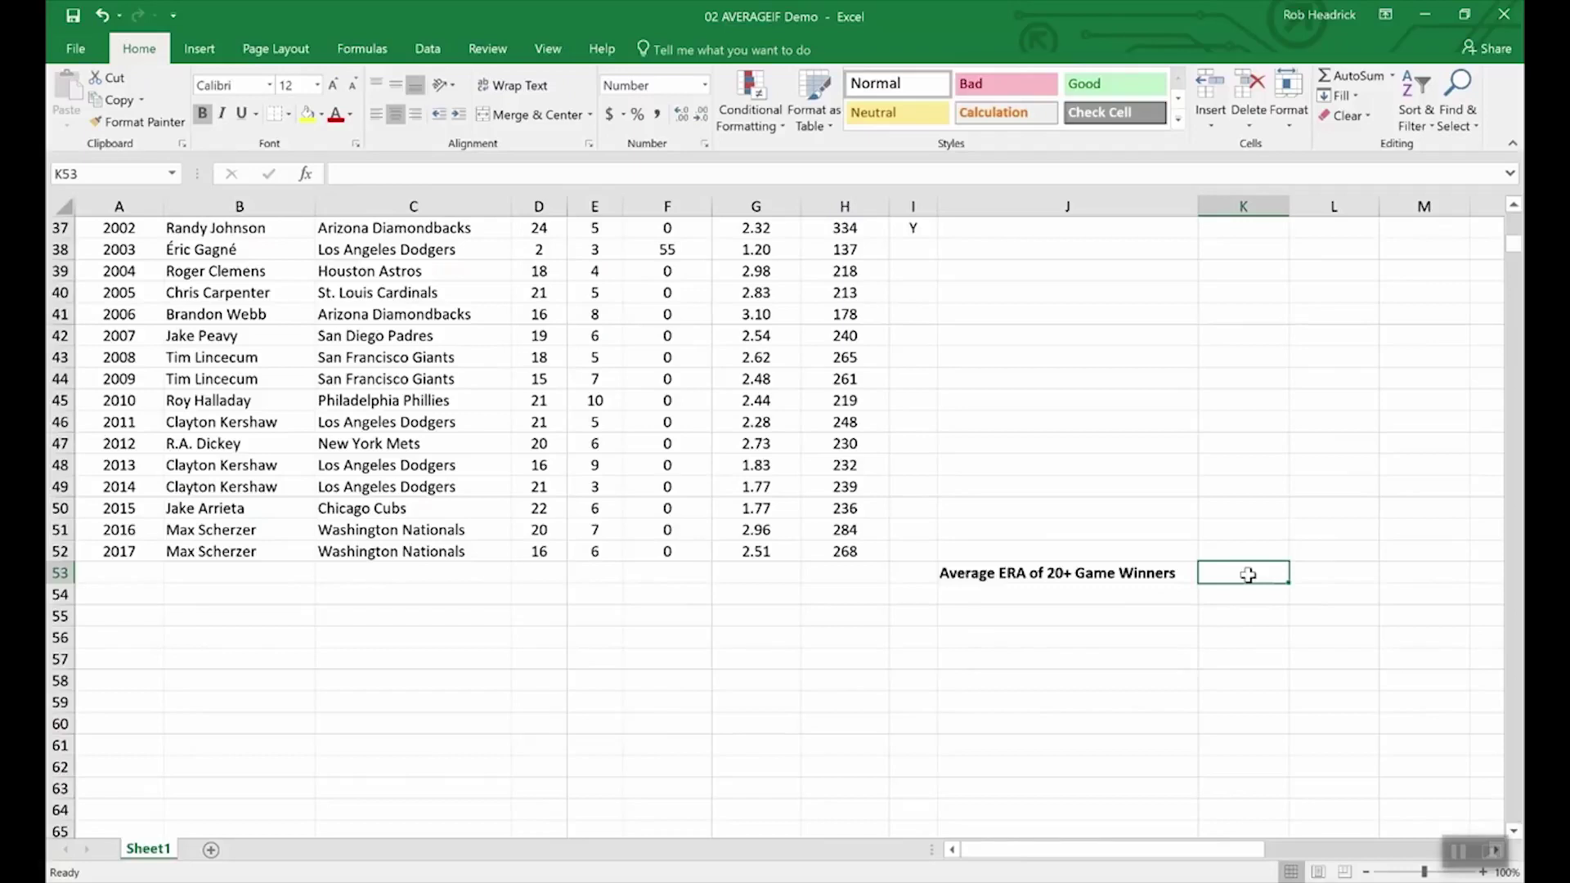
{"action": "type", "text": "=av"}
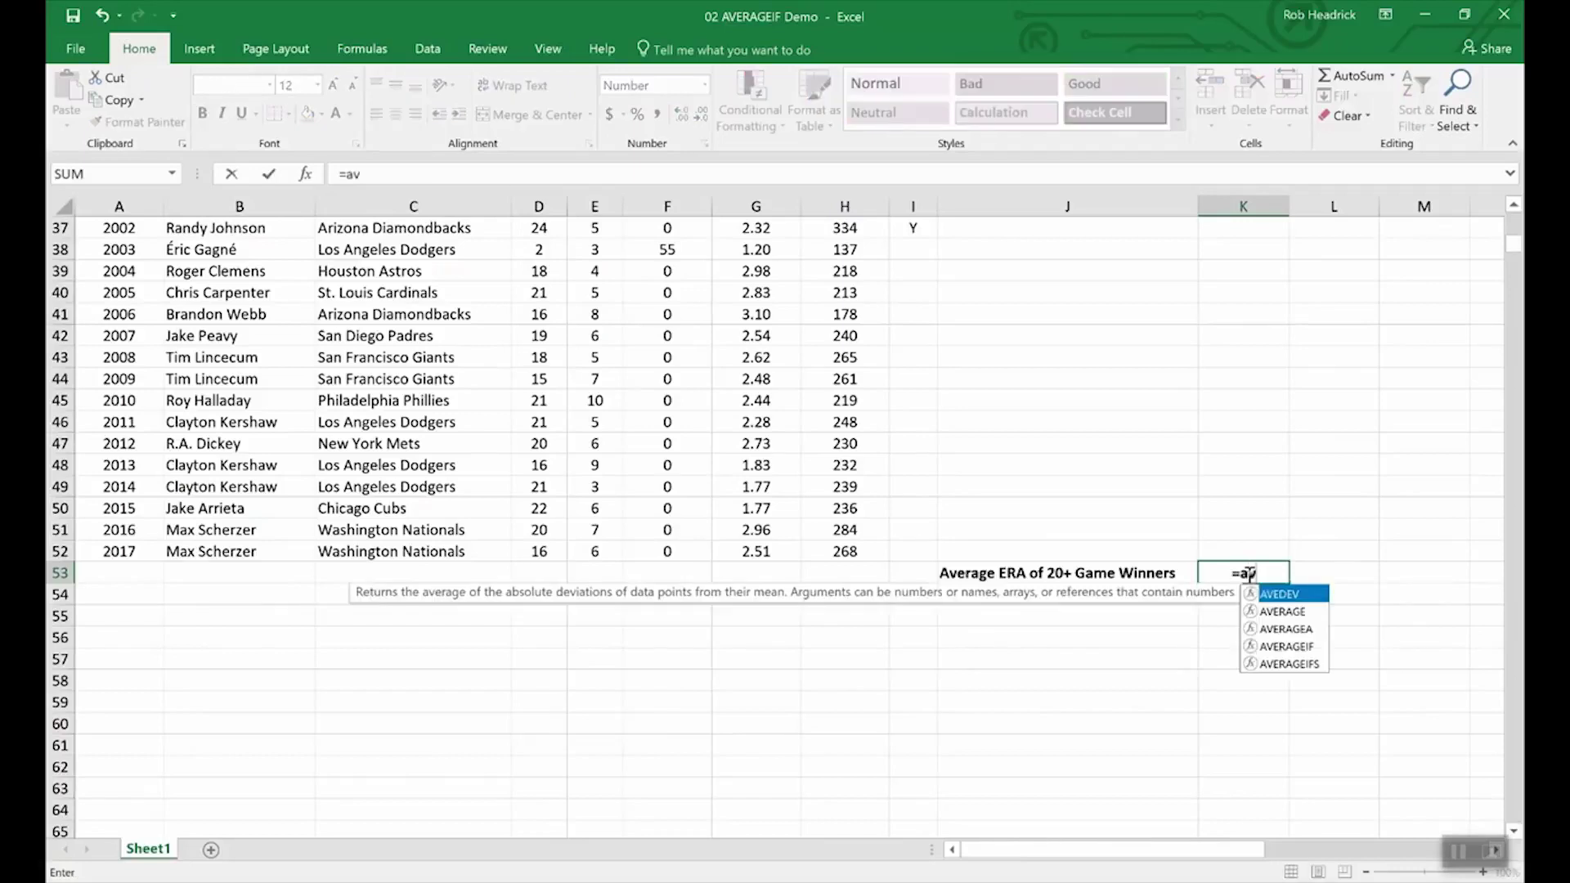
{"action": "type", "text": "erageif"}
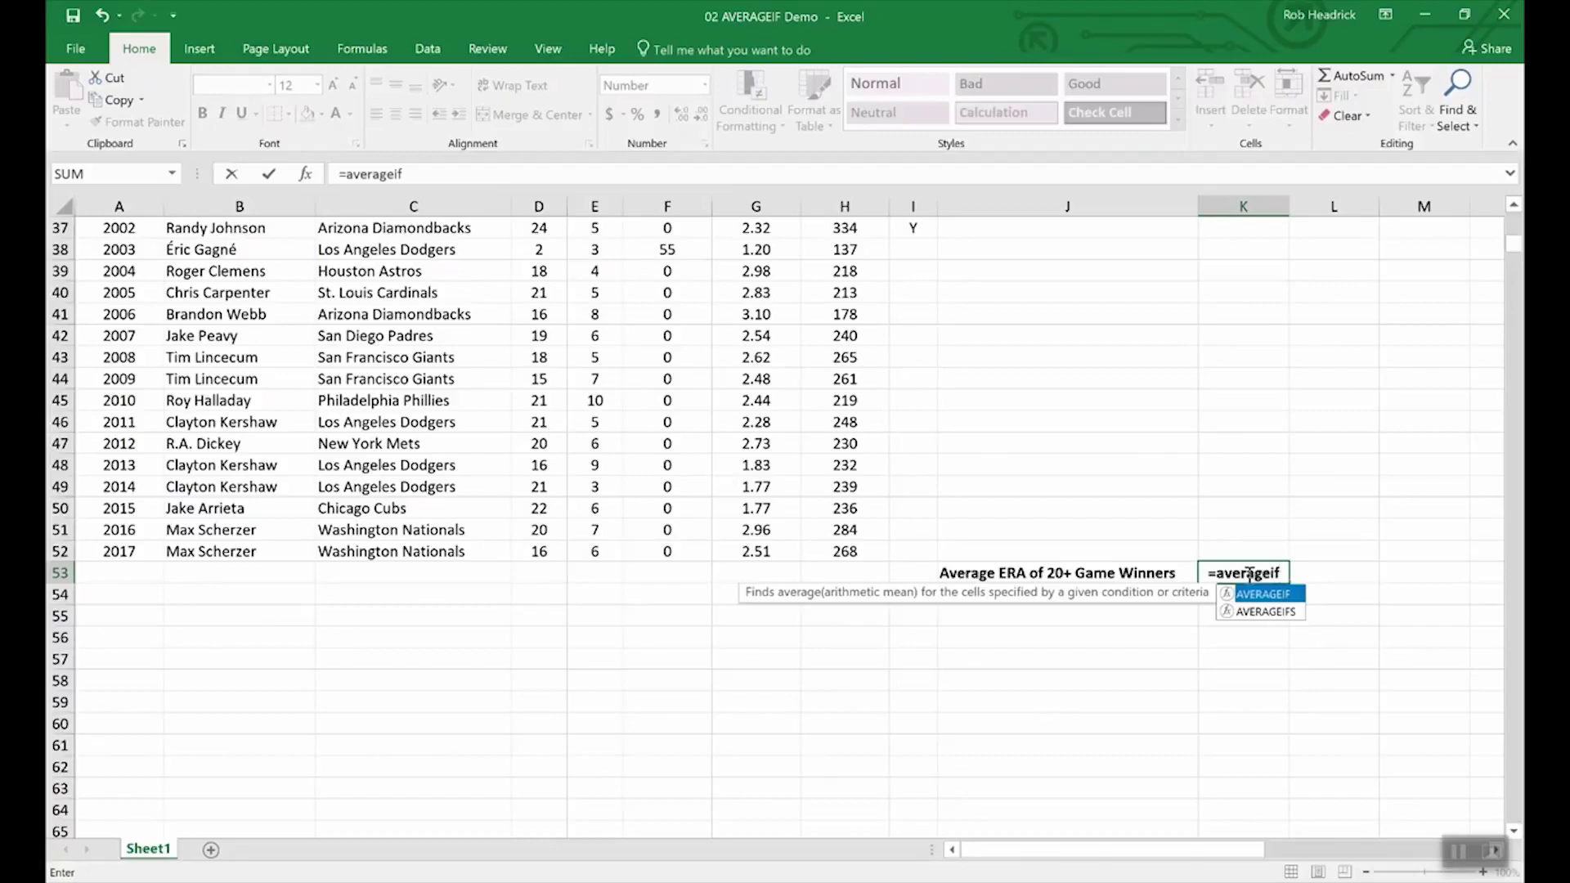
{"action": "type", "text": "("}
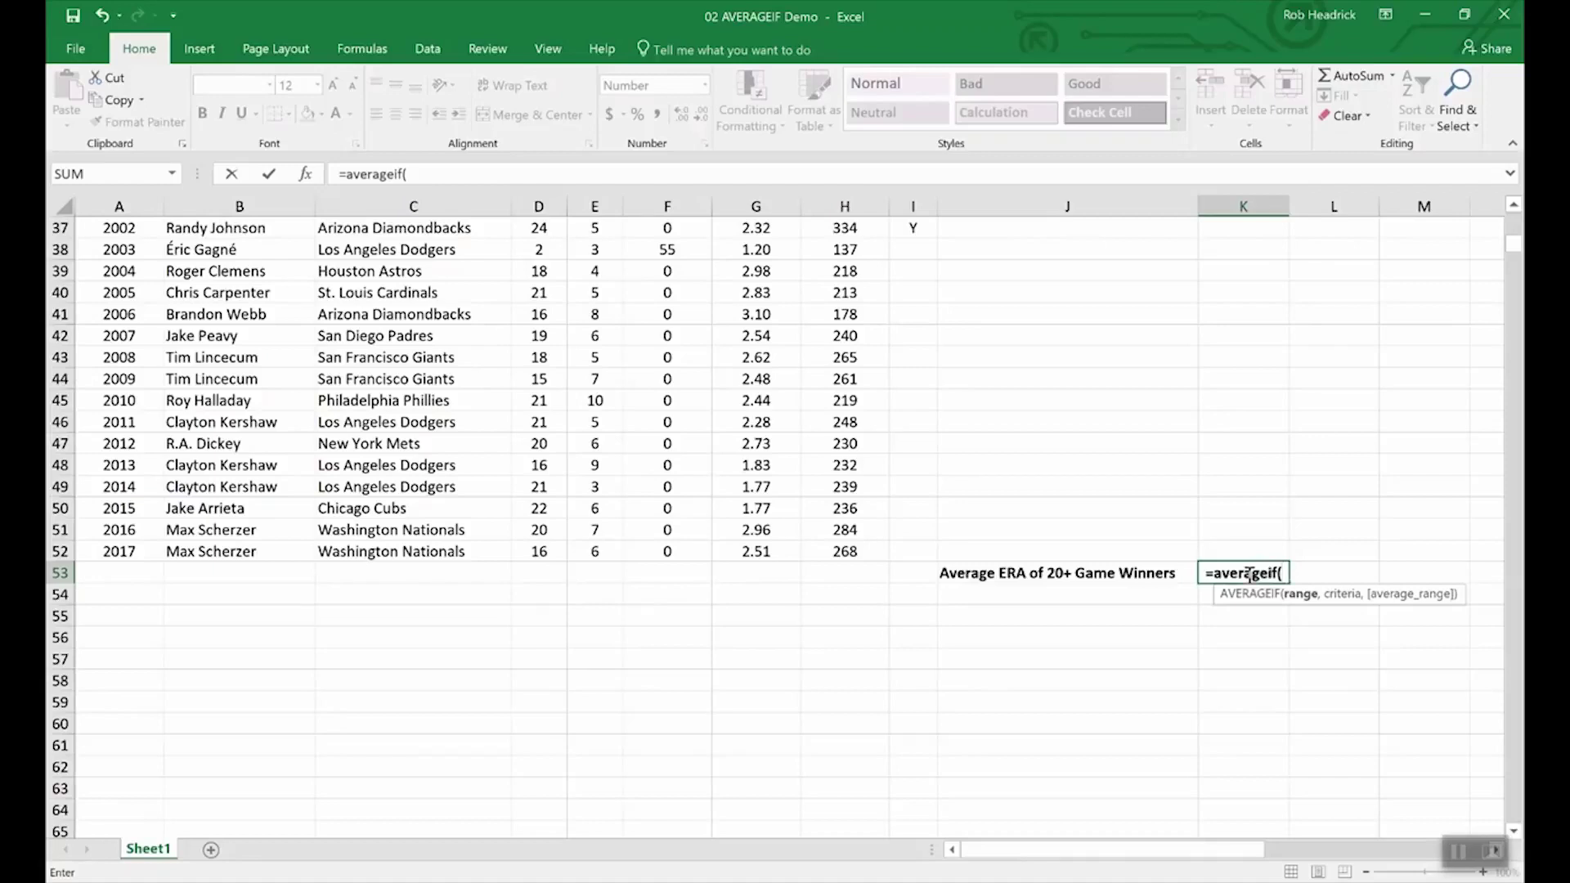
{"action": "type", "text": "wins,"}
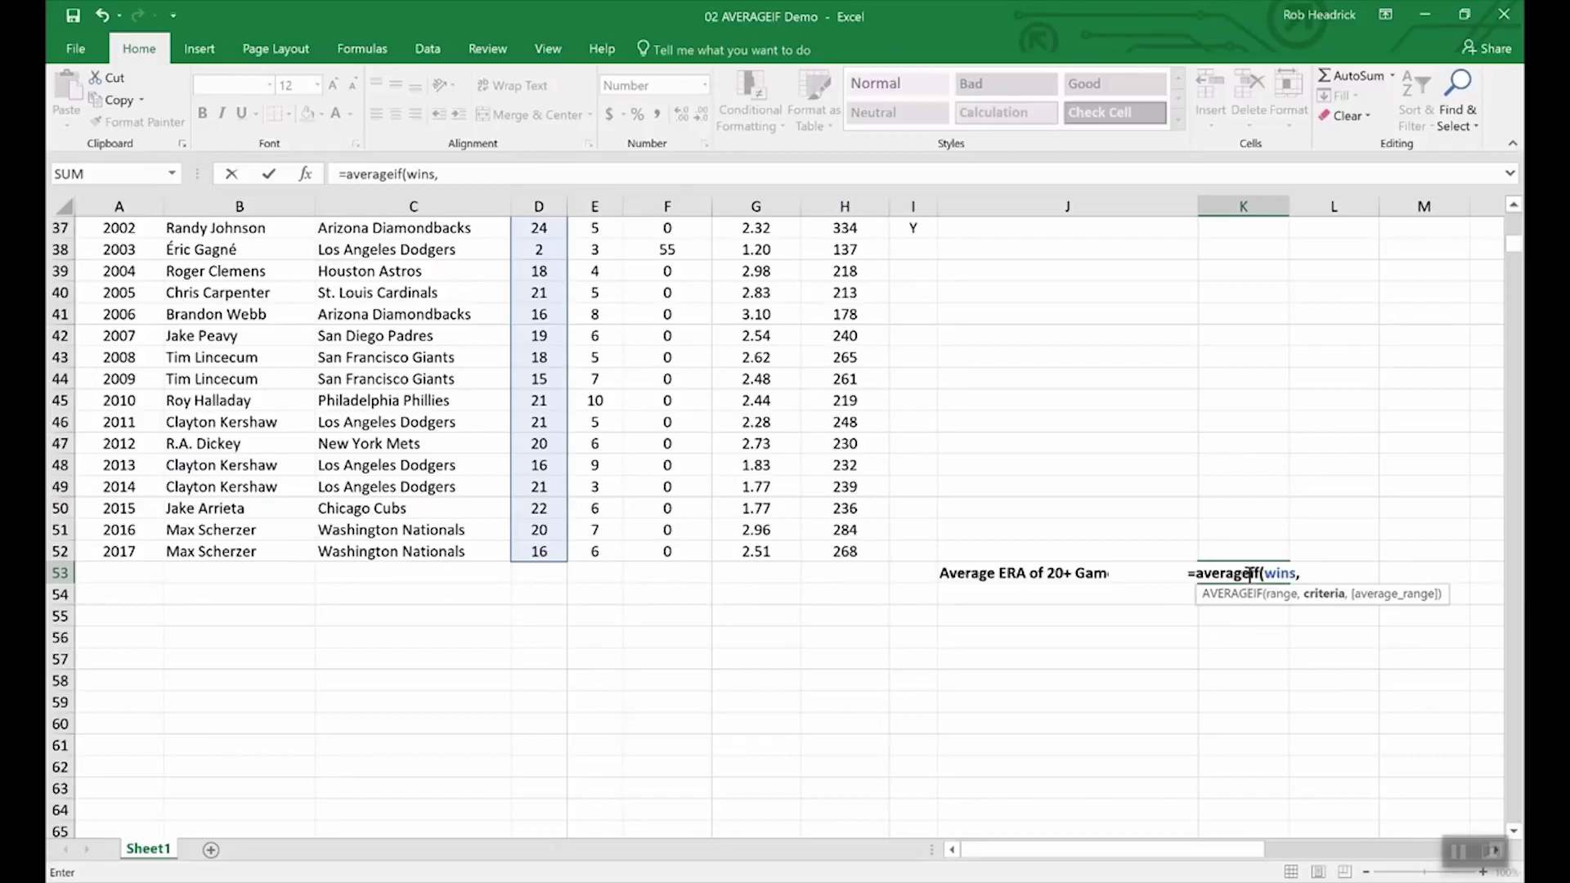
{"action": "type", "text": "\""}
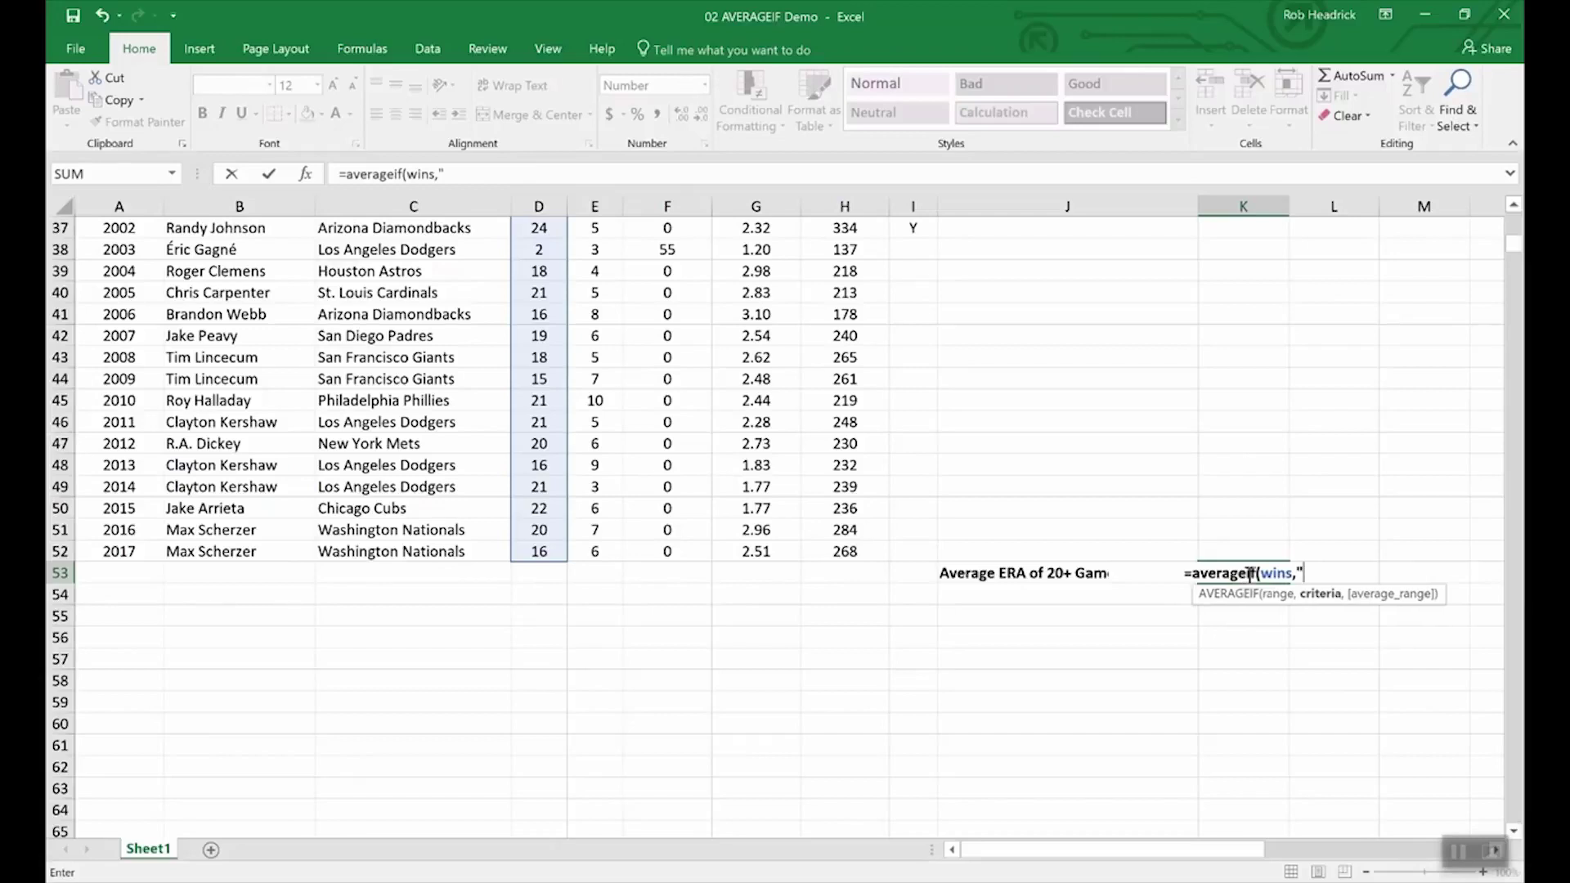
{"action": "type", "text": ">19\","}
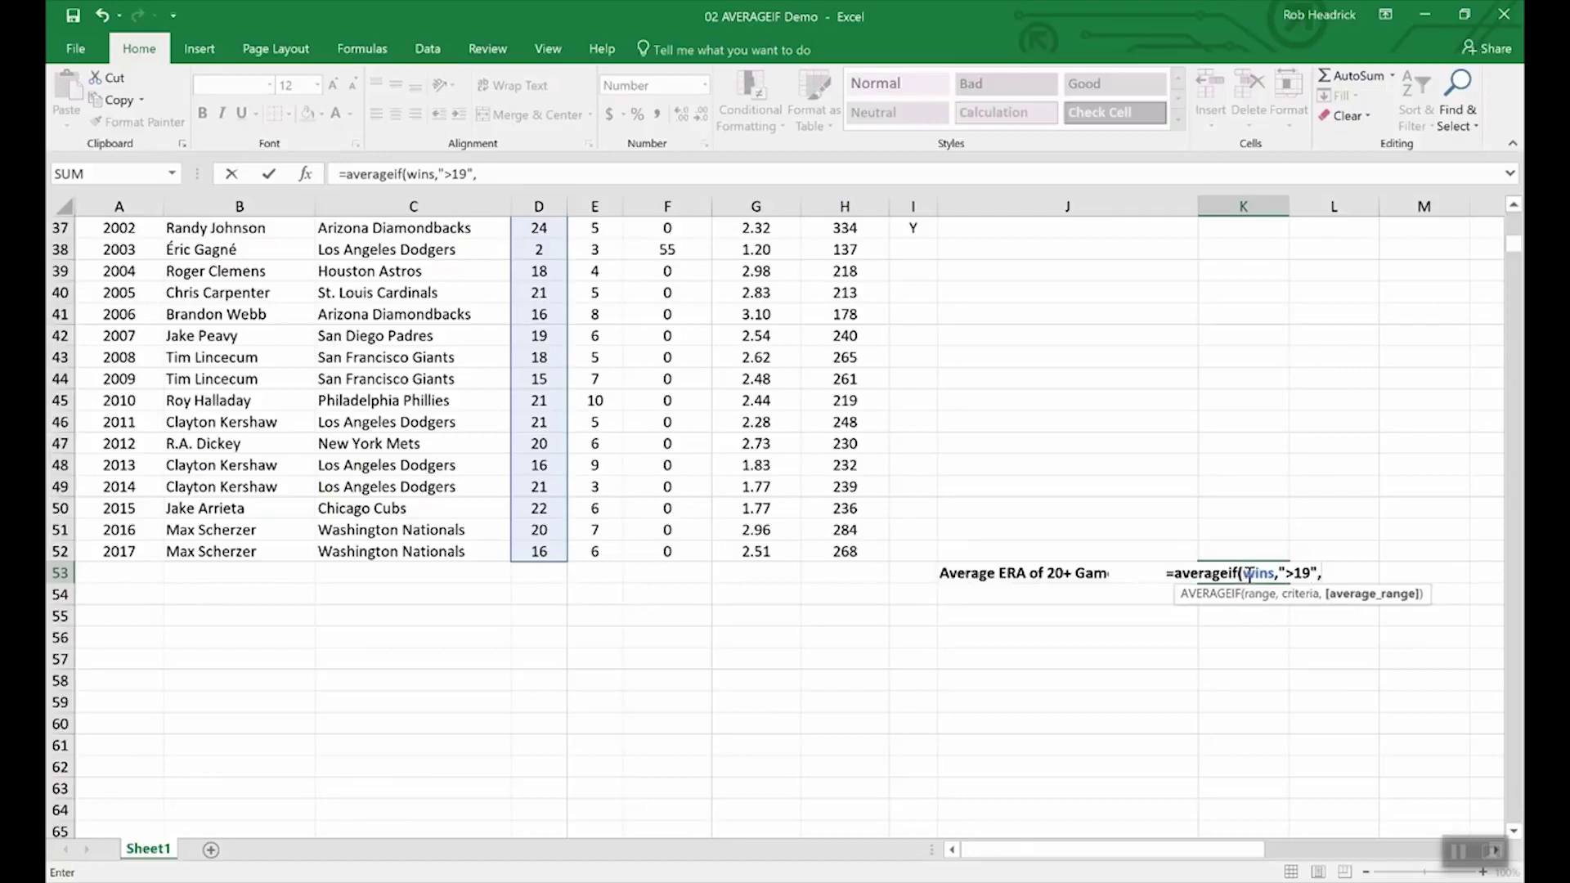
{"action": "type", "text": "era"}
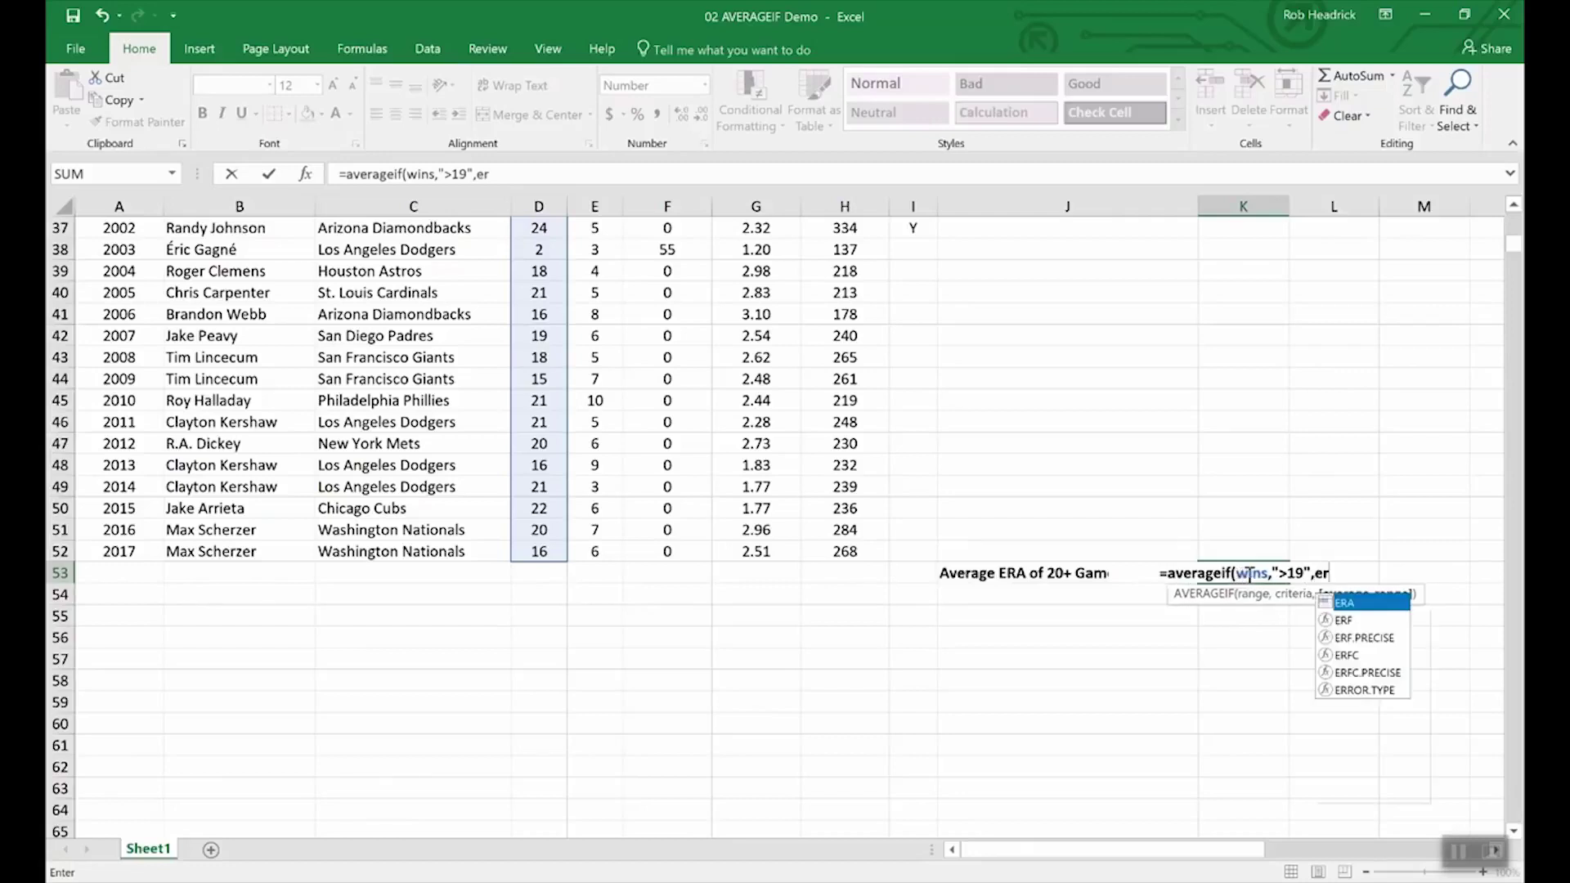
{"action": "key", "text": "Return"}
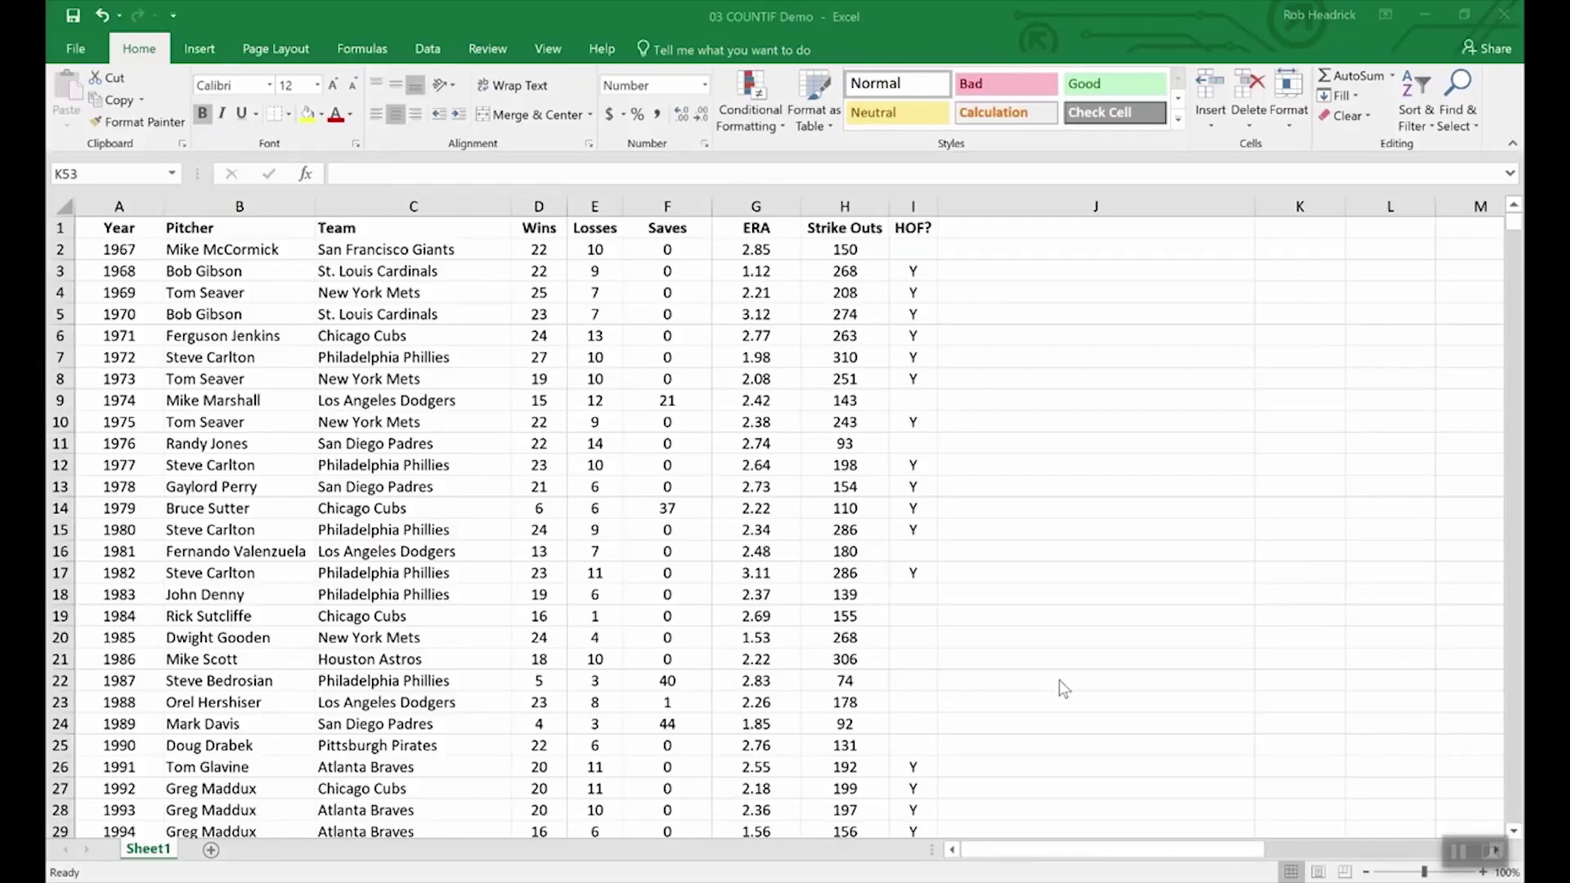
- Enter =COUNTIF(team,"Philadelphia Phillies") in K53, returning 7.00
{"action": "scroll", "coordinate": [1060, 683], "scroll_direction": "down", "scroll_amount": 16}
{"action": "scroll", "coordinate": [1087, 662], "scroll_direction": "up", "scroll_amount": 4}
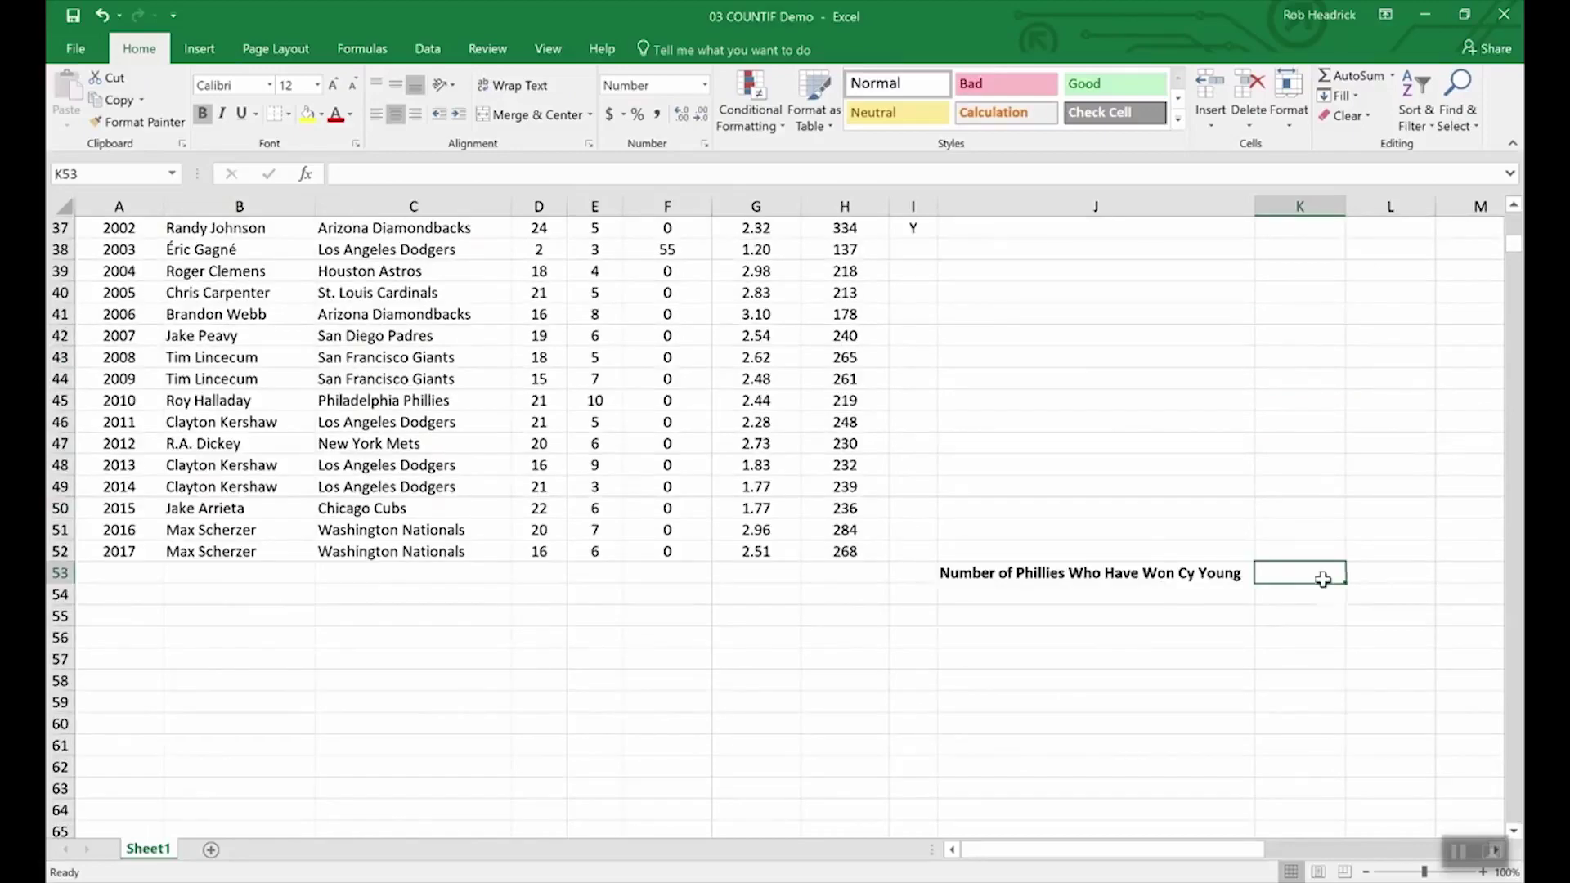
{"action": "type", "text": "="}
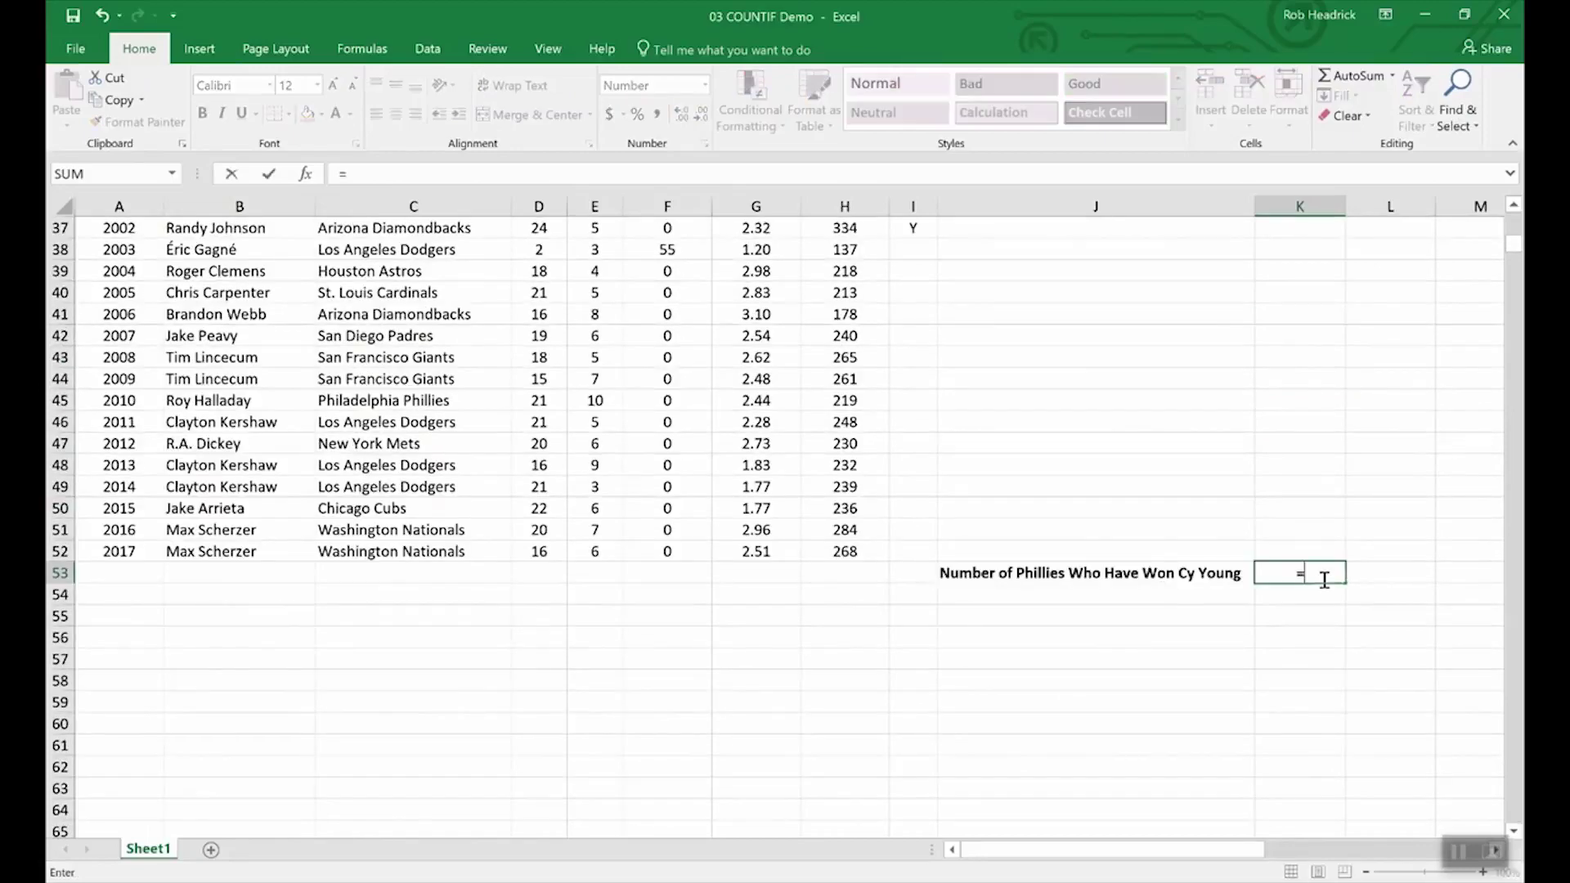
{"action": "type", "text": "C"}
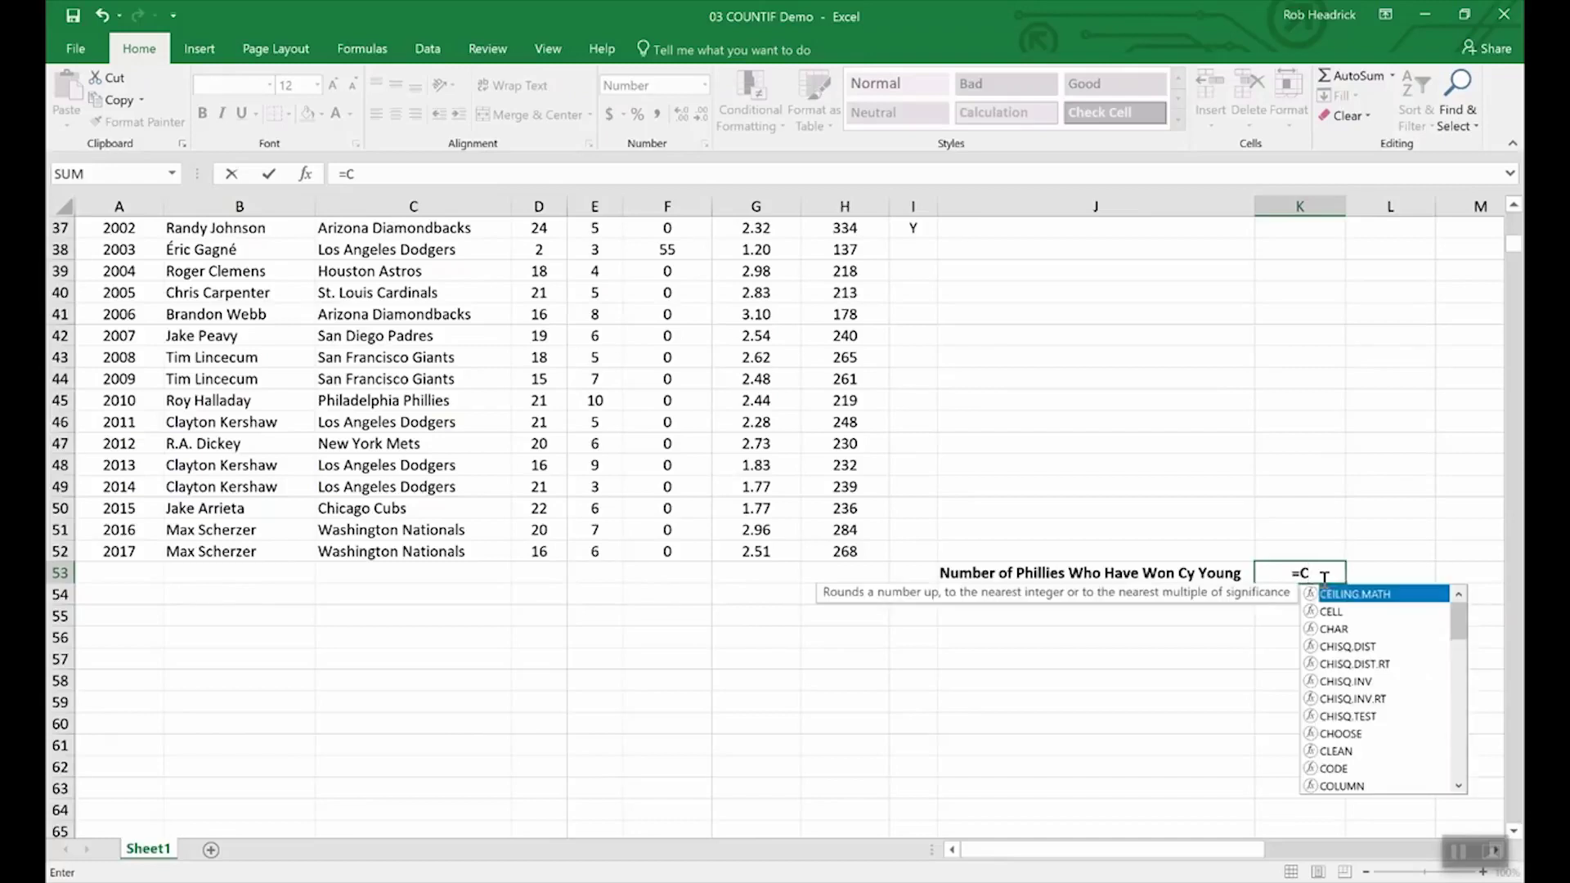
{"action": "type", "text": "OUNTIF"}
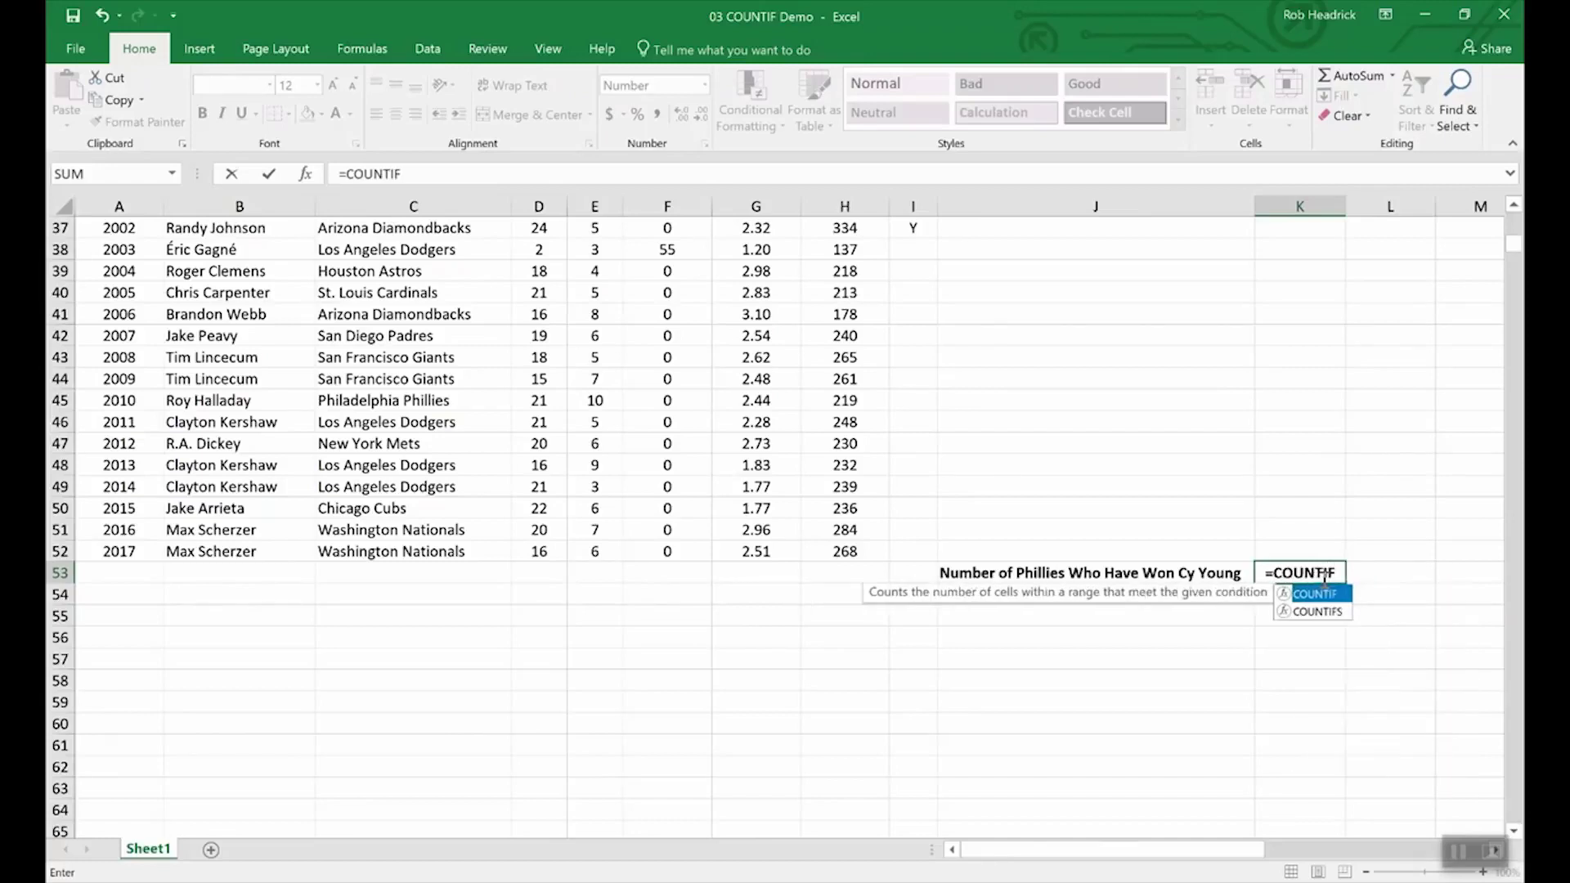
{"action": "type", "text": "("}
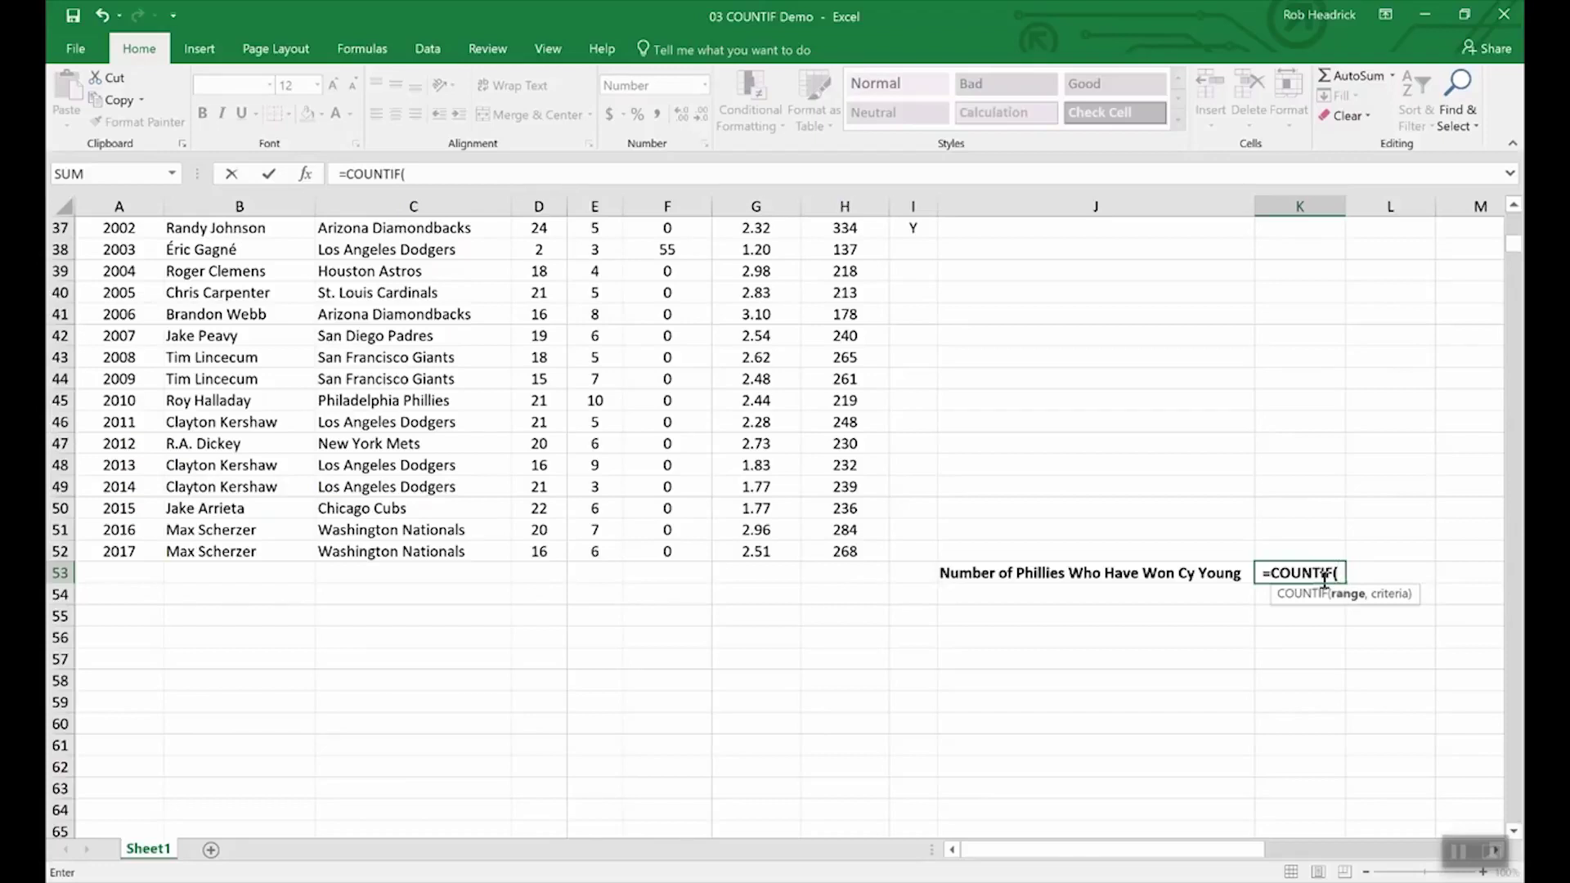
{"action": "type", "text": "tea"}
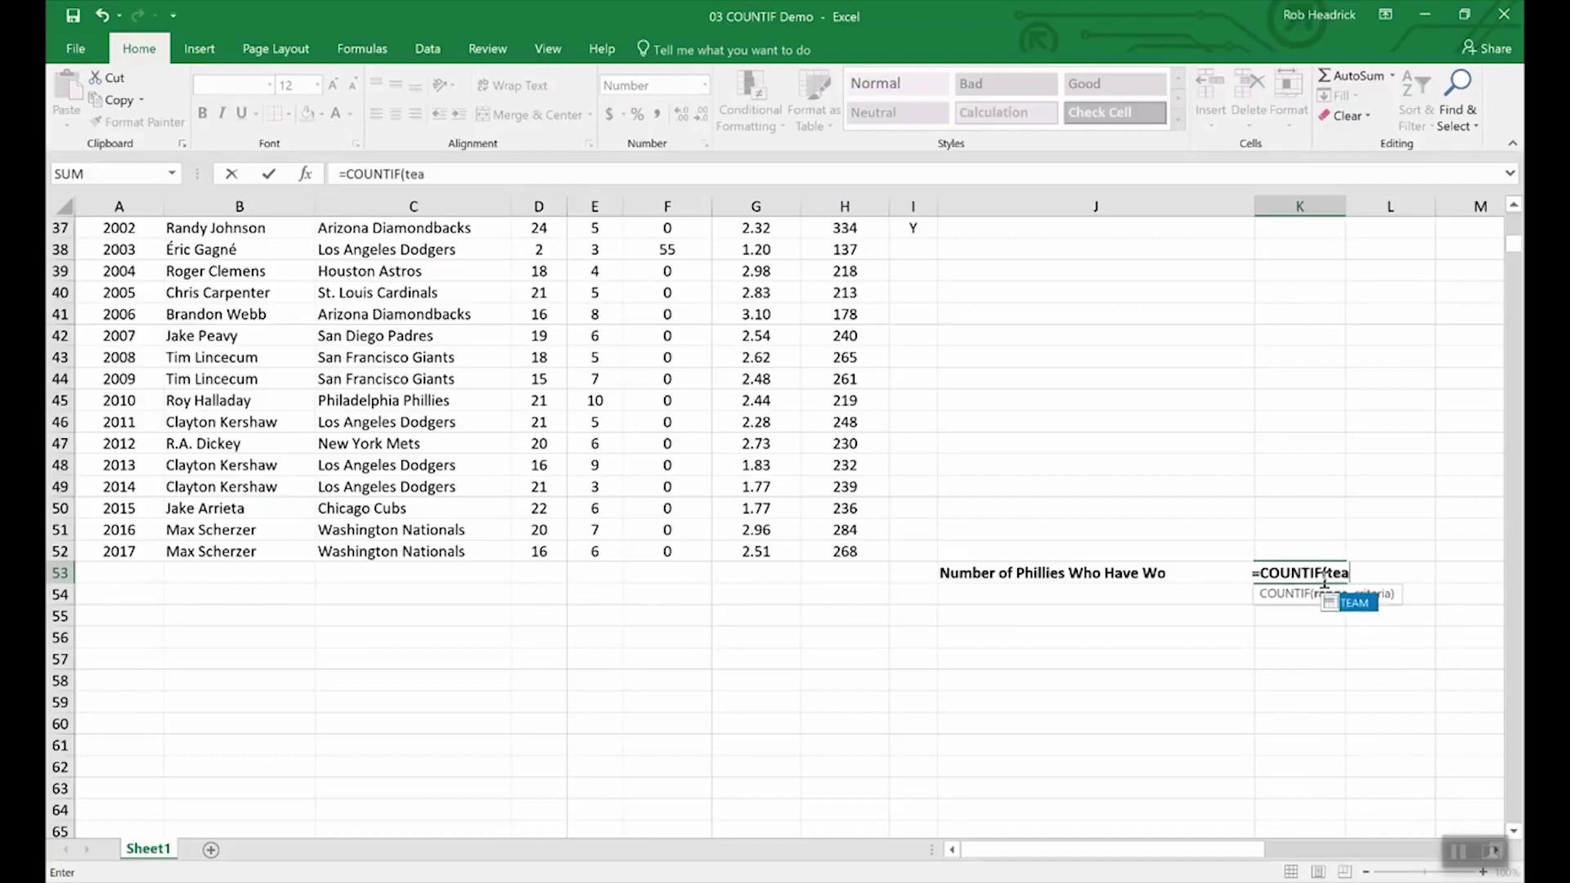
{"action": "type", "text": "m,"}
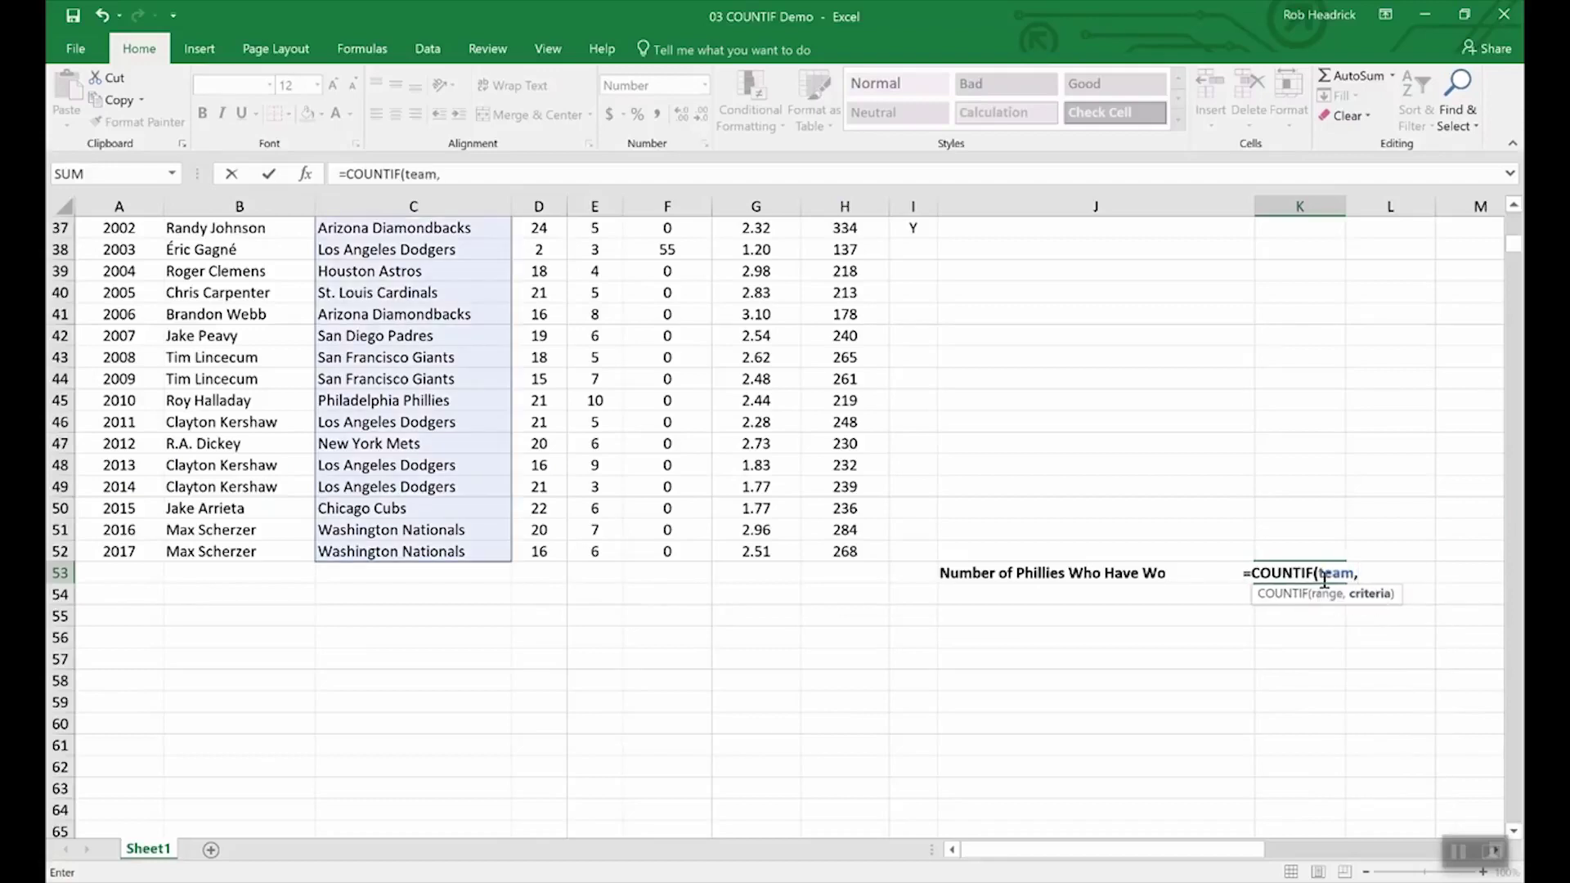
{"action": "type", "text": "\"Phill"}
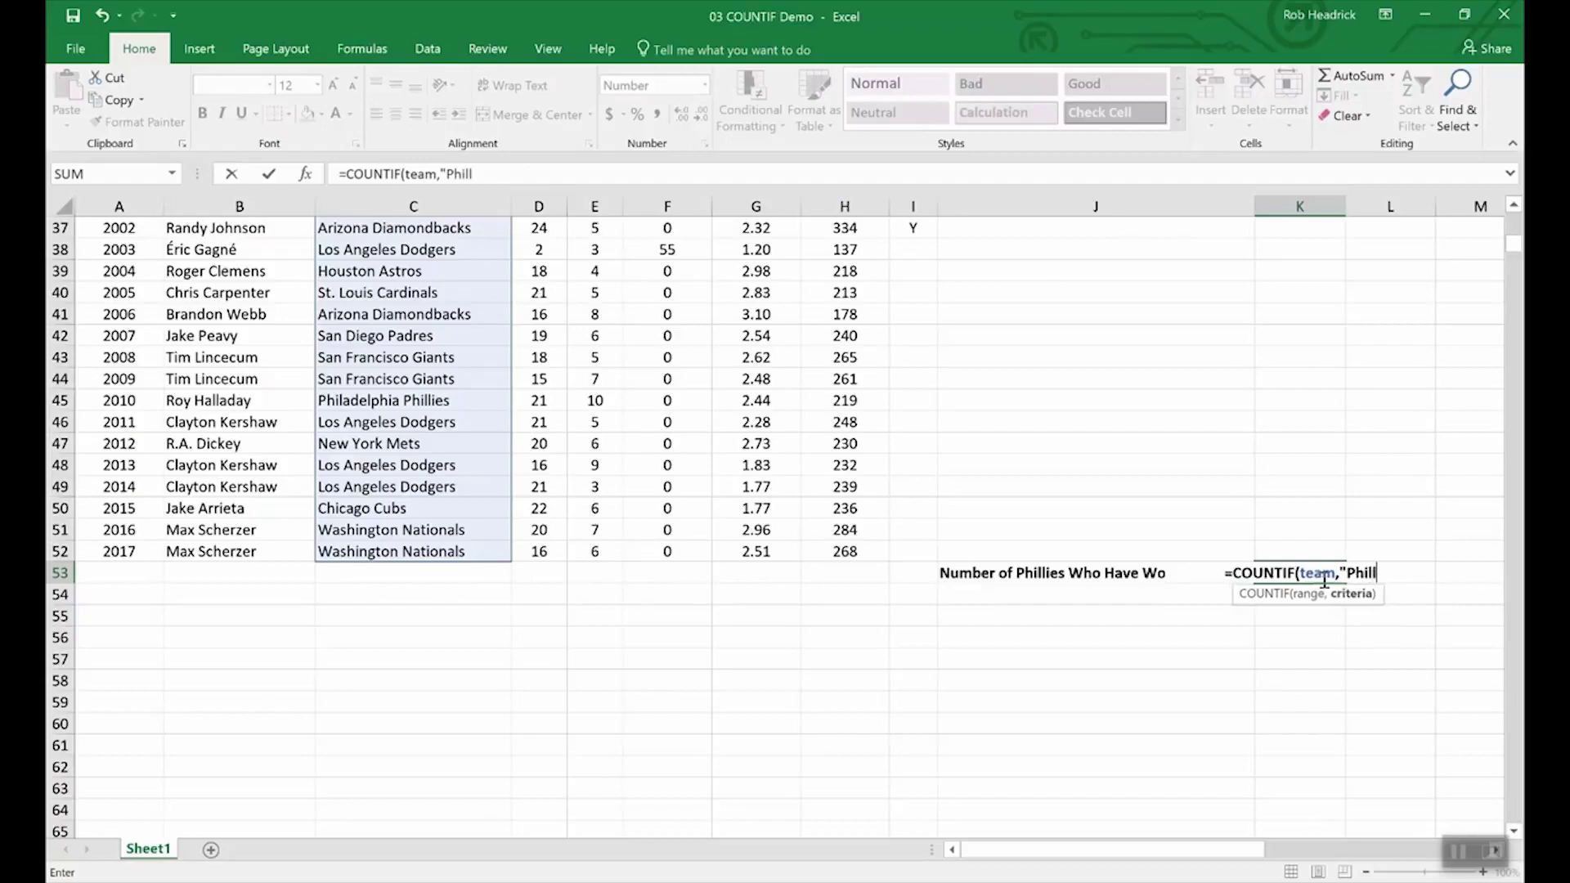
{"action": "key", "text": "BackSpace"}
{"action": "key", "text": "BackSpace"}
{"action": "type", "text": "adelph"}
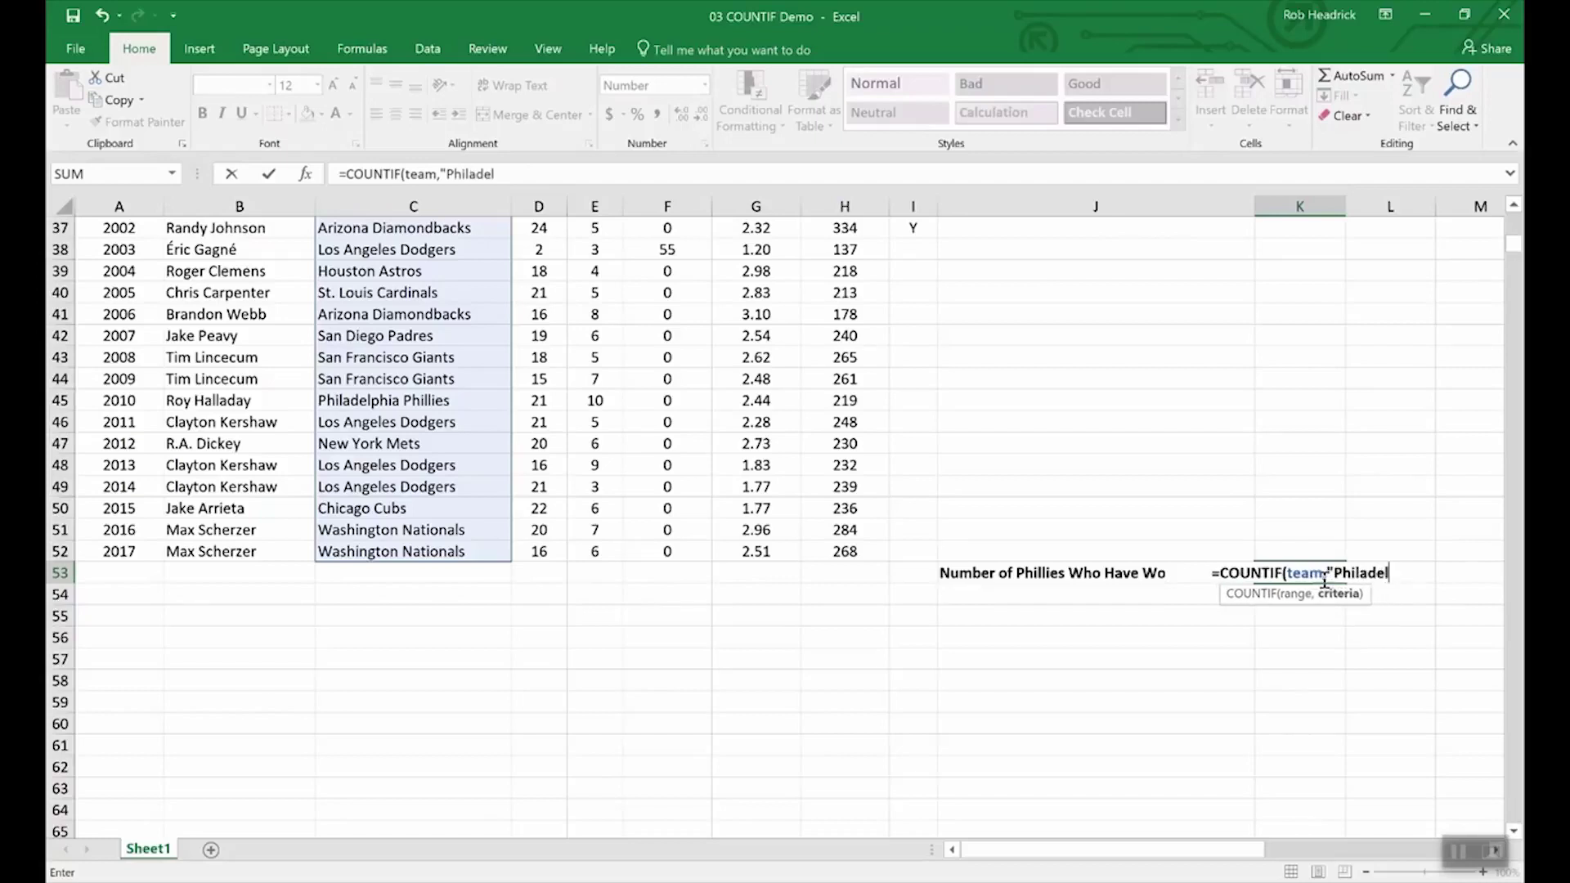
{"action": "type", "text": "ia P"}
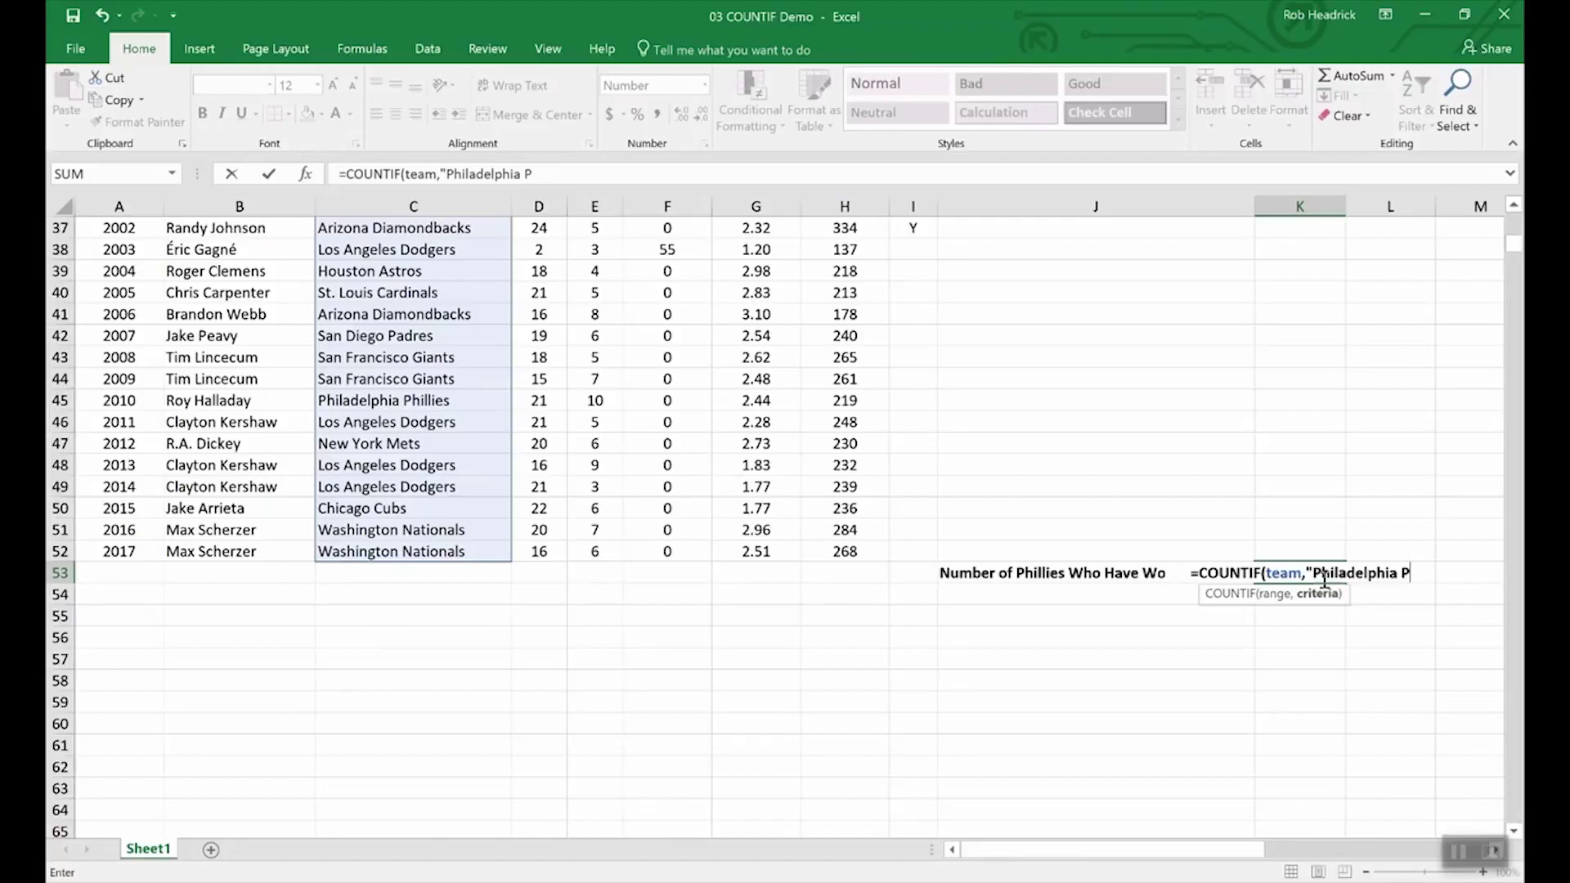
{"action": "type", "text": "hillie"}
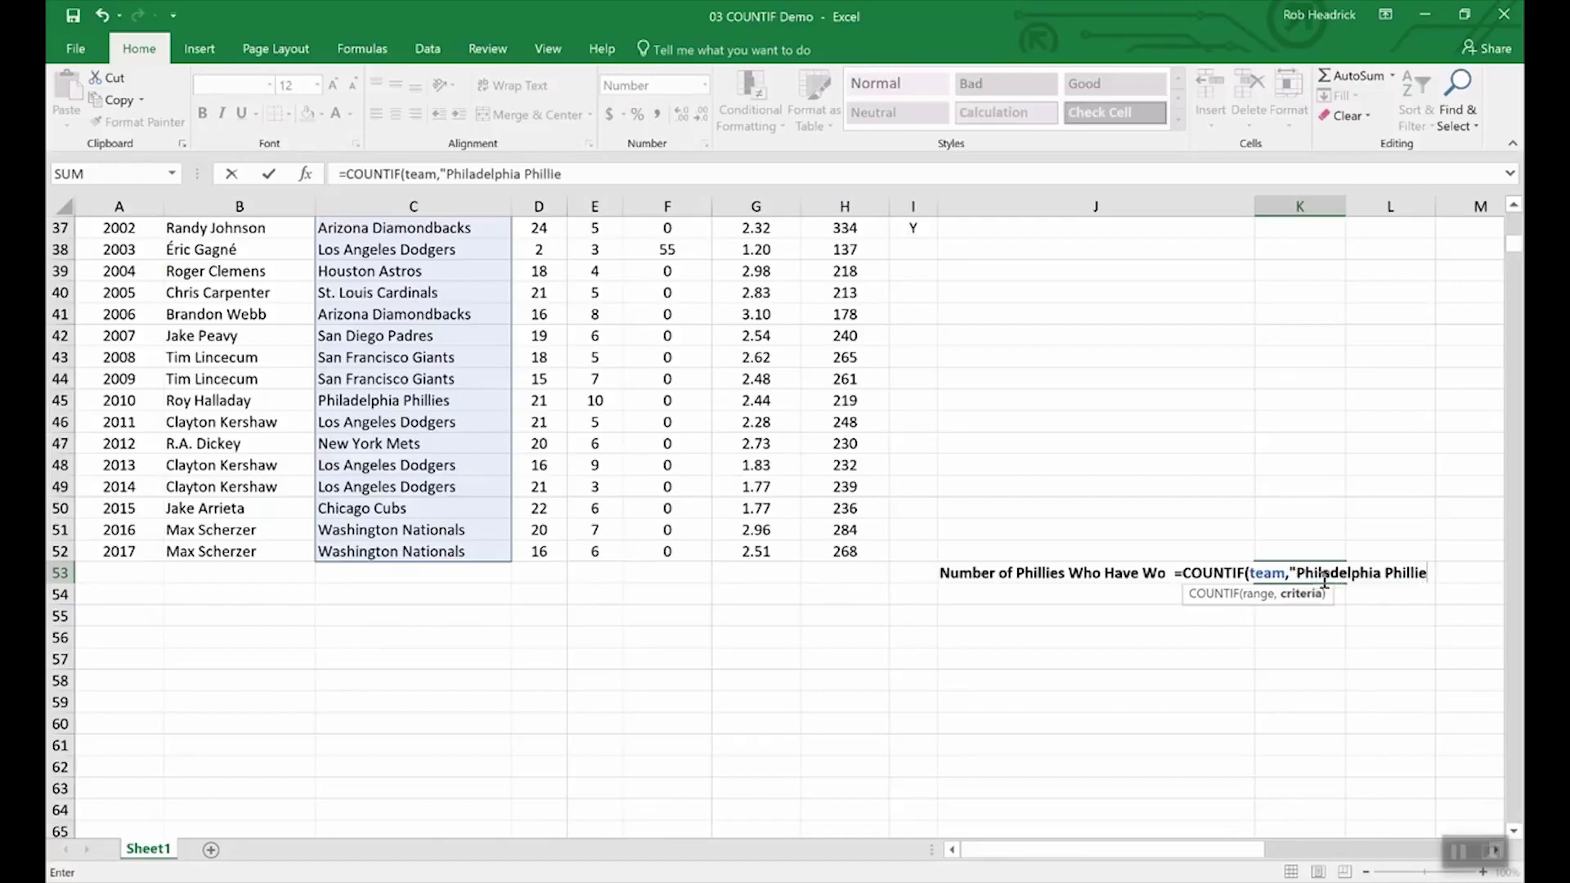
{"action": "type", "text": "s\""}
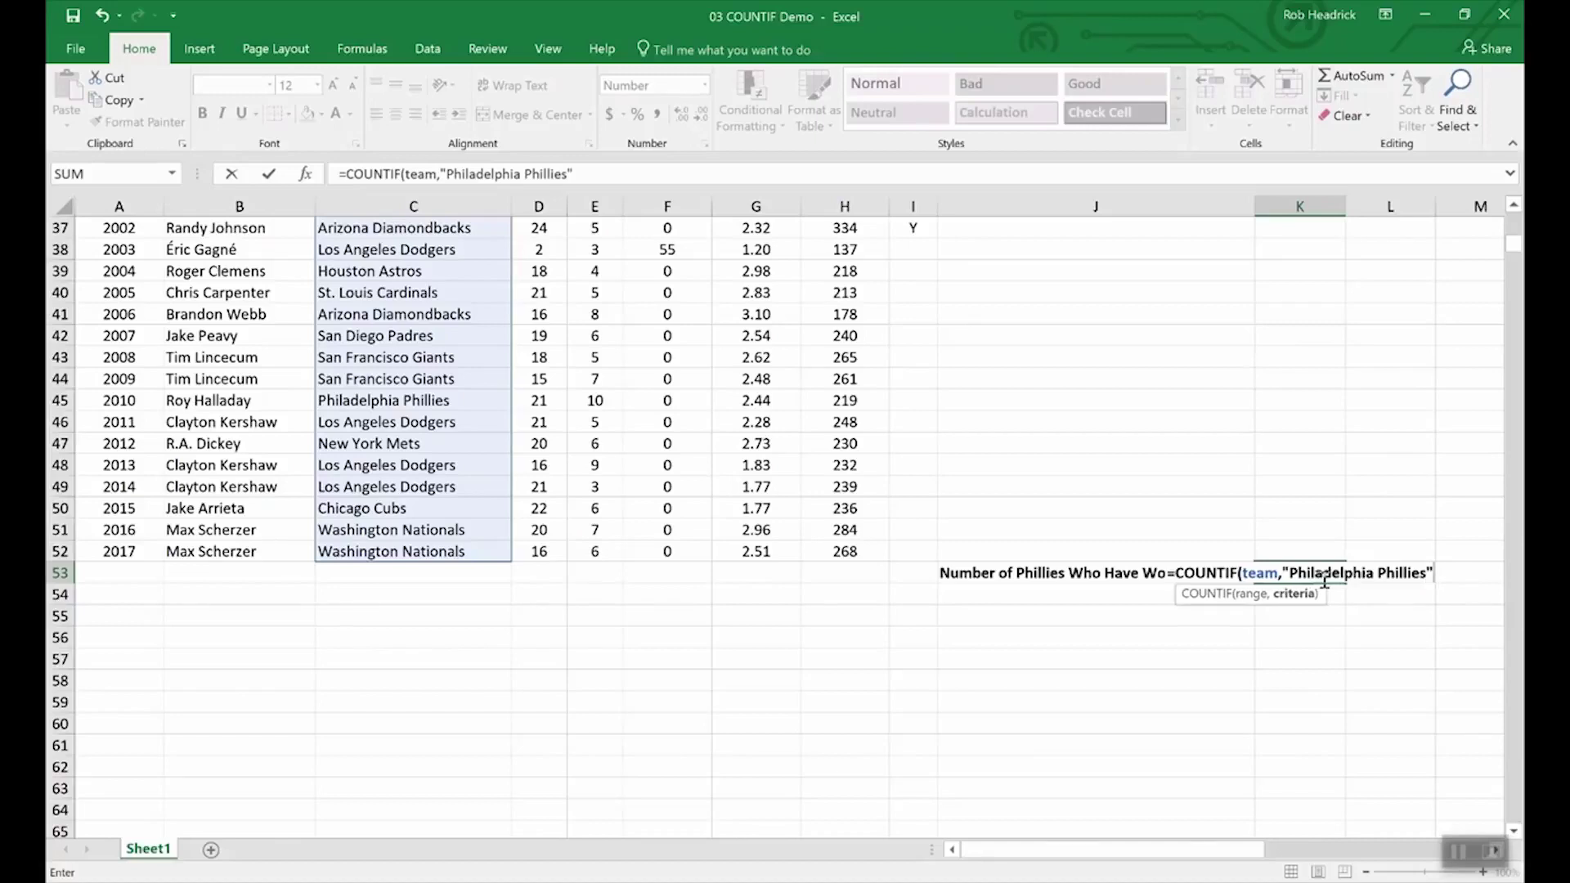
{"action": "key", "text": "Return"}
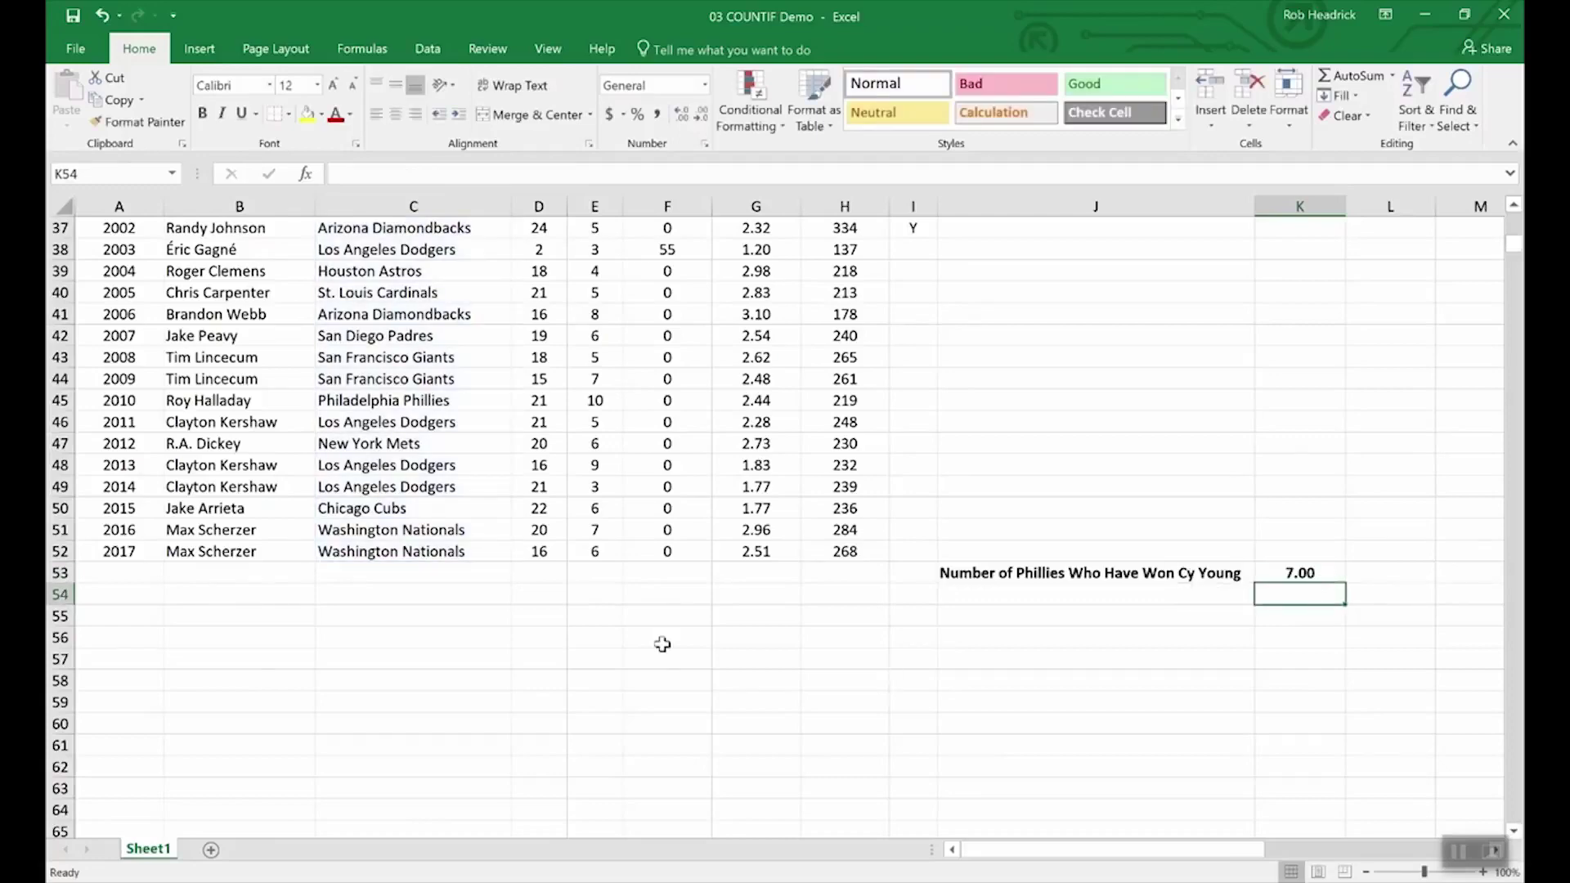
- Scroll through the Cy Young pitcher data to review it
{"action": "scroll", "coordinate": [437, 685], "scroll_direction": "up", "scroll_amount": 4}
{"action": "scroll", "coordinate": [437, 686], "scroll_direction": "up", "scroll_amount": 8}
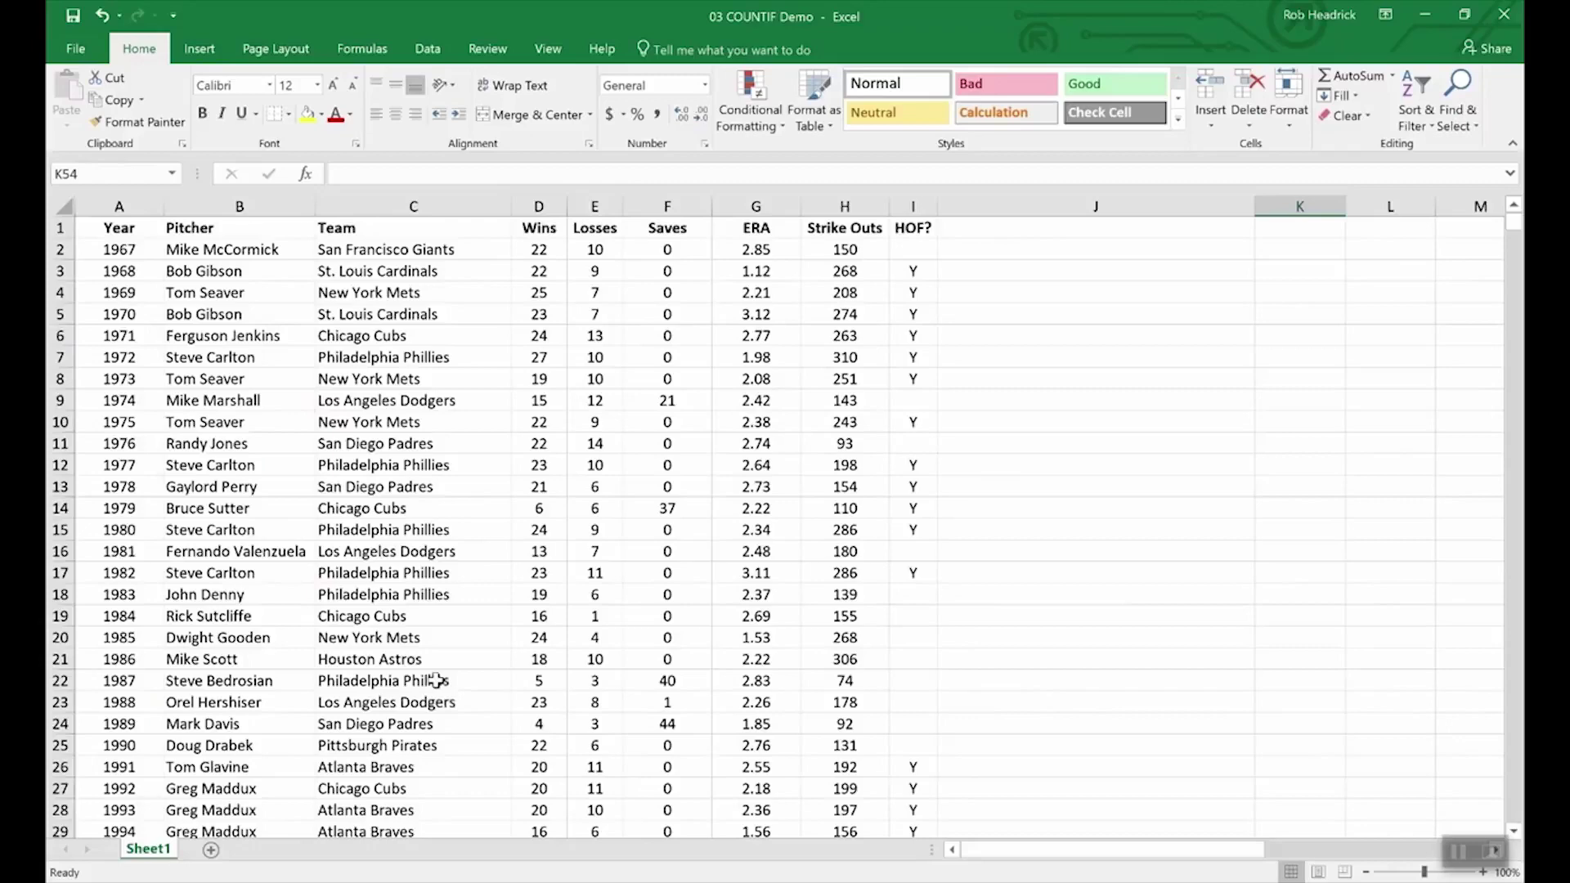
{"action": "scroll", "coordinate": [409, 458], "scroll_direction": "down", "scroll_amount": 4}
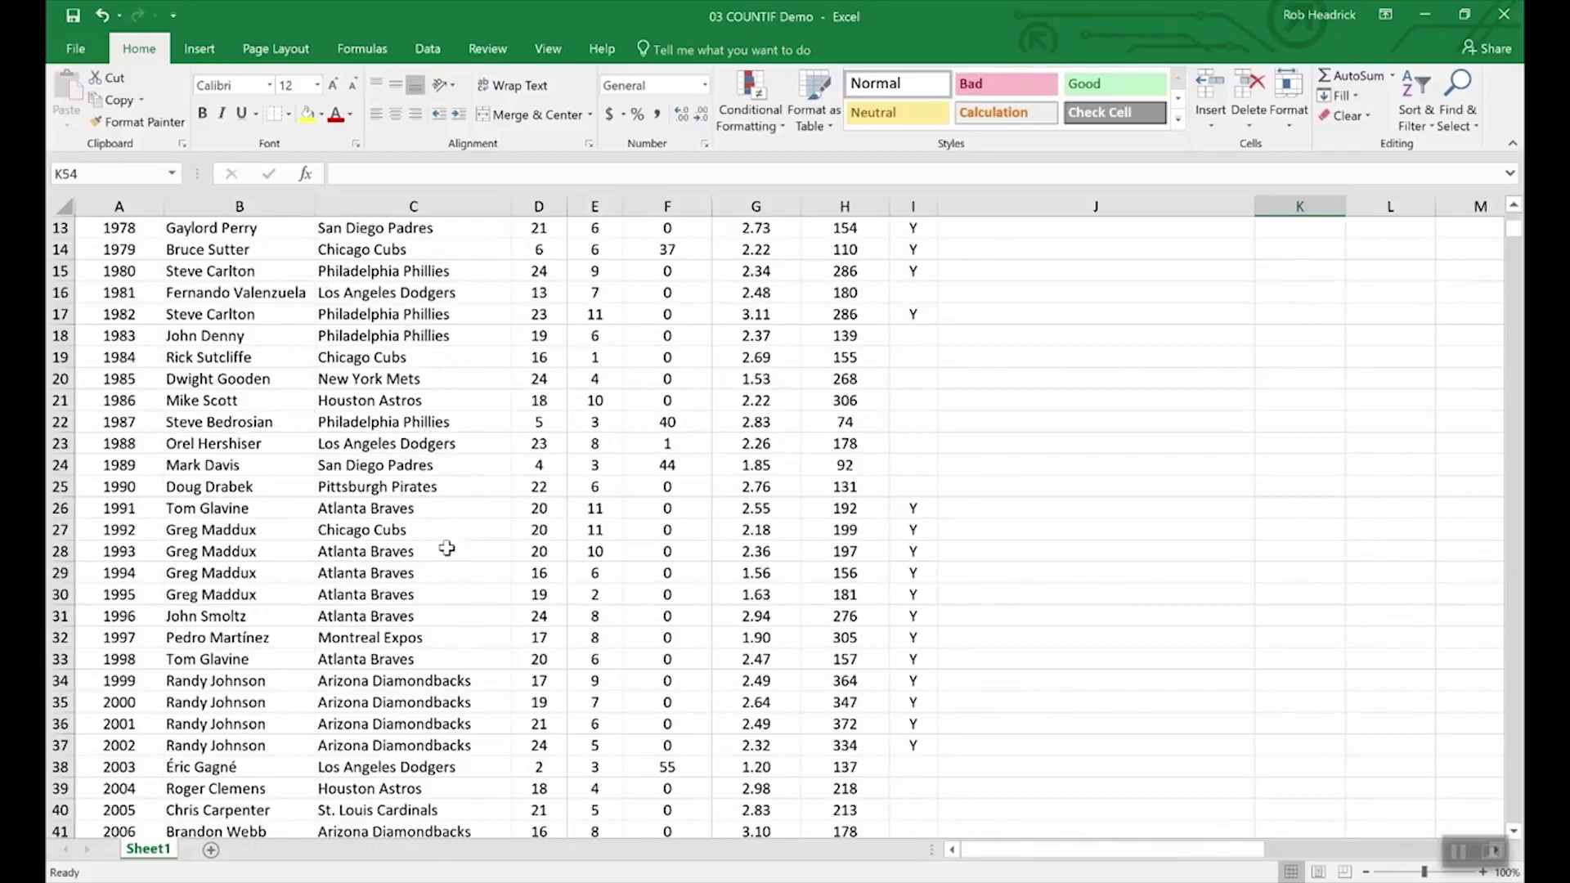
{"action": "scroll", "coordinate": [442, 542], "scroll_direction": "down", "scroll_amount": 4}
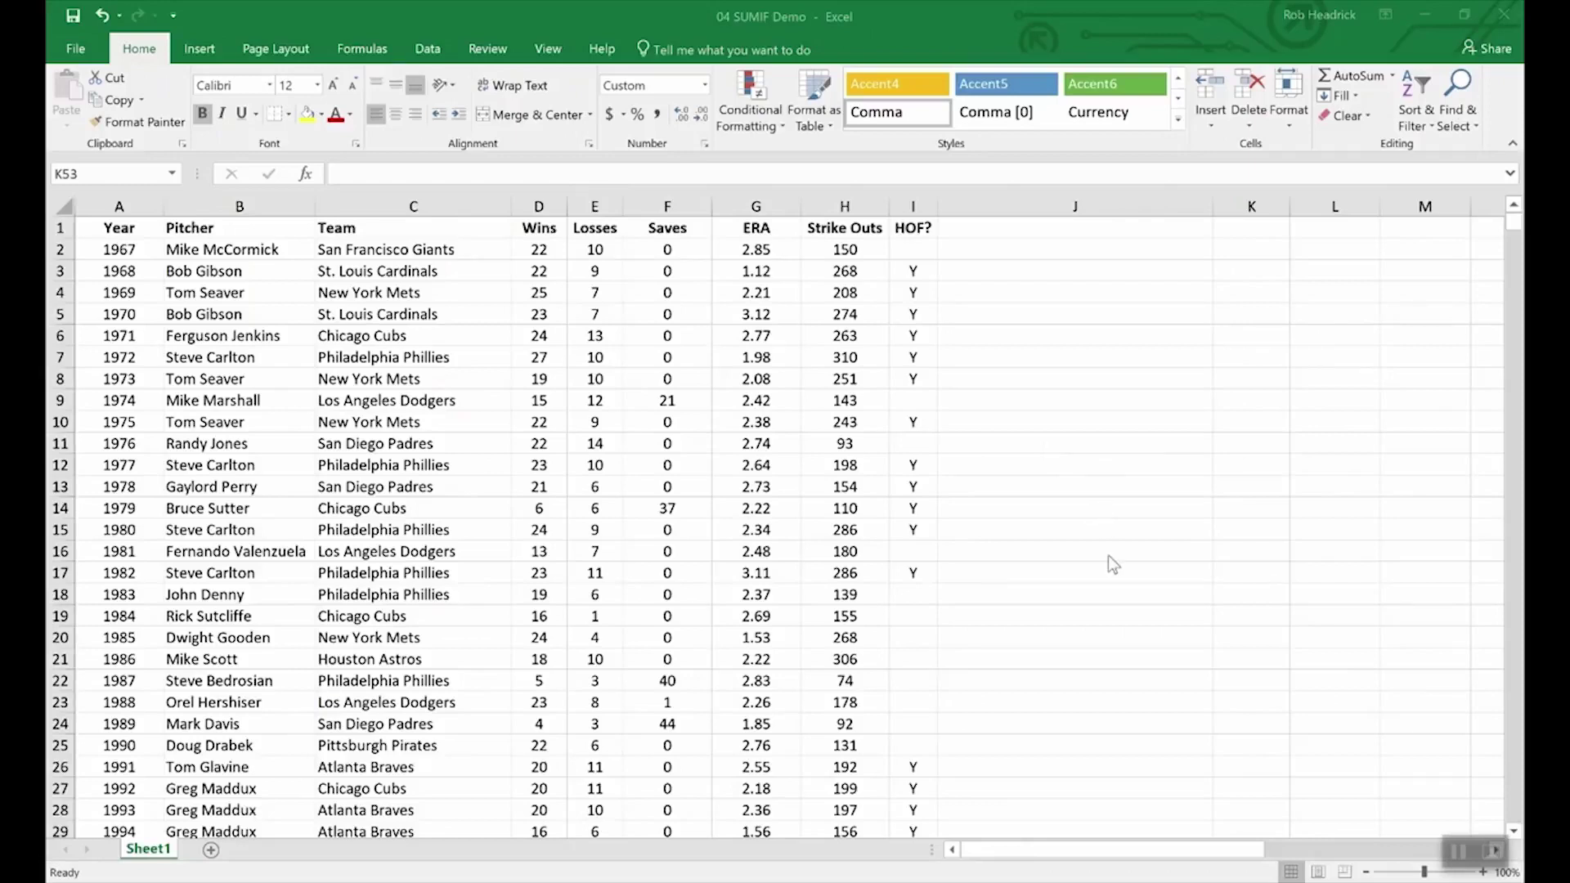
- Enter =SUMIF(hof,"Y",Strike_Outs) in K53 to total Hall of Famers' strikeouts, 5,931
{"action": "scroll", "coordinate": [1107, 556], "scroll_direction": "down", "scroll_amount": 16}
{"action": "scroll", "coordinate": [1107, 556], "scroll_direction": "up", "scroll_amount": 3}
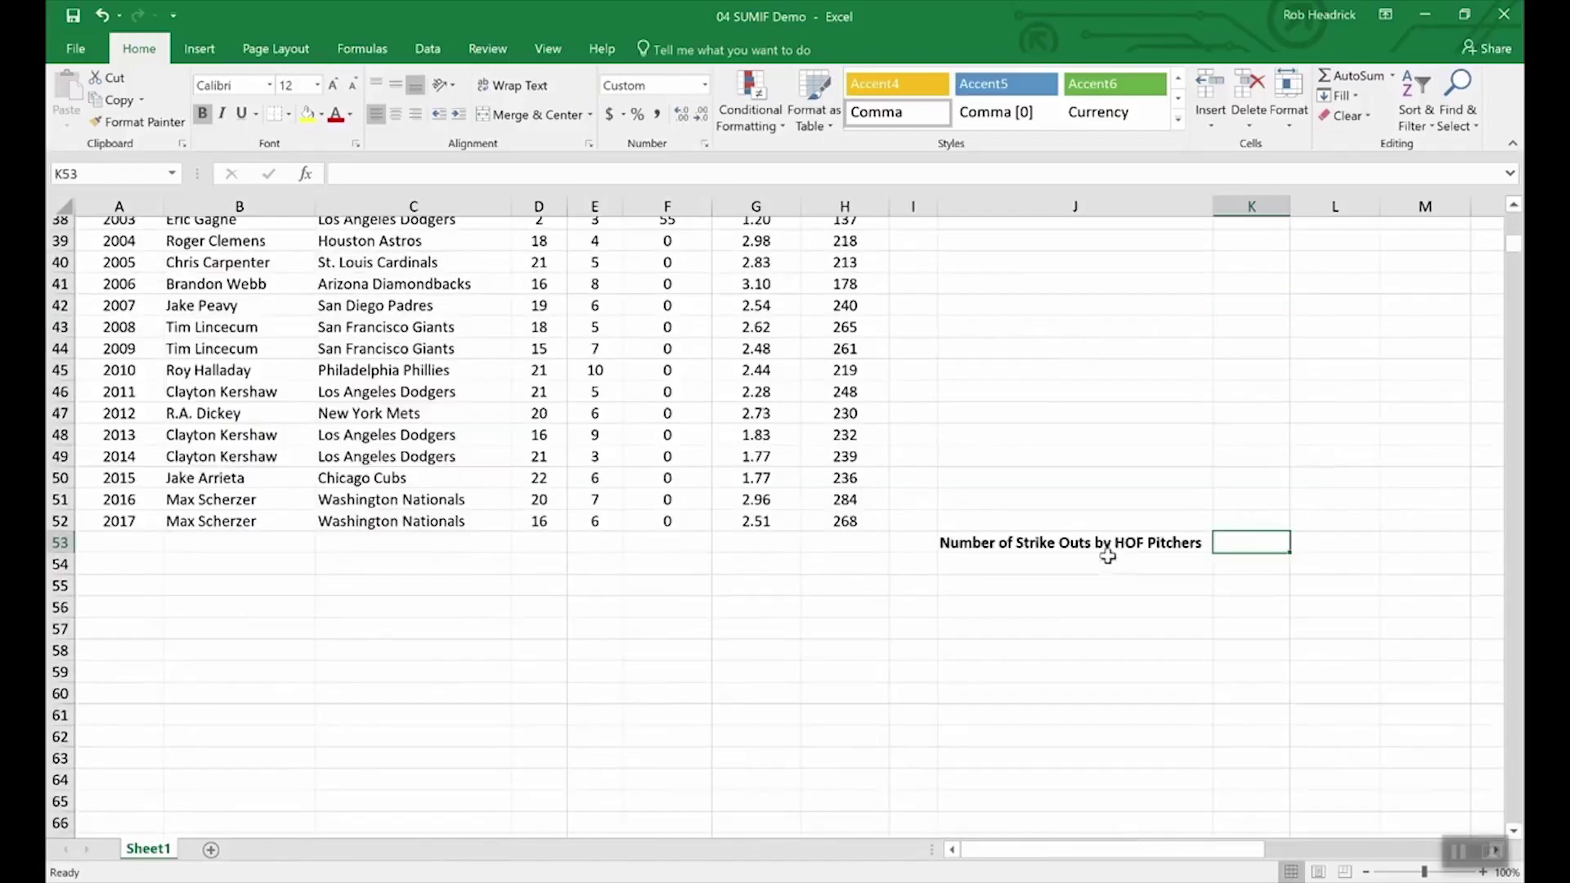
{"action": "scroll", "coordinate": [1107, 556], "scroll_direction": "up", "scroll_amount": 4}
{"action": "scroll", "coordinate": [1222, 735], "scroll_direction": "down", "scroll_amount": 4}
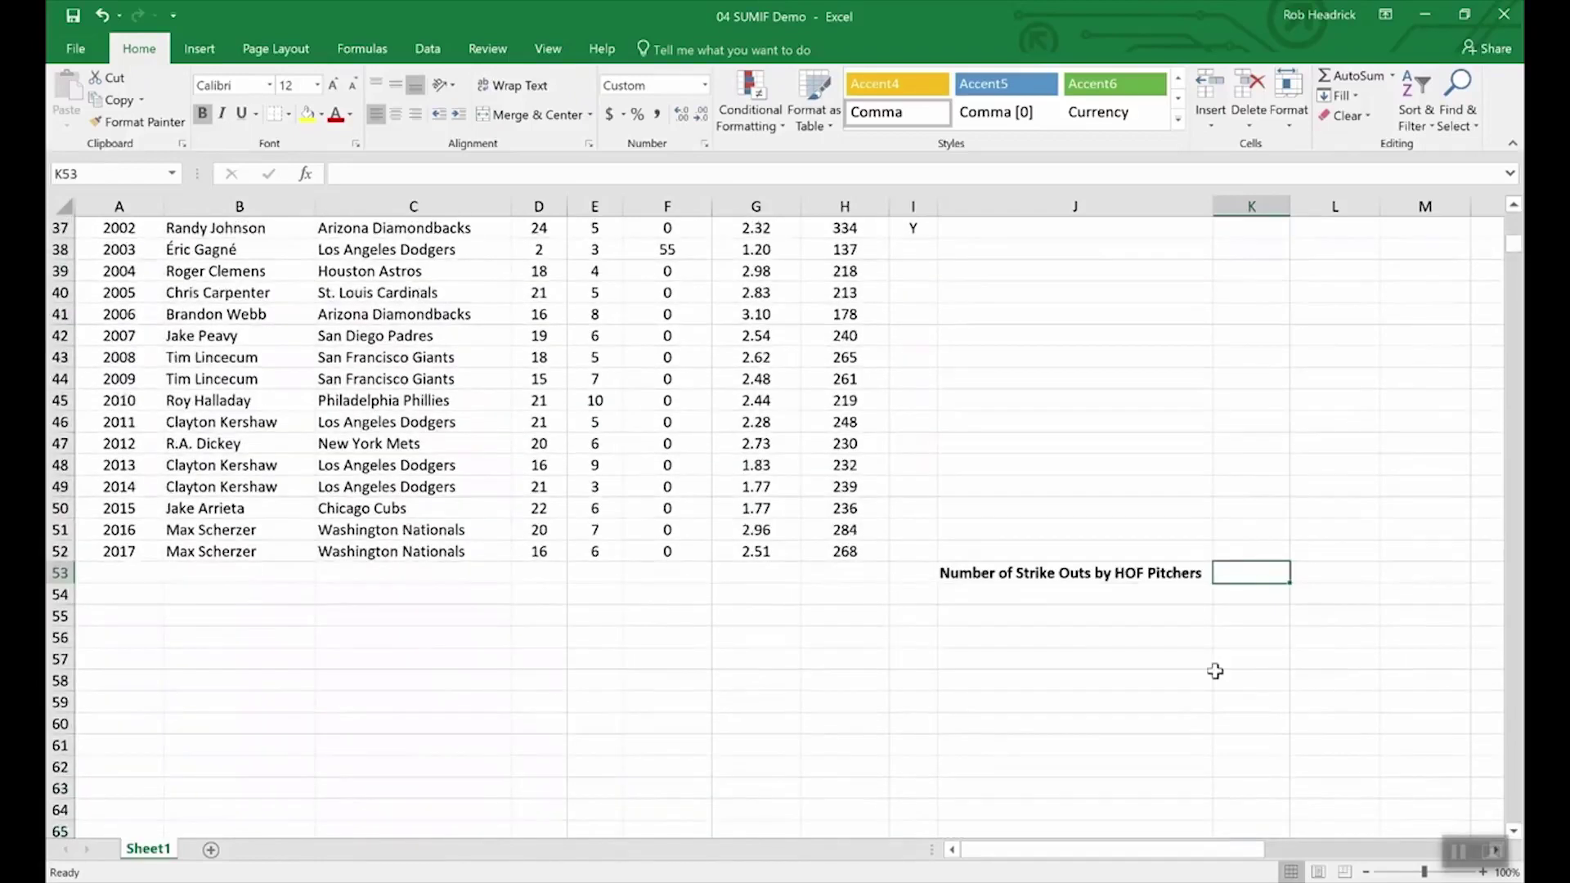
{"action": "type", "text": "="}
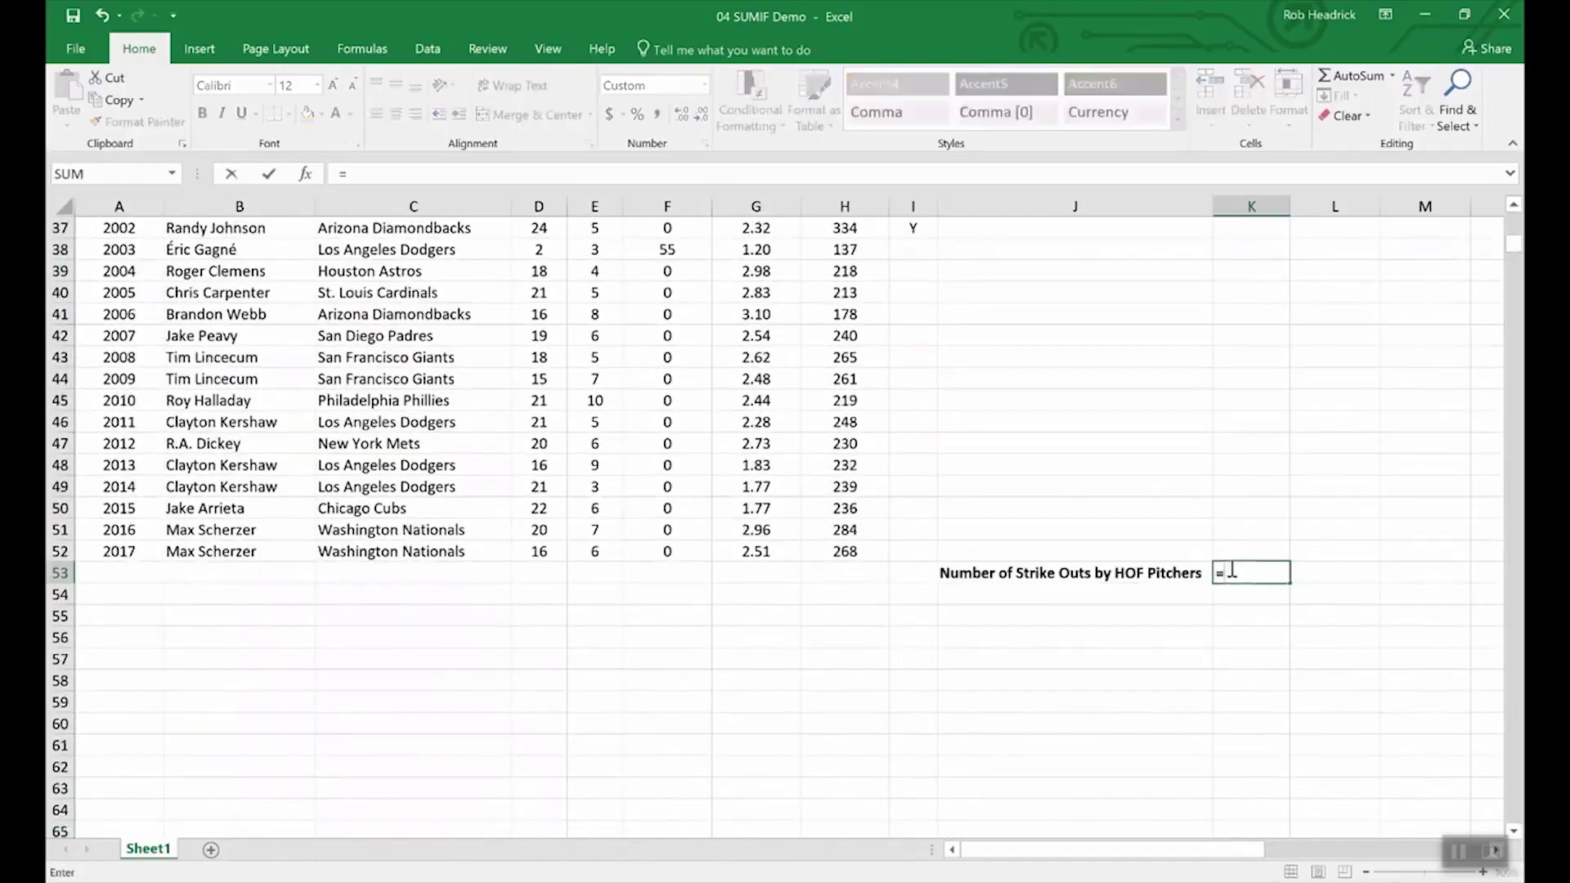
{"action": "type", "text": "sumif("}
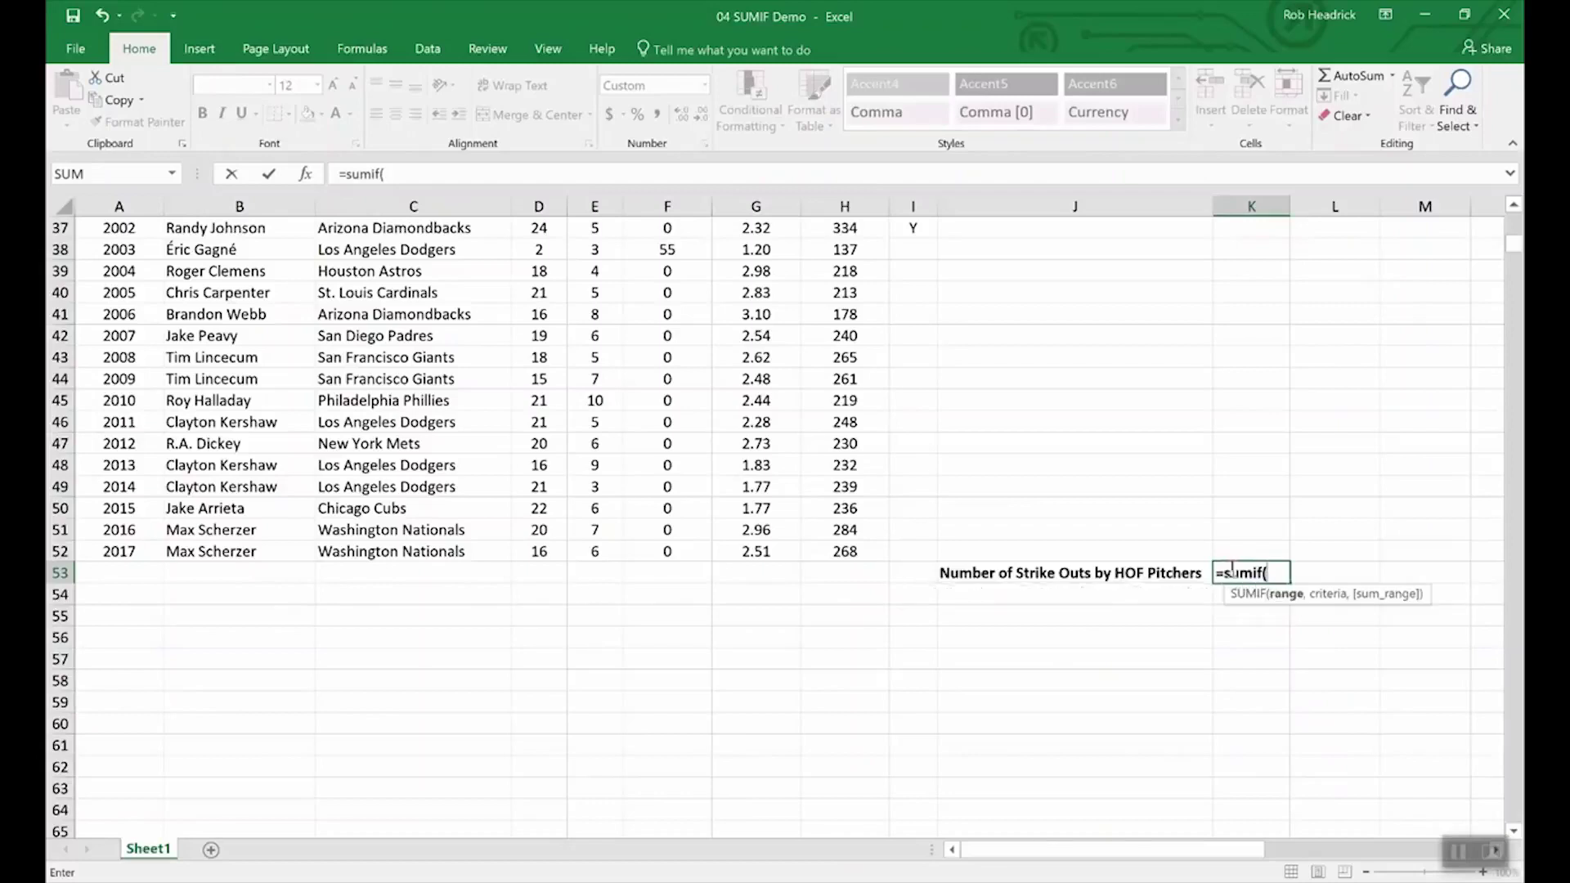
{"action": "type", "text": "hof,"}
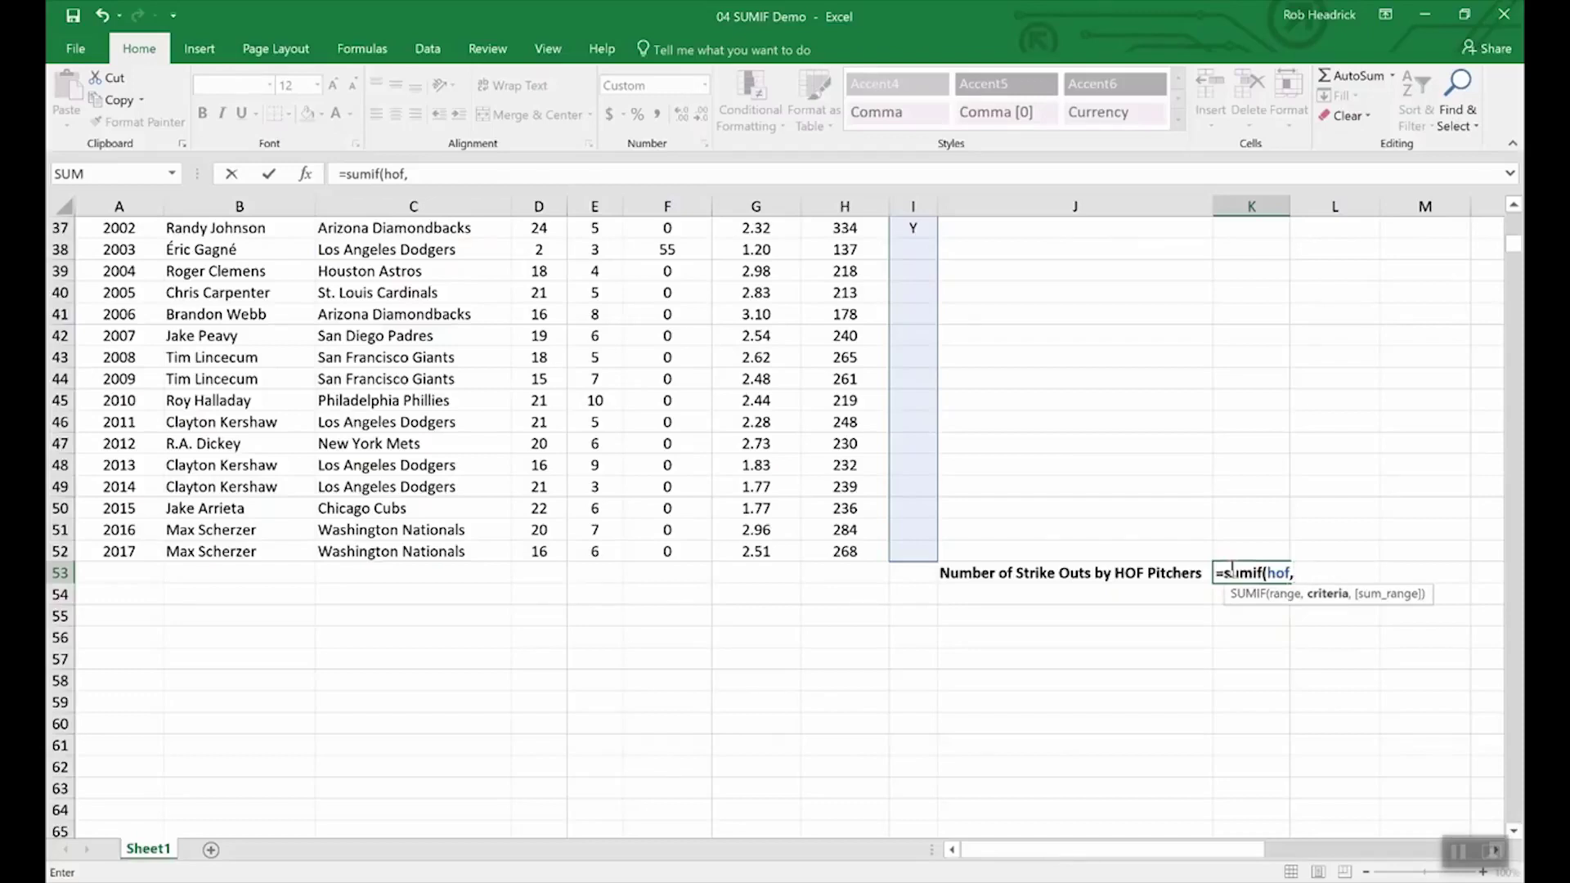
{"action": "type", "text": "\"Y\","}
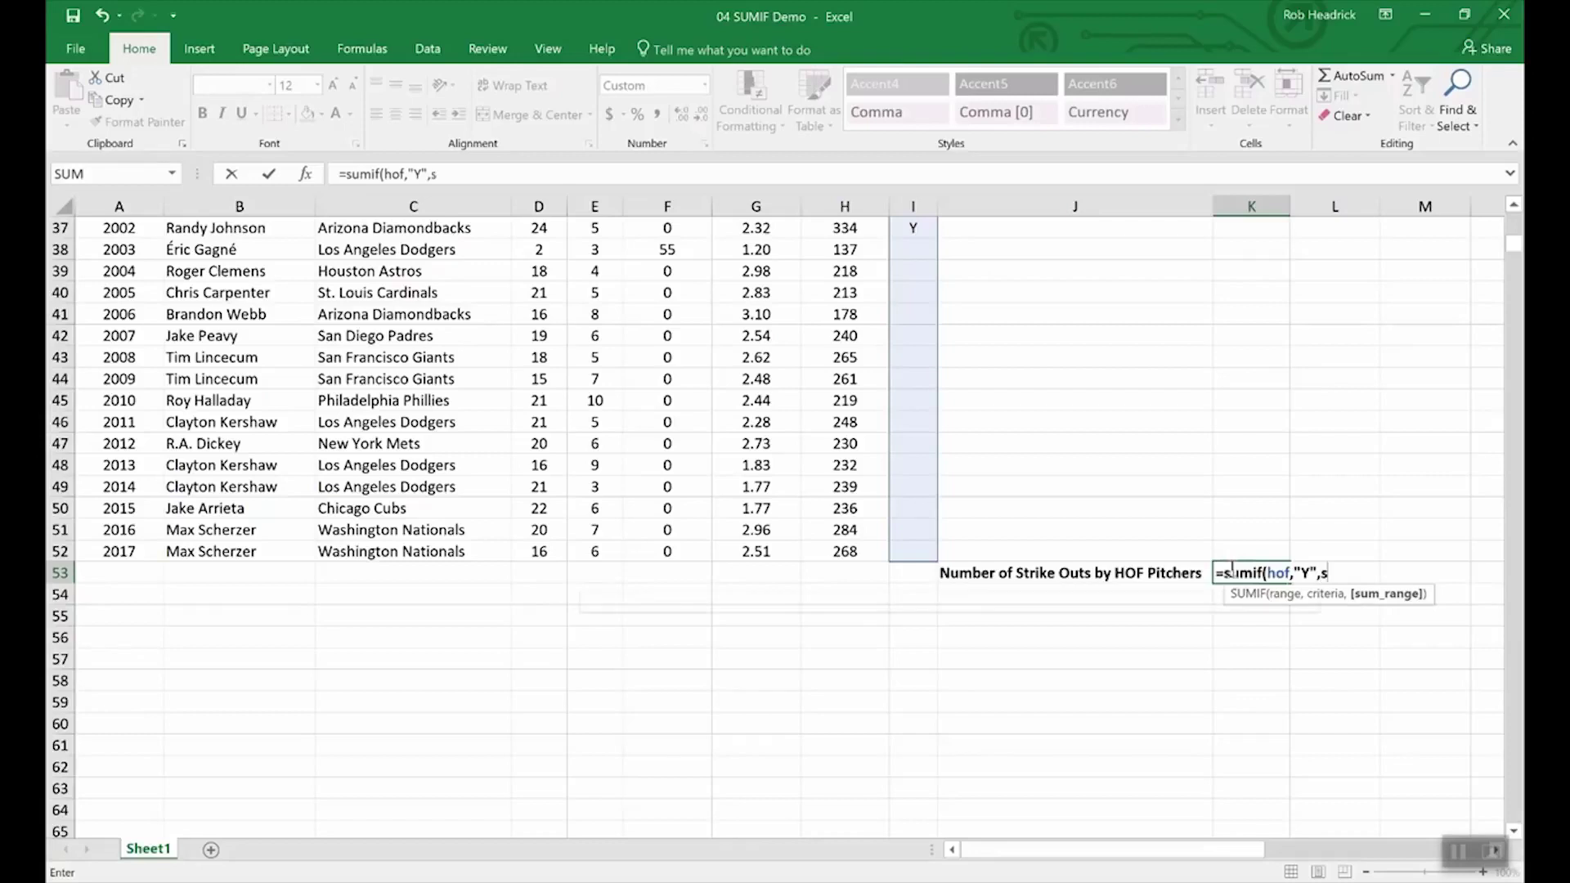
{"action": "type", "text": "str"}
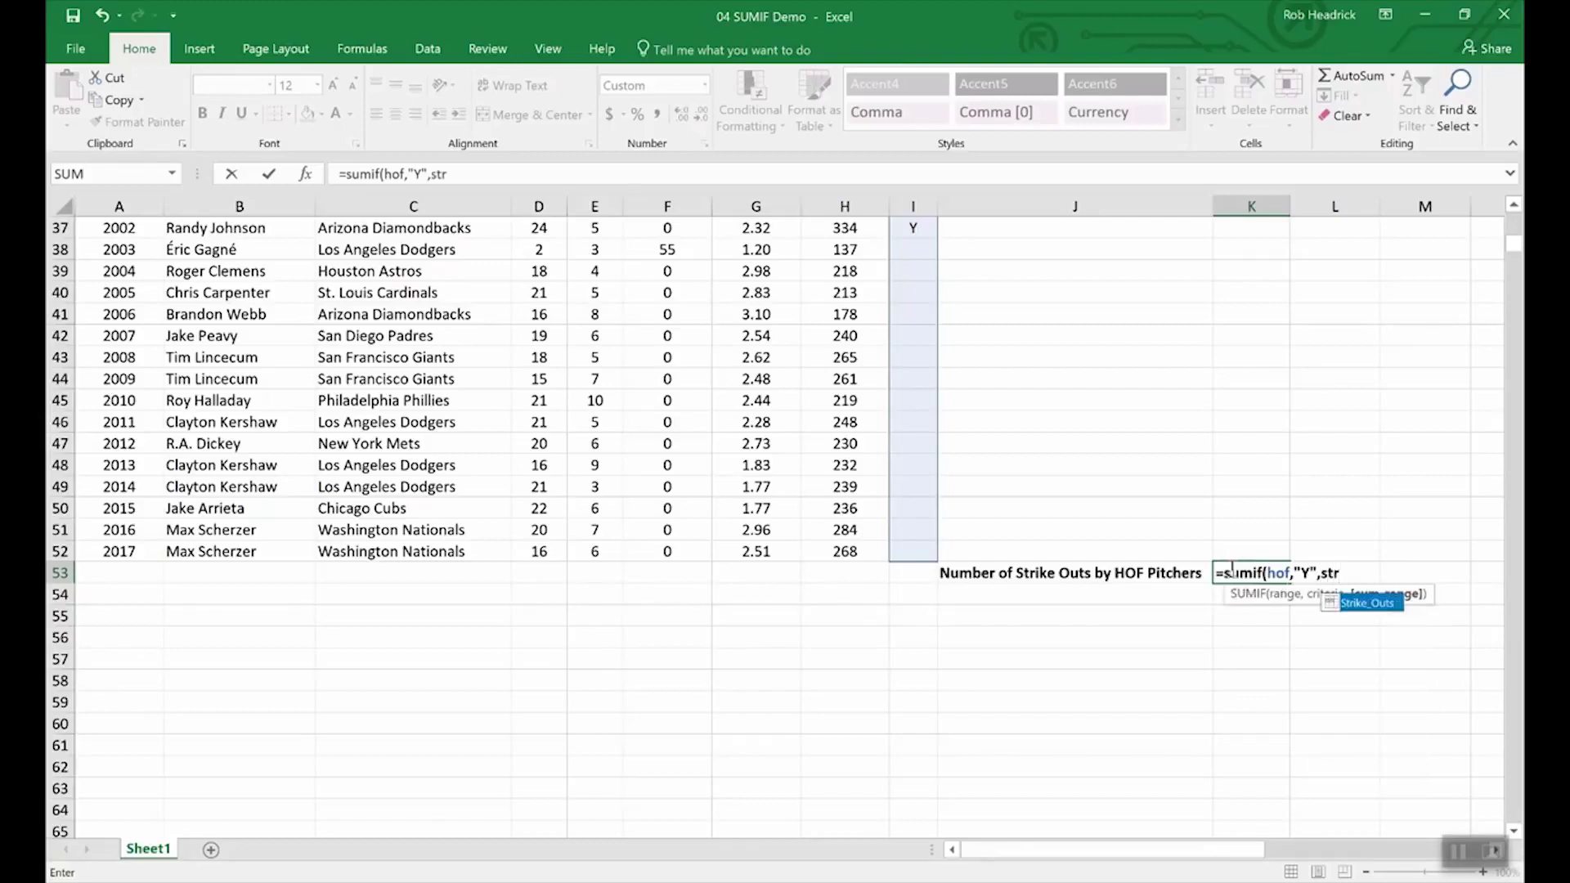
{"action": "left_click", "coordinate": [1367, 605]}
{"action": "double_click", "coordinate": [1367, 605]}
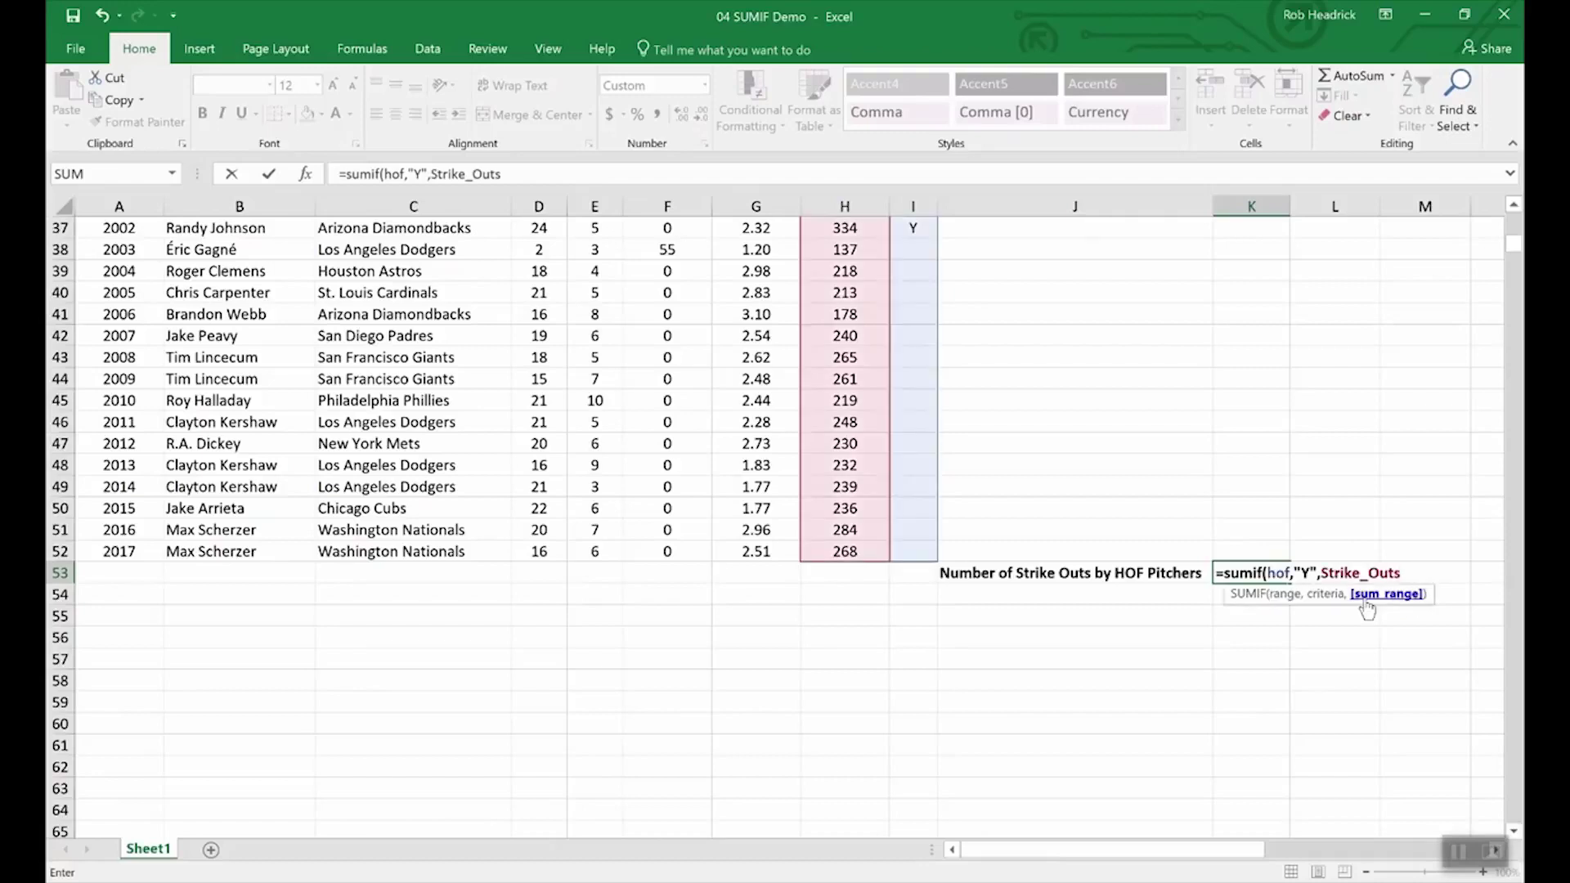
{"action": "key", "text": "Return"}
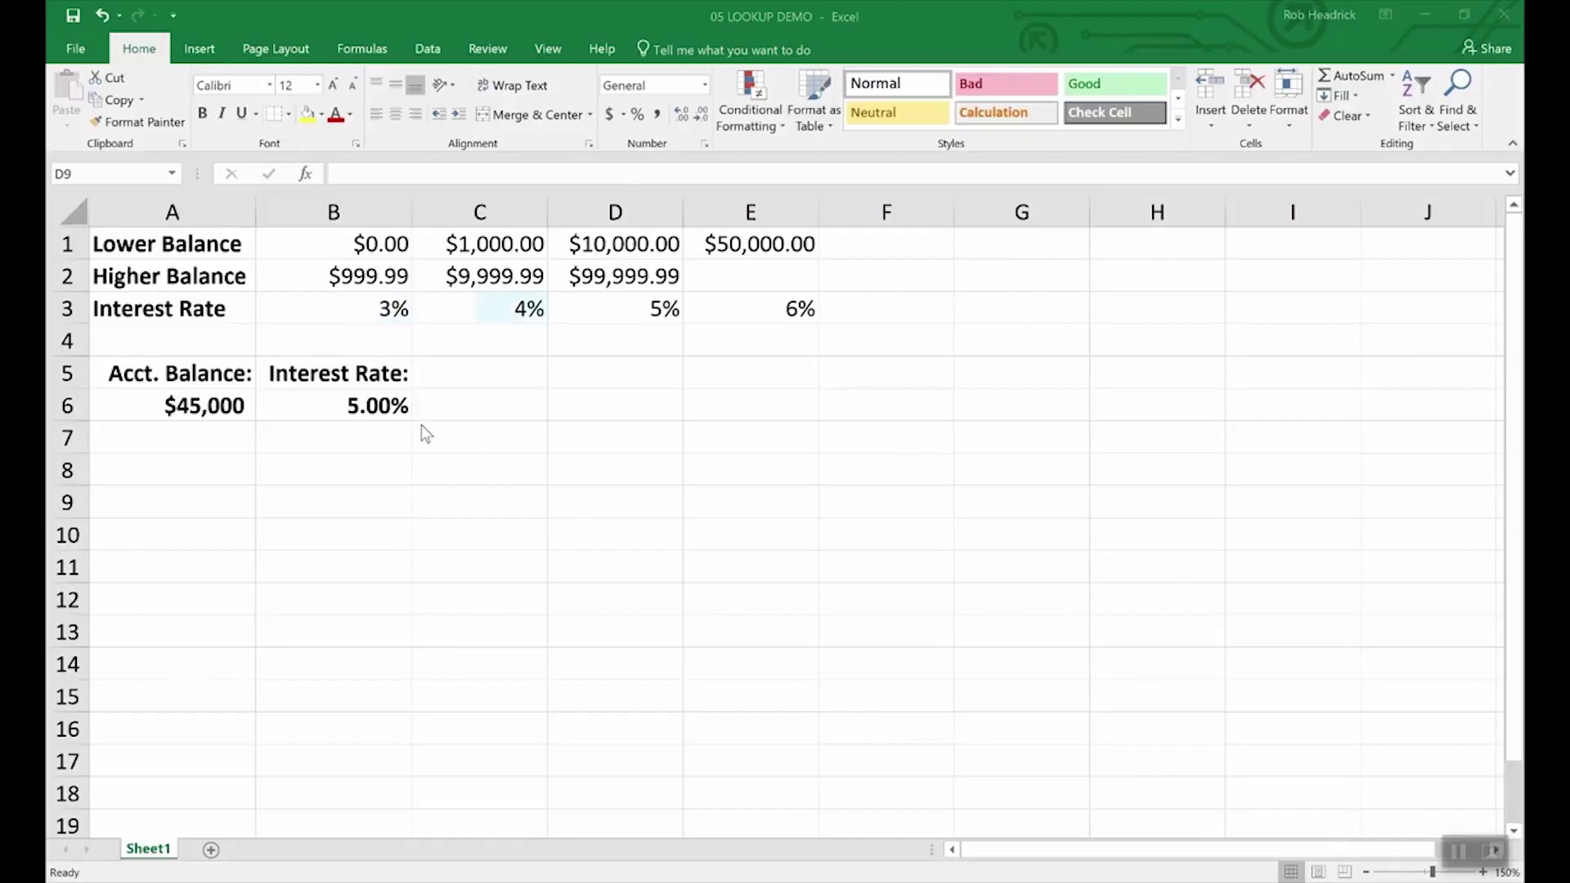
- Inspect the A6 balance and B6 rate formula, then open H2's sales rep list
{"action": "left_click", "coordinate": [205, 400]}
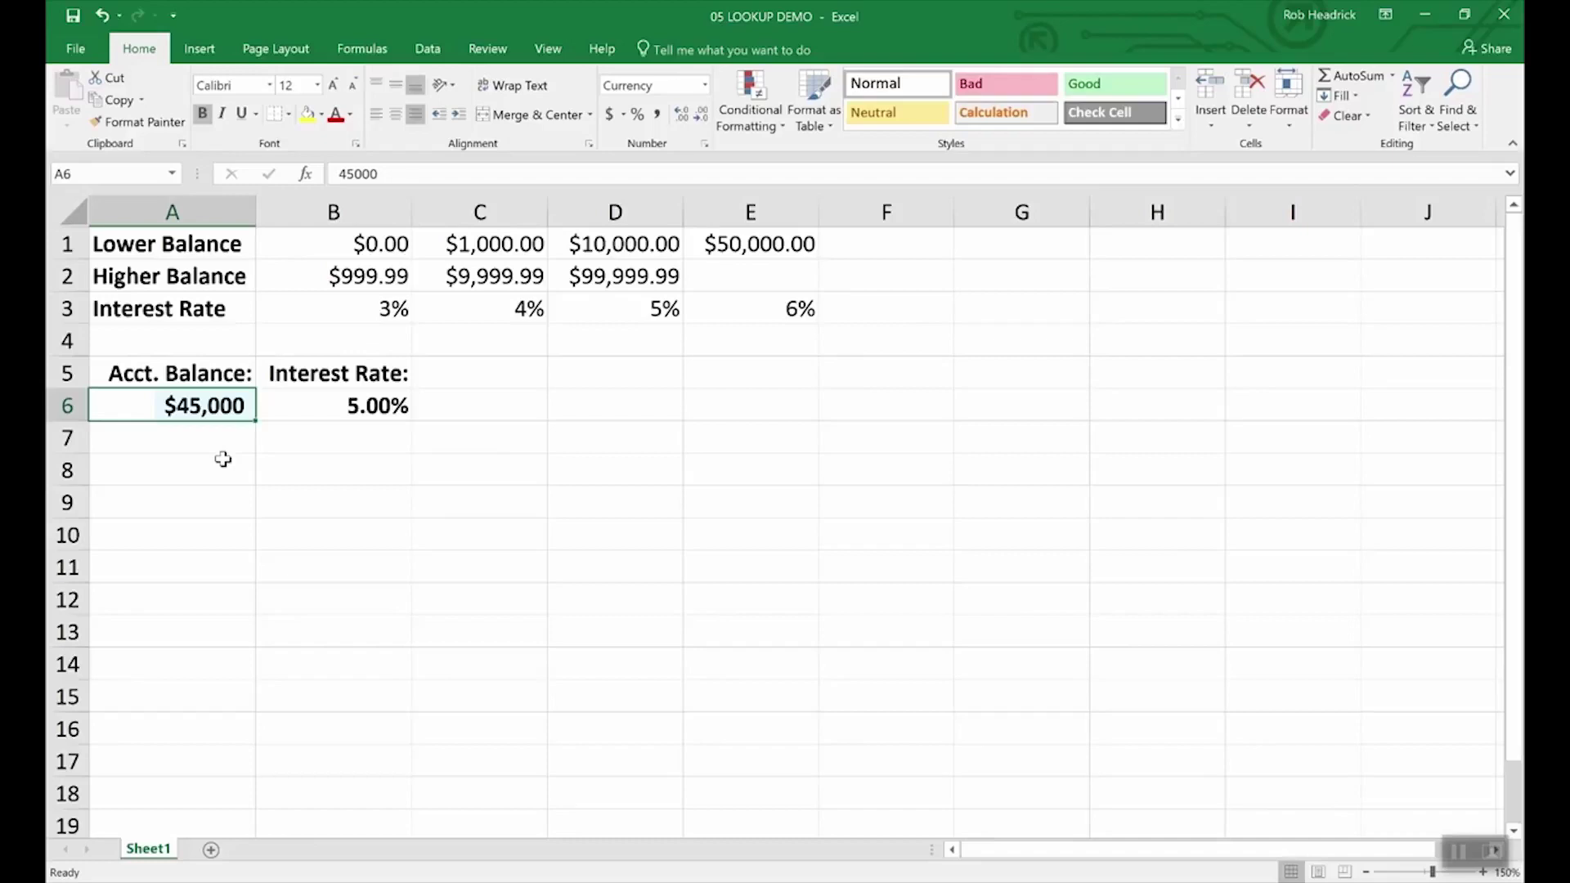
{"action": "left_click", "coordinate": [378, 407]}
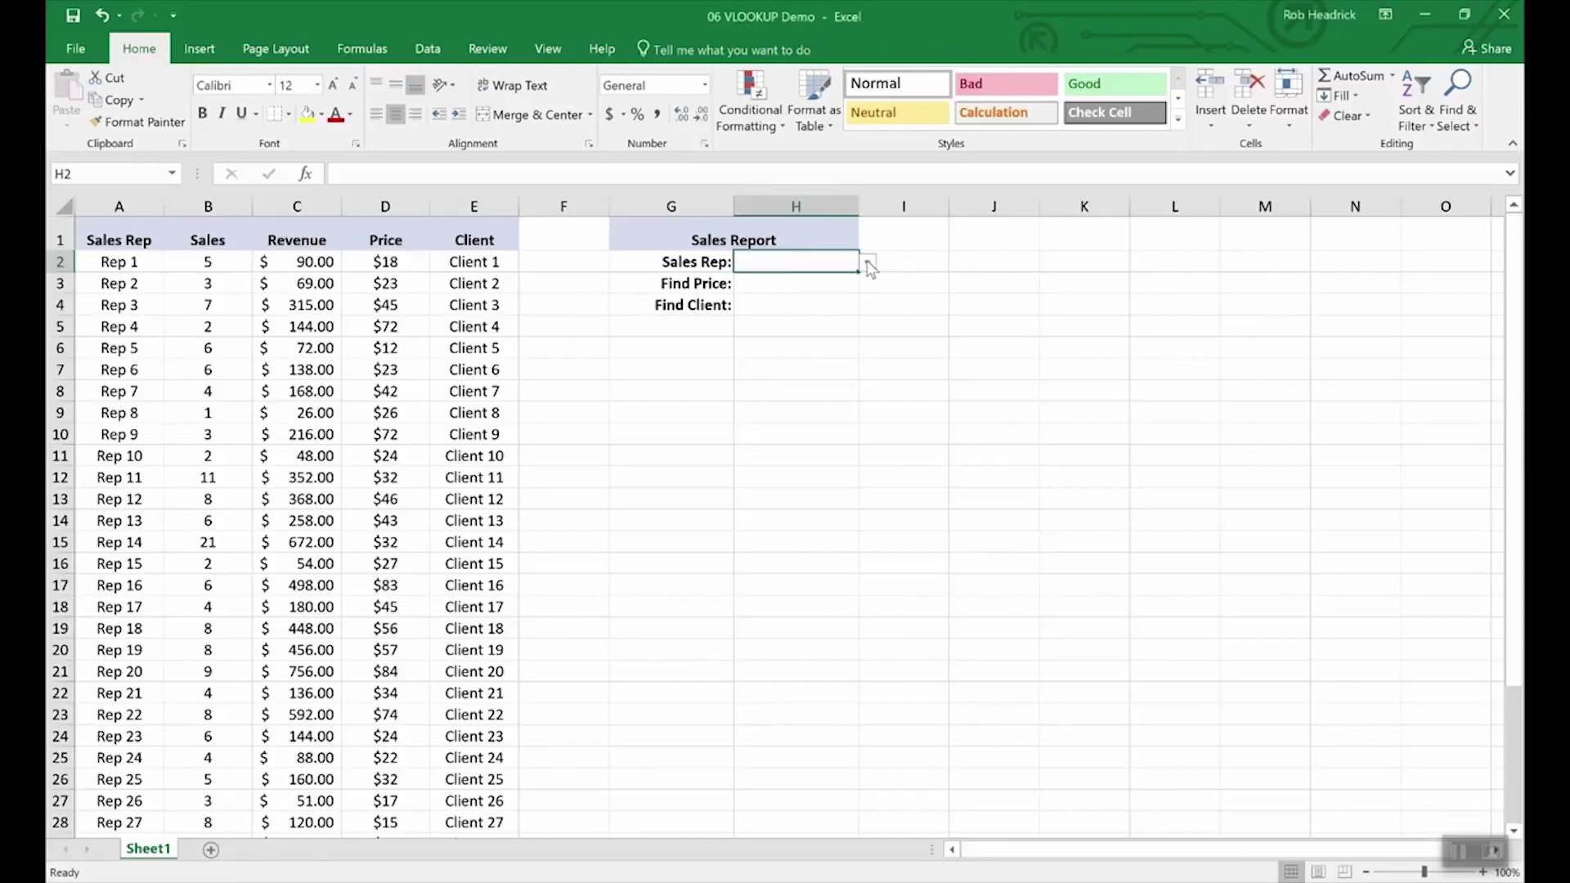
{"action": "left_click", "coordinate": [868, 262]}
- Pick Rep 16 from the H2 sales rep drop-down
{"action": "left_click_drag", "start_coordinate": [867, 296], "coordinate": [864, 334]}
{"action": "left_click", "coordinate": [760, 300]}
{"action": "left_click", "coordinate": [785, 285]}
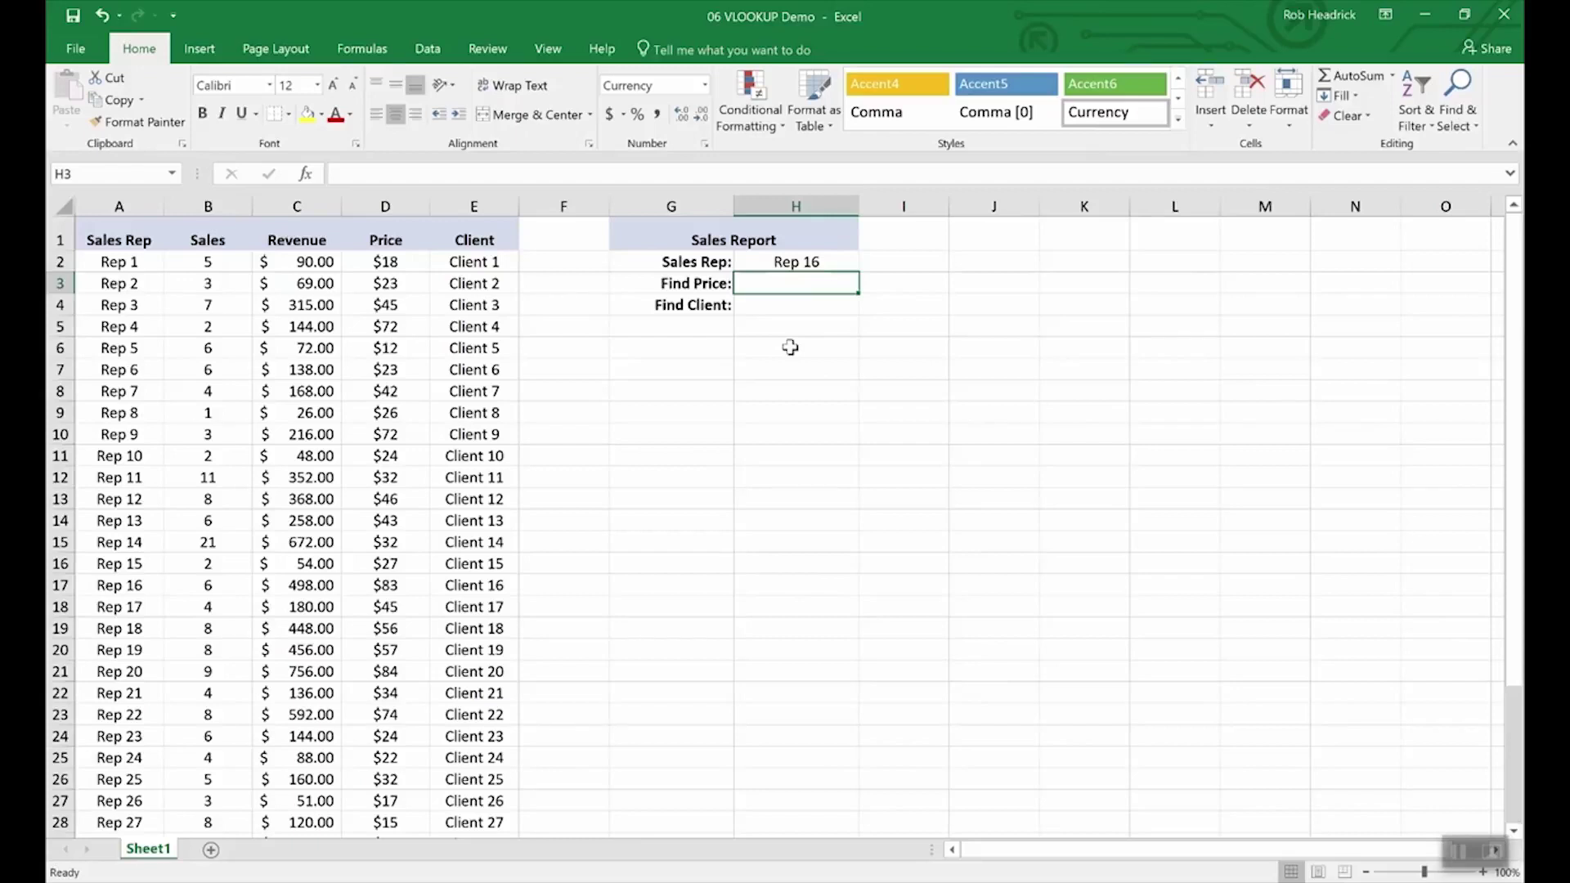
- Enter =VLOOKUP(H2,A2:E36,4,FALSE) in H3 to return the $83.00 price
{"action": "type", "text": "=vlookup"}
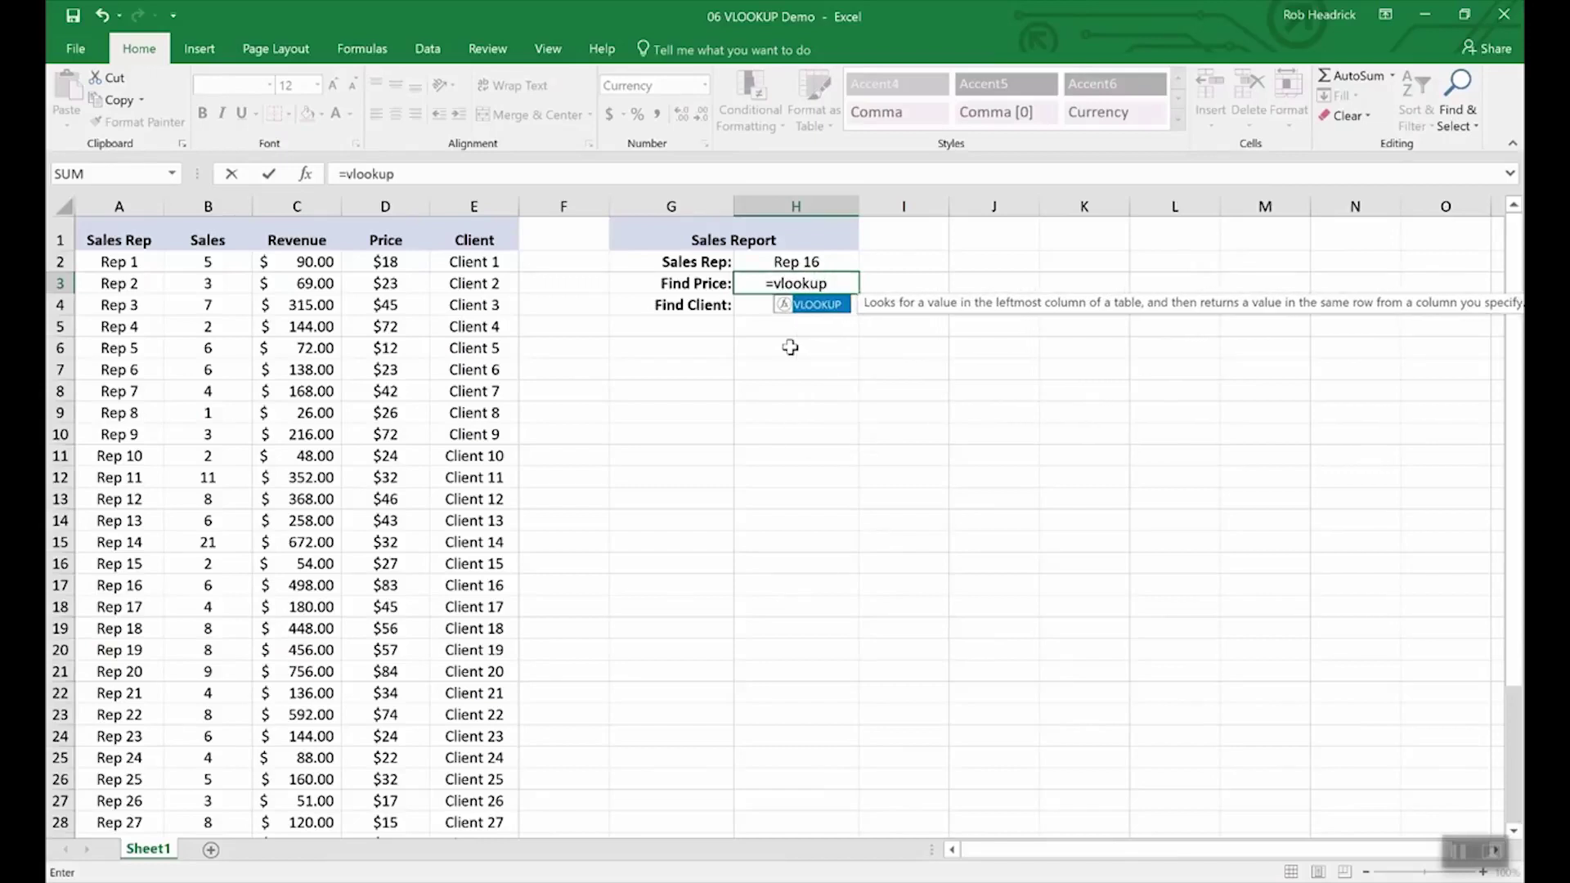
{"action": "type", "text": "("}
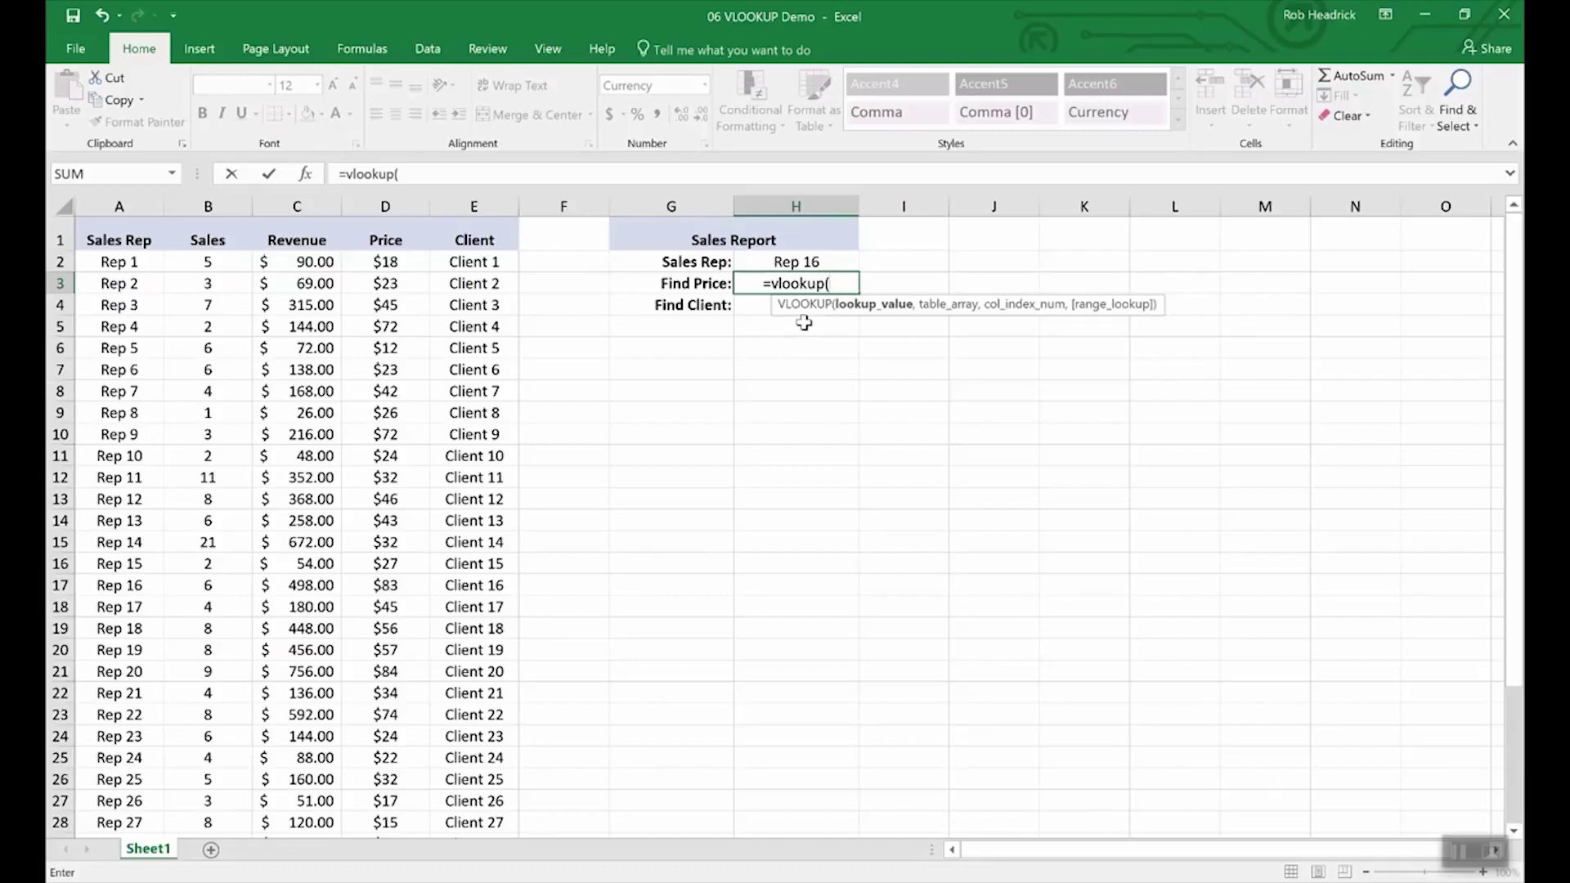
{"action": "left_click", "coordinate": [795, 262]}
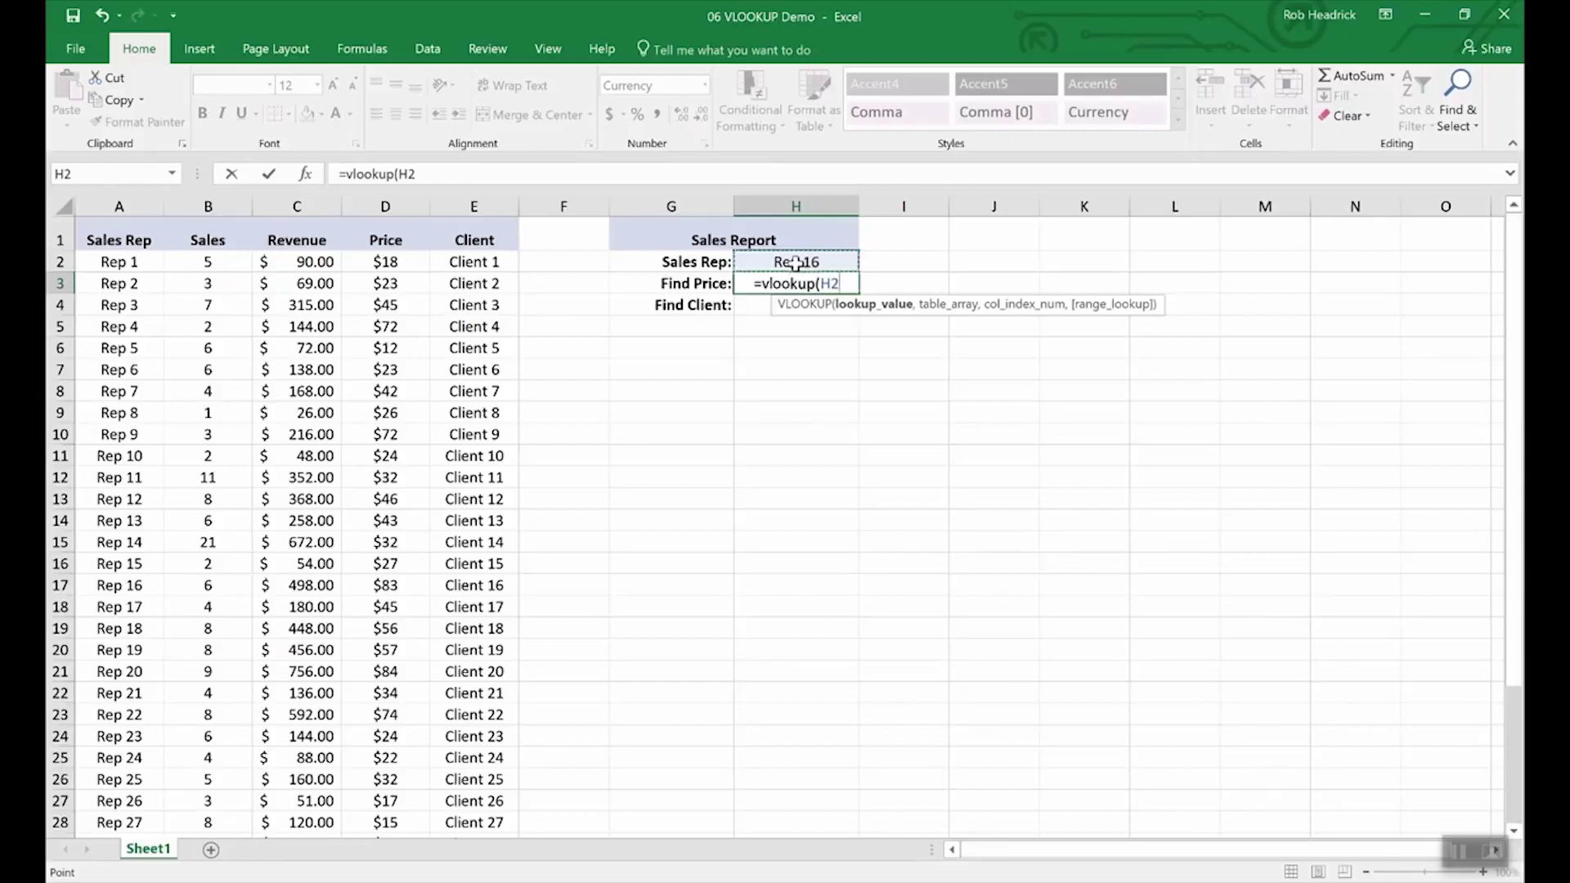
{"action": "type", "text": ","}
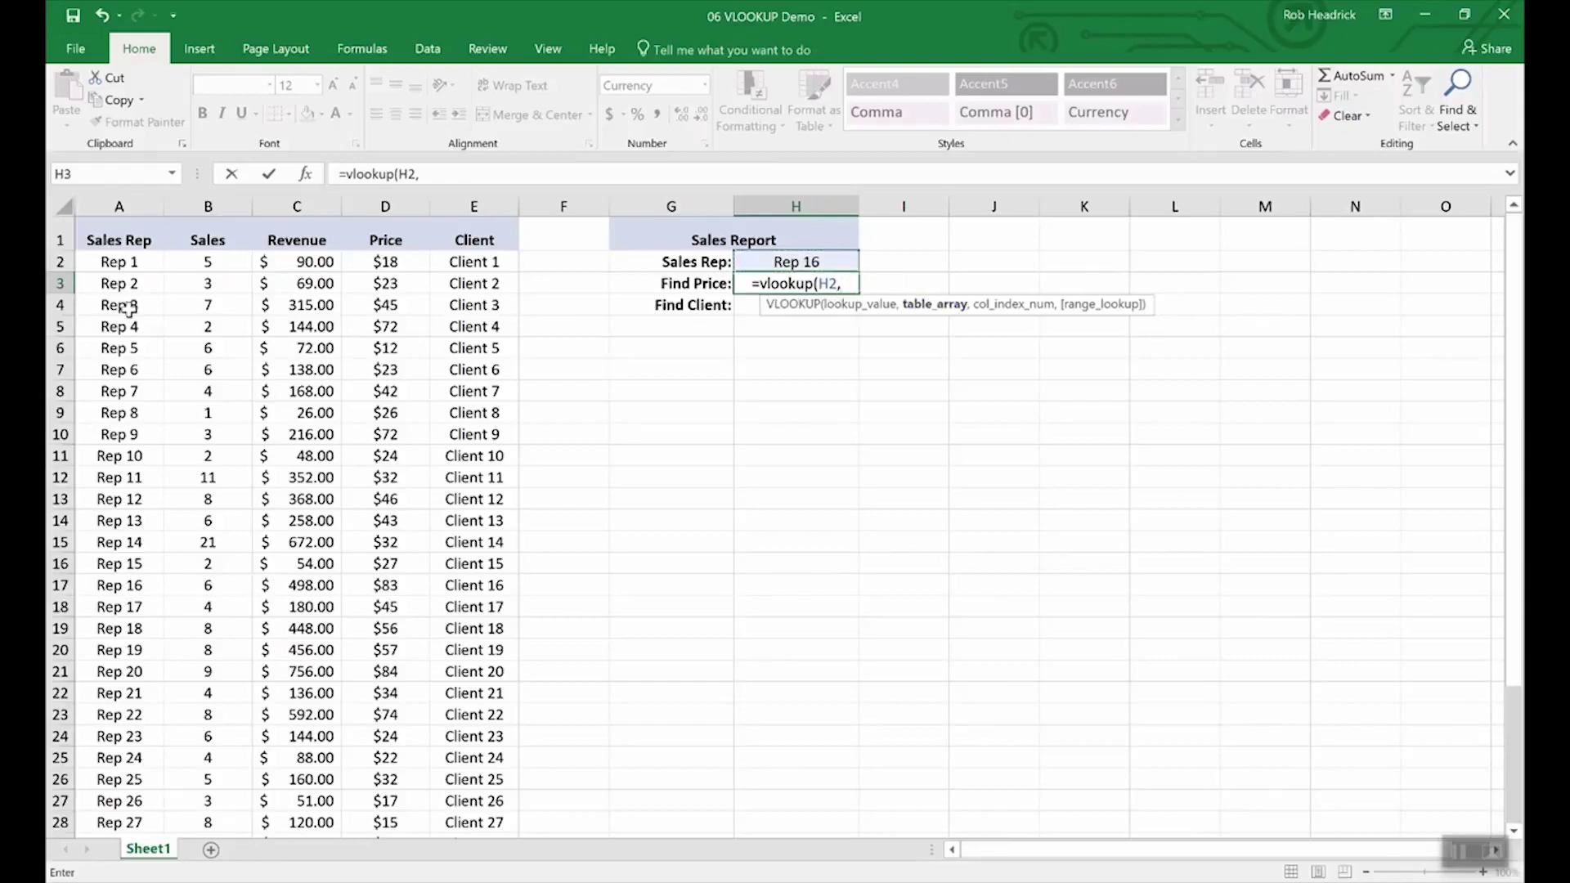
{"action": "left_click", "coordinate": [115, 261]}
{"action": "left_click_drag", "start_coordinate": [187, 281], "coordinate": [439, 794]}
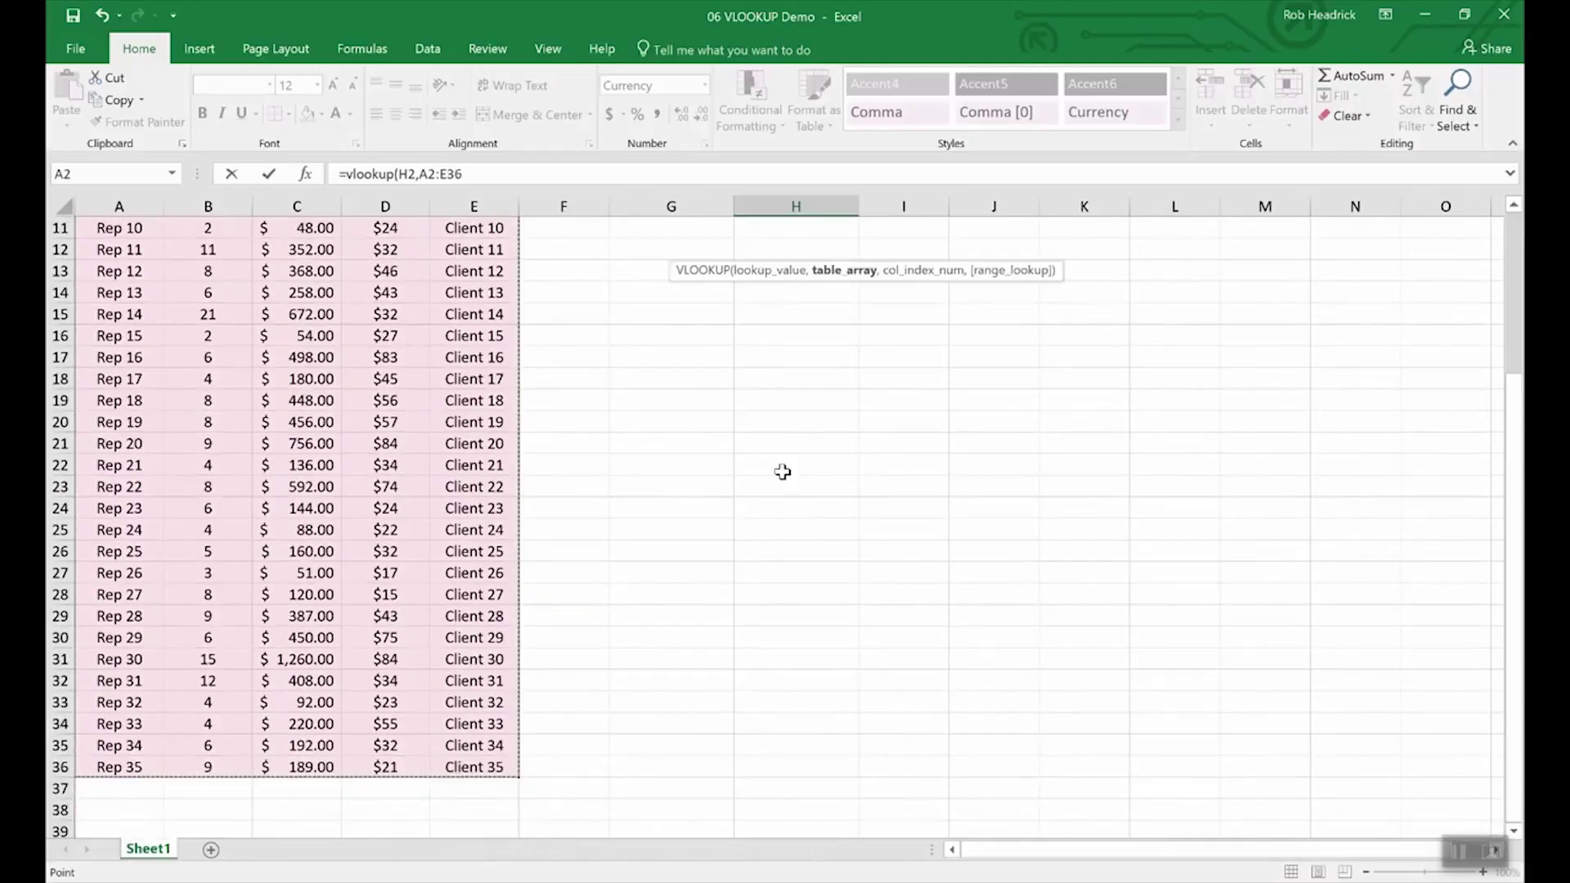
{"action": "scroll", "coordinate": [766, 440], "scroll_direction": "up", "scroll_amount": 4}
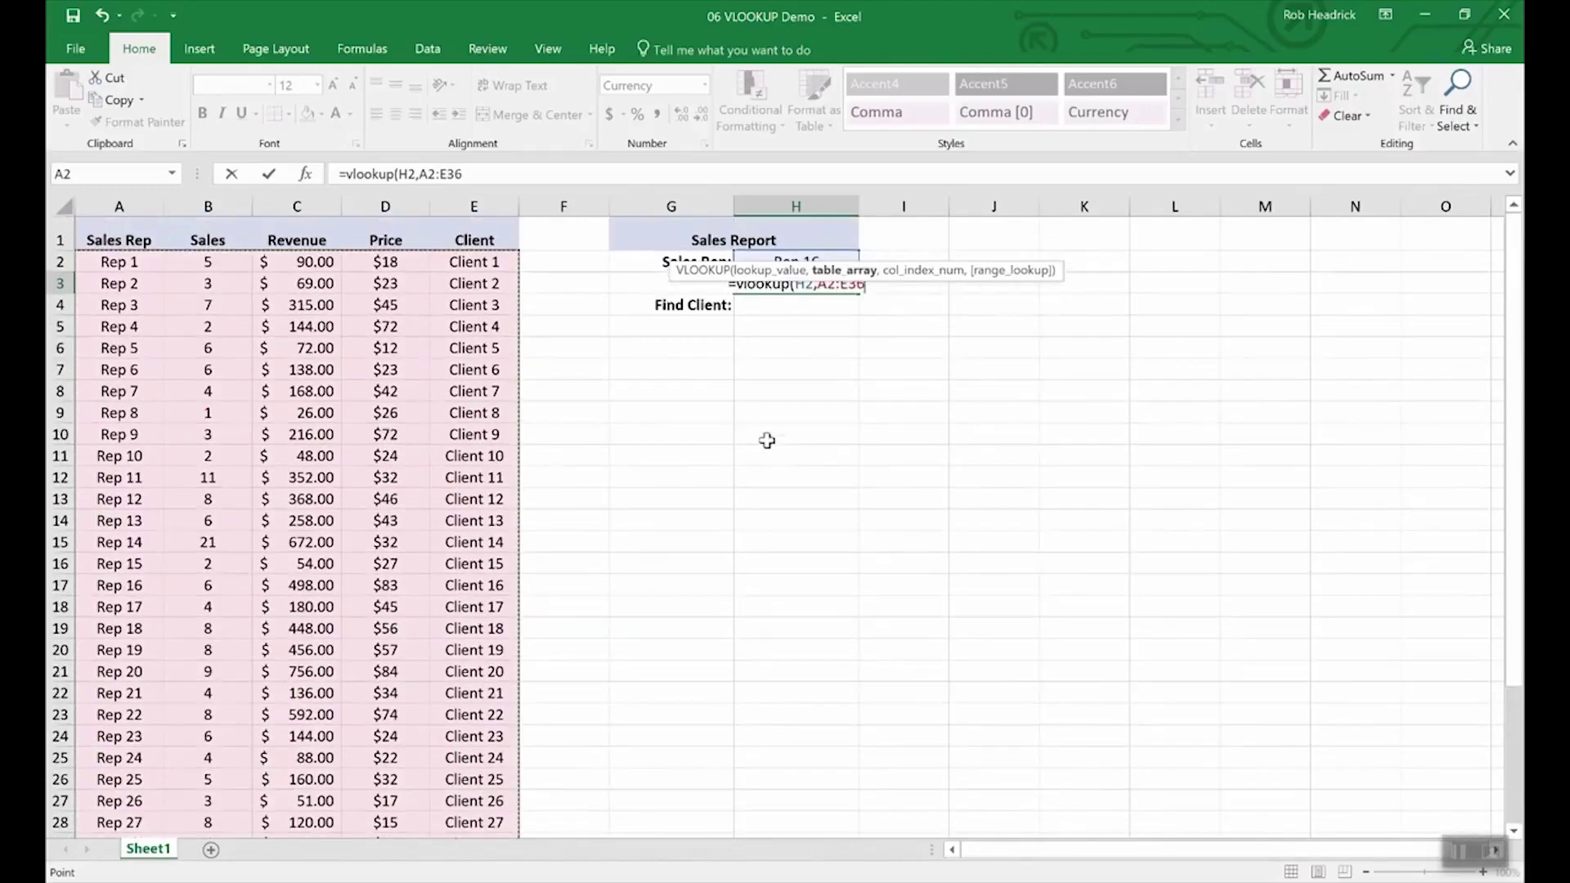
{"action": "type", "text": ","}
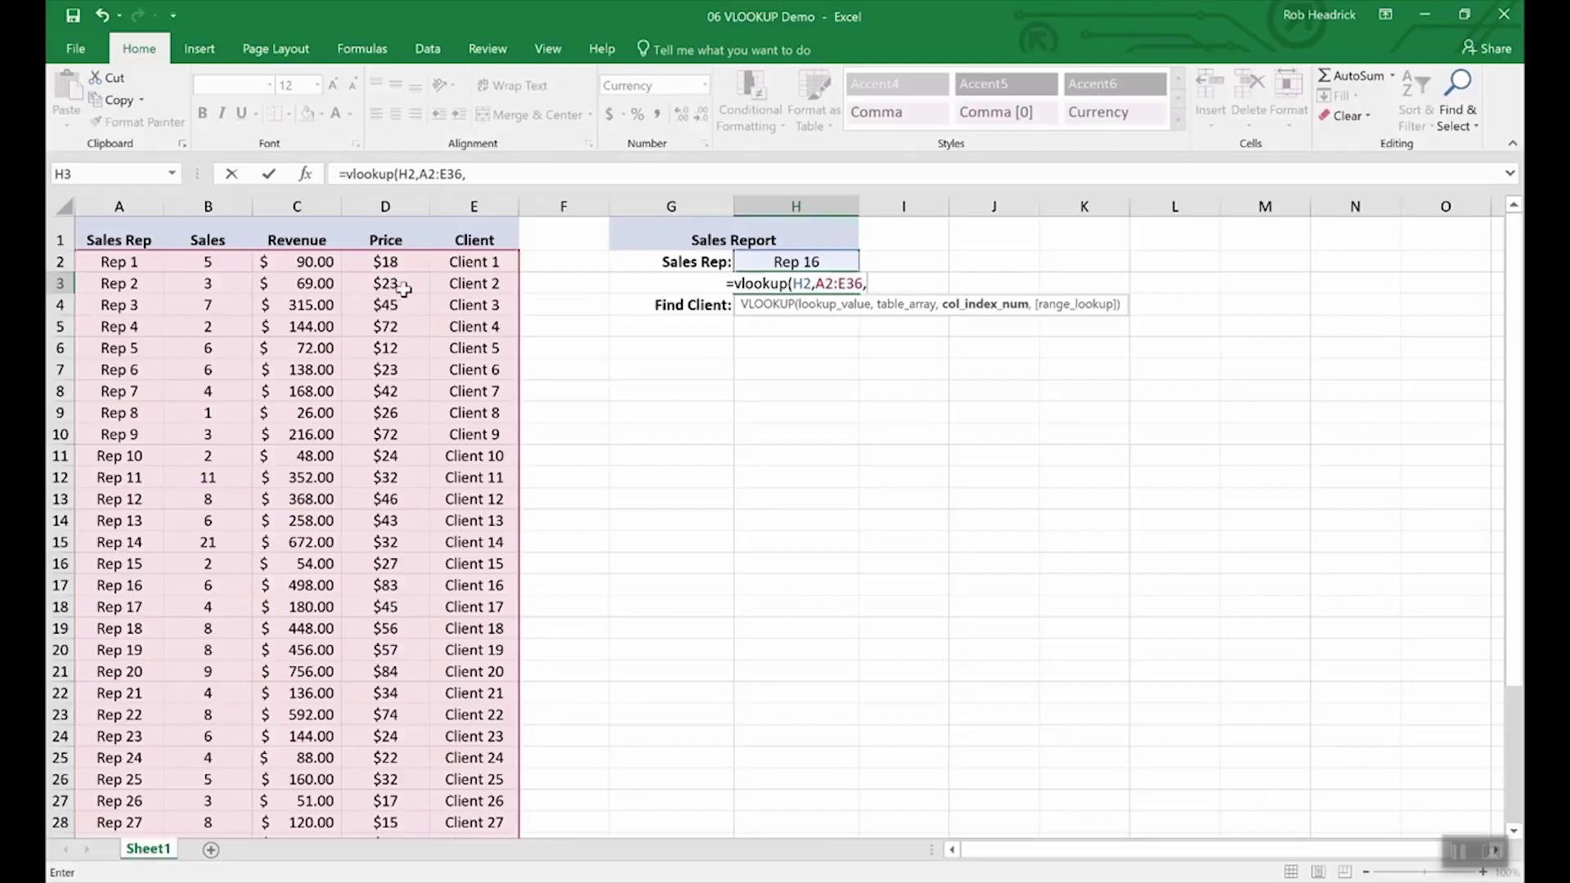
{"action": "type", "text": "4"}
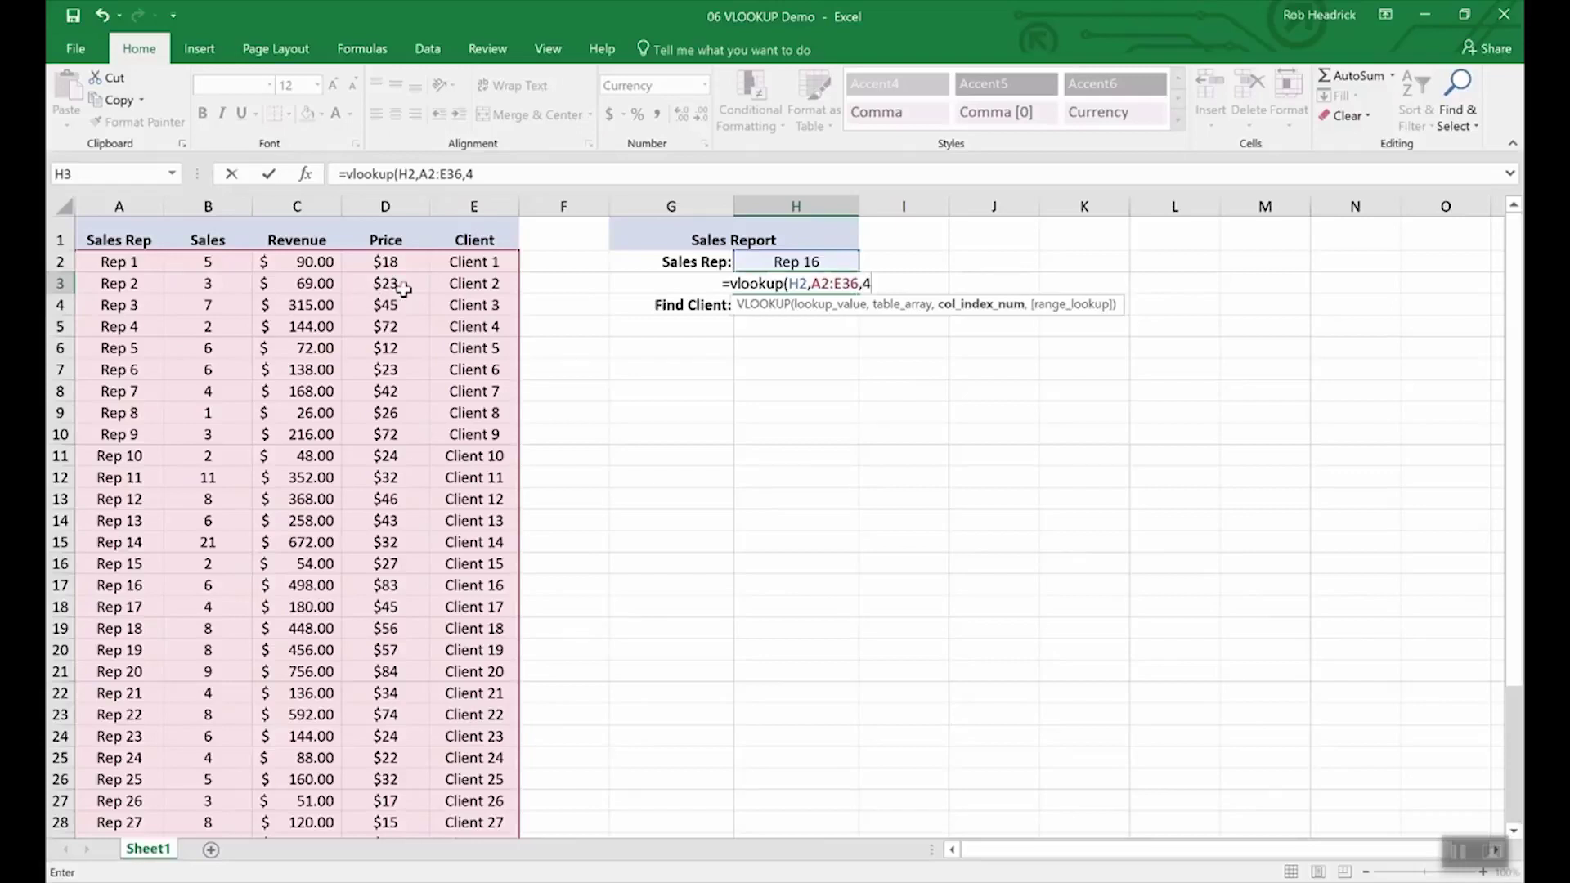
{"action": "type", "text": ","}
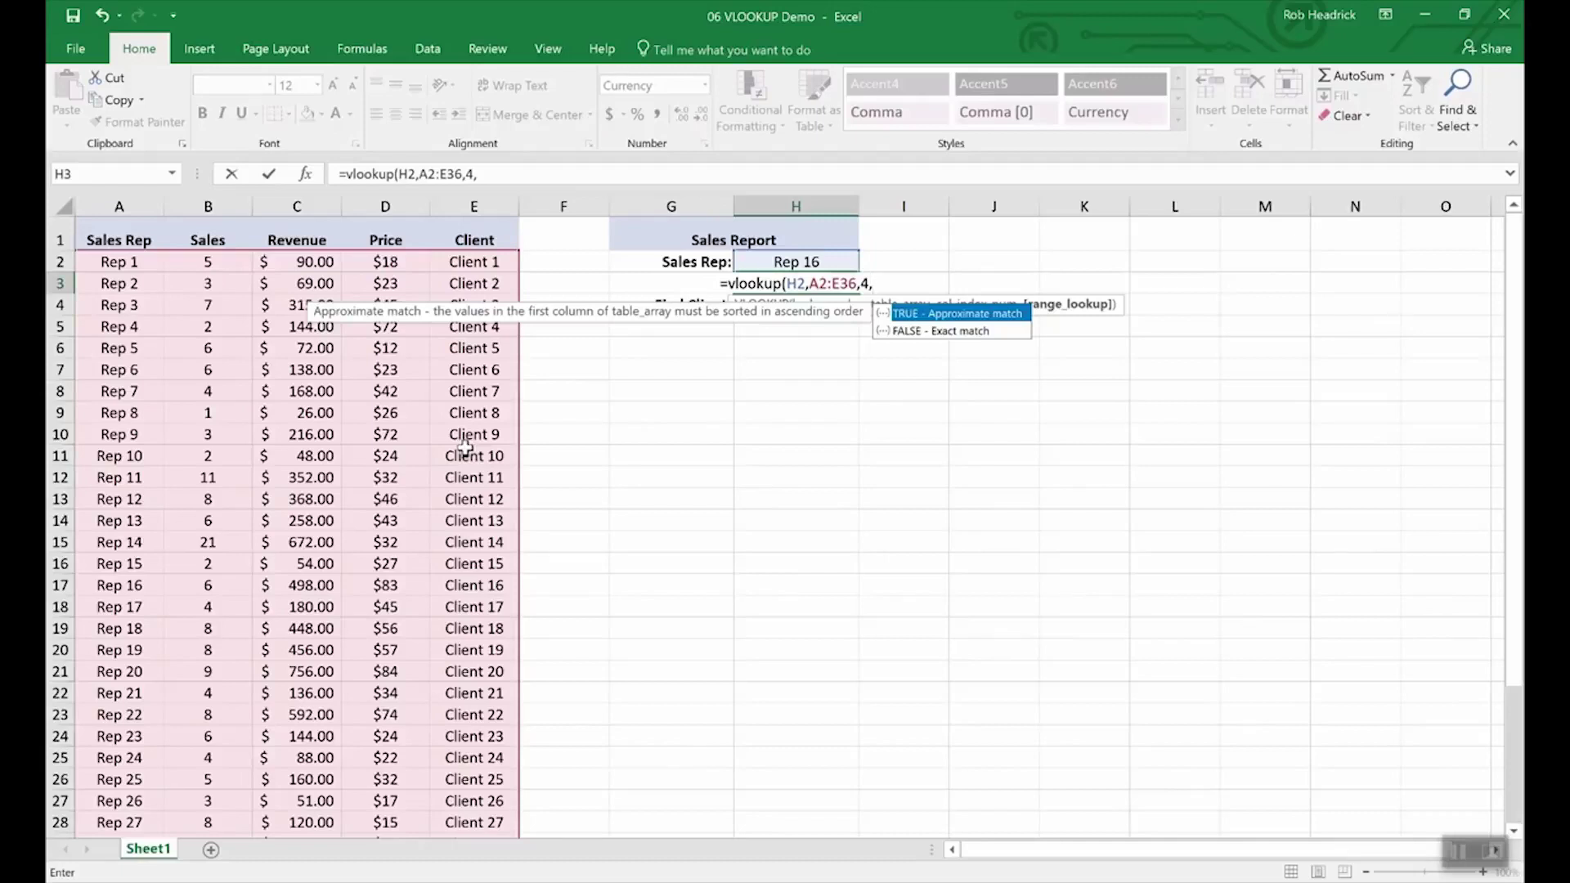
{"action": "type", "text": "false"}
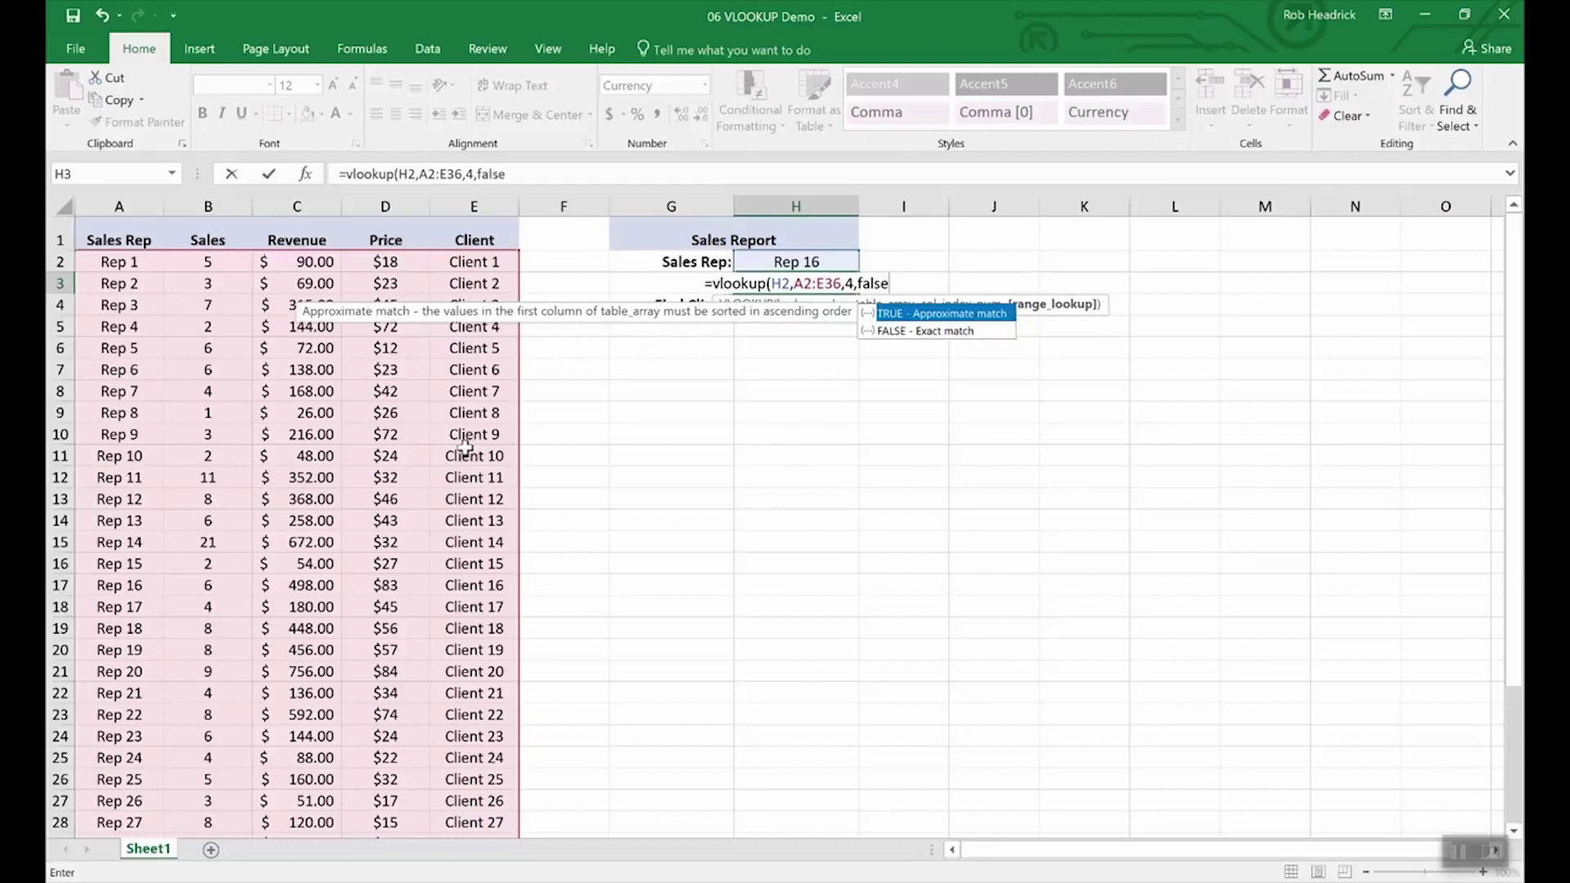
{"action": "key", "text": "Return"}
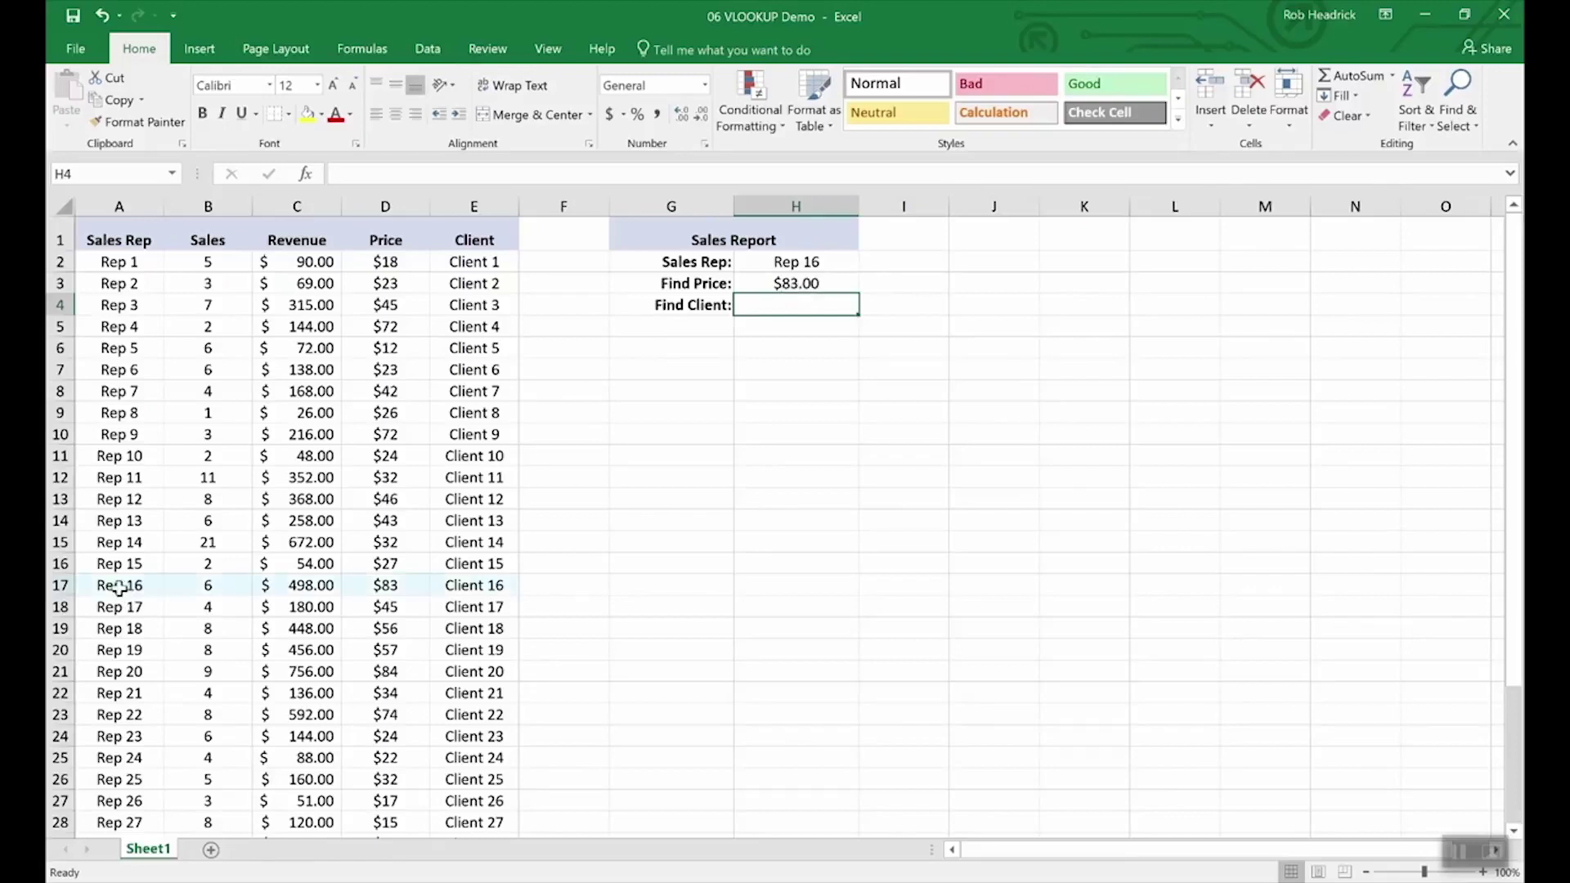
- Copy the H3 price lookup formula into the Find Client cell H4
{"action": "left_click", "coordinate": [59, 585]}
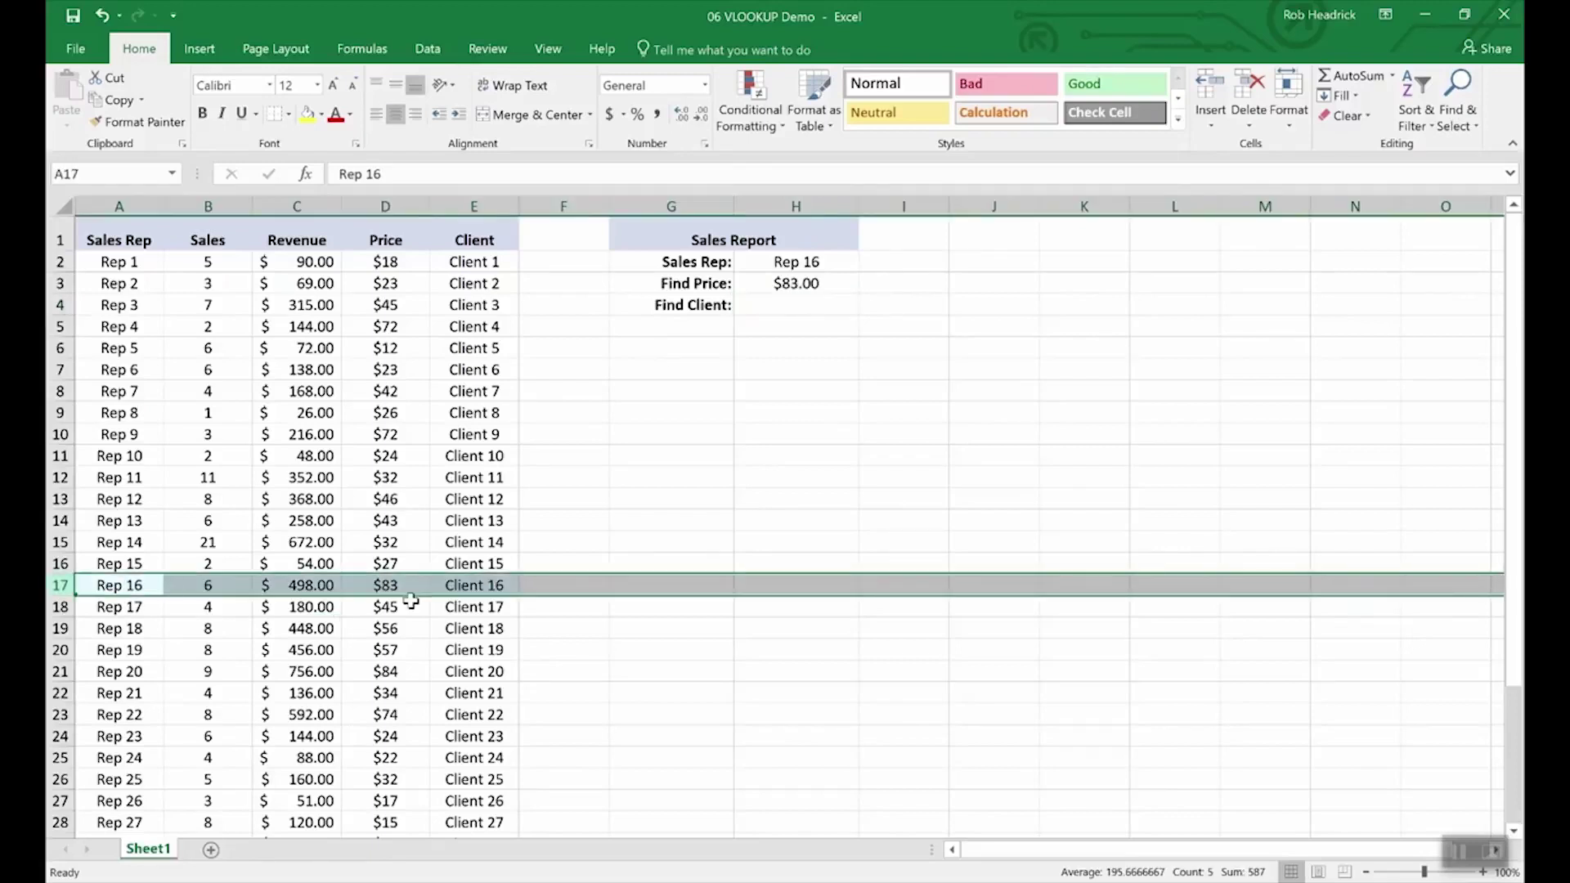
{"action": "left_click", "coordinate": [792, 308]}
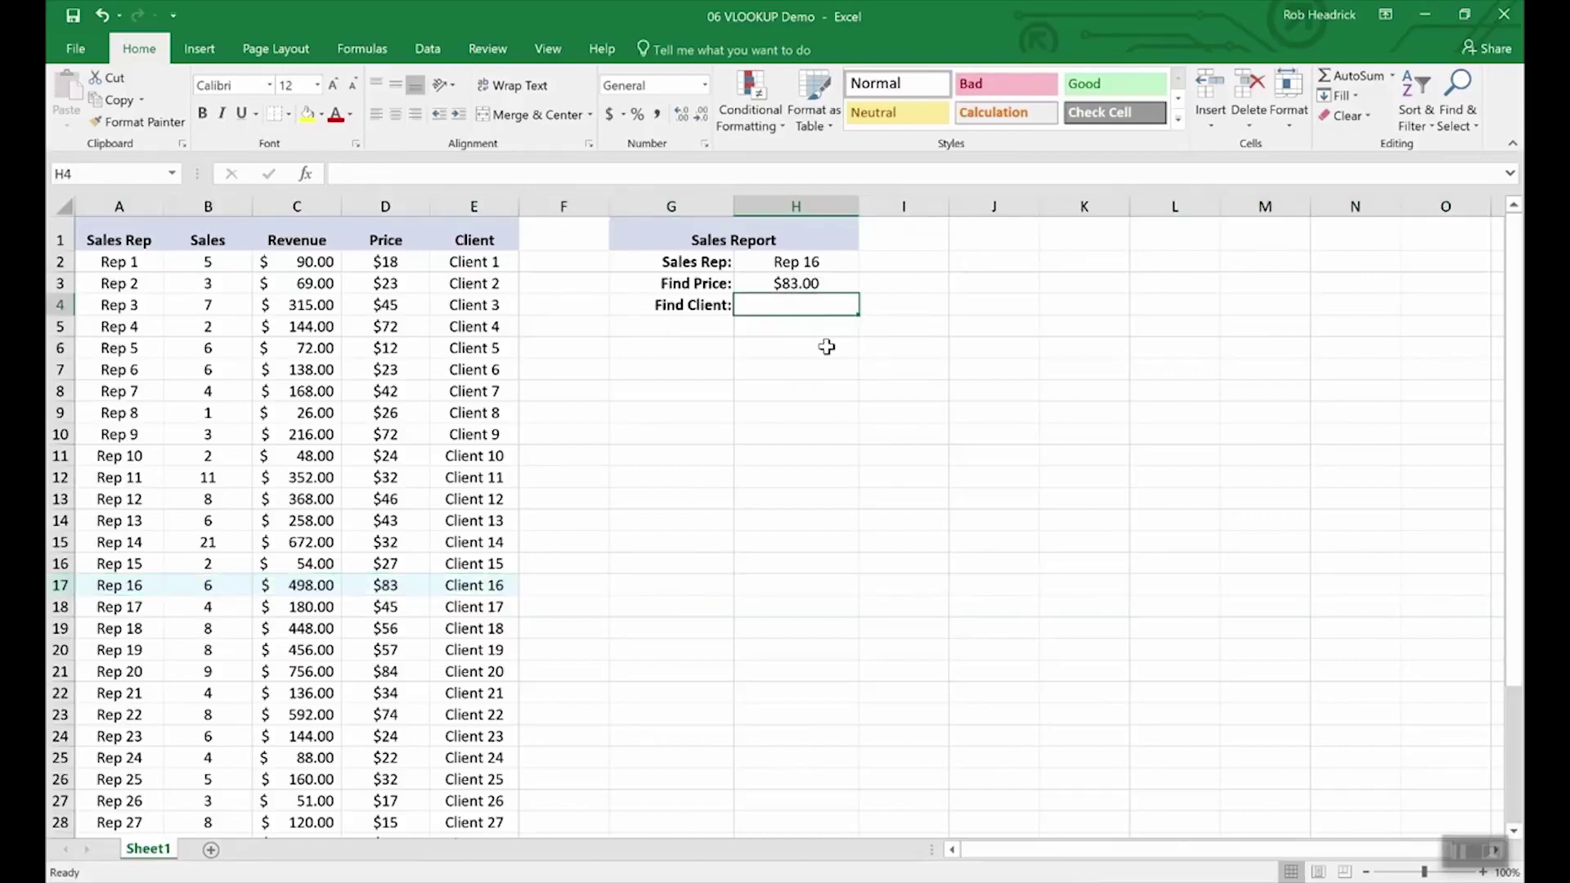
{"action": "key", "text": "Up"}
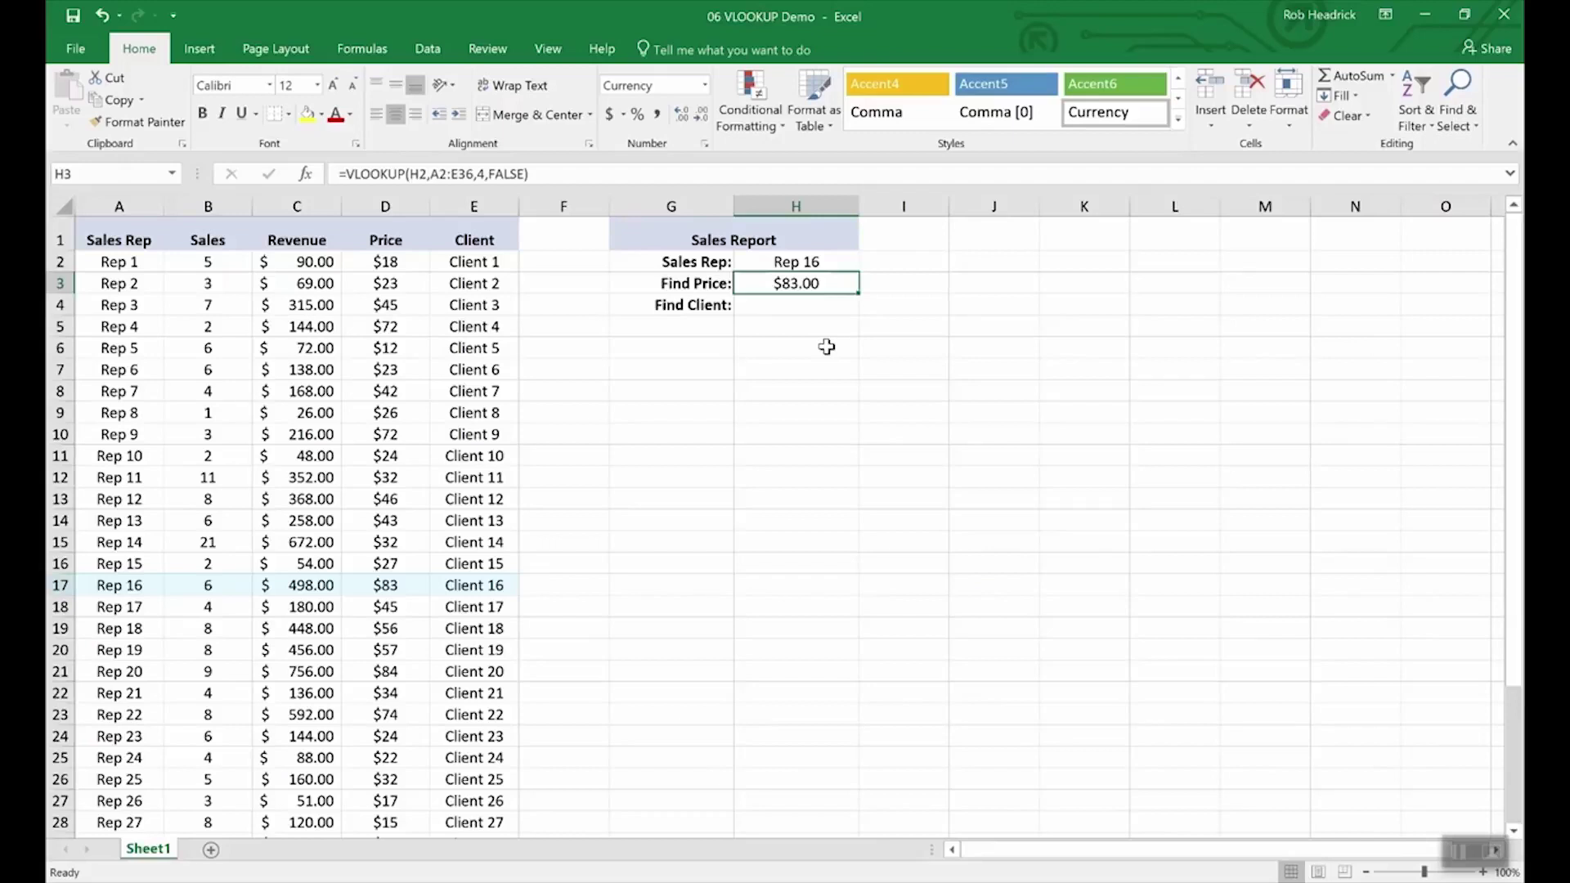
{"action": "key", "text": "Down"}
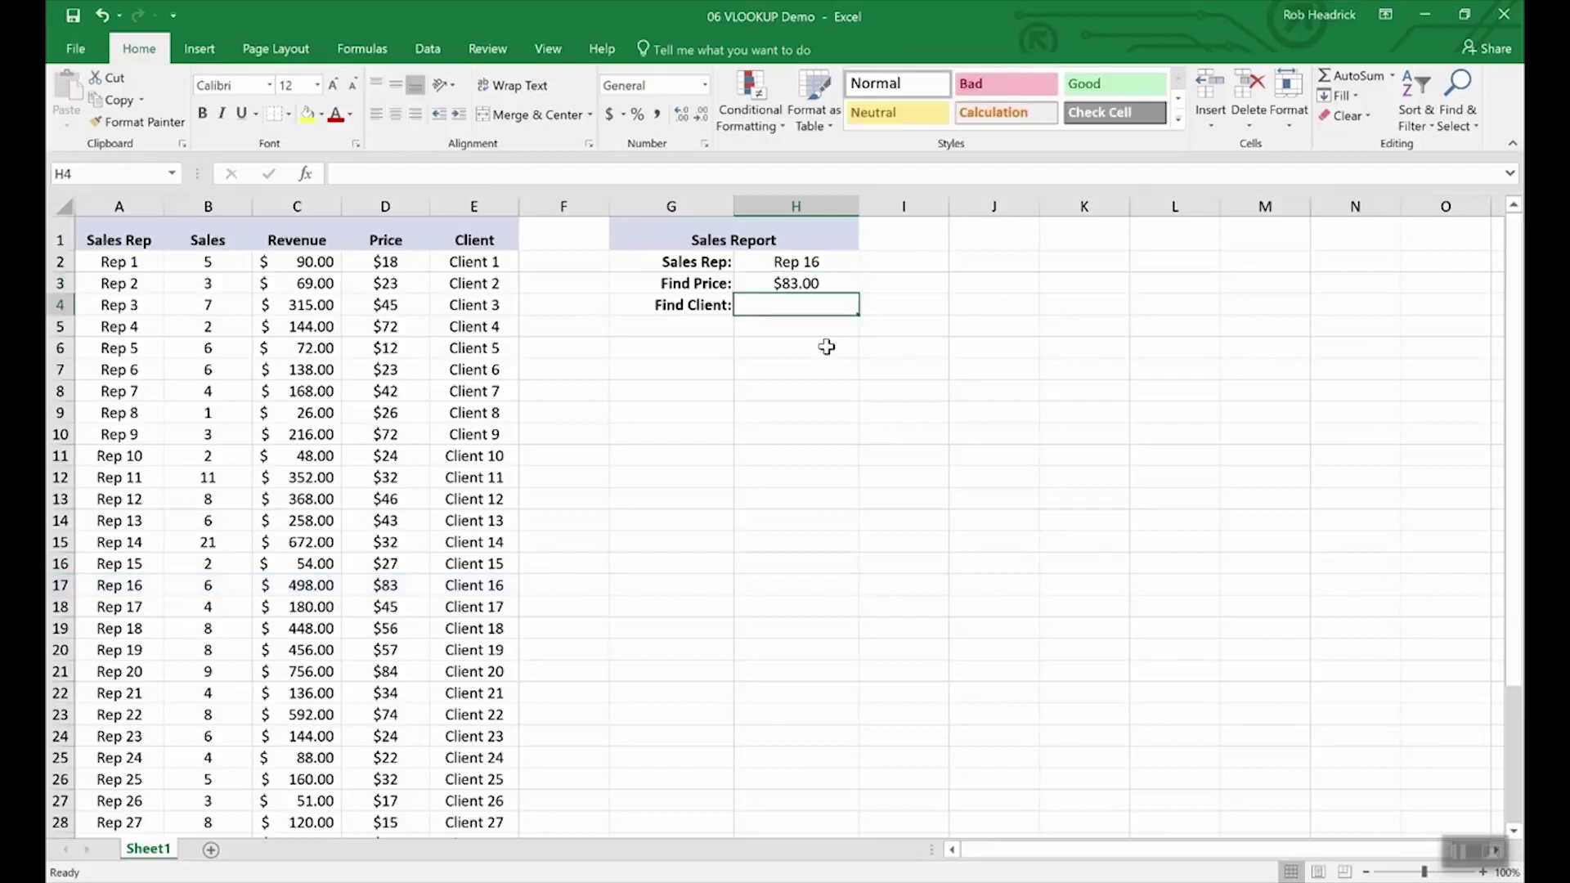
{"action": "key", "text": "Up"}
{"action": "key", "text": "ctrl+c"}
{"action": "key", "text": "Down"}
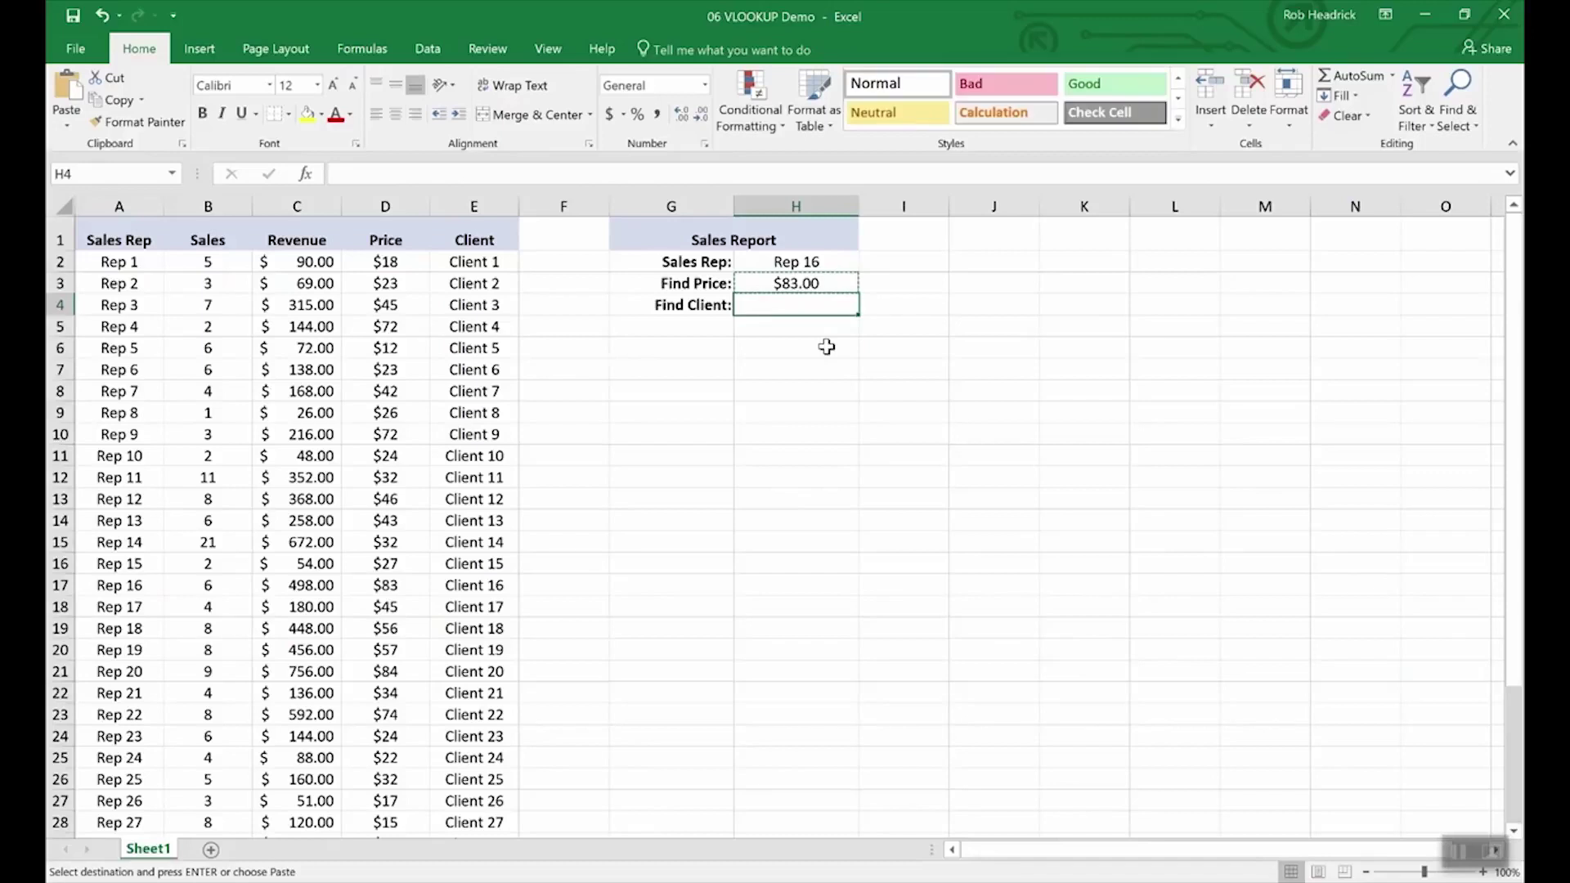
{"action": "key", "text": "ctrl+v"}
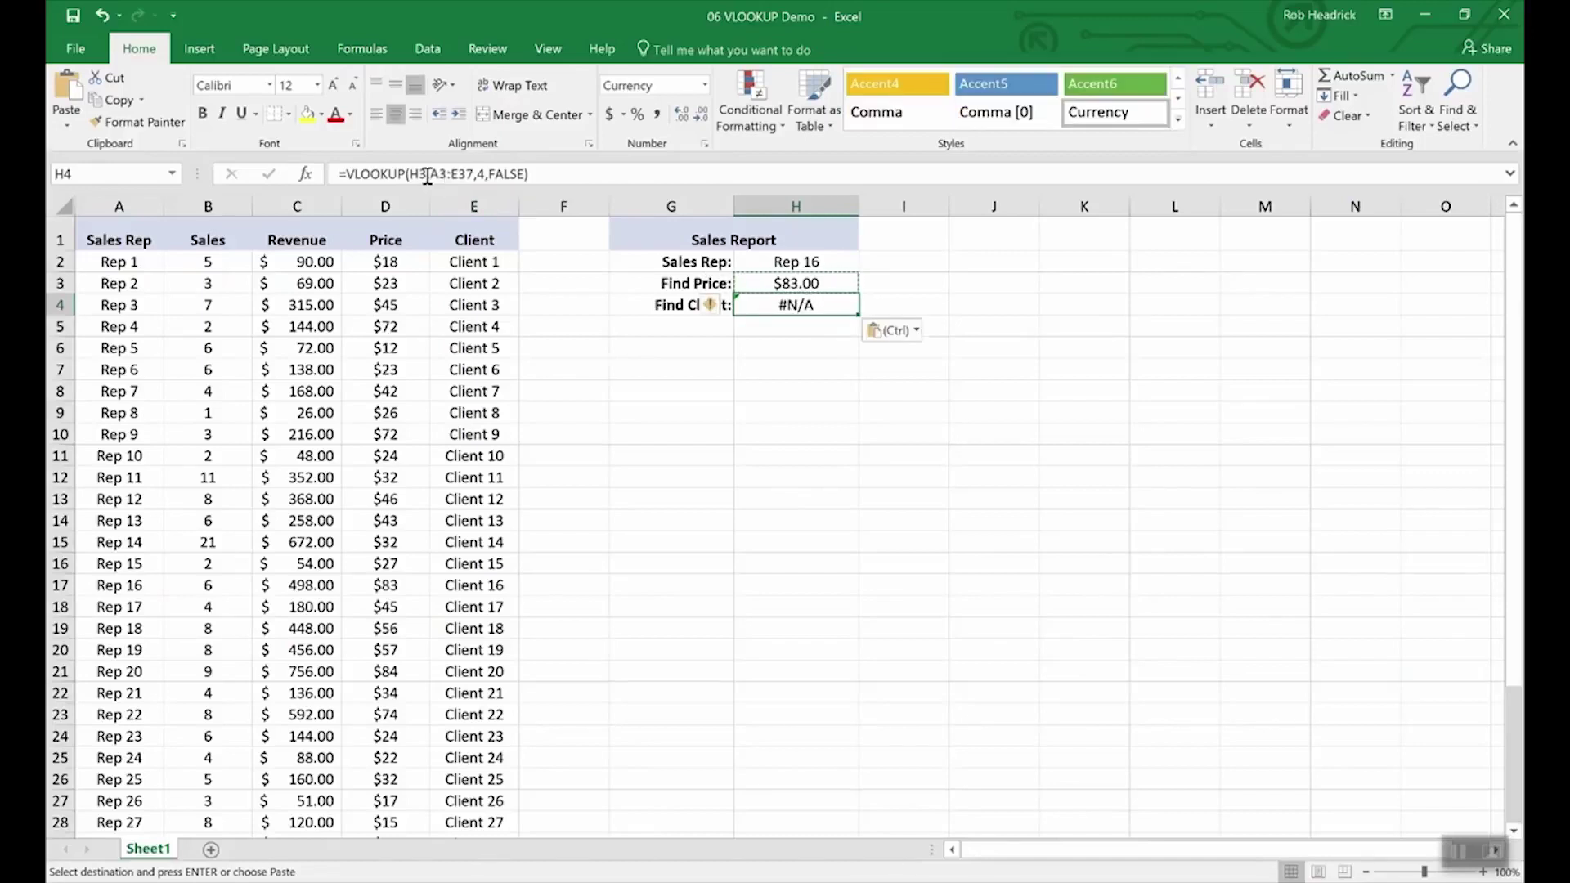
- Edit H4's VLOOKUP to reference H2 and return column 5, giving Client 16
{"action": "key", "text": "F2"}
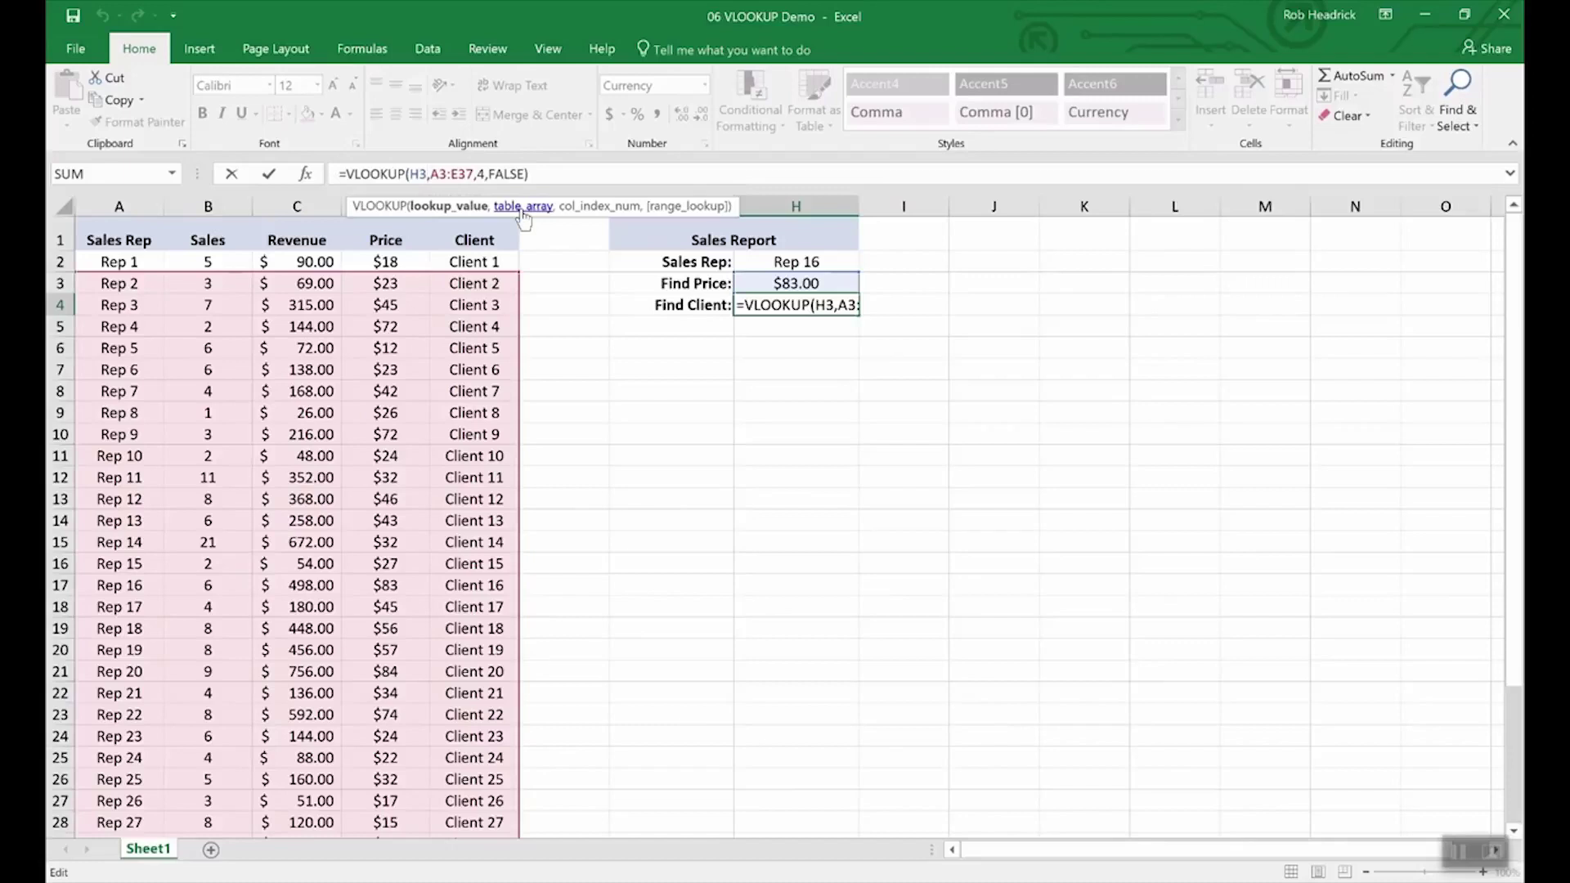
{"action": "key", "text": "BackSpace"}
{"action": "type", "text": "2"}
{"action": "key", "text": "Right"}
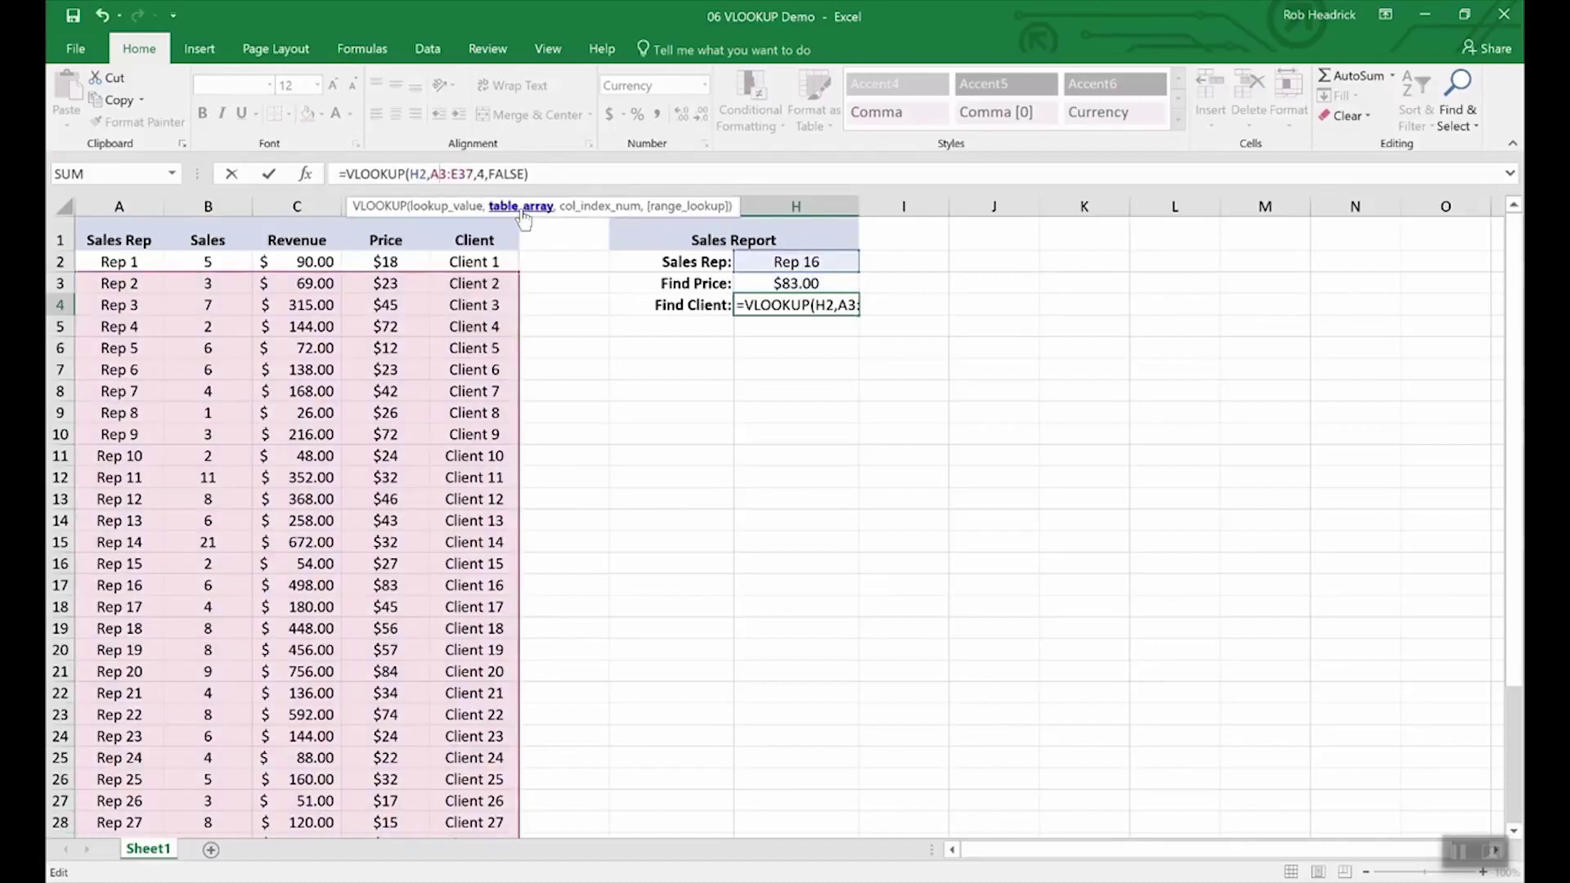
{"action": "key", "text": "Right"}
{"action": "key", "text": "Right"}
{"action": "key", "text": "Right"}
{"action": "key", "text": "Right"}
{"action": "key", "text": "Right"}
{"action": "key", "text": "Right"}
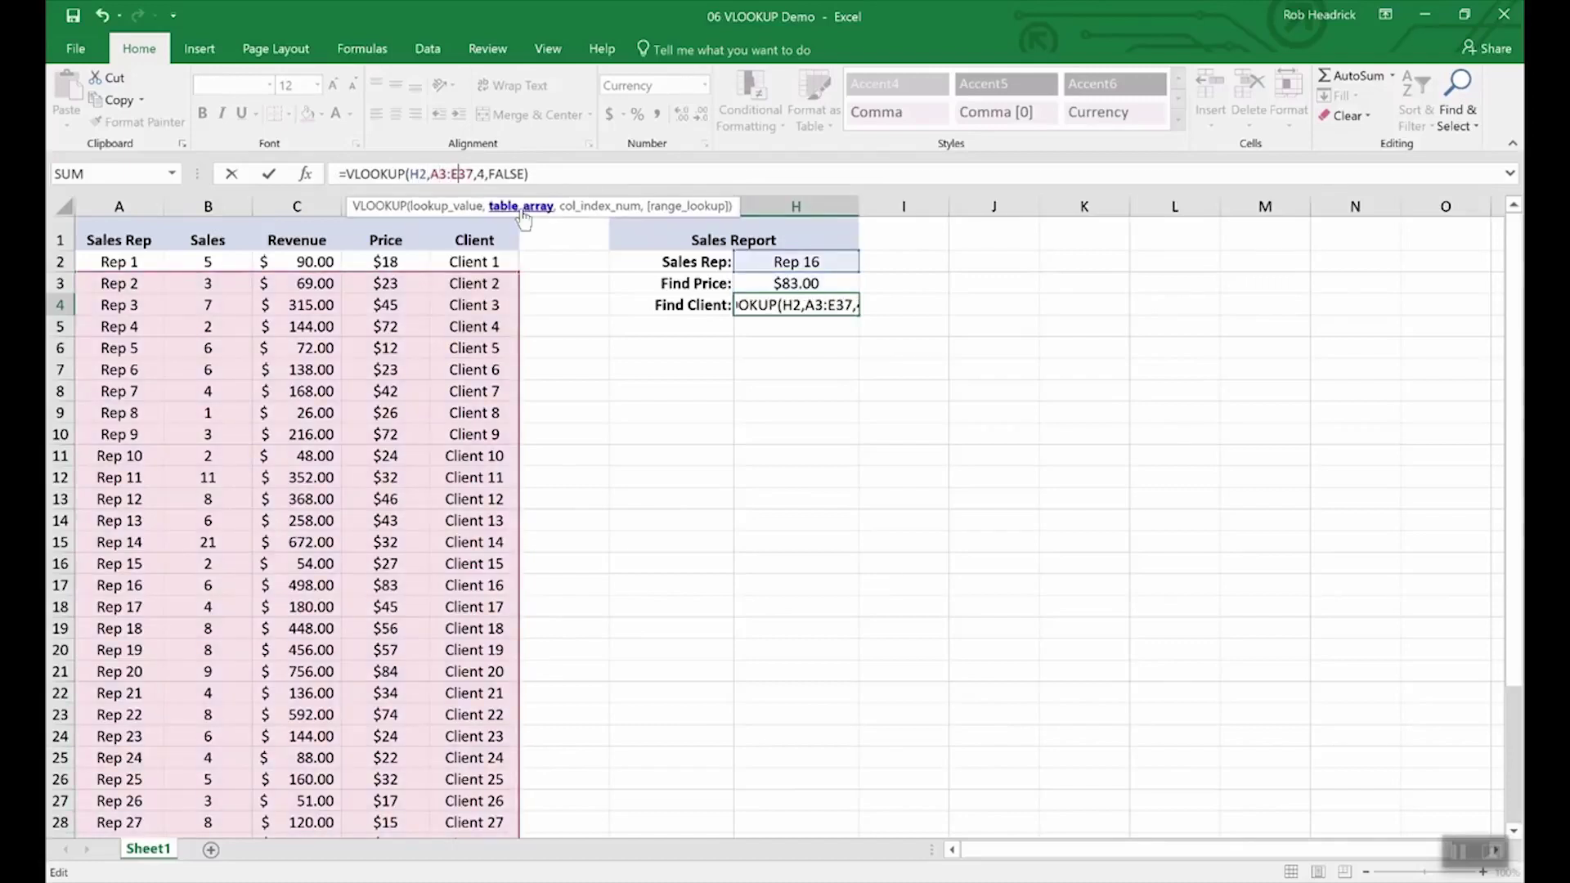
{"action": "key", "text": "BackSpace"}
{"action": "type", "text": "5"}
{"action": "key", "text": "Return"}
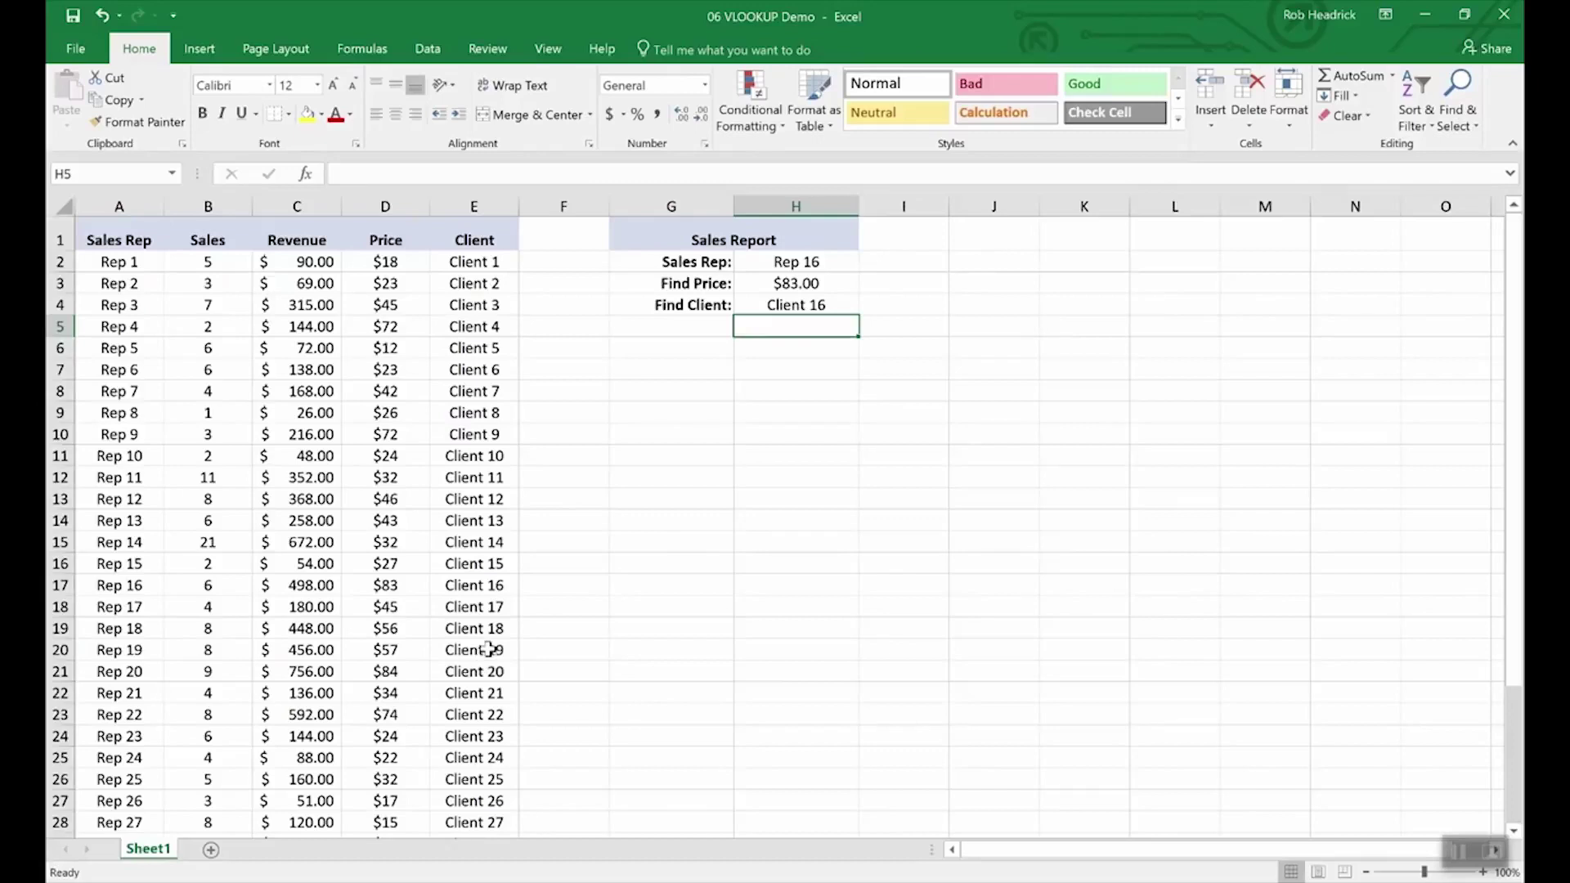
- Check Rep 16's row, then change the H2 Sales Rep to Rep 19 and then Rep 25
{"action": "left_click", "coordinate": [61, 586]}
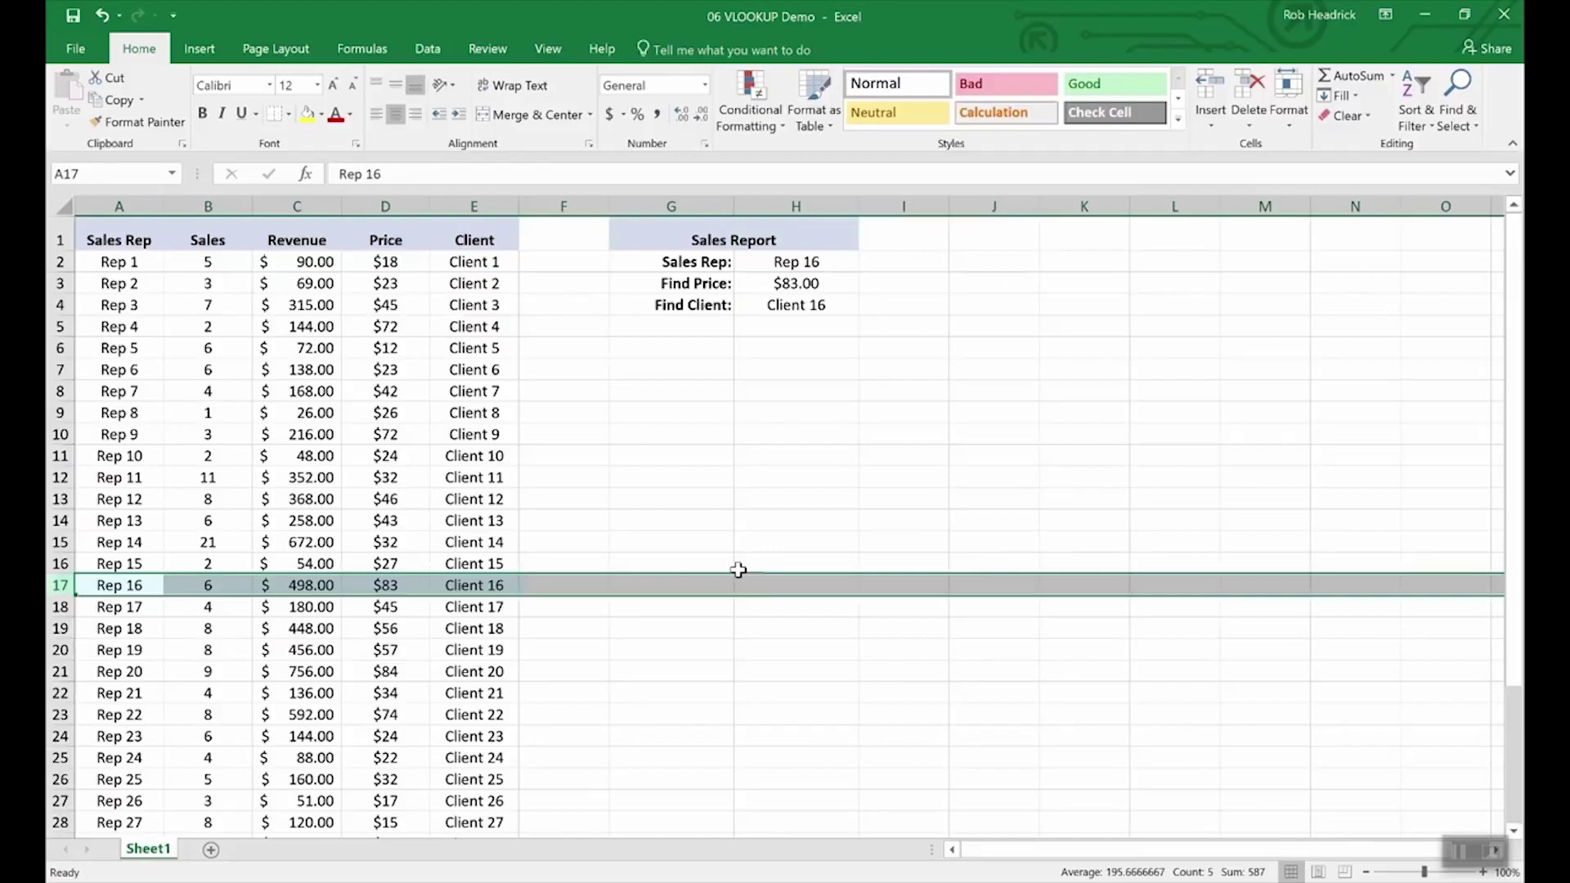
{"action": "left_click", "coordinate": [807, 263]}
{"action": "left_click", "coordinate": [867, 263]}
{"action": "left_click", "coordinate": [822, 333]}
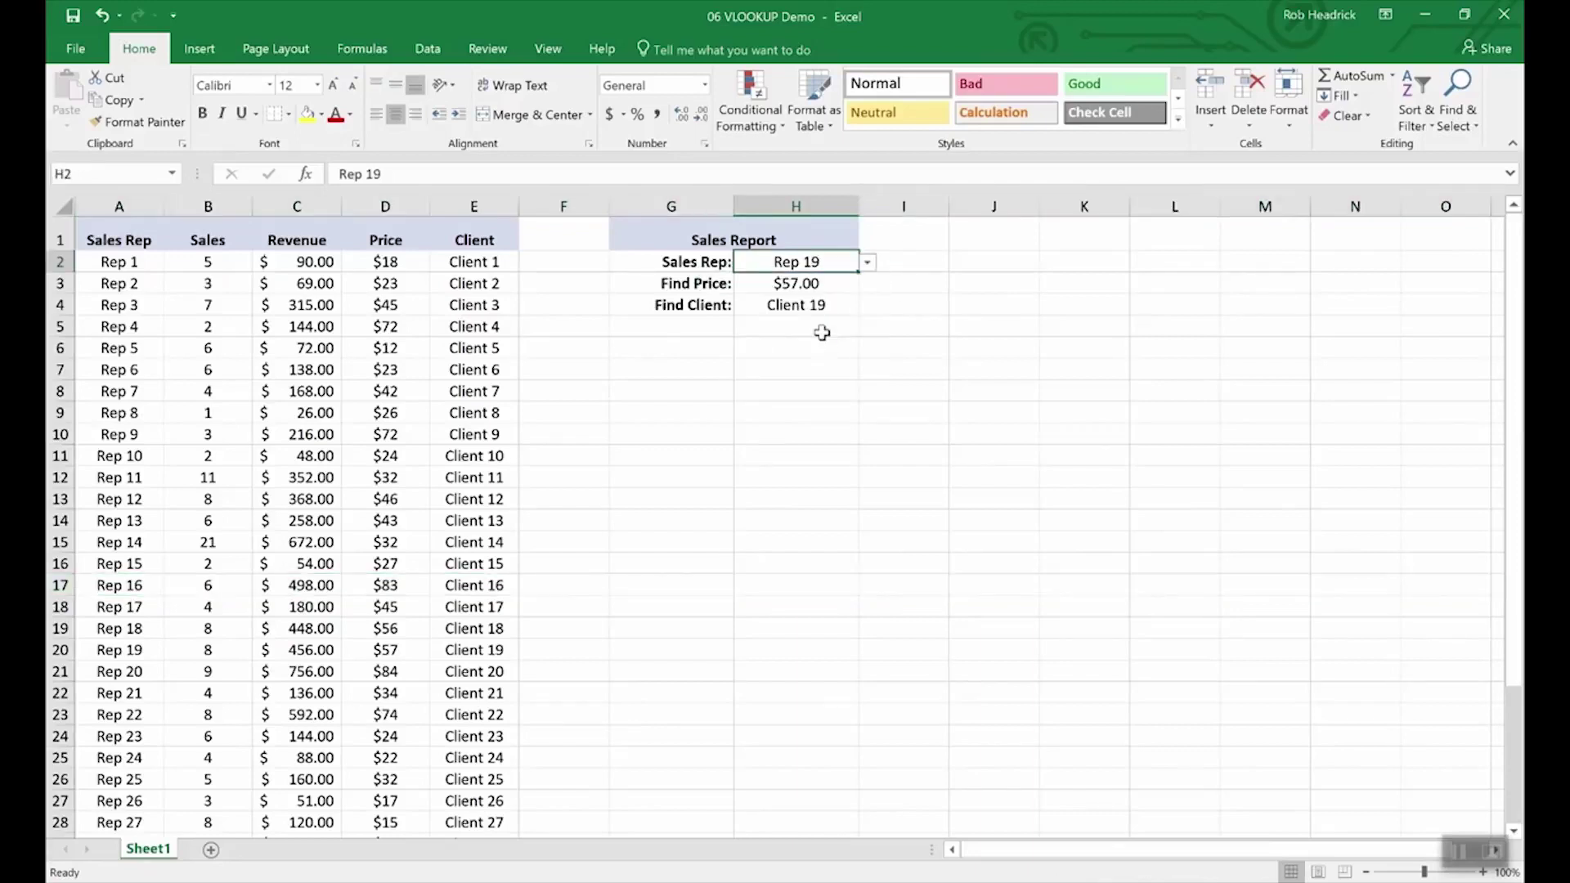
{"action": "left_click", "coordinate": [868, 262]}
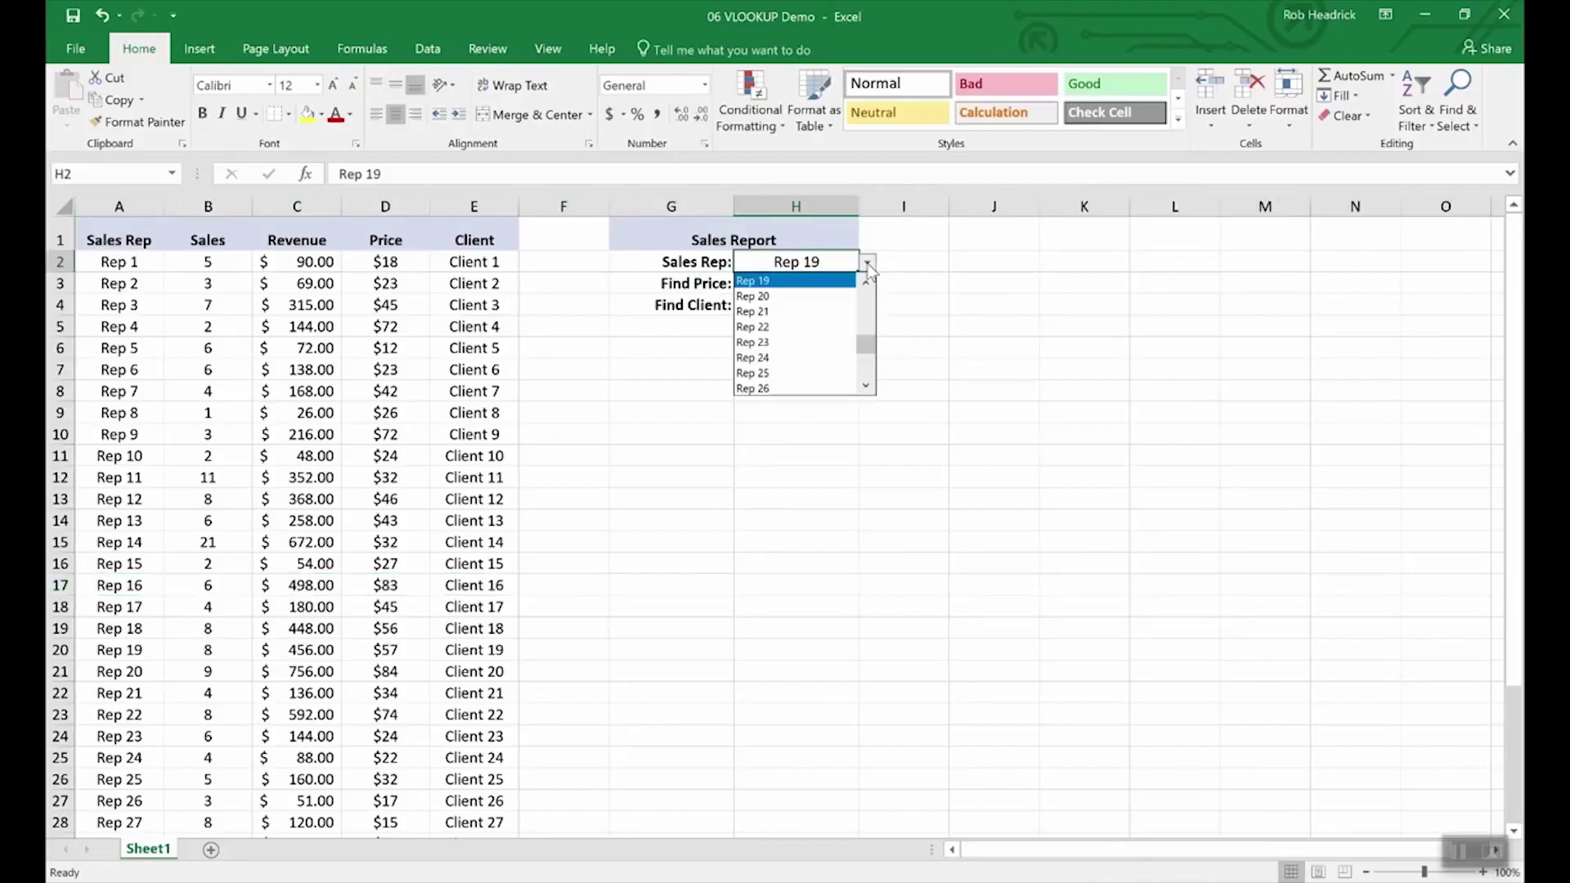
{"action": "left_click", "coordinate": [819, 367]}
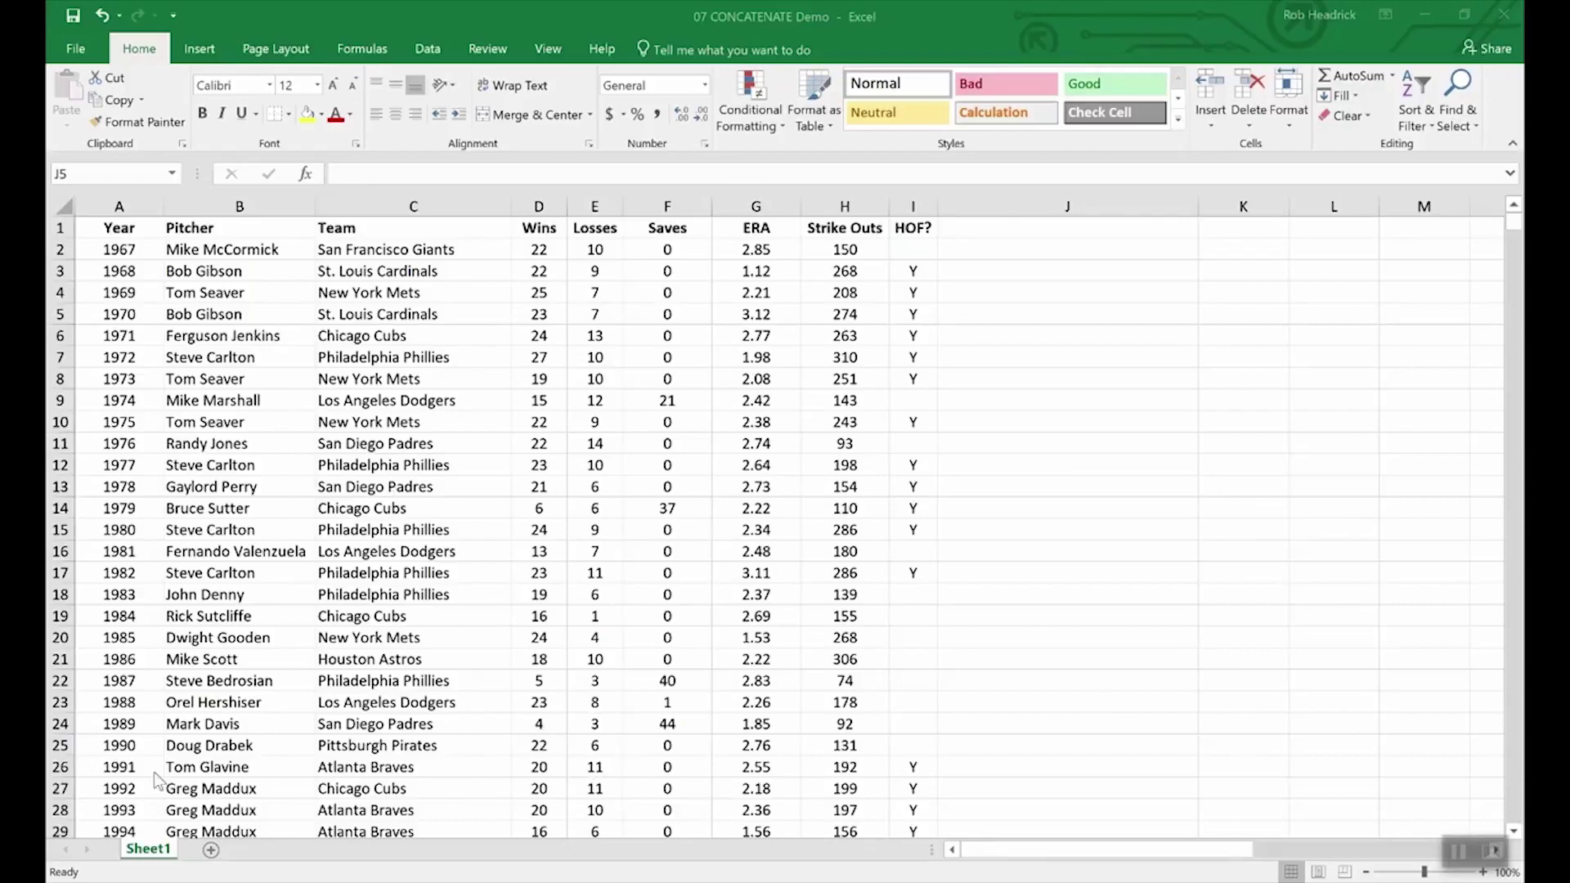
- In the CONCATENATE workbook, try editing the Wins value in D2, leaving it at 22
{"action": "left_click", "coordinate": [676, 770]}
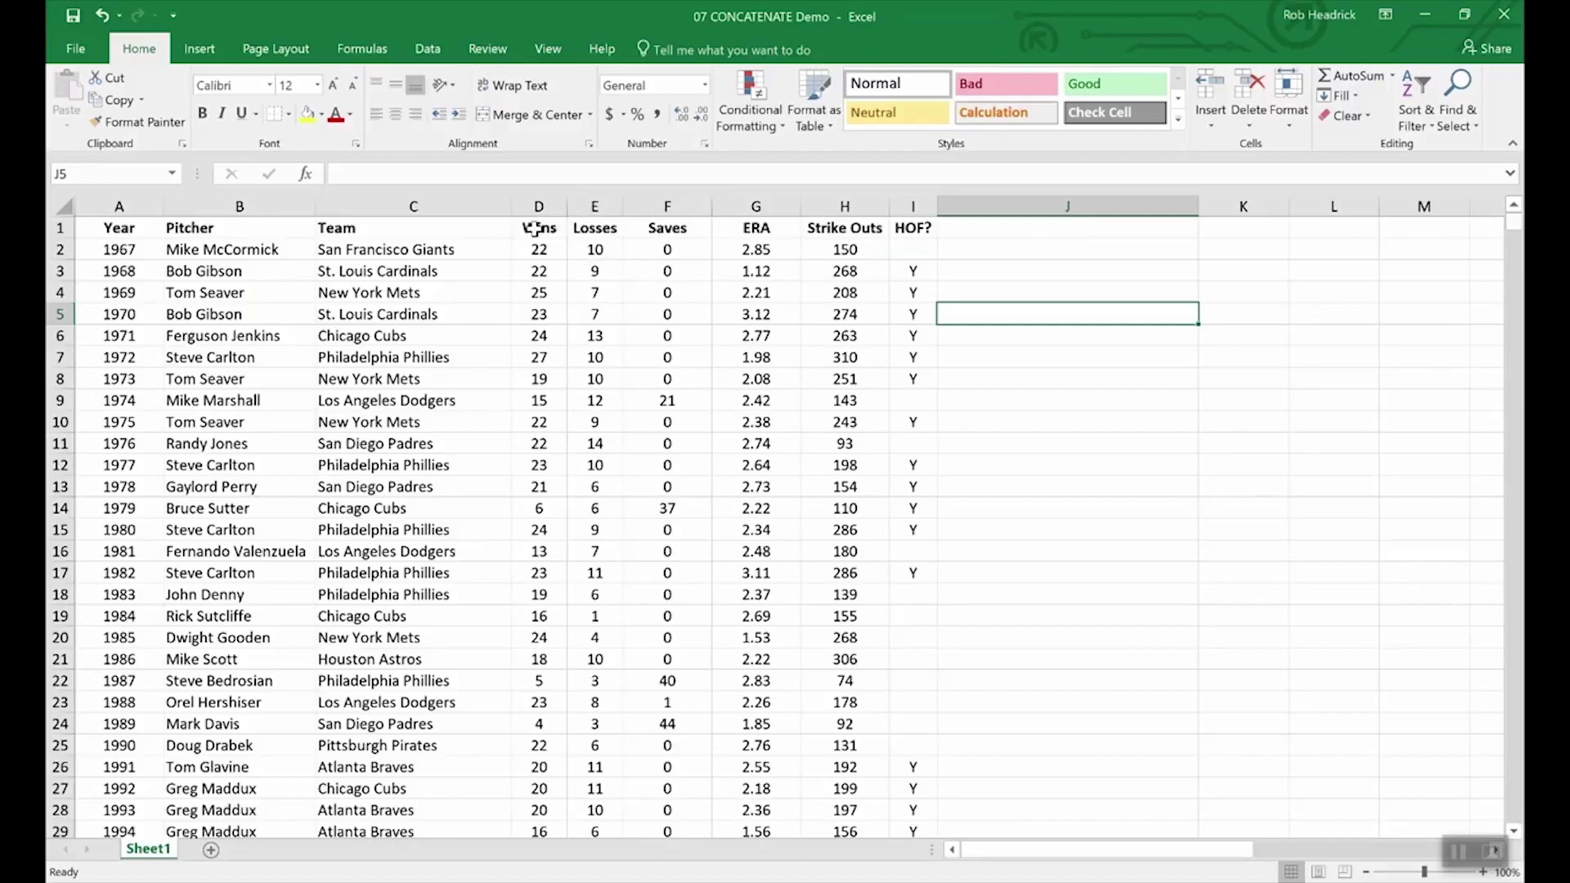
{"action": "left_click_drag", "start_coordinate": [536, 228], "coordinate": [595, 229]}
{"action": "left_click", "coordinate": [589, 359]}
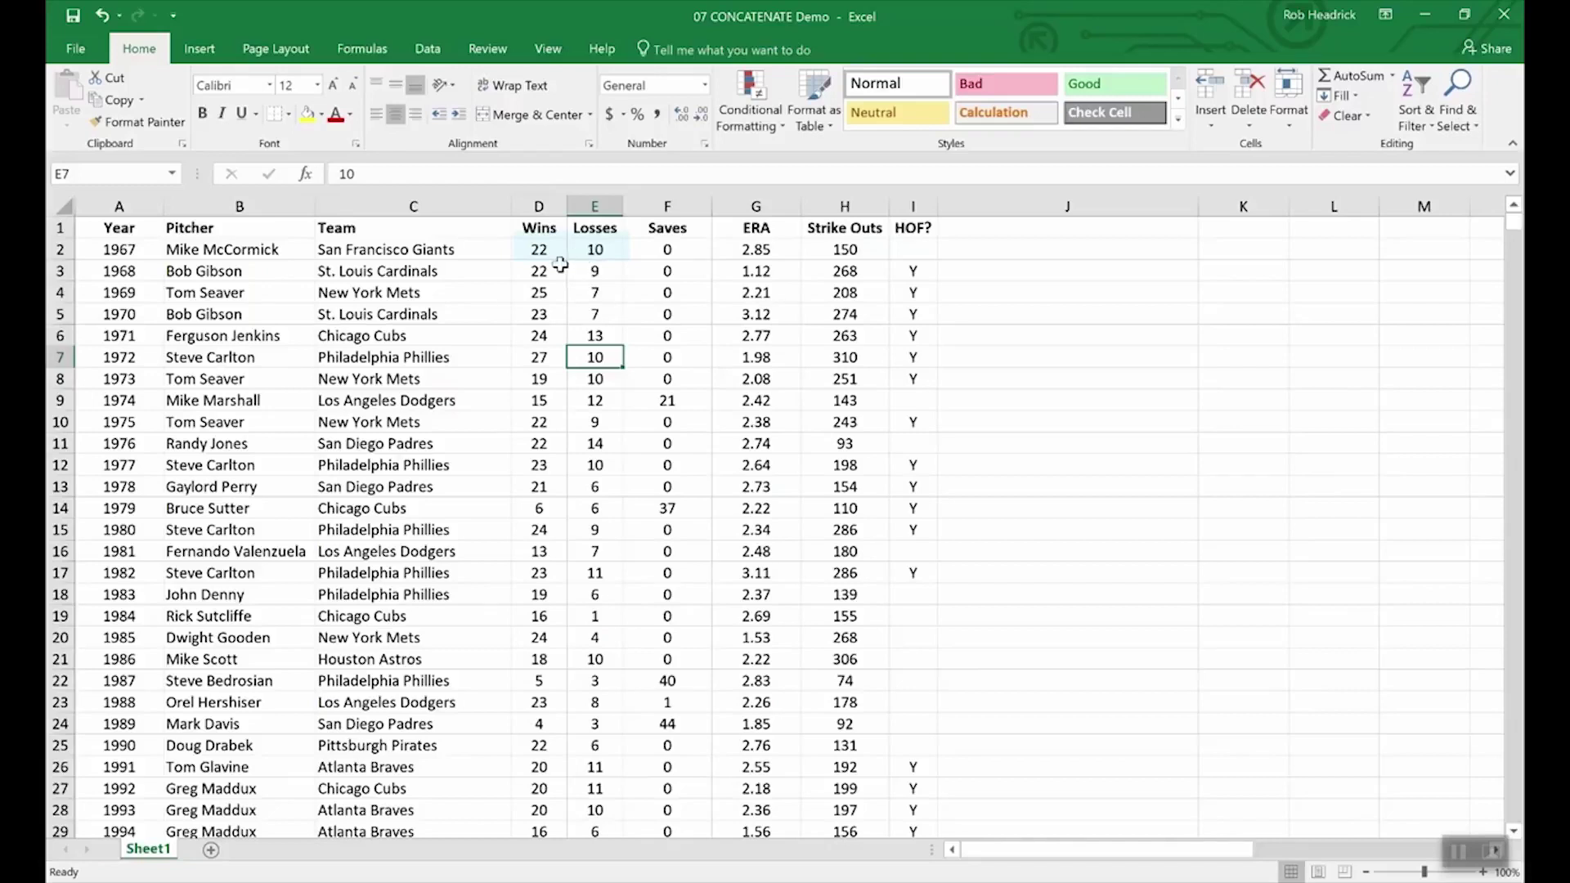
{"action": "double_click", "coordinate": [559, 252]}
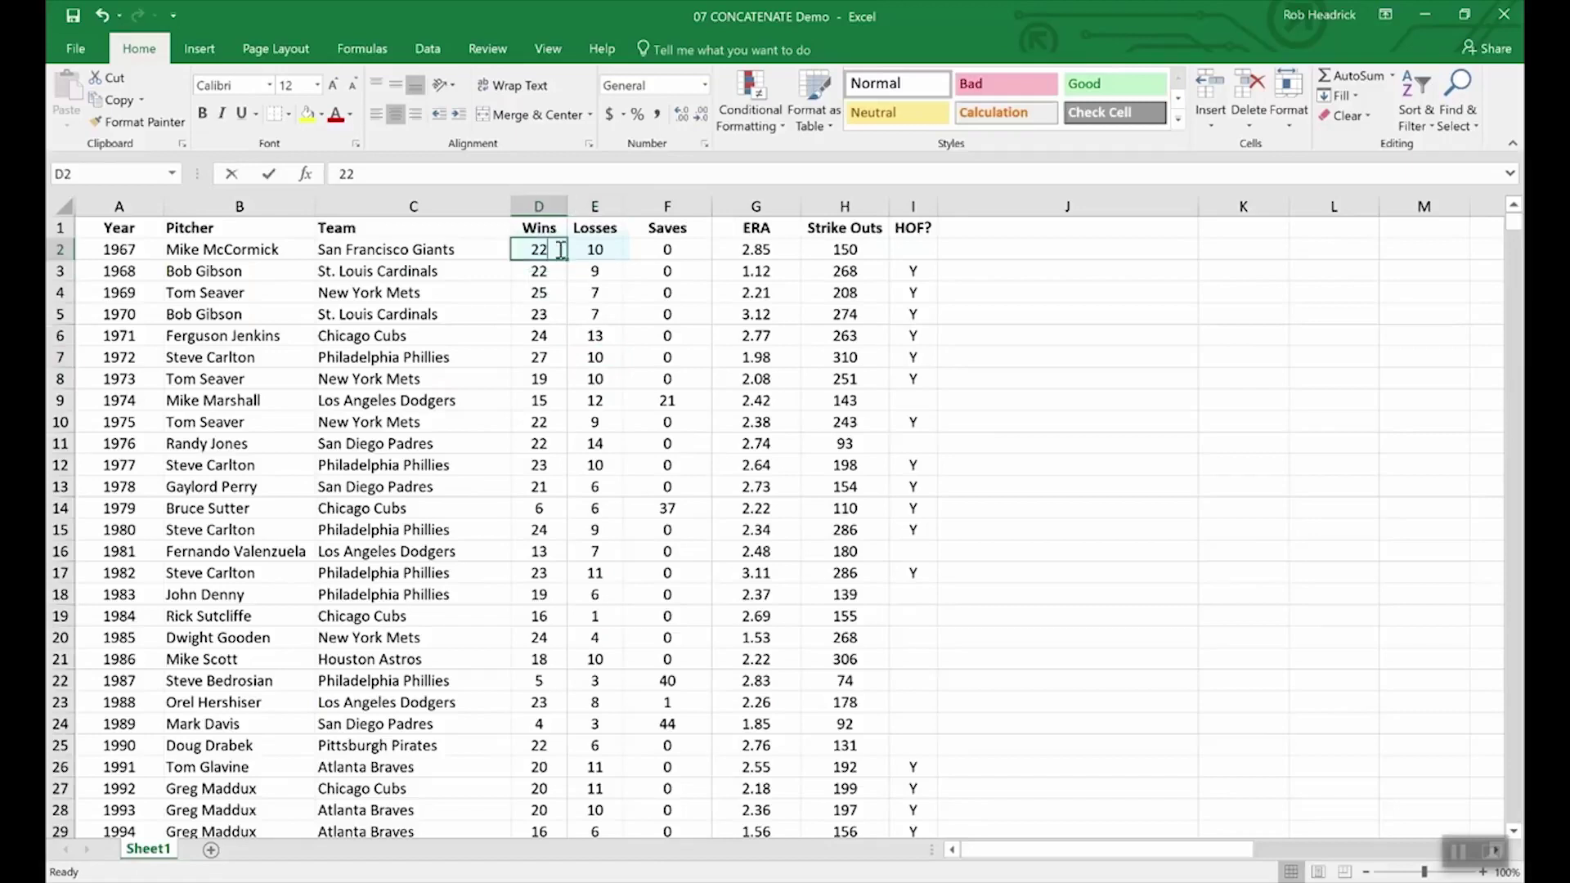
{"action": "type", "text": "-"}
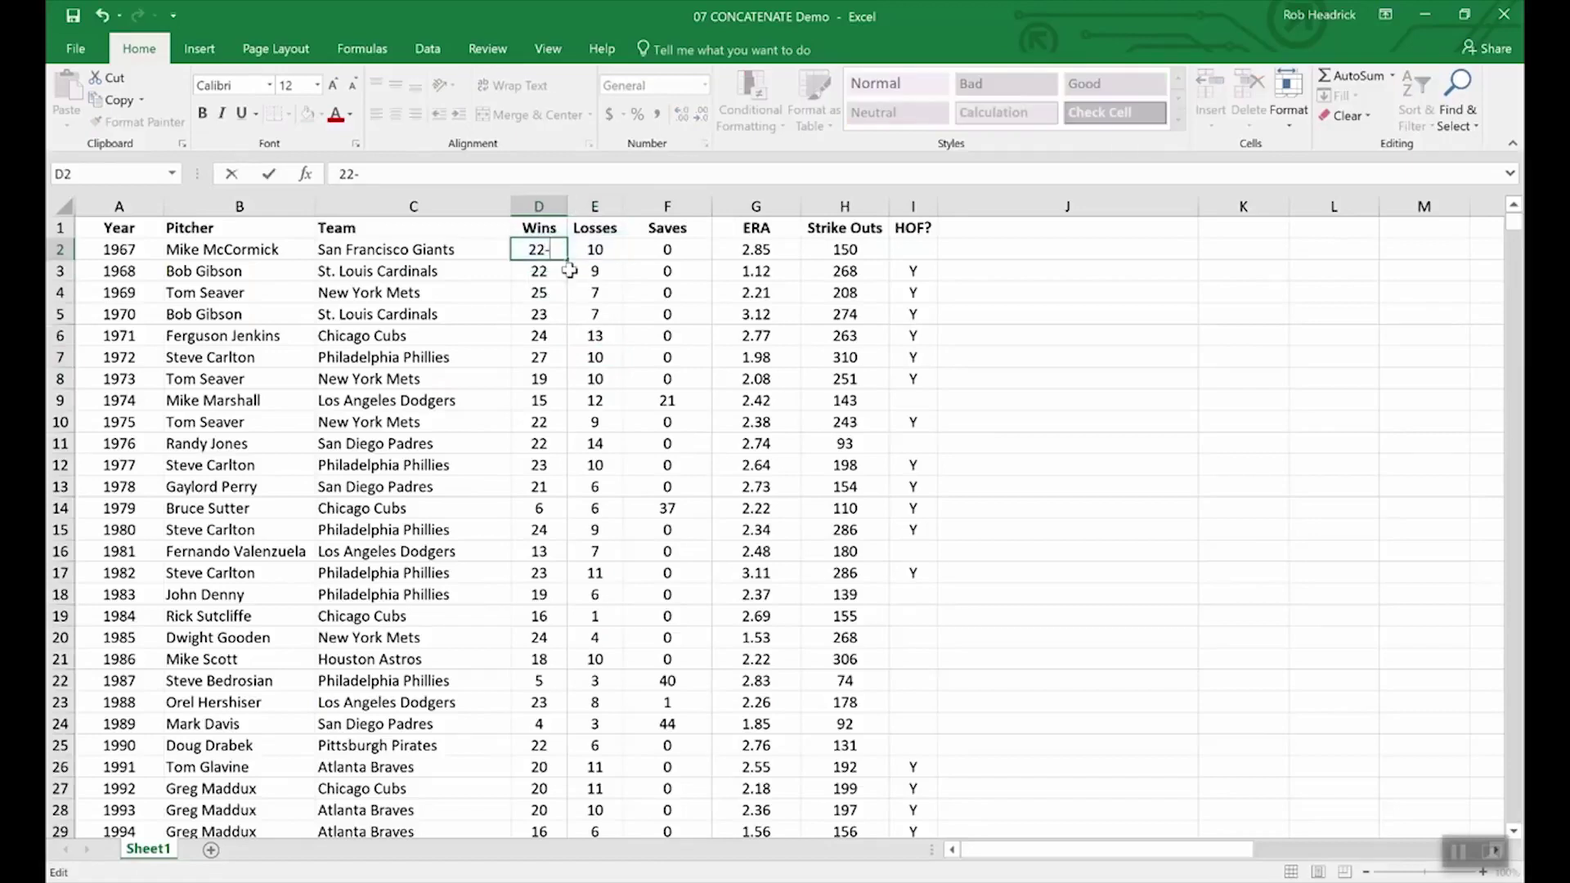
{"action": "type", "text": "10"}
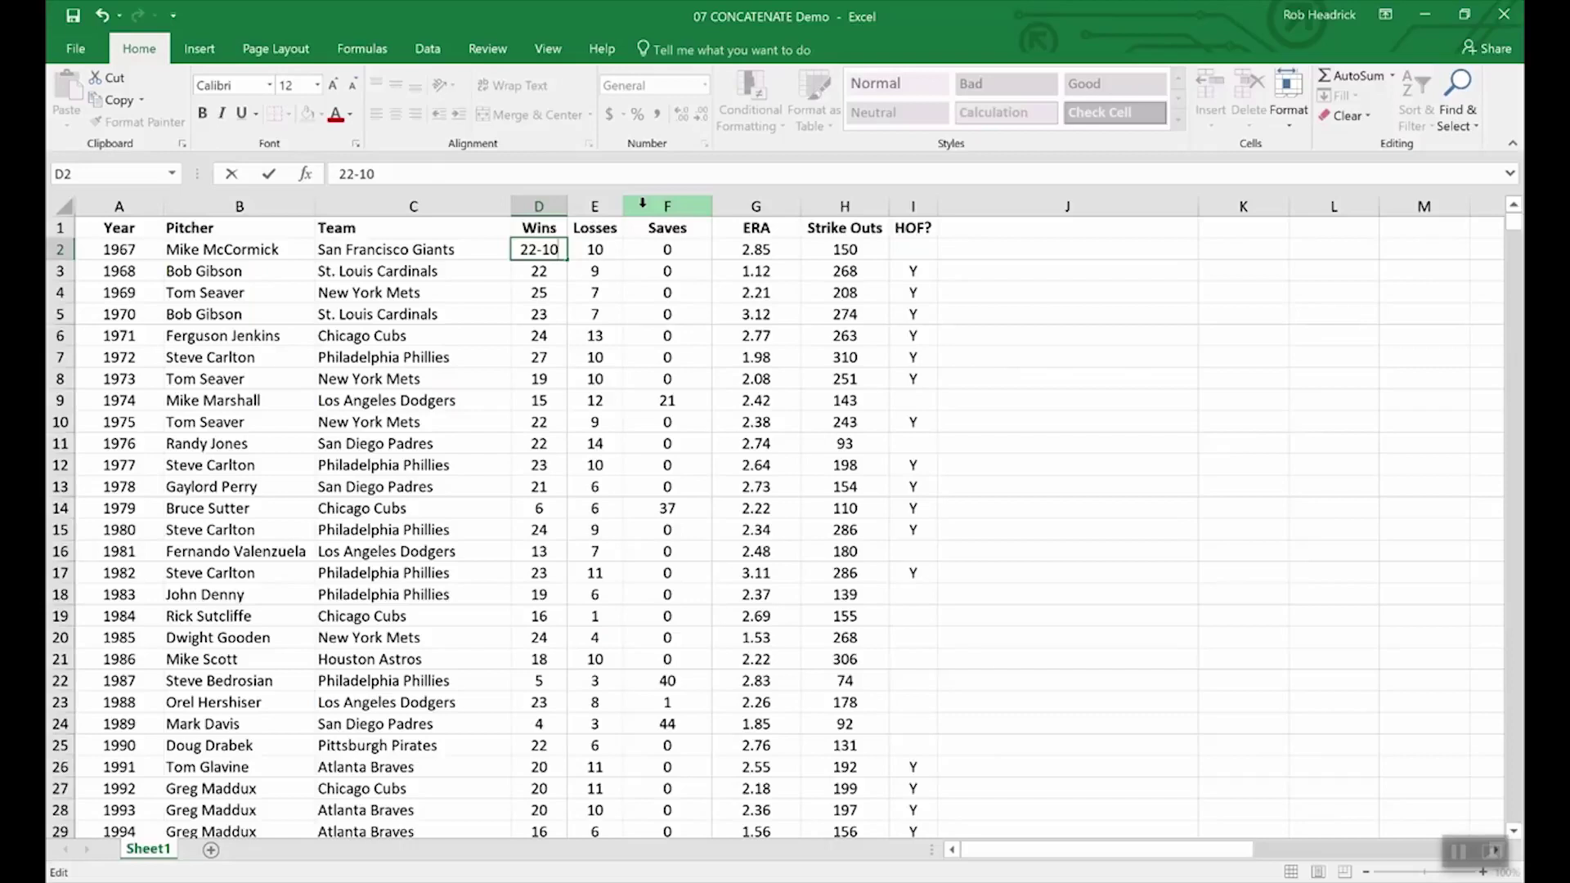
{"action": "key", "text": "BackSpace"}
{"action": "key", "text": "BackSpace"}
{"action": "key", "text": "BackSpace"}
{"action": "key", "text": "Return"}
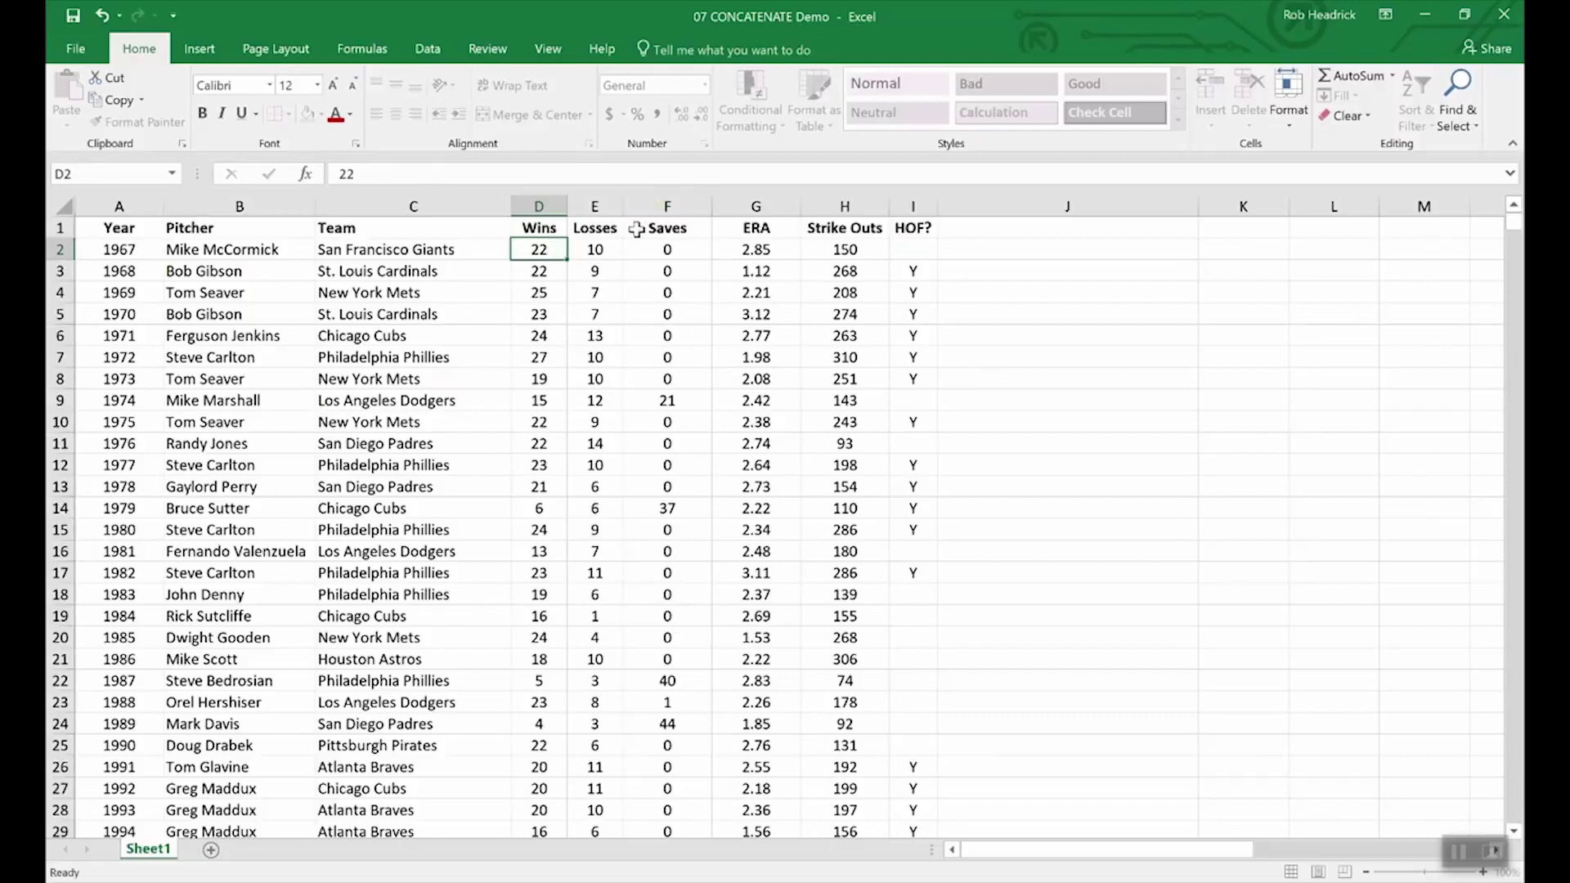
- Insert a blank column F before Saves and select F1
{"action": "right_click", "coordinate": [641, 205]}
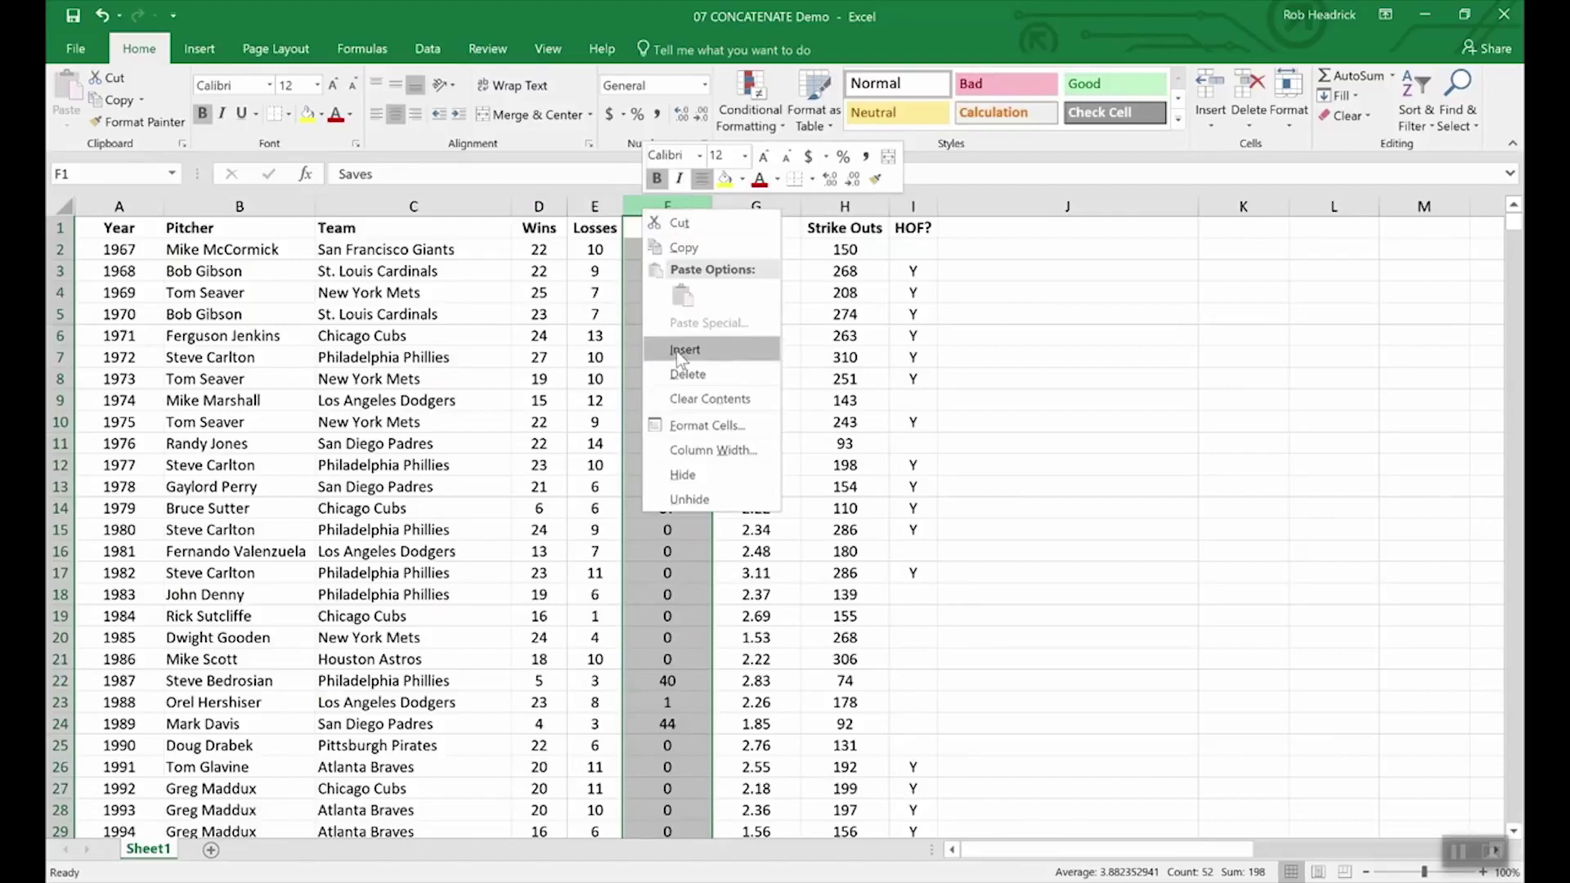
{"action": "left_click", "coordinate": [679, 352]}
{"action": "left_click", "coordinate": [654, 226]}
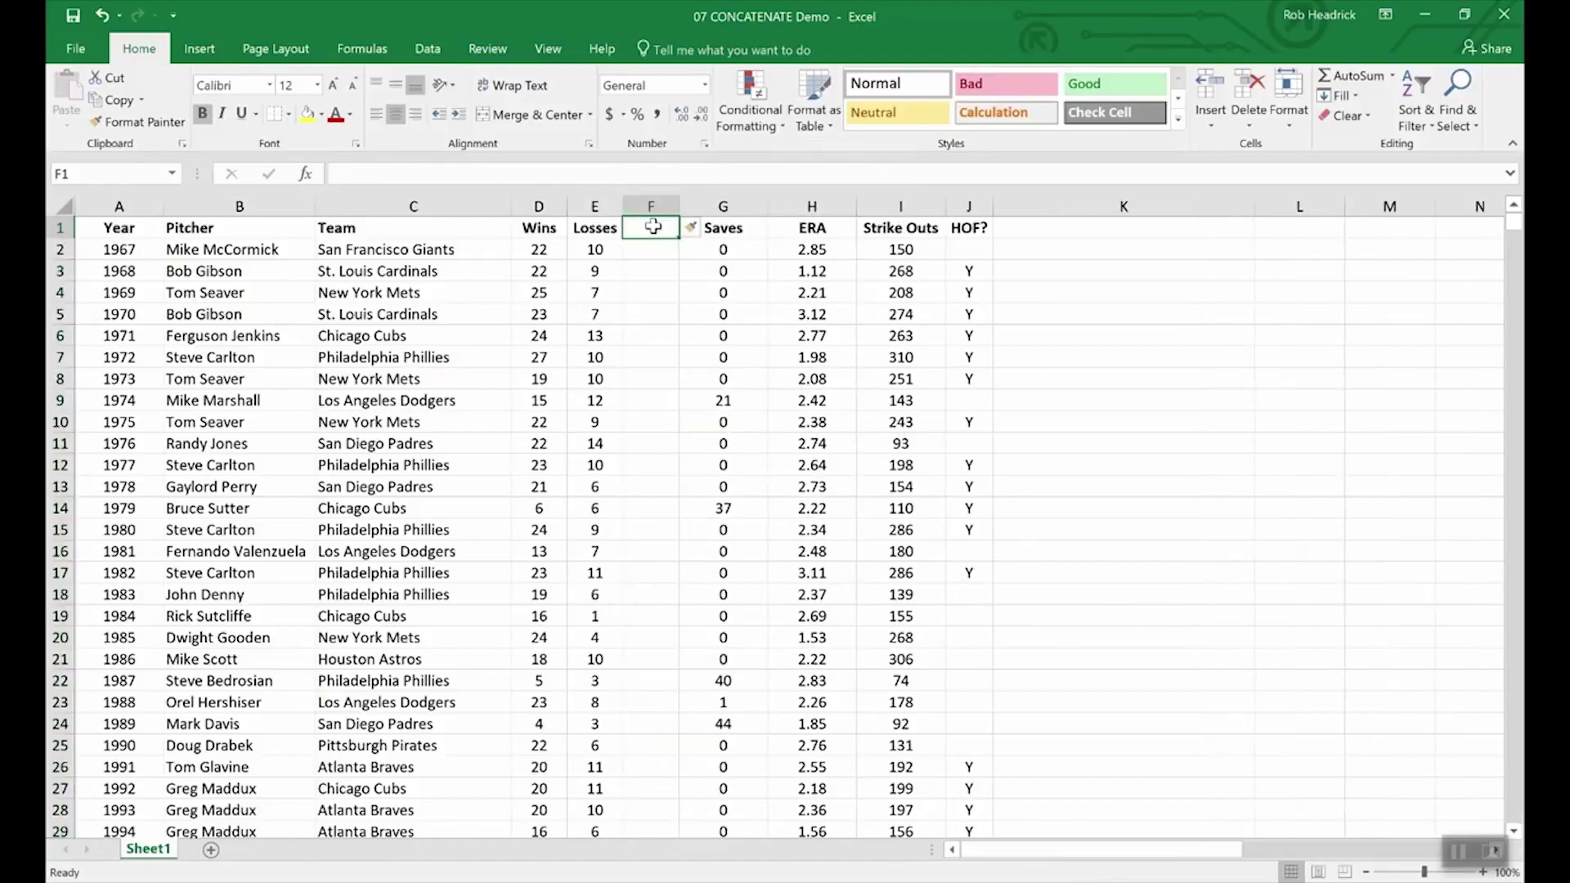
- Head column F 'W-L' and enter =CONCATENATE(D2,E2) in F2, showing 2210
{"action": "type", "text": "W"}
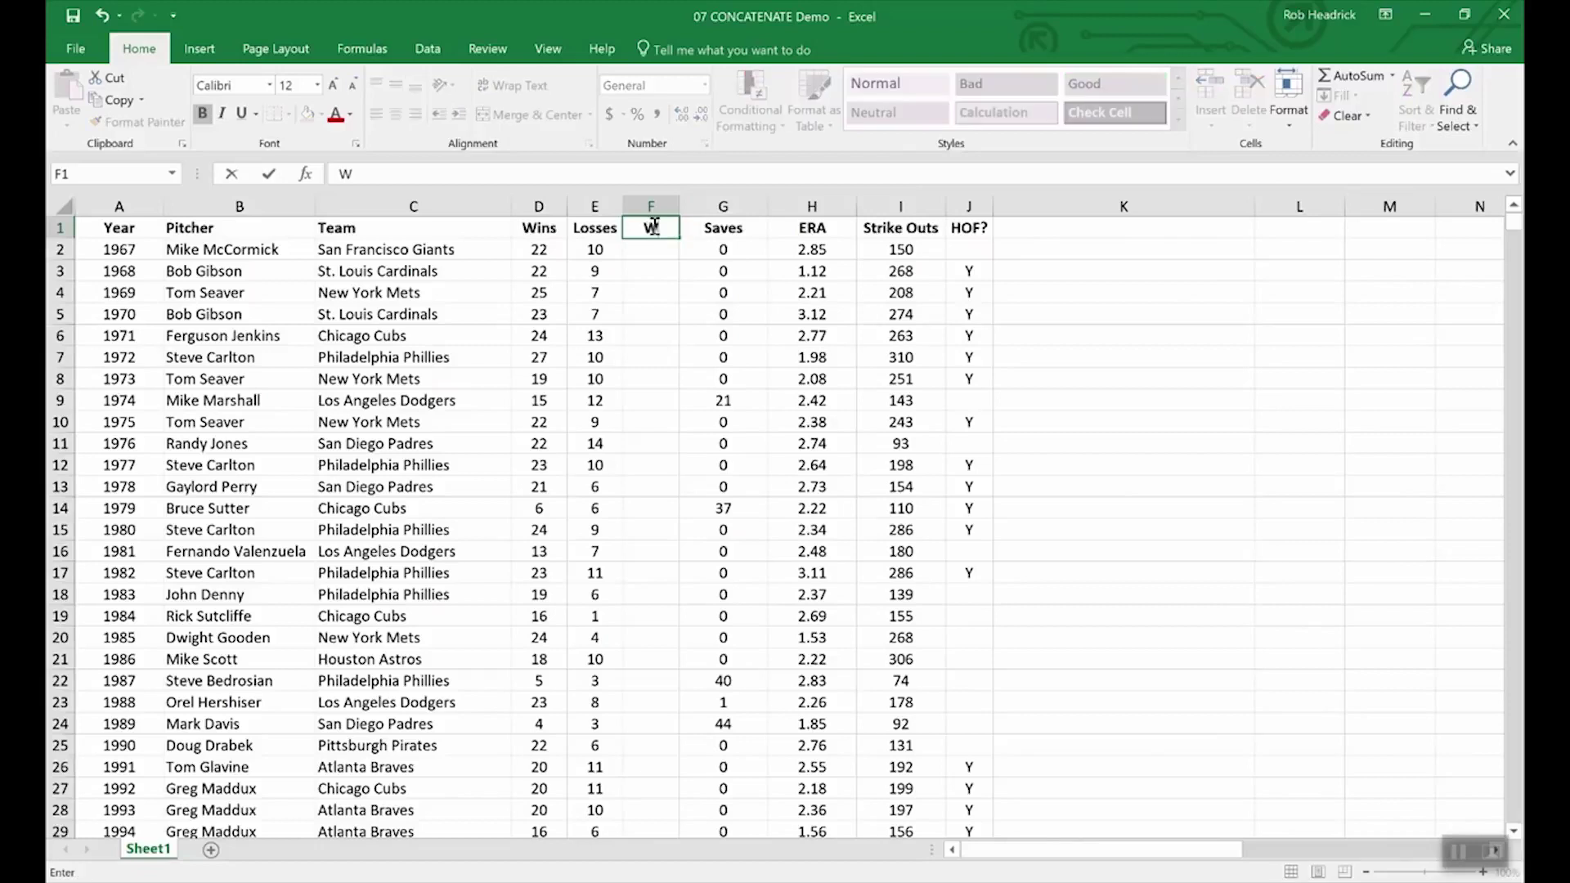
{"action": "type", "text": "-L"}
{"action": "key", "text": "Return"}
{"action": "type", "text": "="}
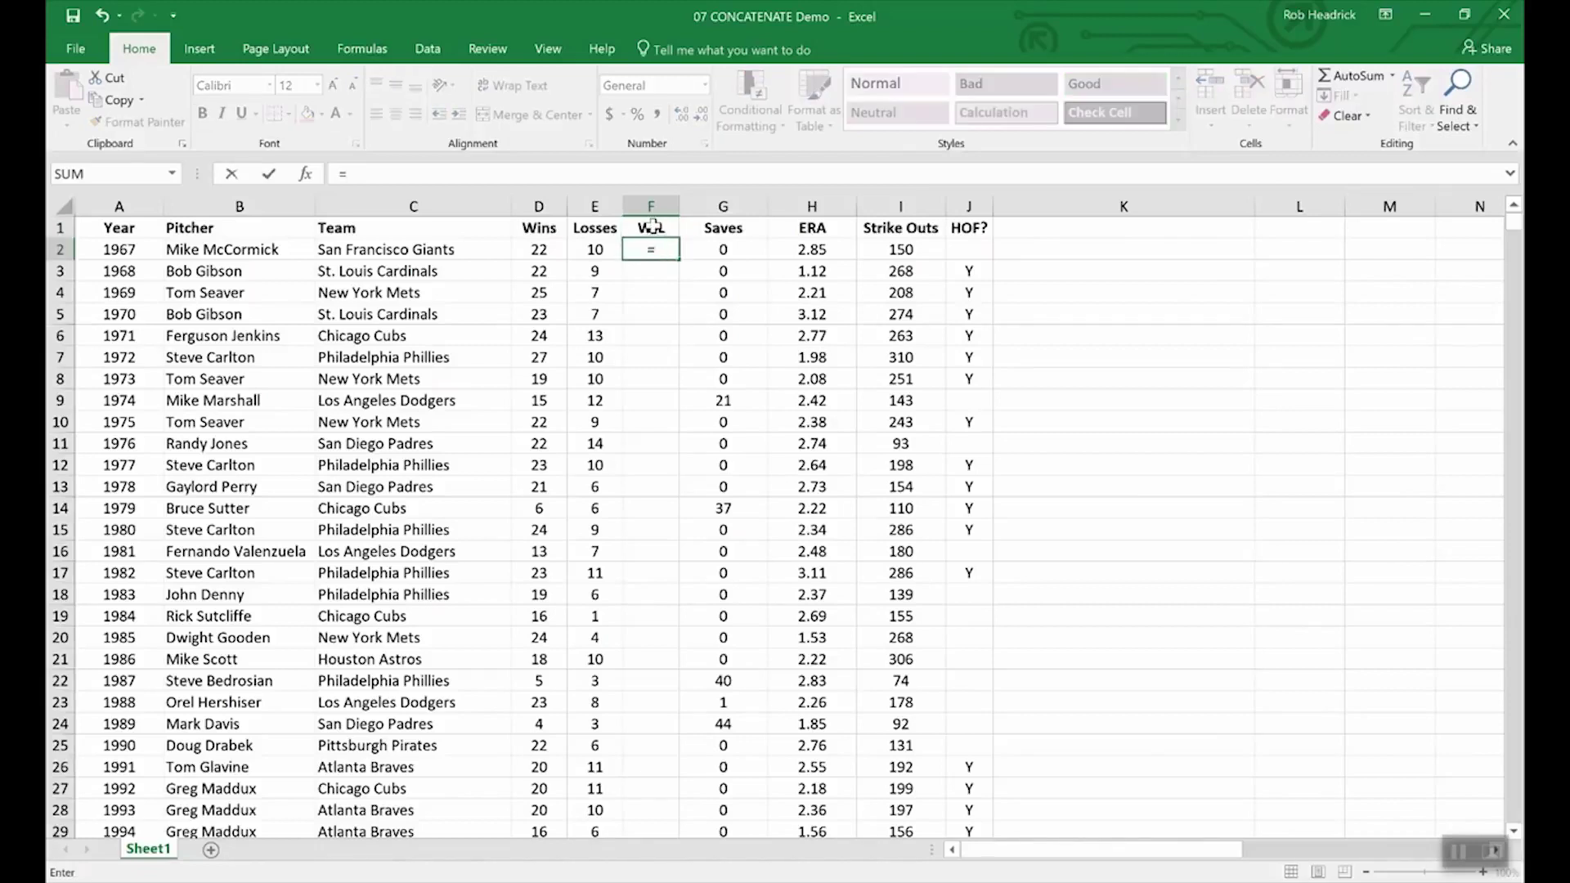
{"action": "type", "text": "conc"}
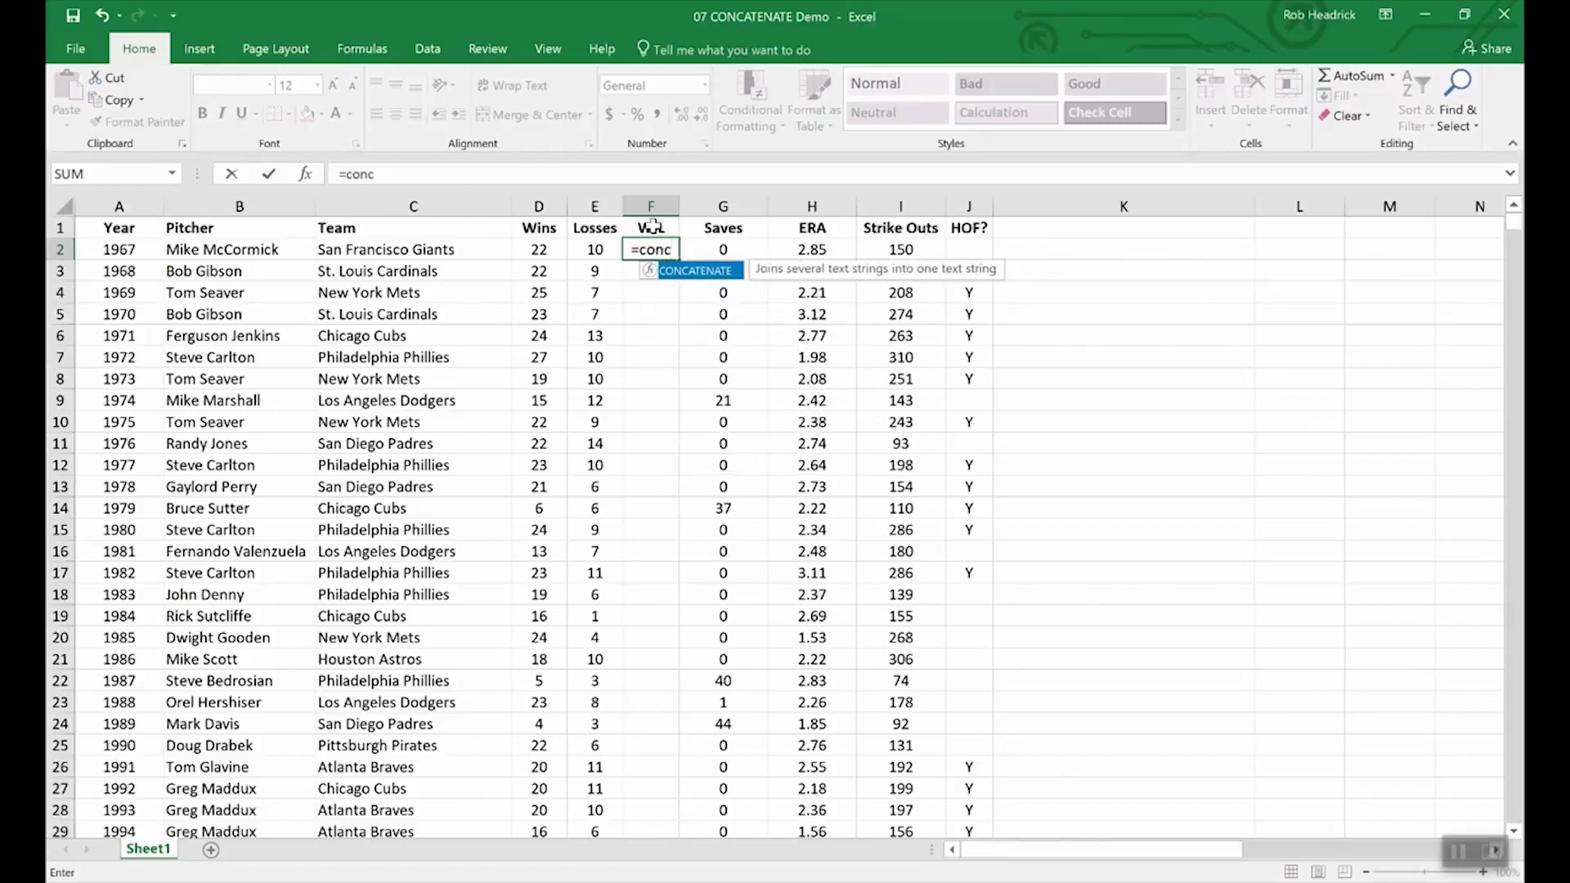
{"action": "double_click", "coordinate": [707, 278]}
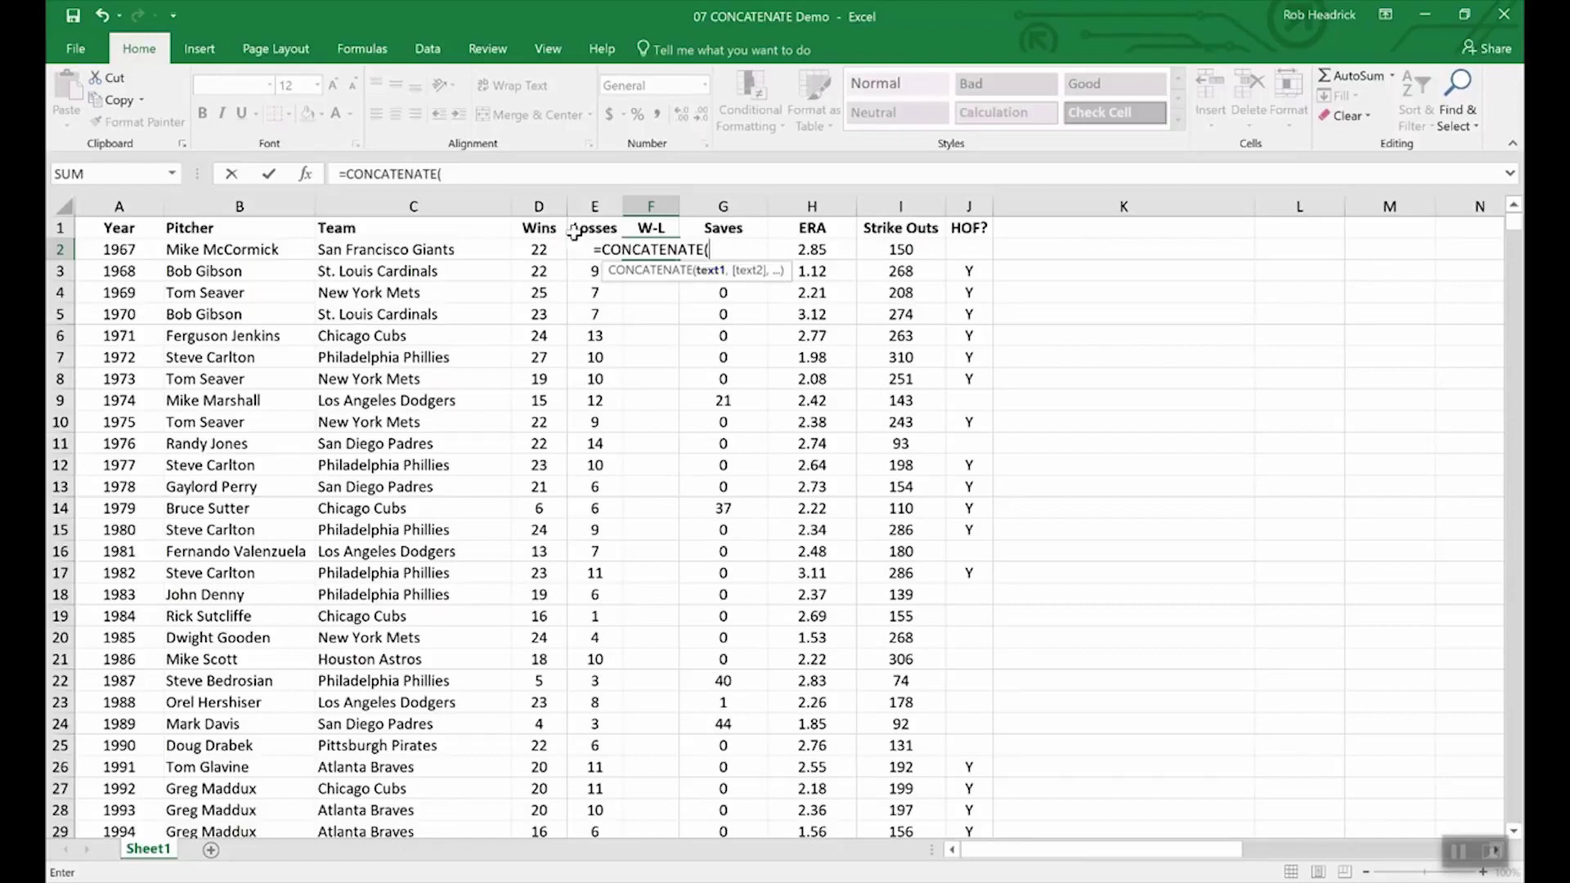
{"action": "type", "text": ","}
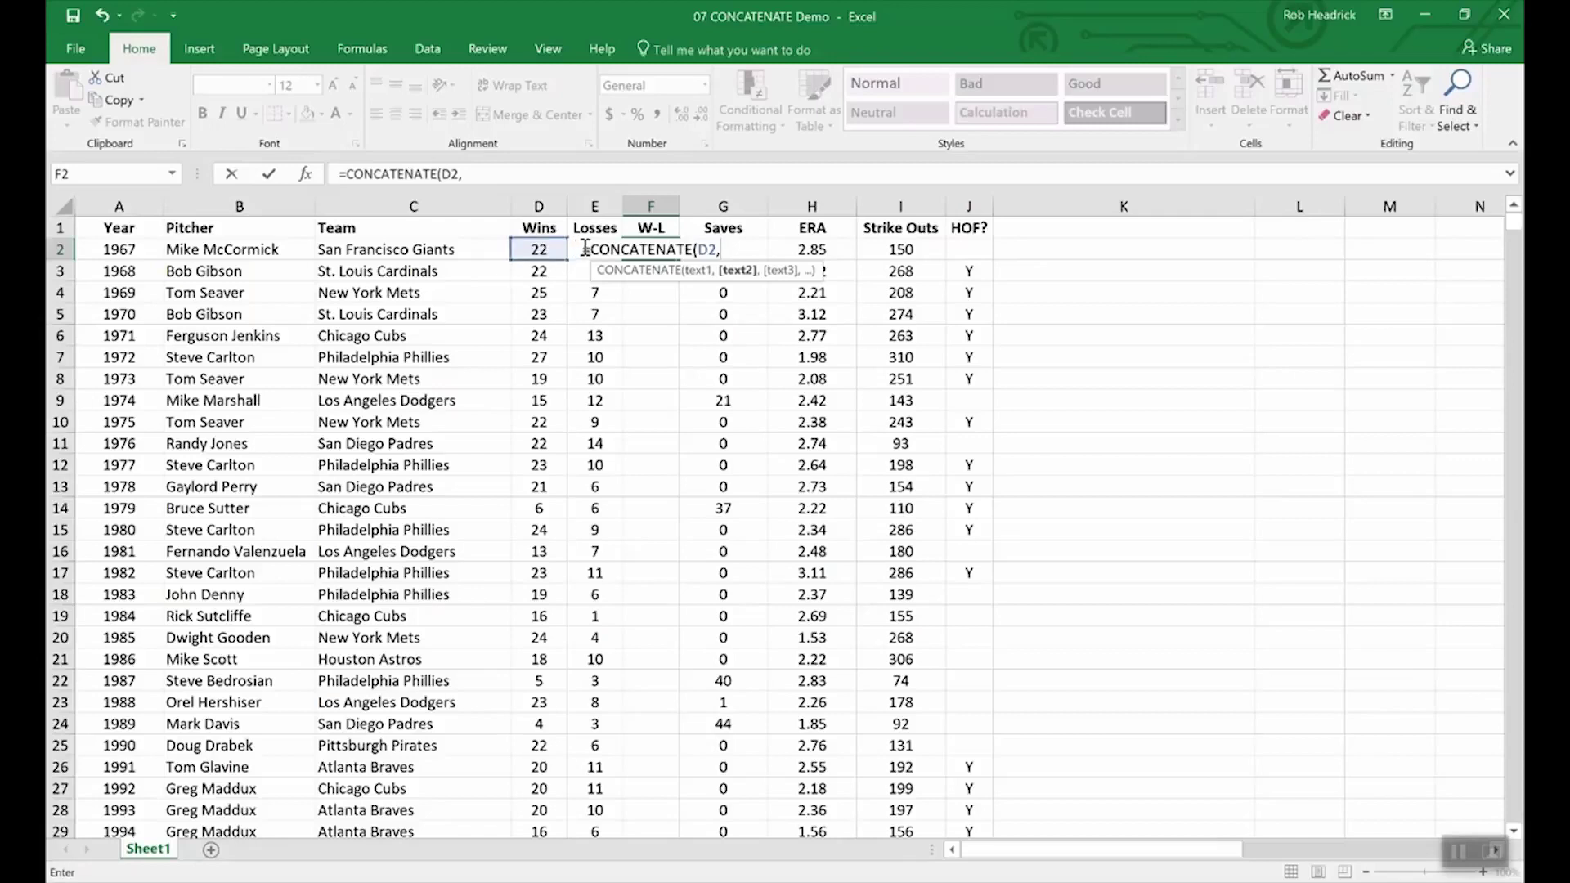
{"action": "type", "text": "e2"}
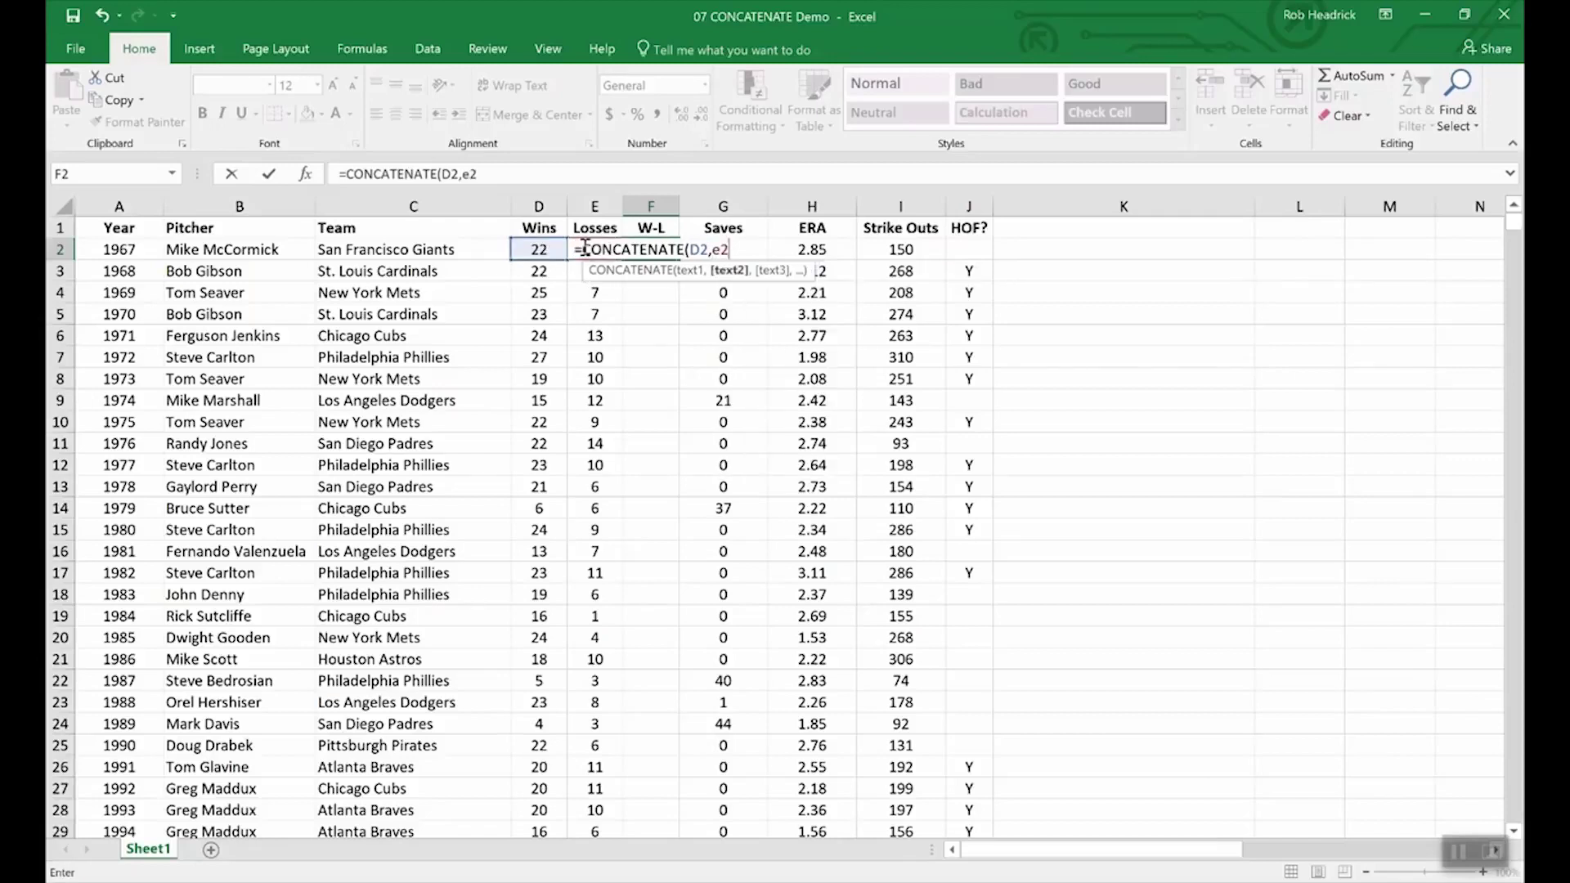
{"action": "key", "text": "Return"}
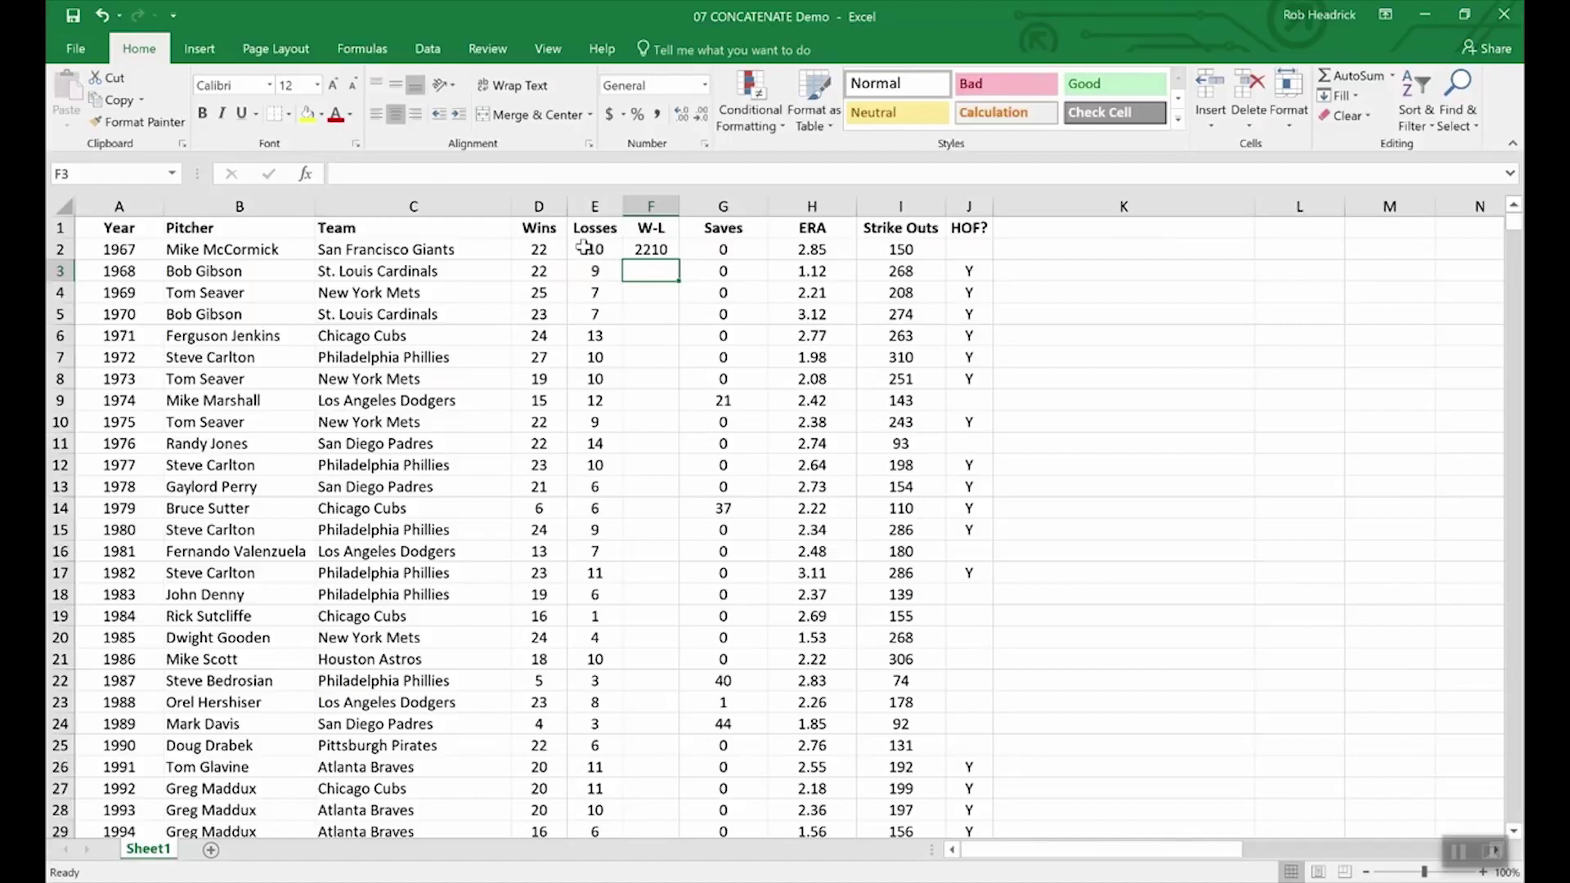
- Change F2 to =CONCATENATE(D2,"-",E2) and fill it down to F11 (22-10 to 22-14)
{"action": "left_click", "coordinate": [654, 249]}
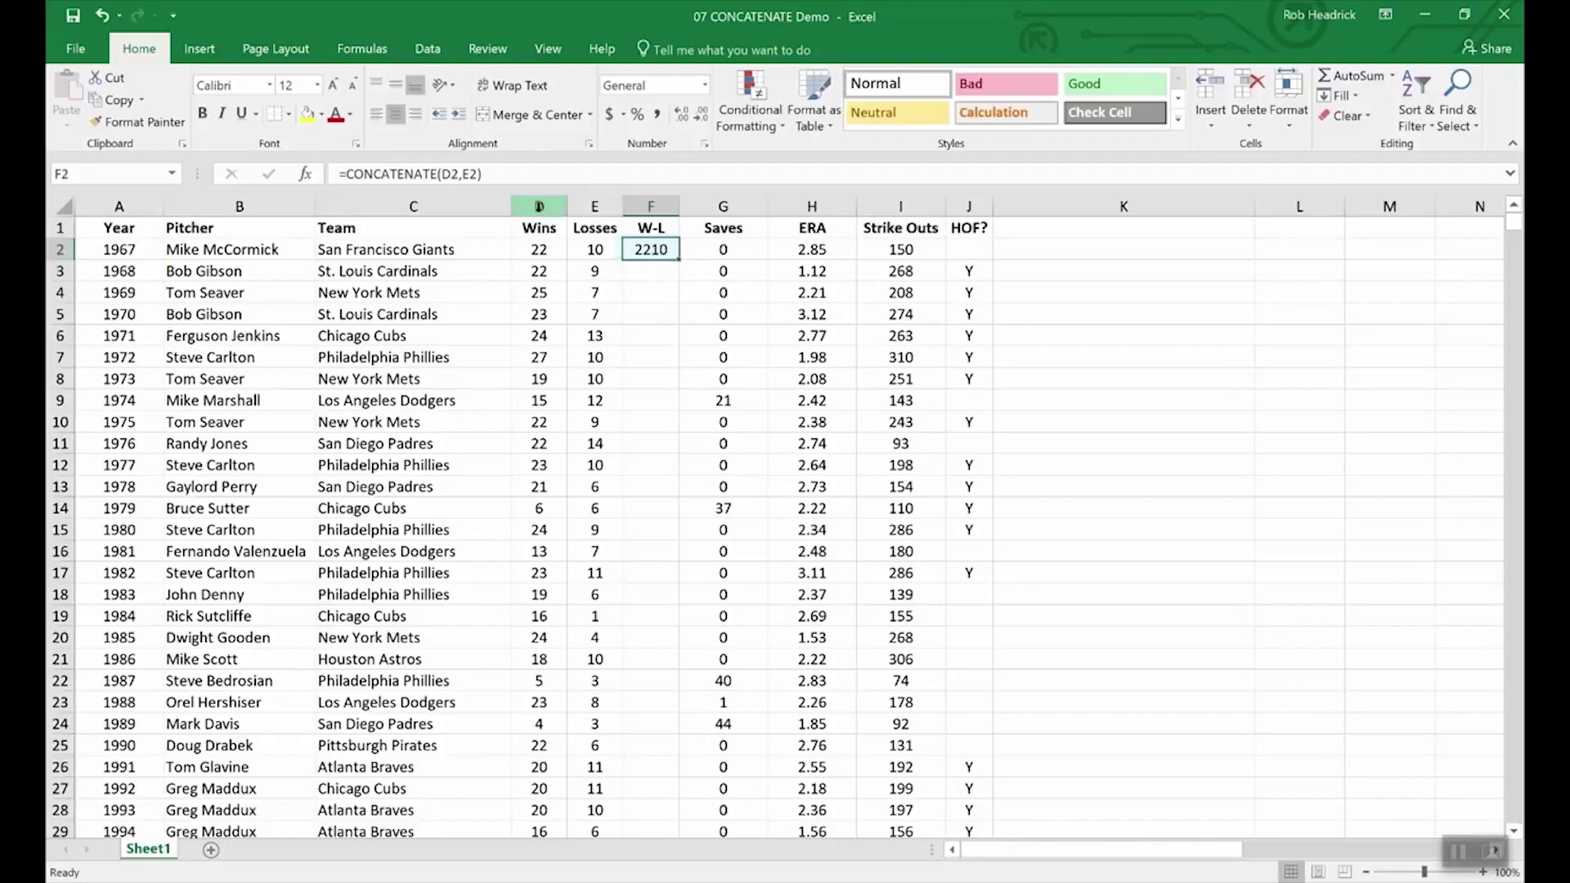
{"action": "left_click", "coordinate": [464, 175]}
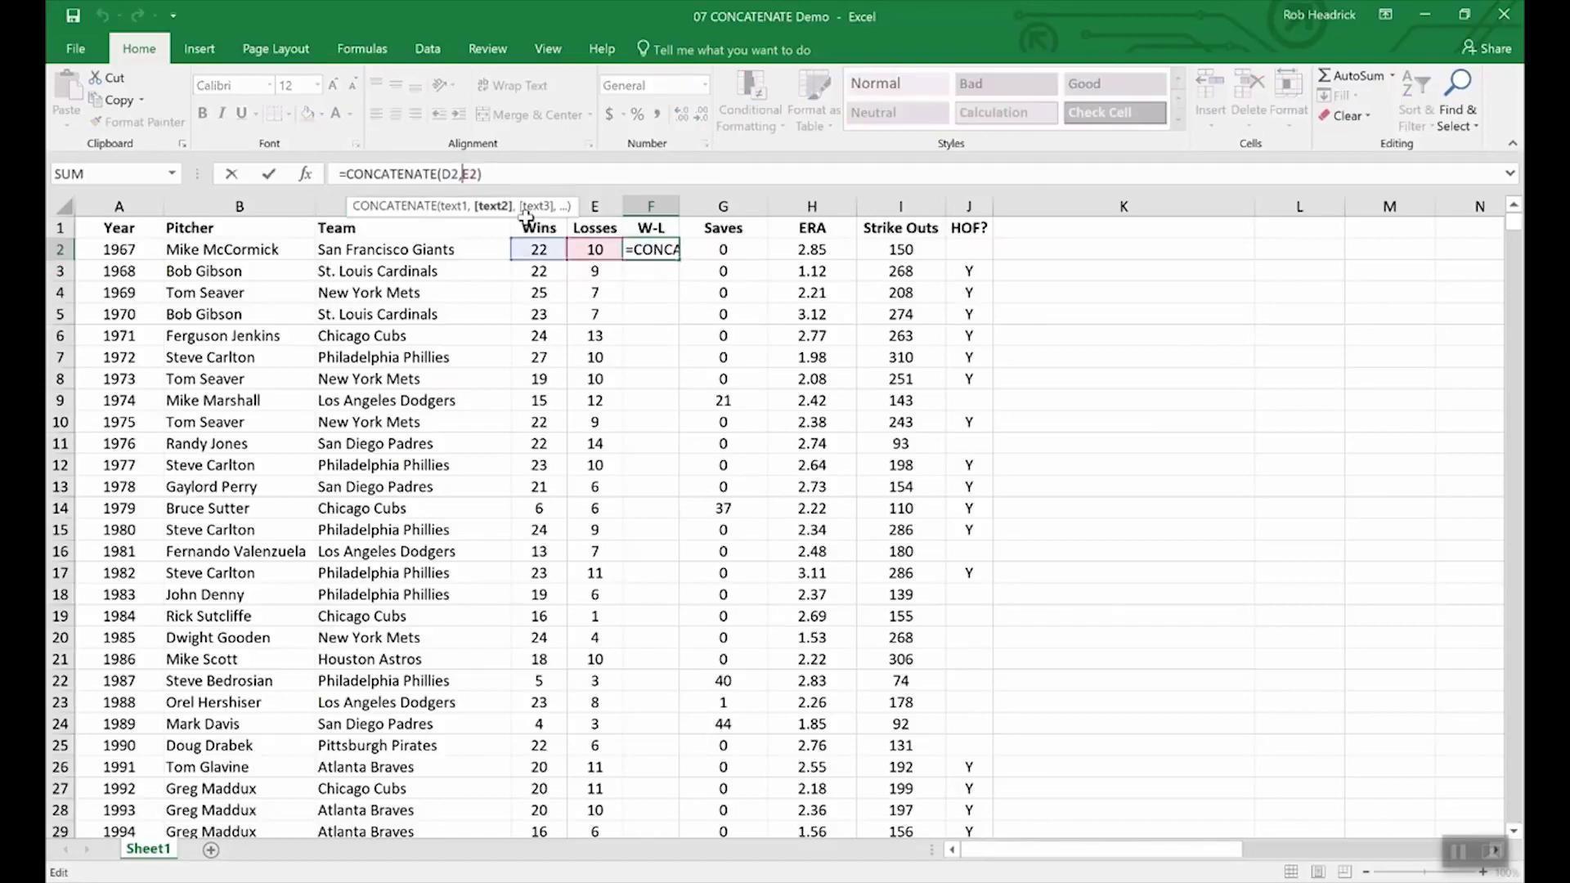
{"action": "type", "text": "\""}
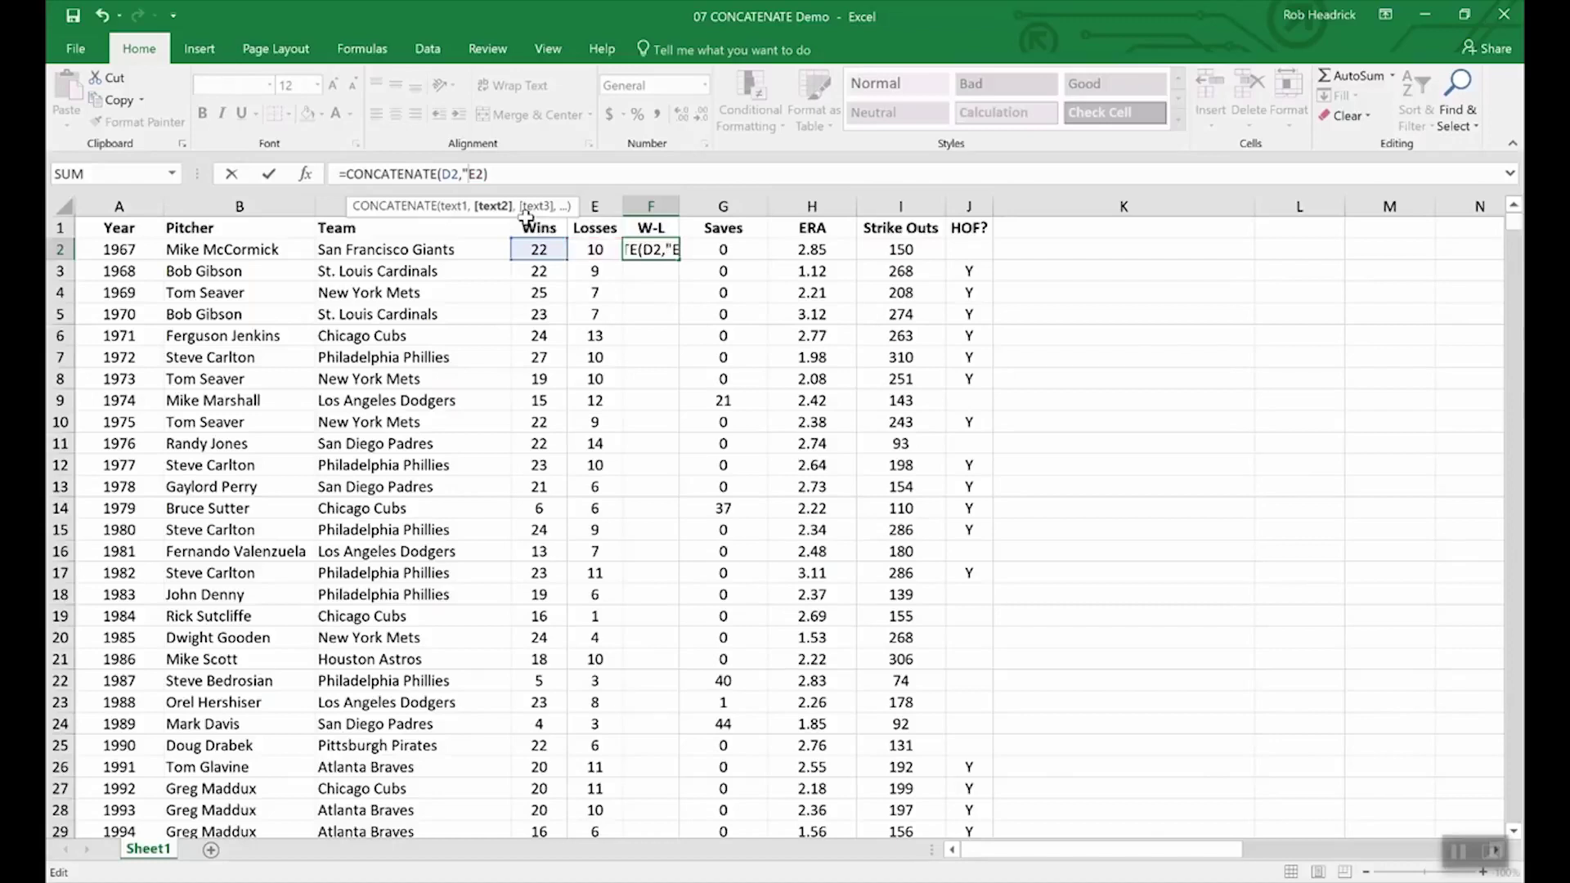
{"action": "type", "text": "-\","}
{"action": "key", "text": "Return"}
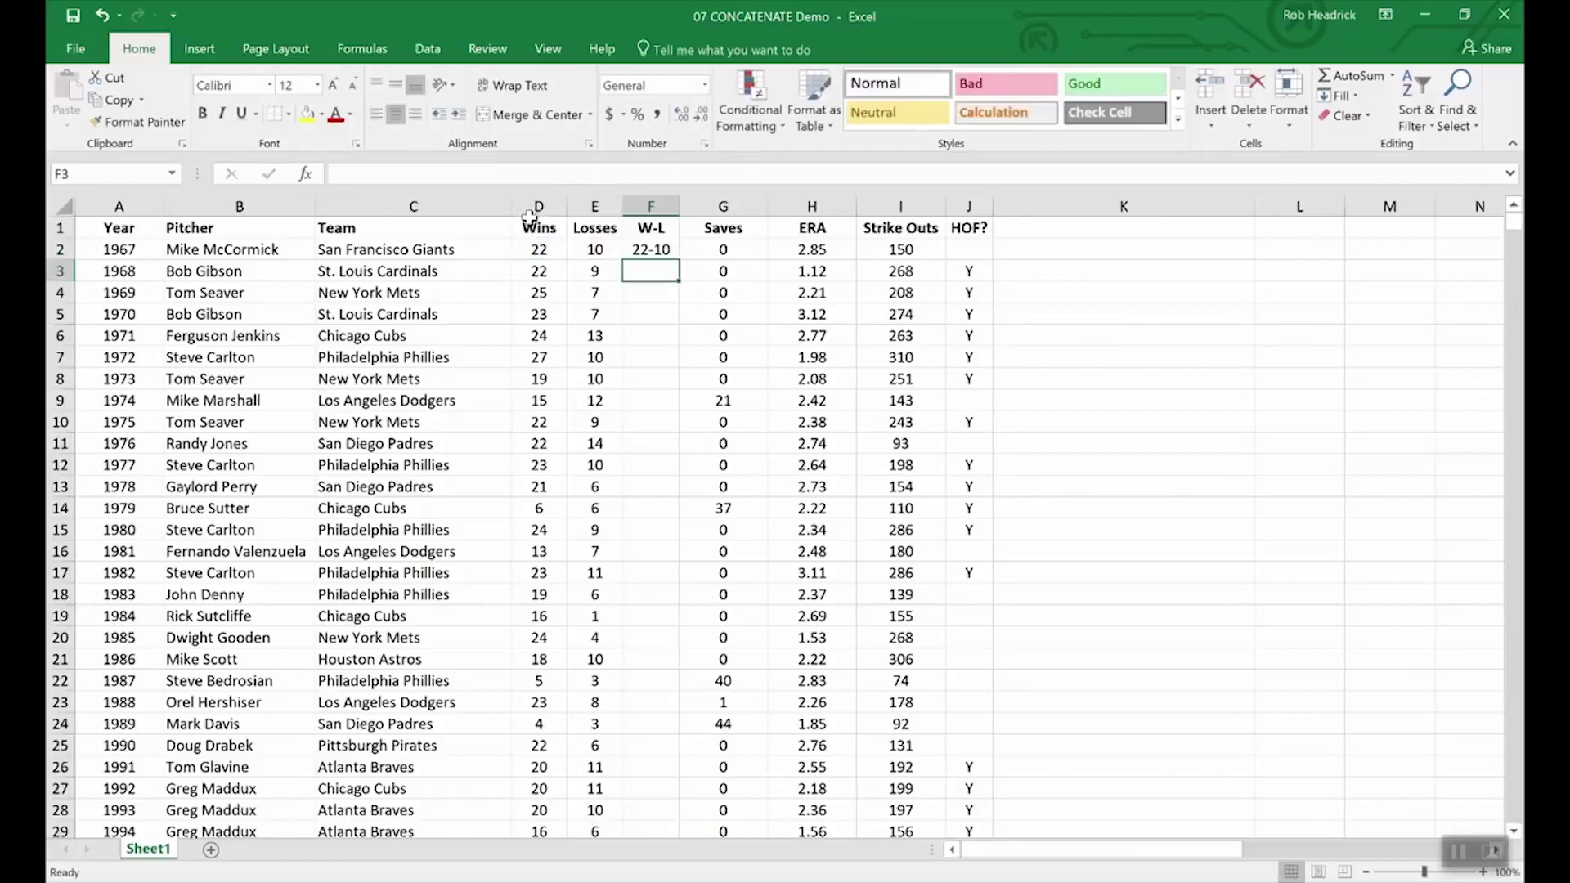
{"action": "left_click", "coordinate": [648, 249]}
{"action": "left_click_drag", "start_coordinate": [677, 261], "coordinate": [667, 450]}
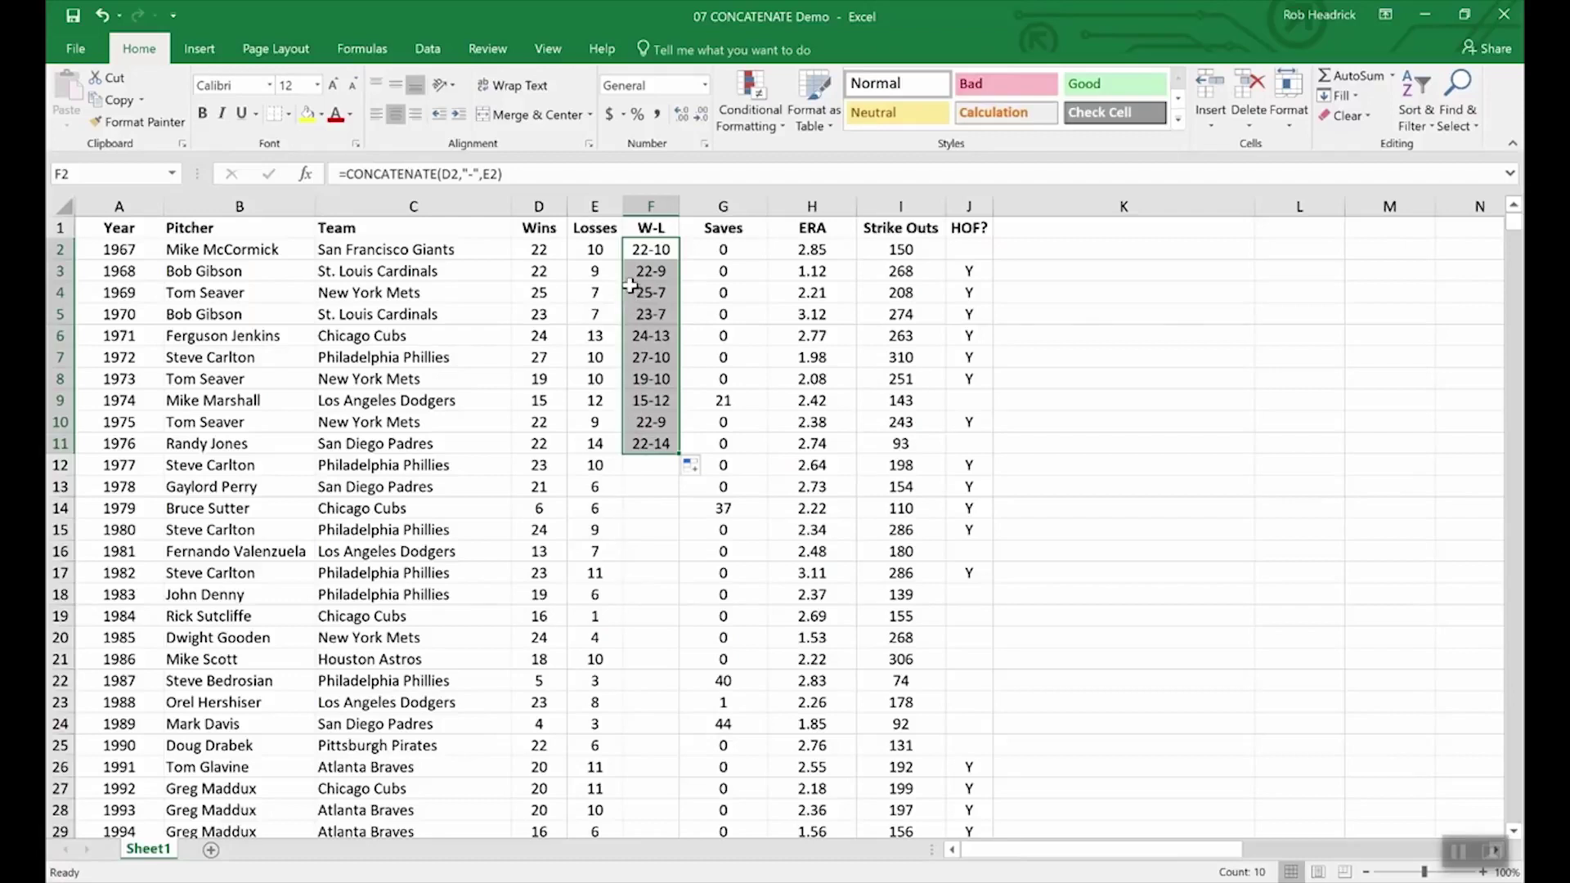
{"action": "left_click", "coordinate": [540, 228]}
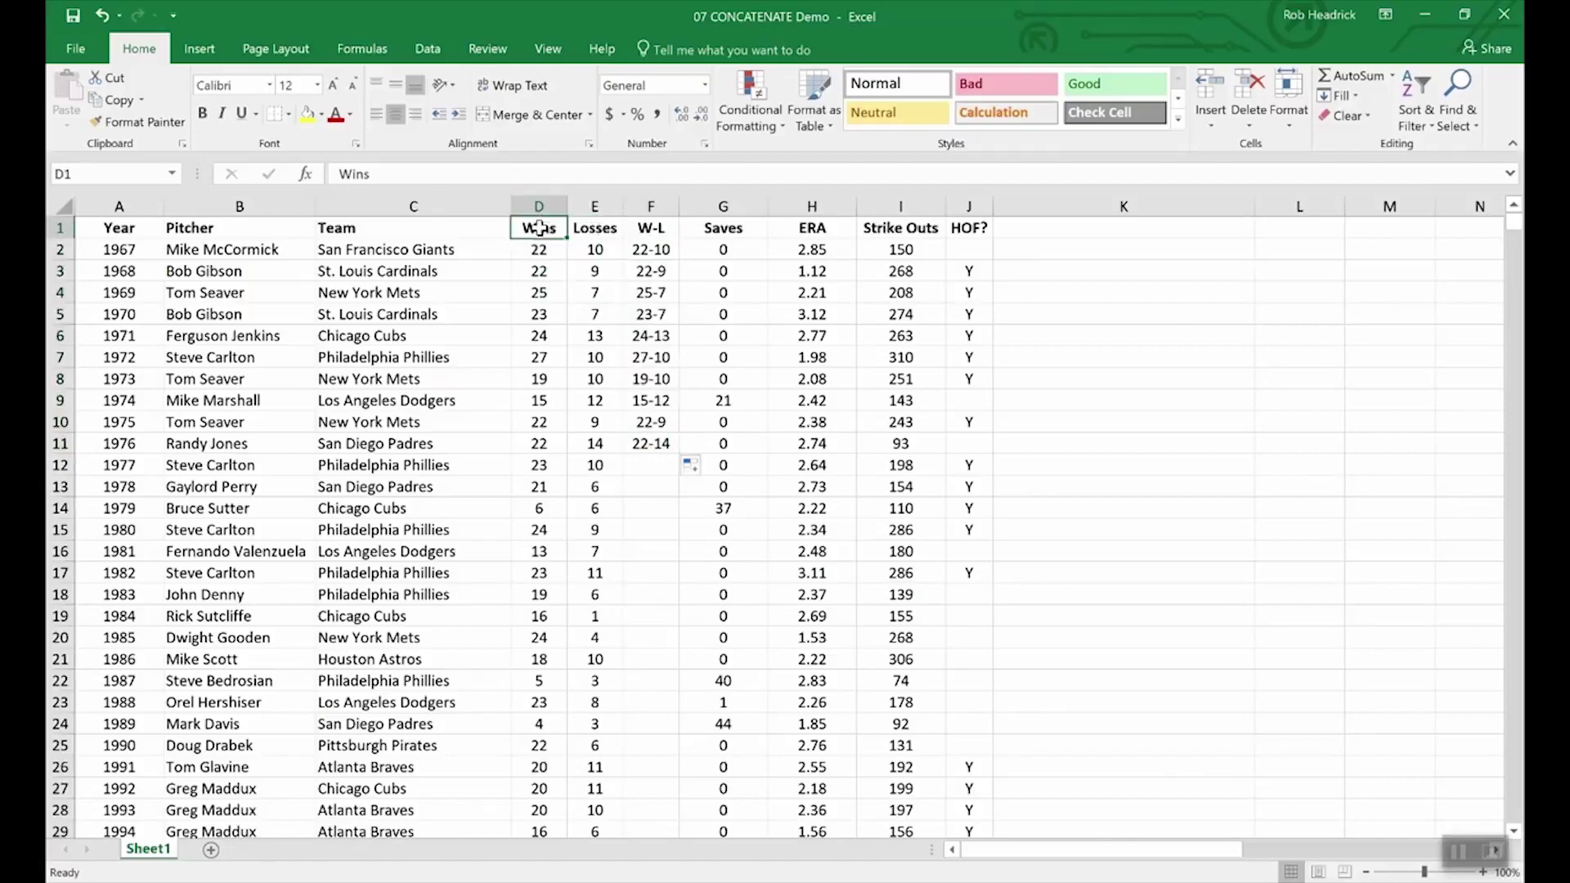
{"action": "left_click", "coordinate": [536, 204]}
{"action": "left_click_drag", "start_coordinate": [536, 205], "coordinate": [593, 205]}
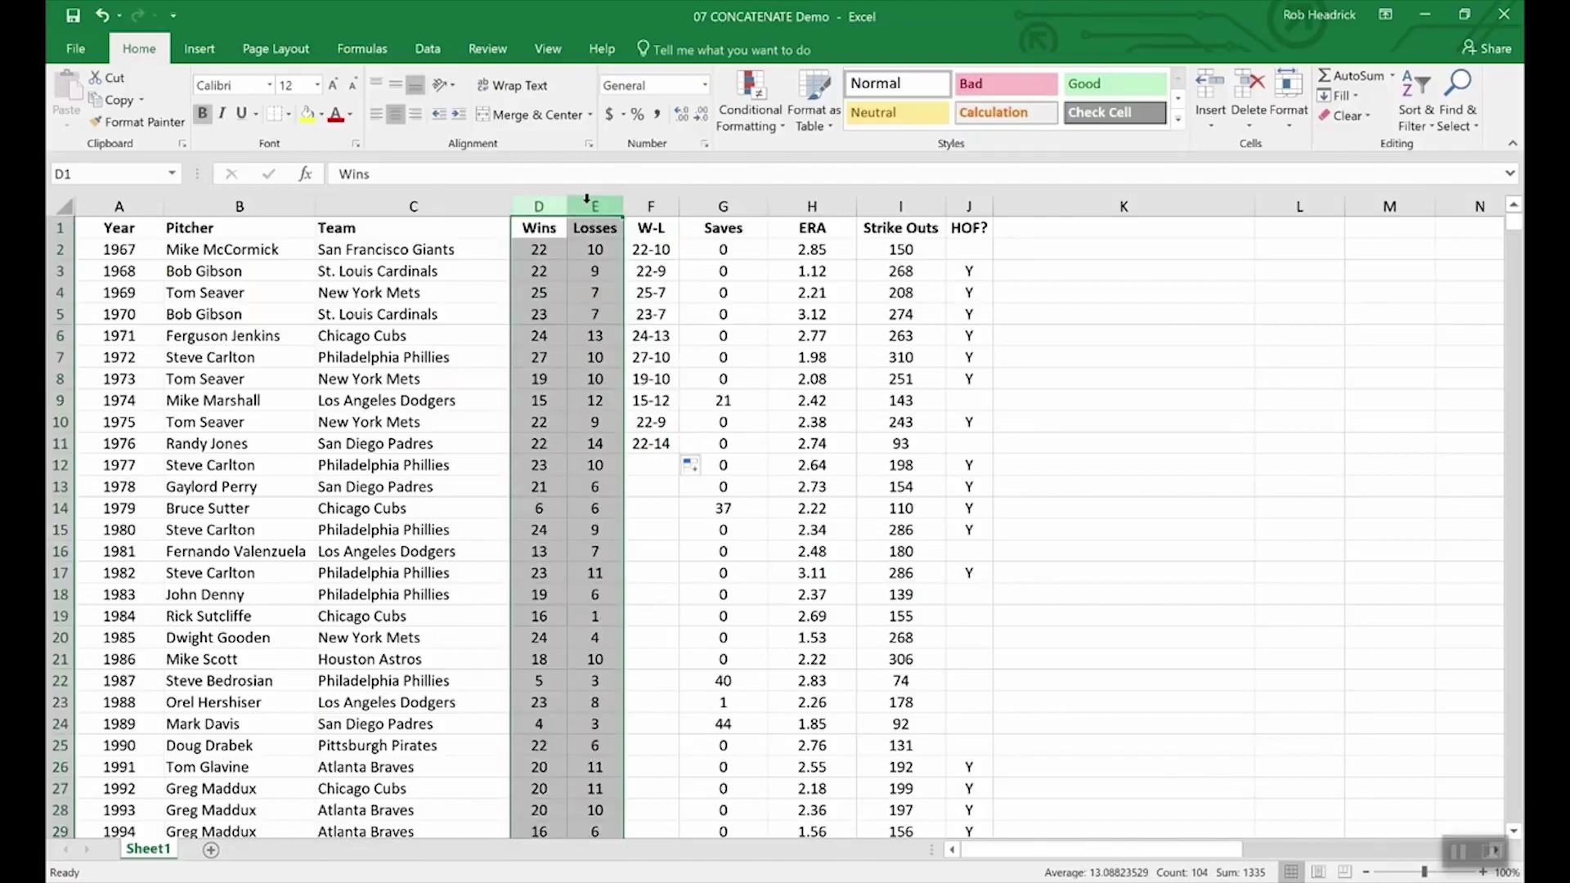
{"action": "right_click", "coordinate": [590, 206]}
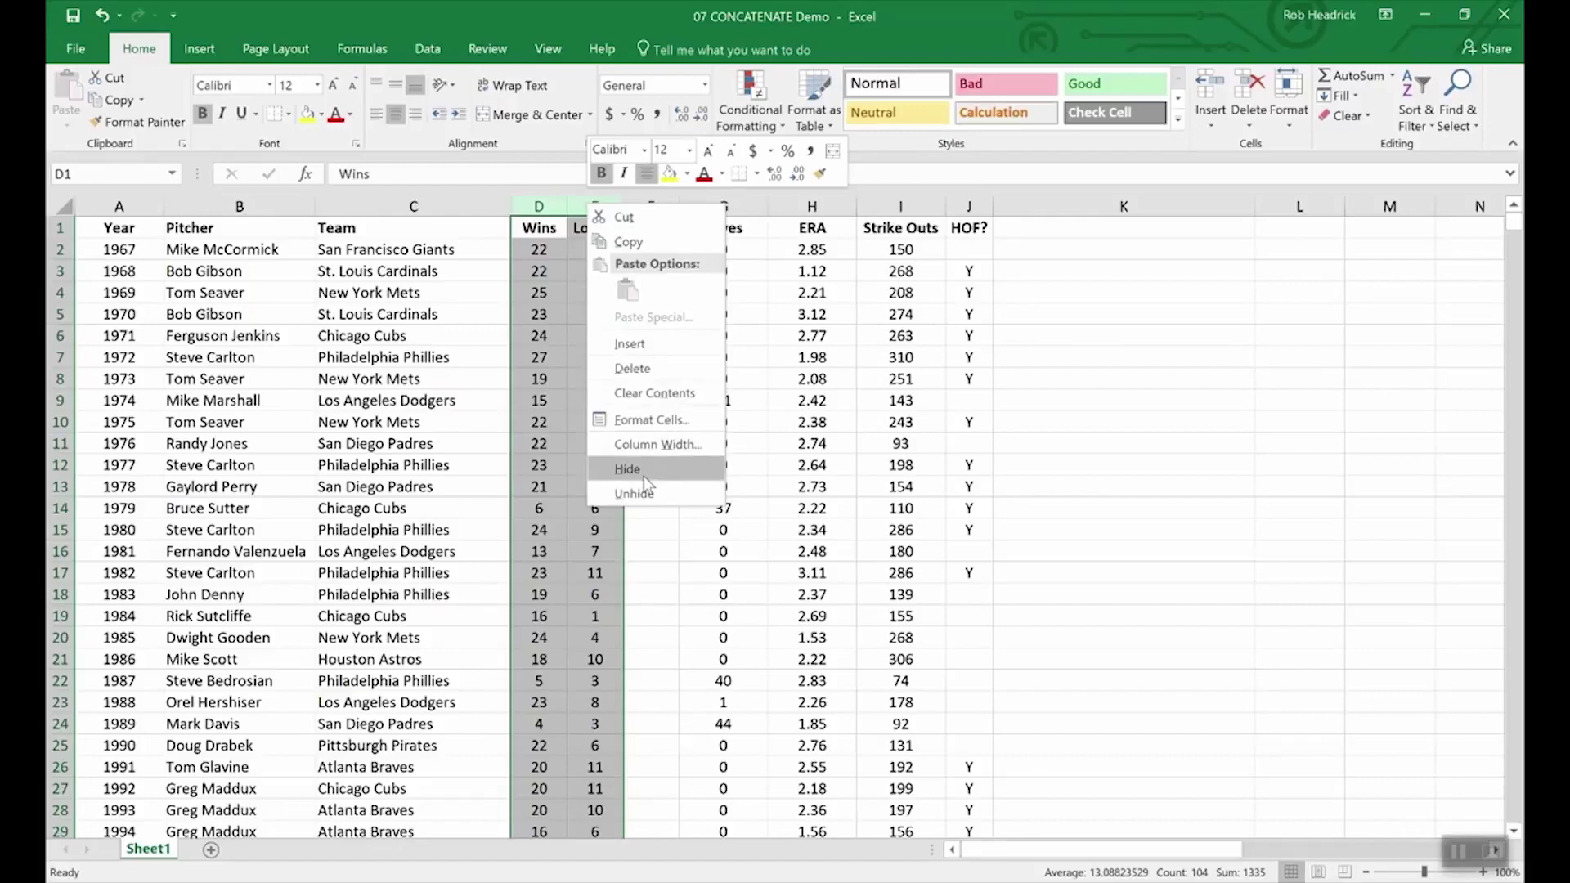
{"action": "key", "text": "Escape"}
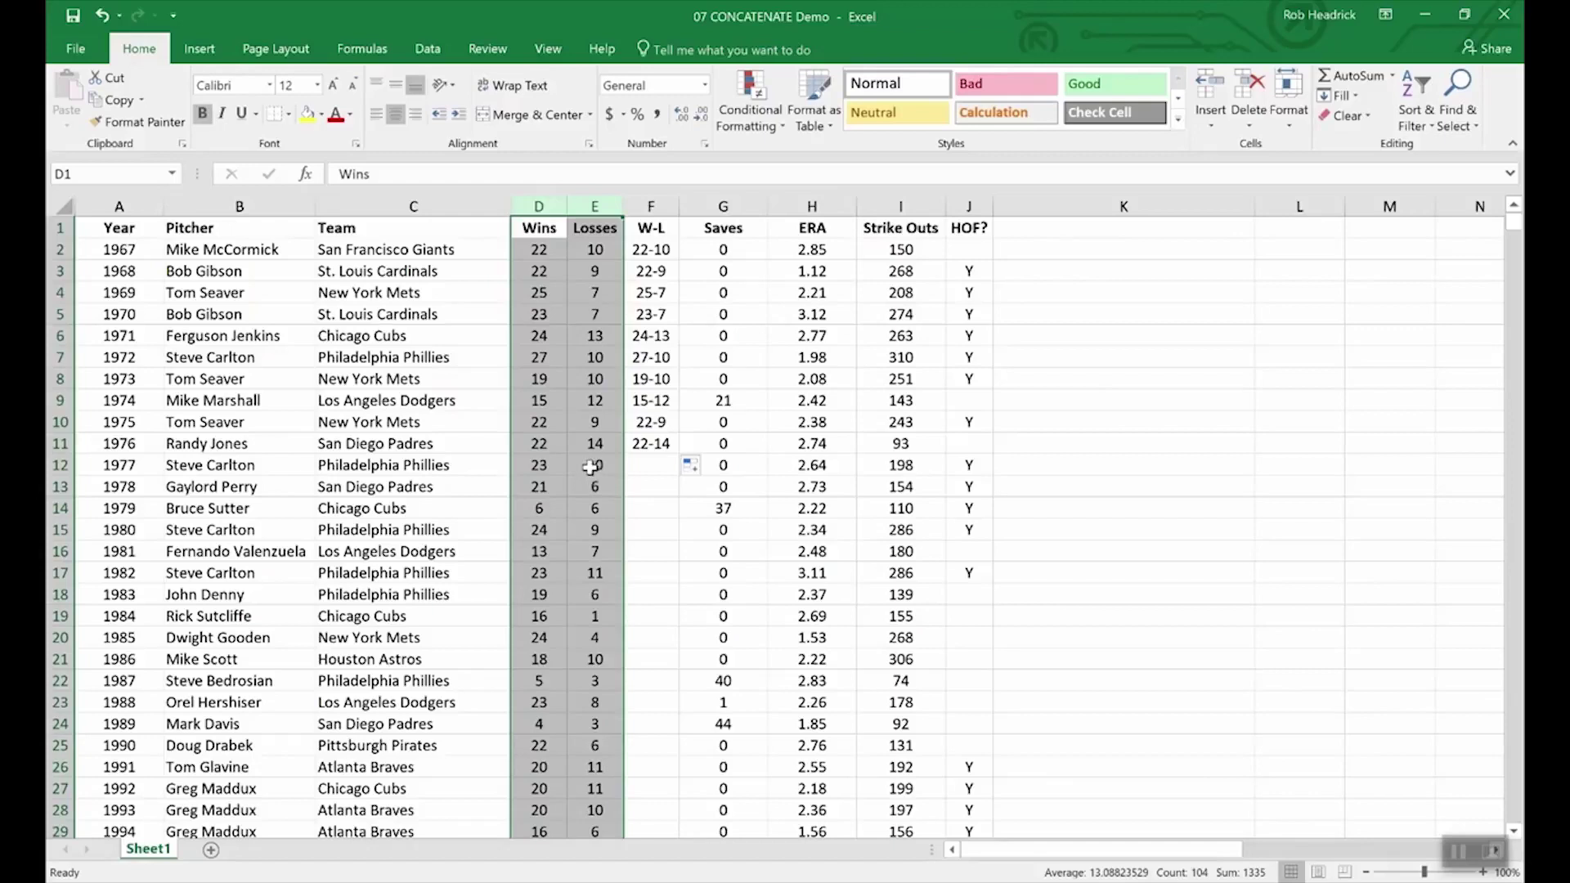
{"action": "left_click", "coordinate": [566, 449]}
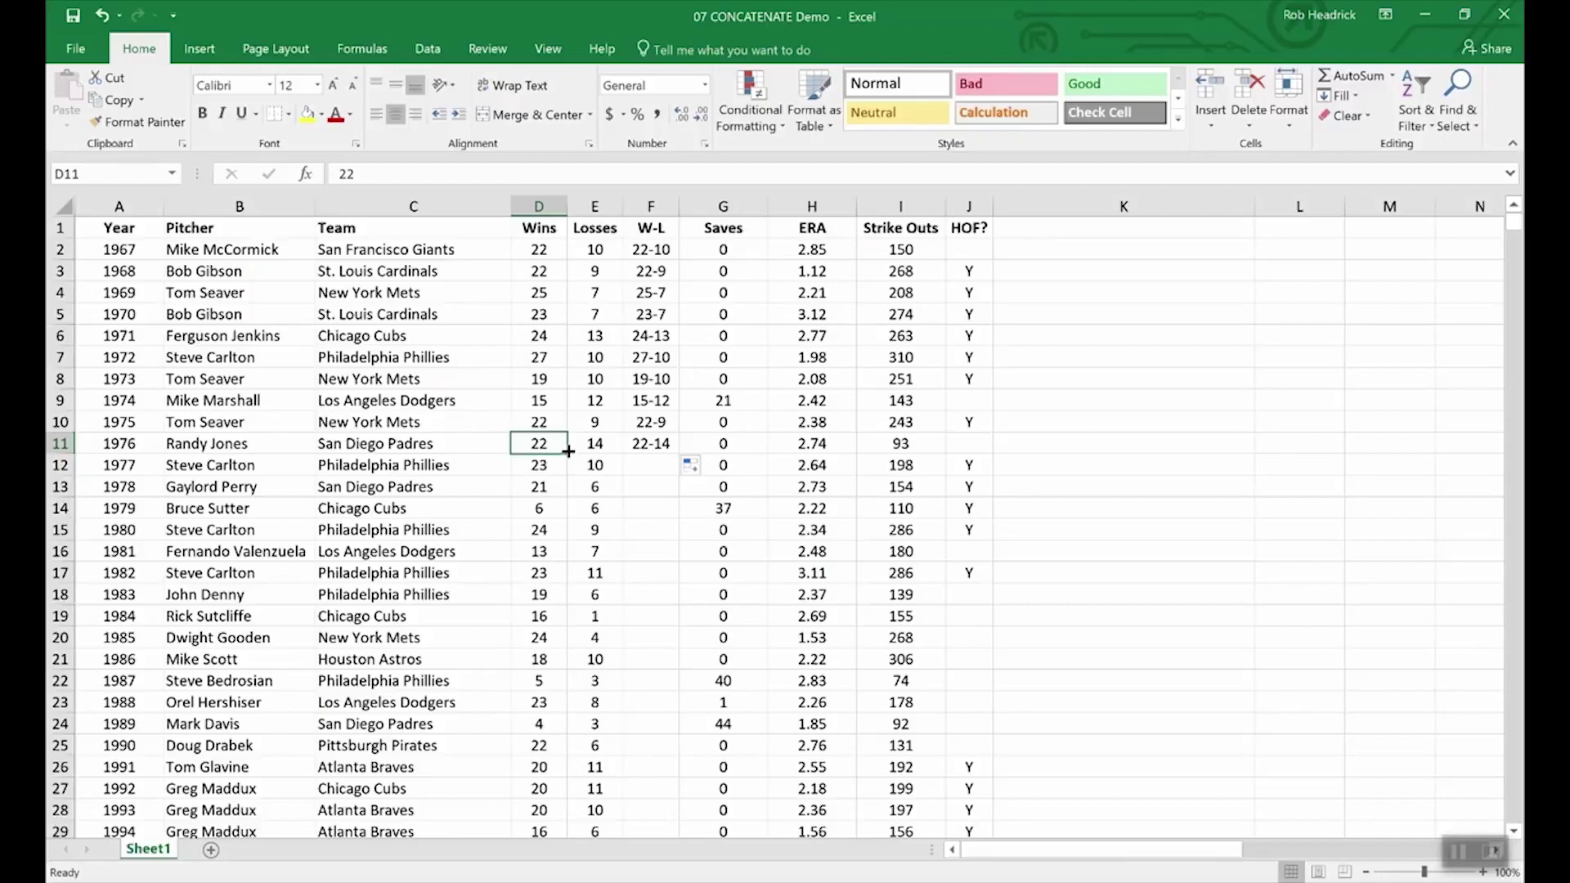
- Insert a blank column G before Saves
{"action": "right_click", "coordinate": [707, 202]}
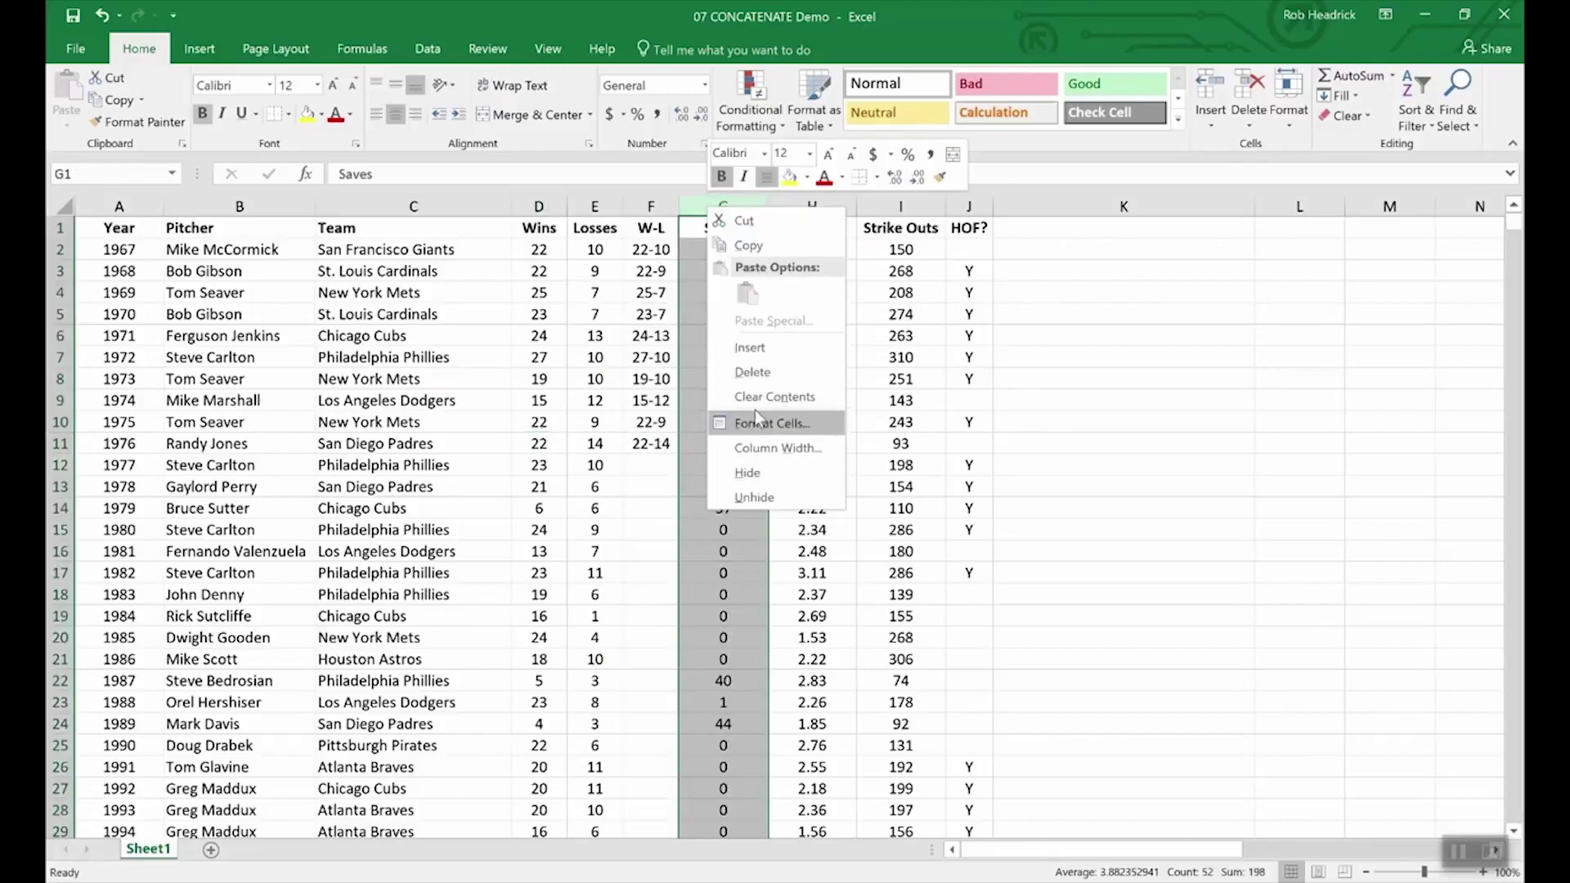
{"action": "left_click", "coordinate": [756, 347]}
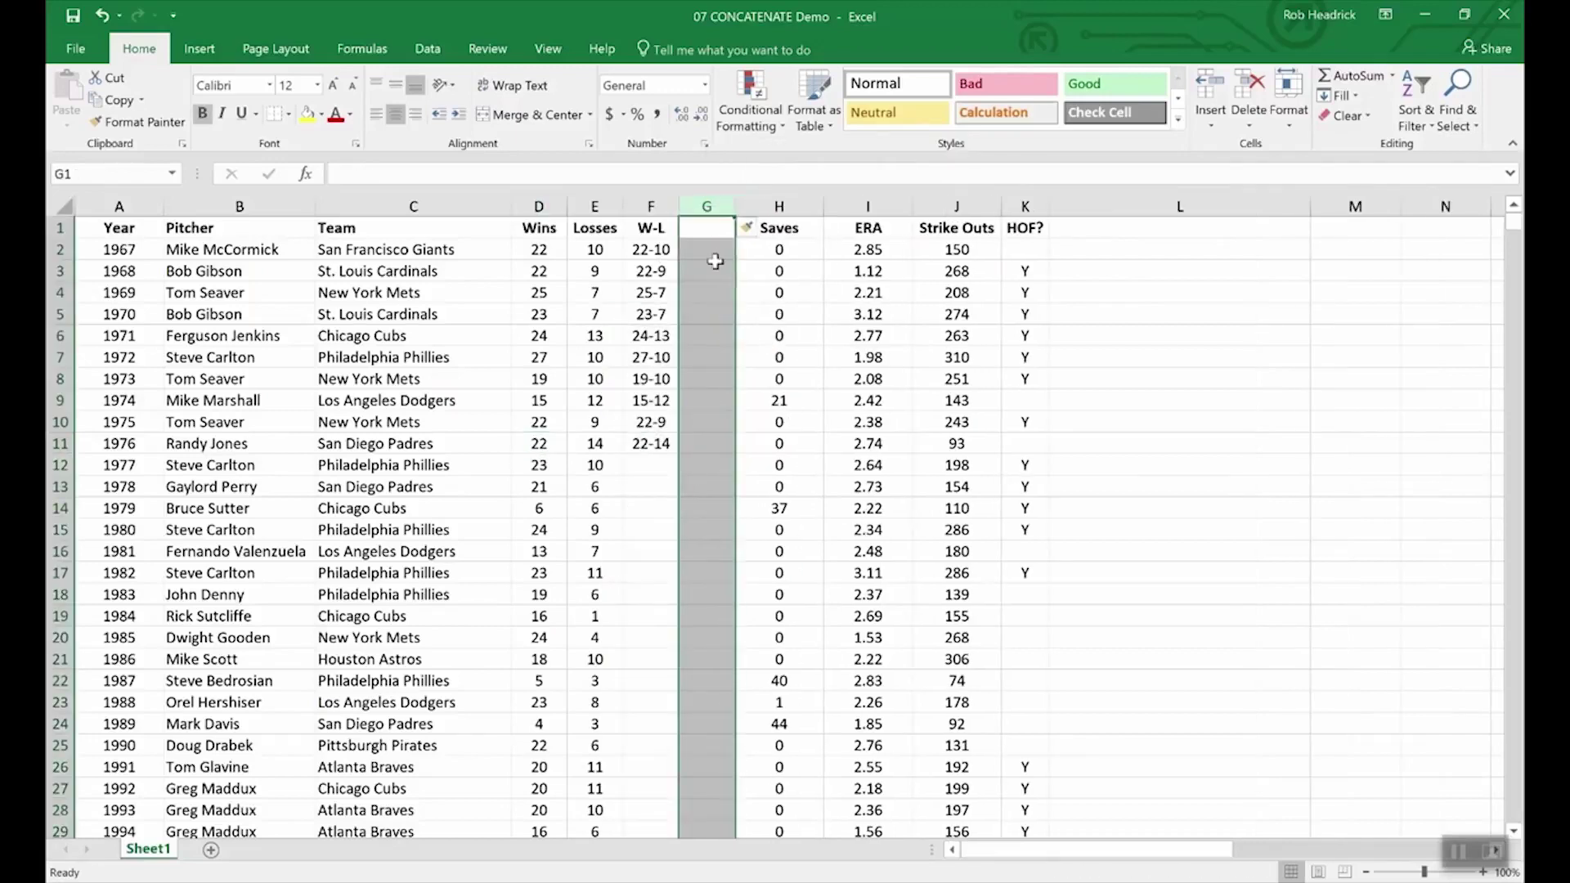
{"action": "left_click", "coordinate": [705, 229]}
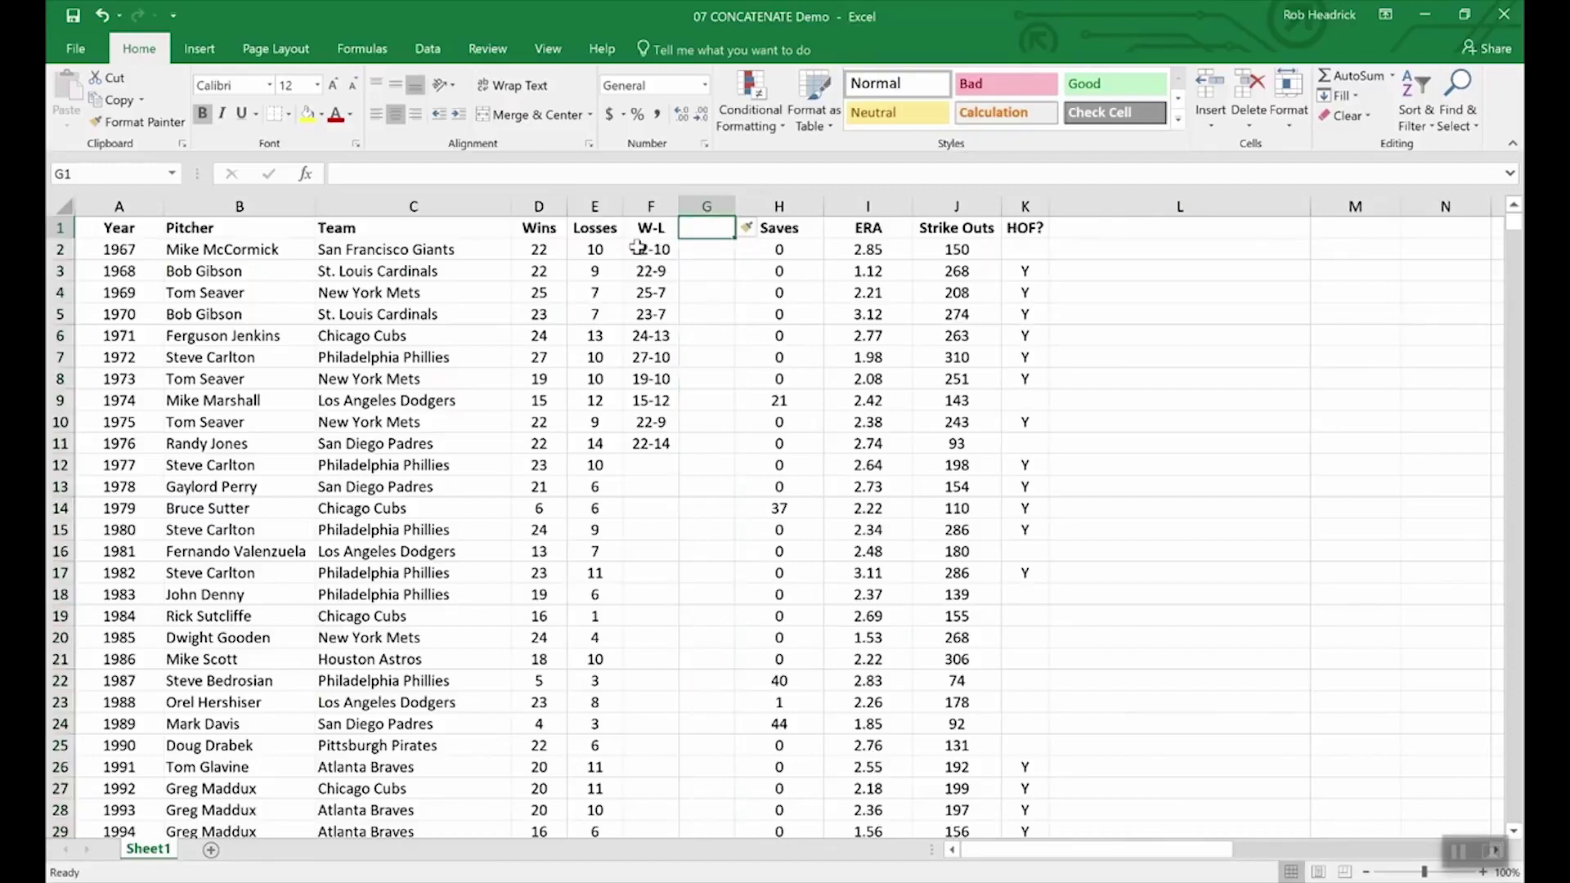
- Copy the W-L results F2:F11 and paste them into G2:G11 as values
{"action": "left_click_drag", "start_coordinate": [639, 249], "coordinate": [651, 446]}
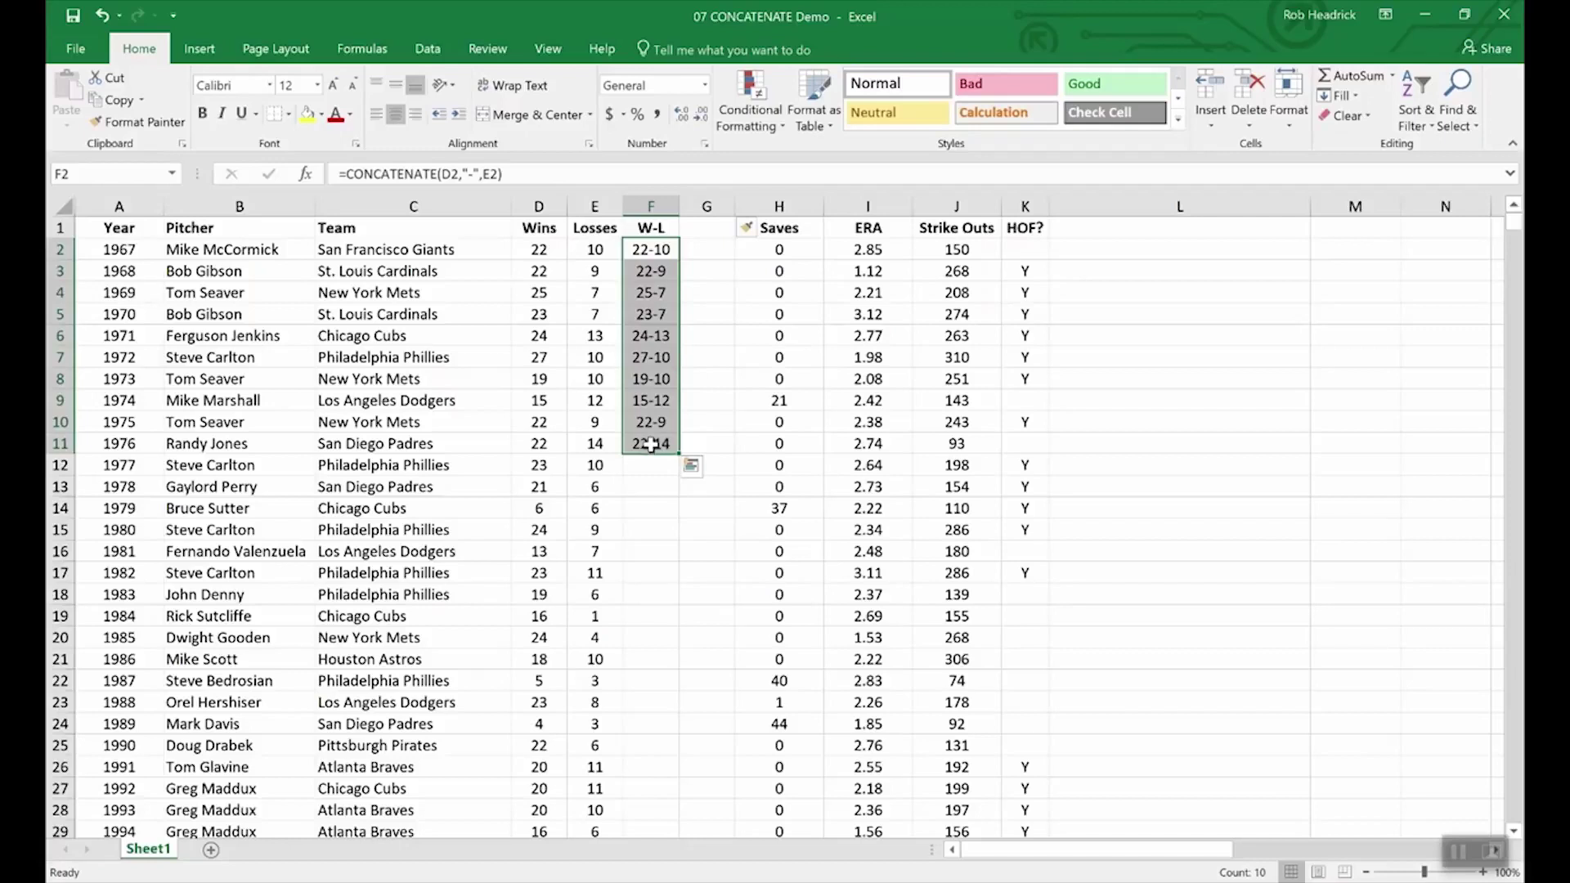
{"action": "key", "text": "ctrl+c"}
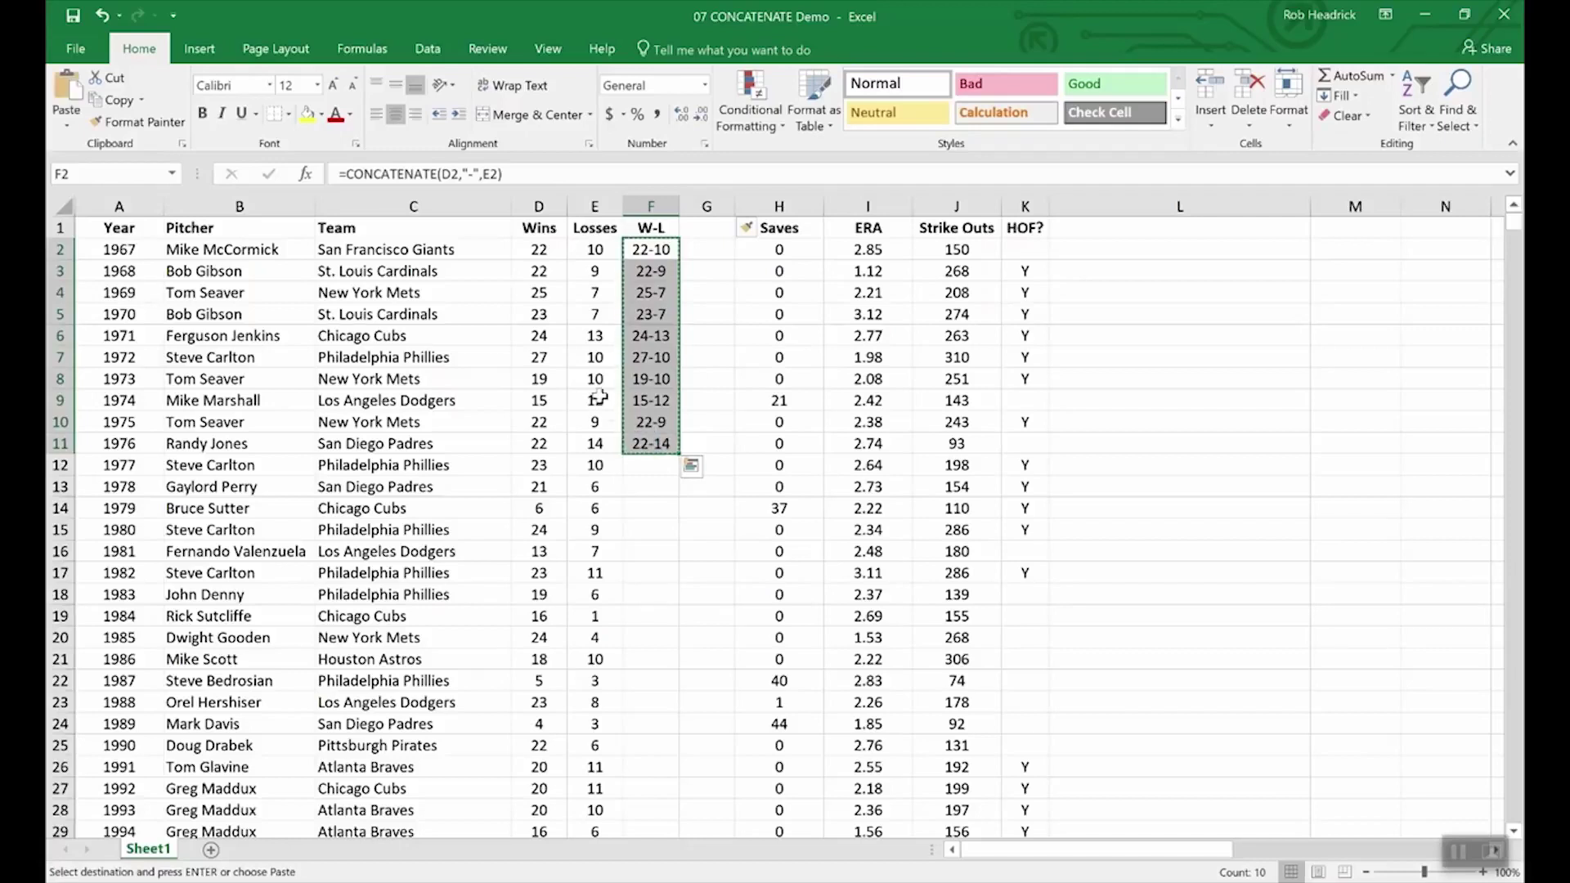
{"action": "left_click", "coordinate": [67, 126]}
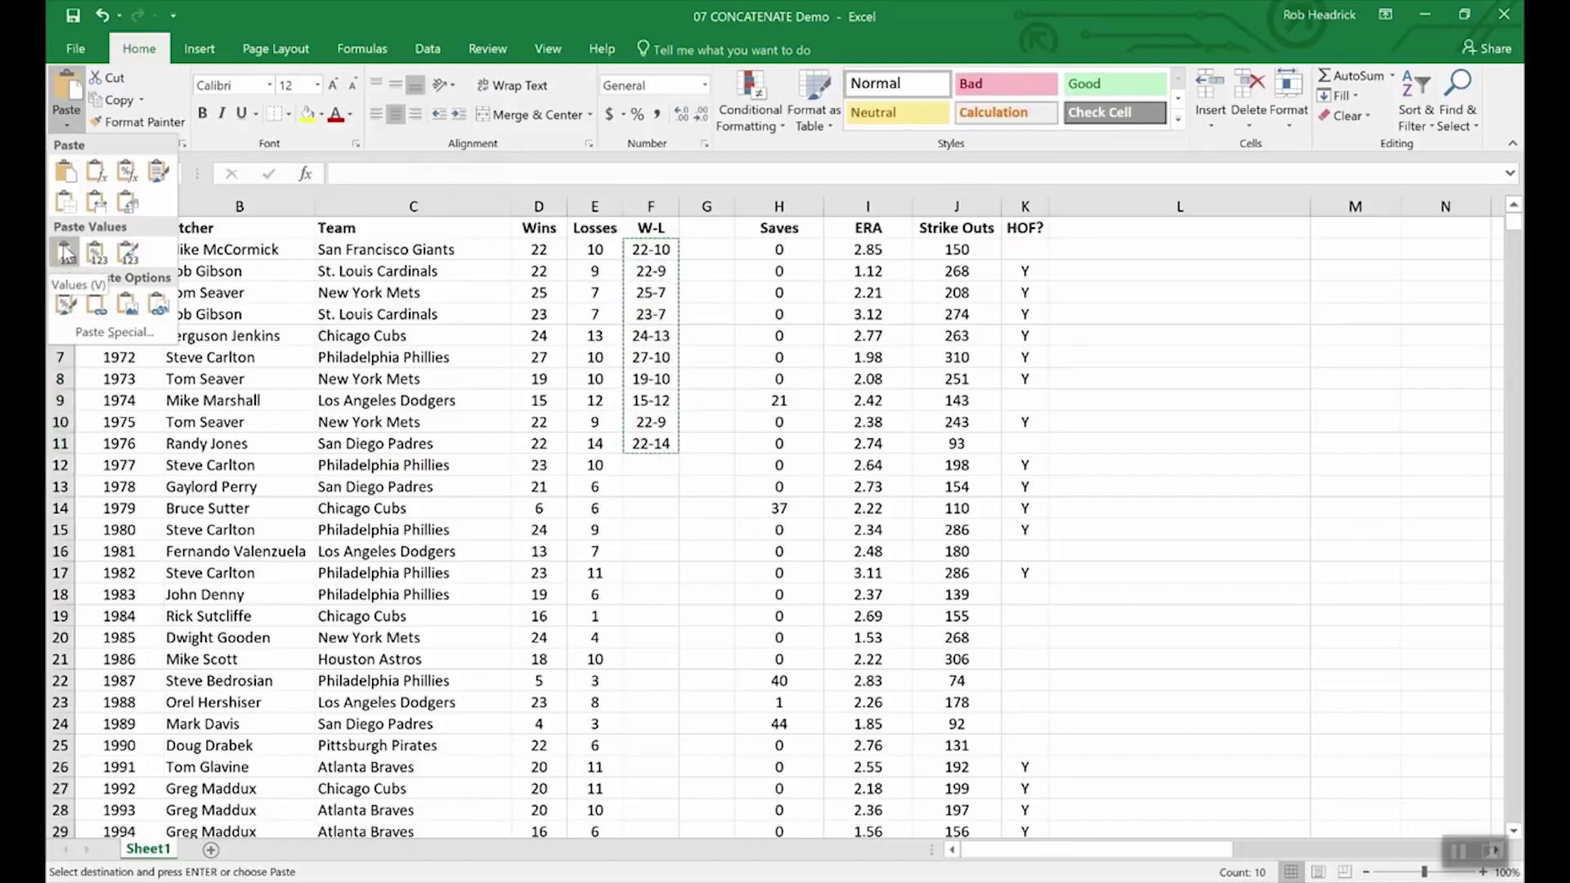
{"action": "left_click", "coordinate": [708, 245]}
{"action": "left_click_drag", "start_coordinate": [708, 249], "coordinate": [712, 451]}
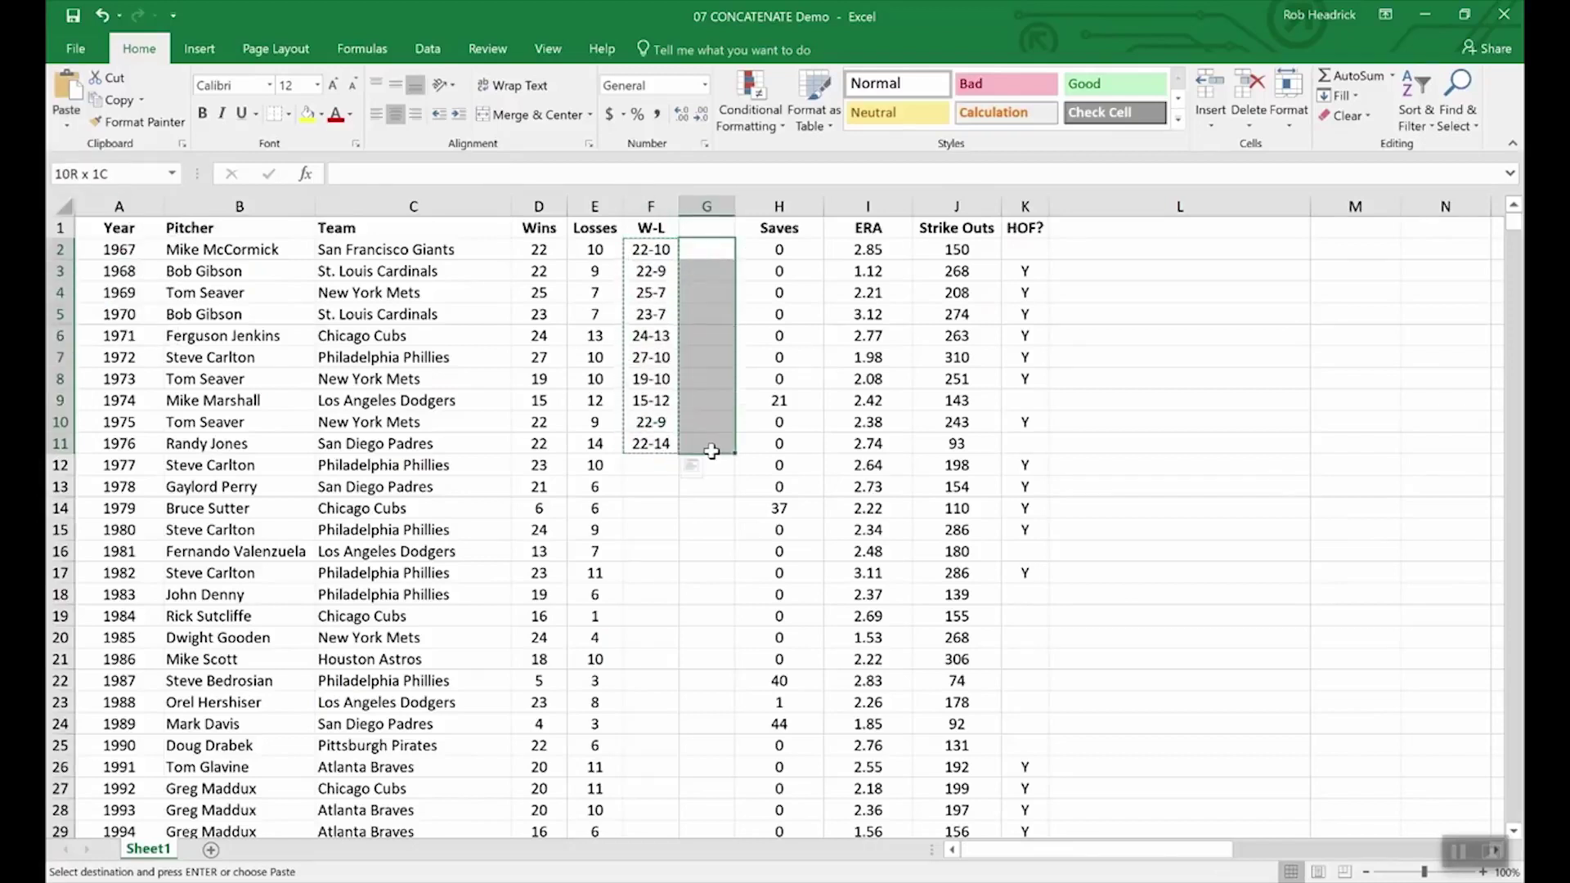
{"action": "left_click", "coordinate": [67, 124]}
{"action": "left_click", "coordinate": [65, 254]}
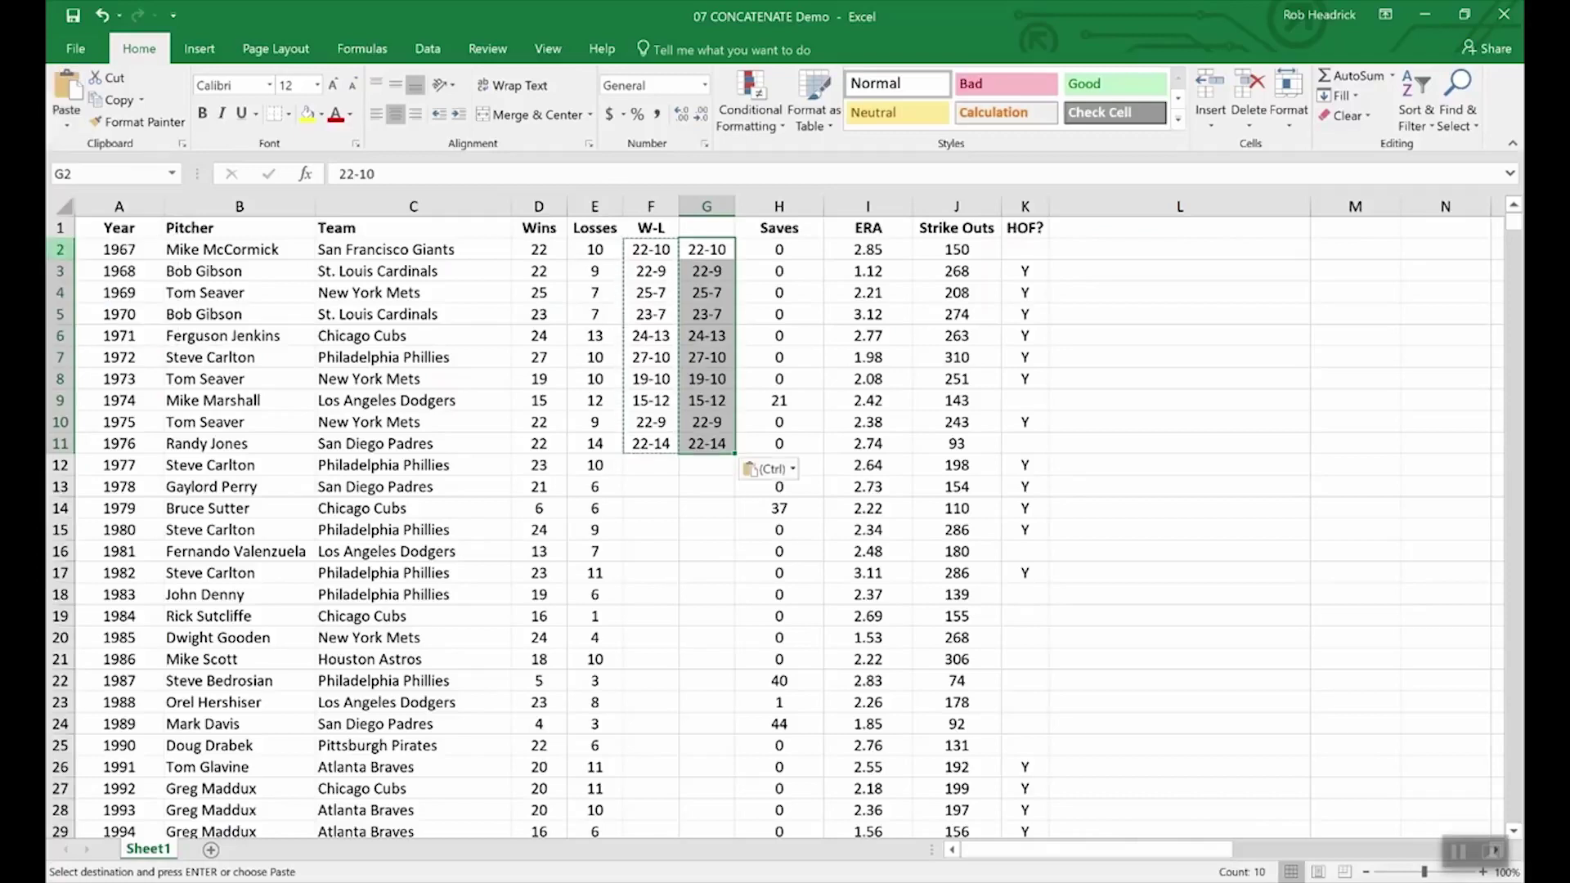
{"action": "left_click", "coordinate": [704, 486]}
{"action": "left_click", "coordinate": [642, 312]}
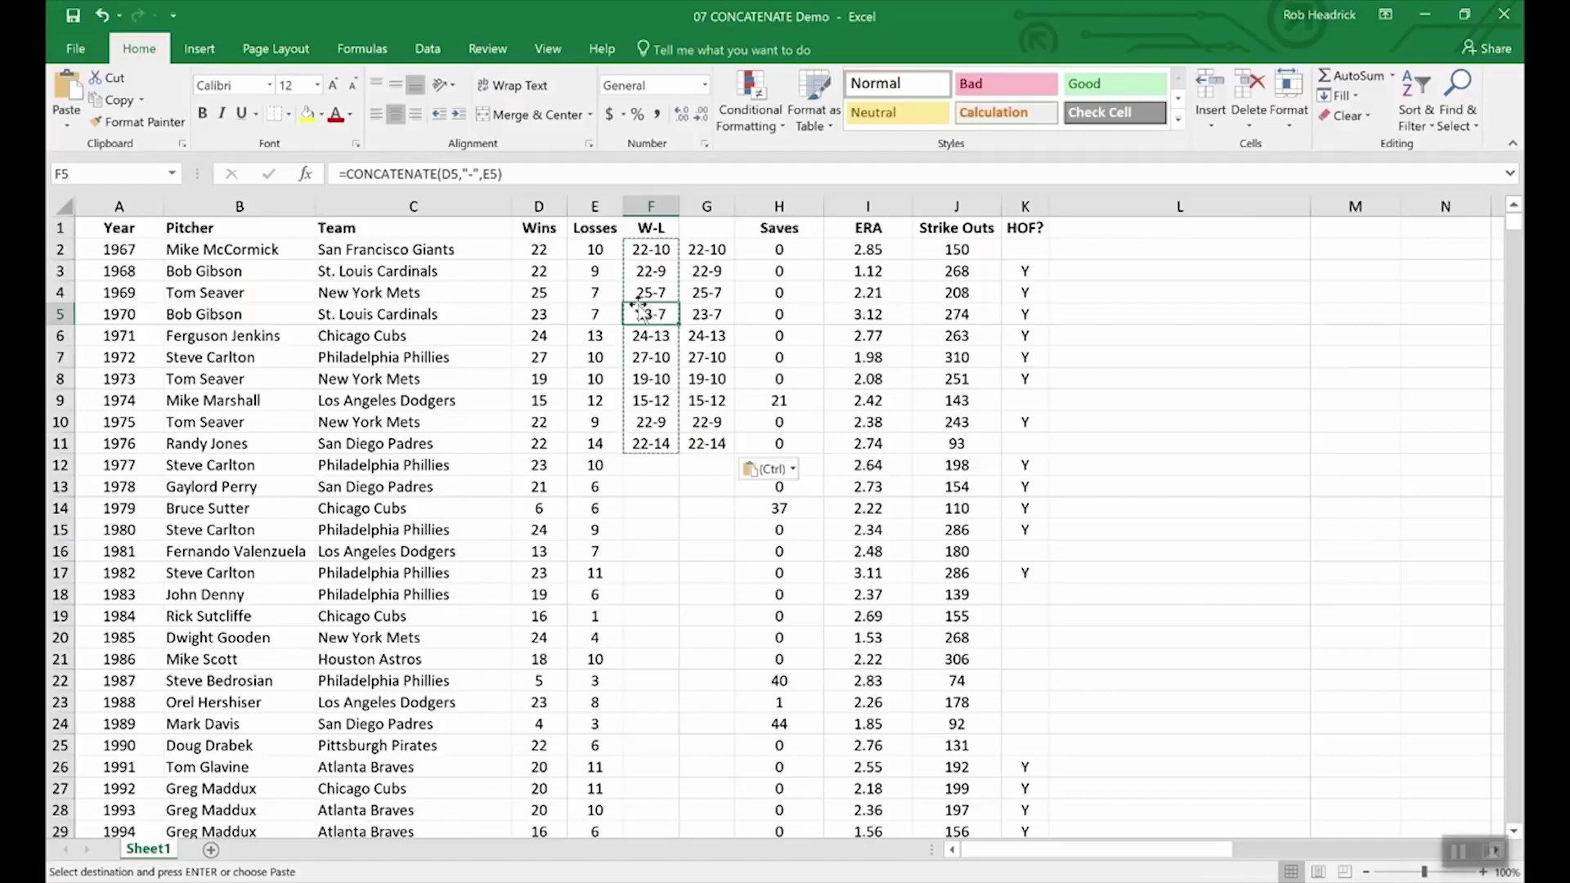
{"action": "left_click", "coordinate": [707, 319]}
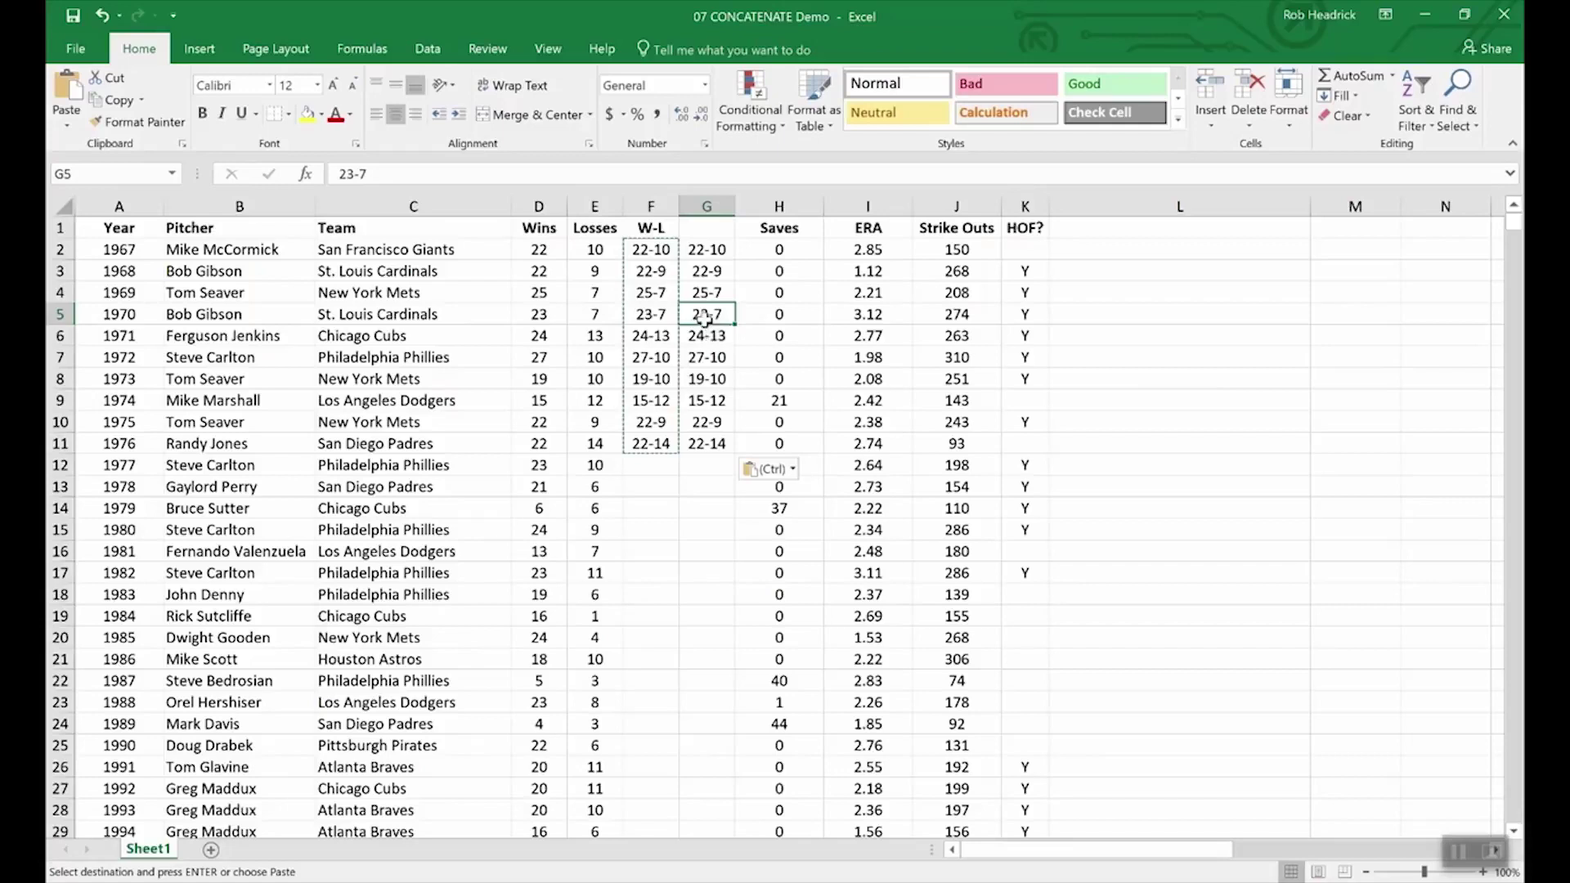
{"action": "left_click", "coordinate": [533, 508]}
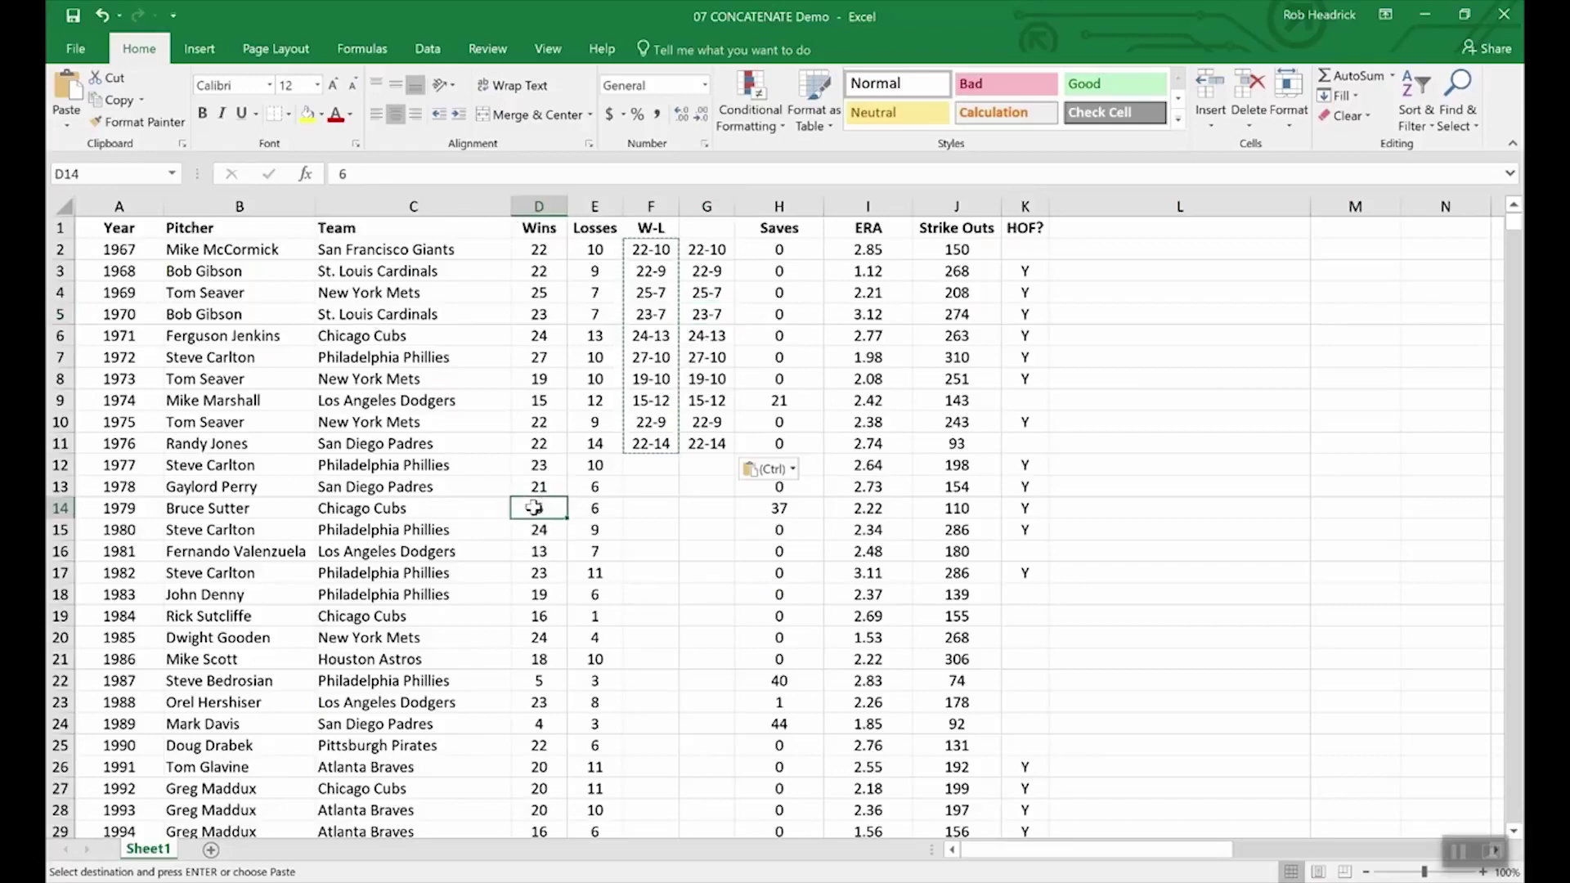
{"action": "left_click", "coordinate": [554, 485]}
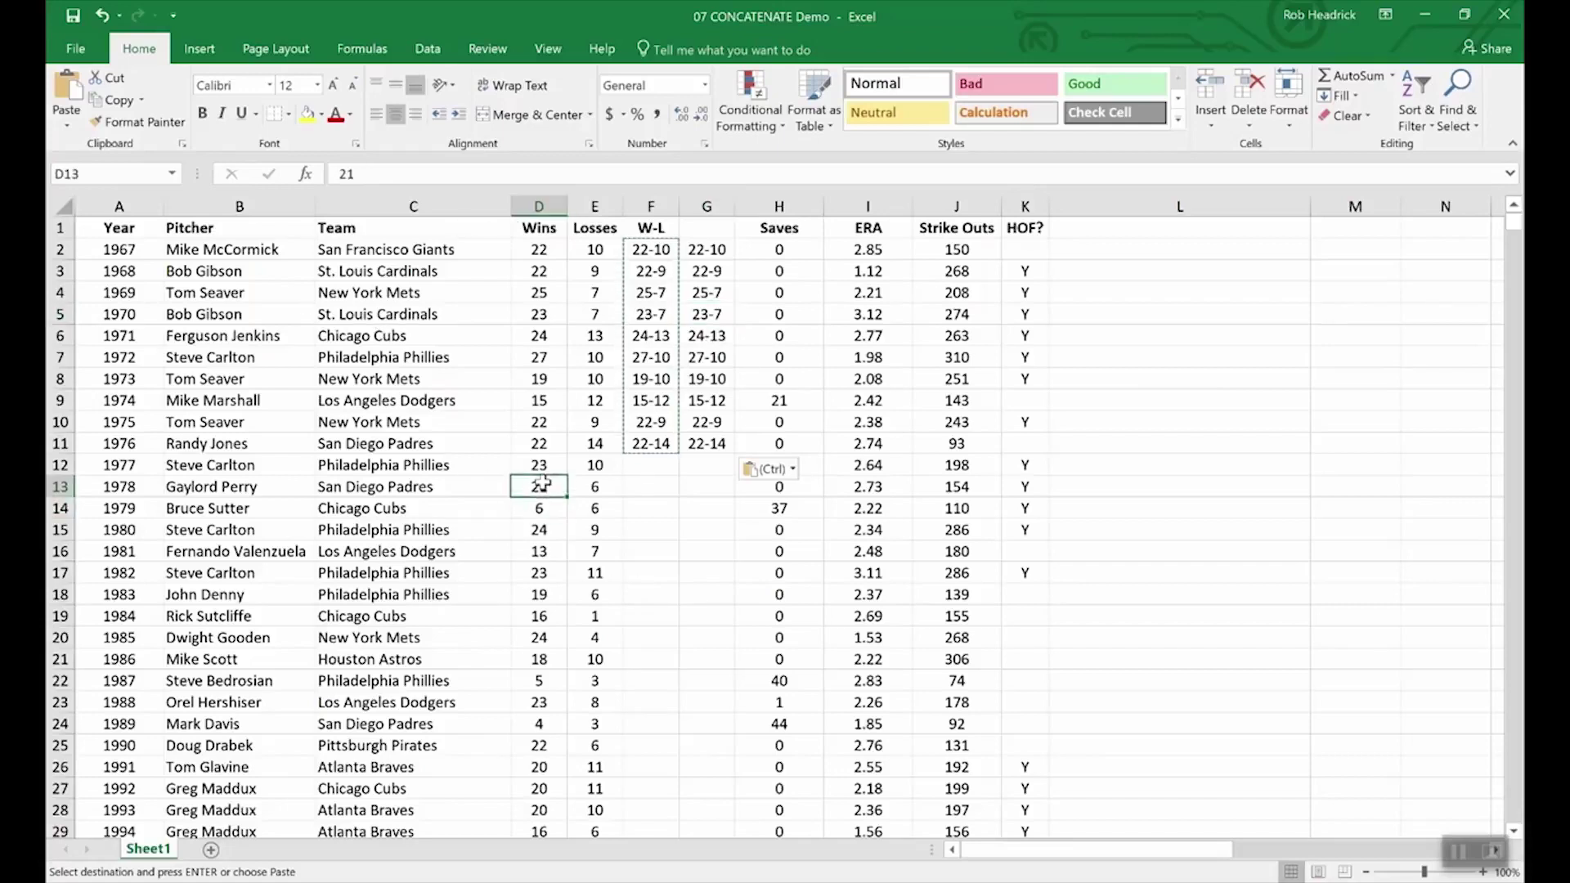
{"action": "left_click", "coordinate": [612, 486]}
{"action": "left_click", "coordinate": [603, 465]}
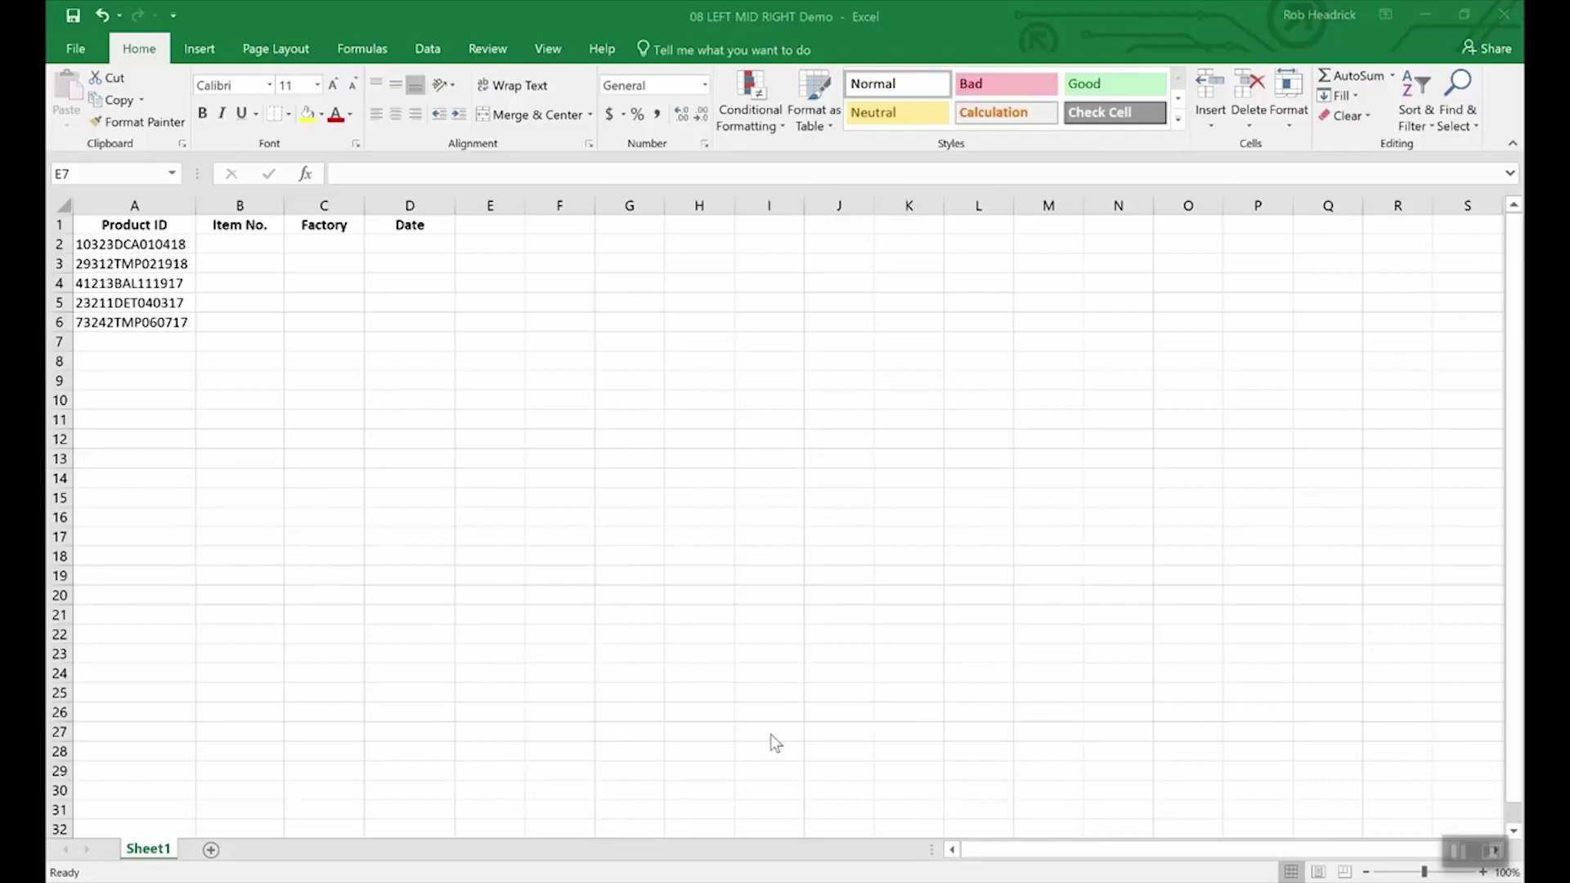
{"action": "left_click", "coordinate": [707, 631]}
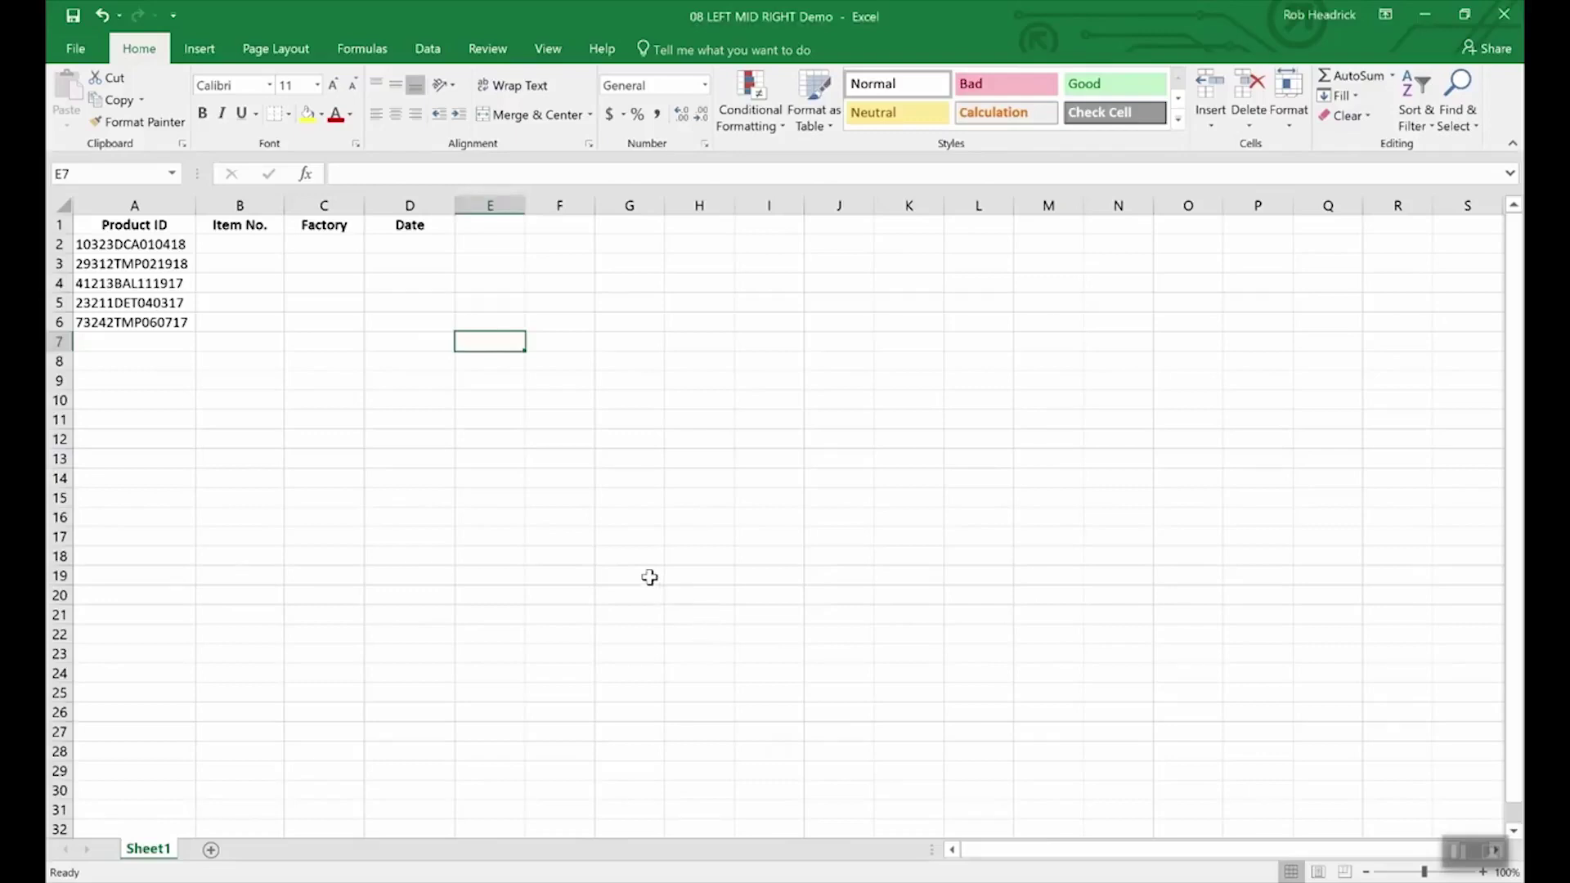
{"action": "left_click", "coordinate": [167, 245]}
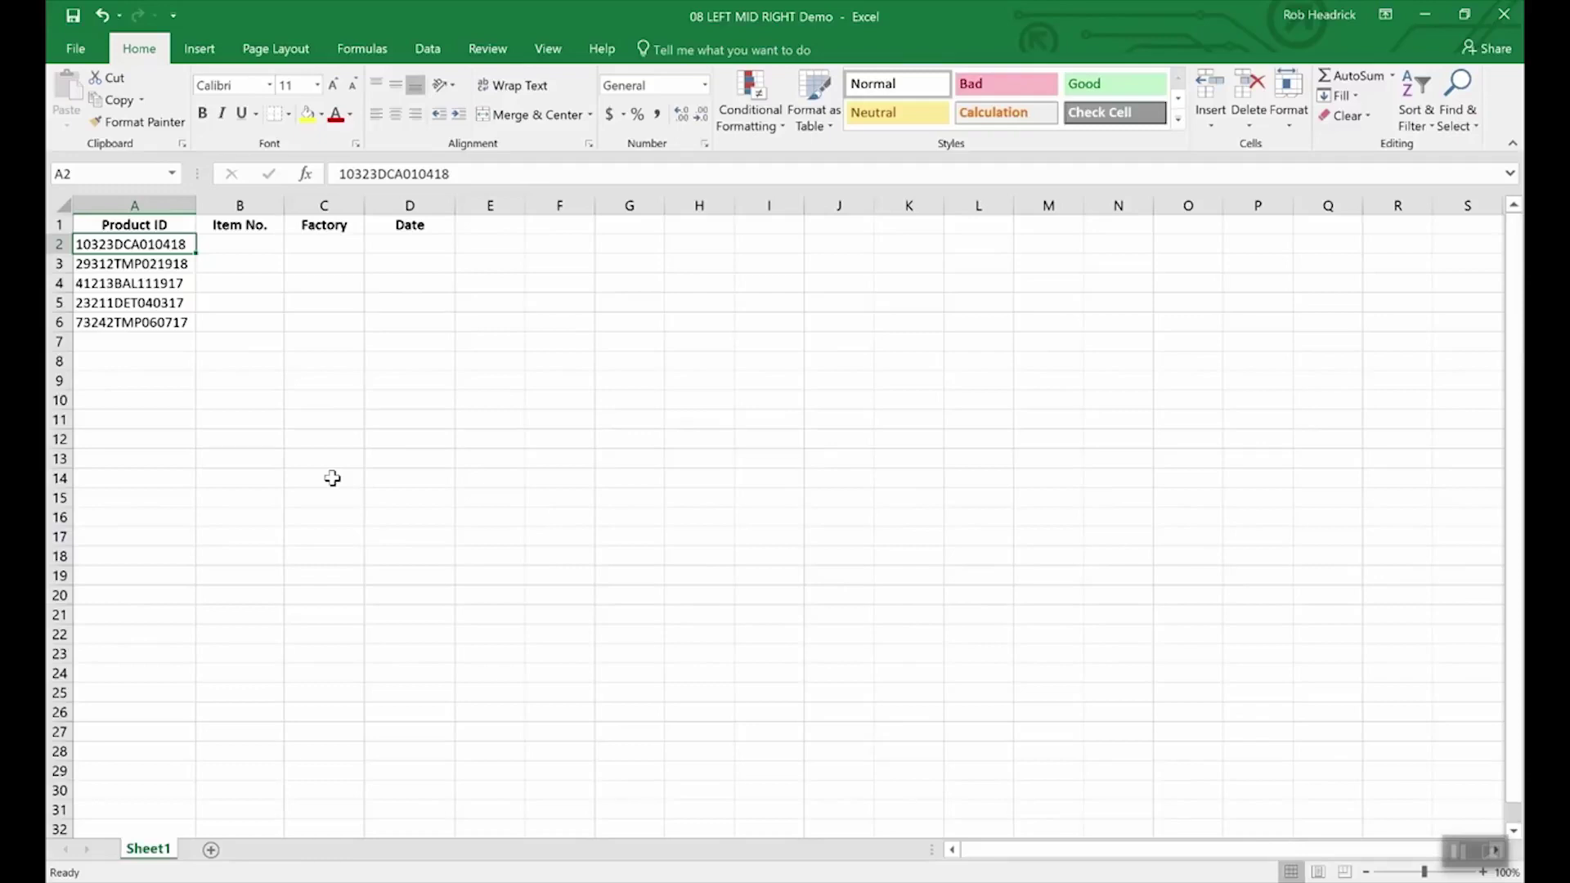
- Enter =RIGHT(A2,6) in D2 to extract the date 010418
{"action": "left_click", "coordinate": [414, 246]}
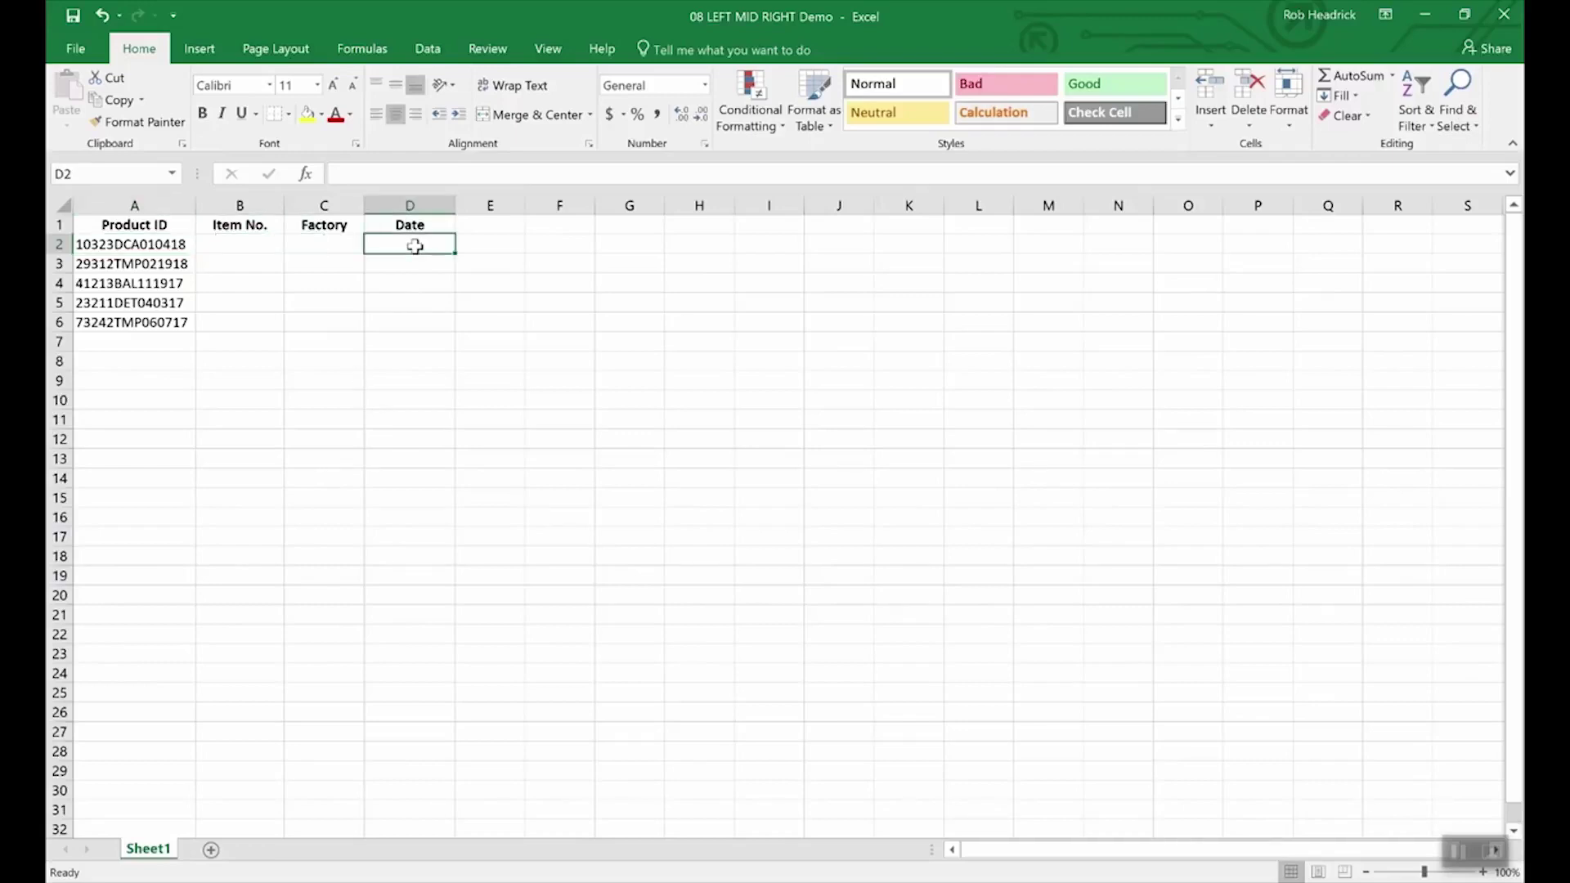
{"action": "type", "text": "=righ"}
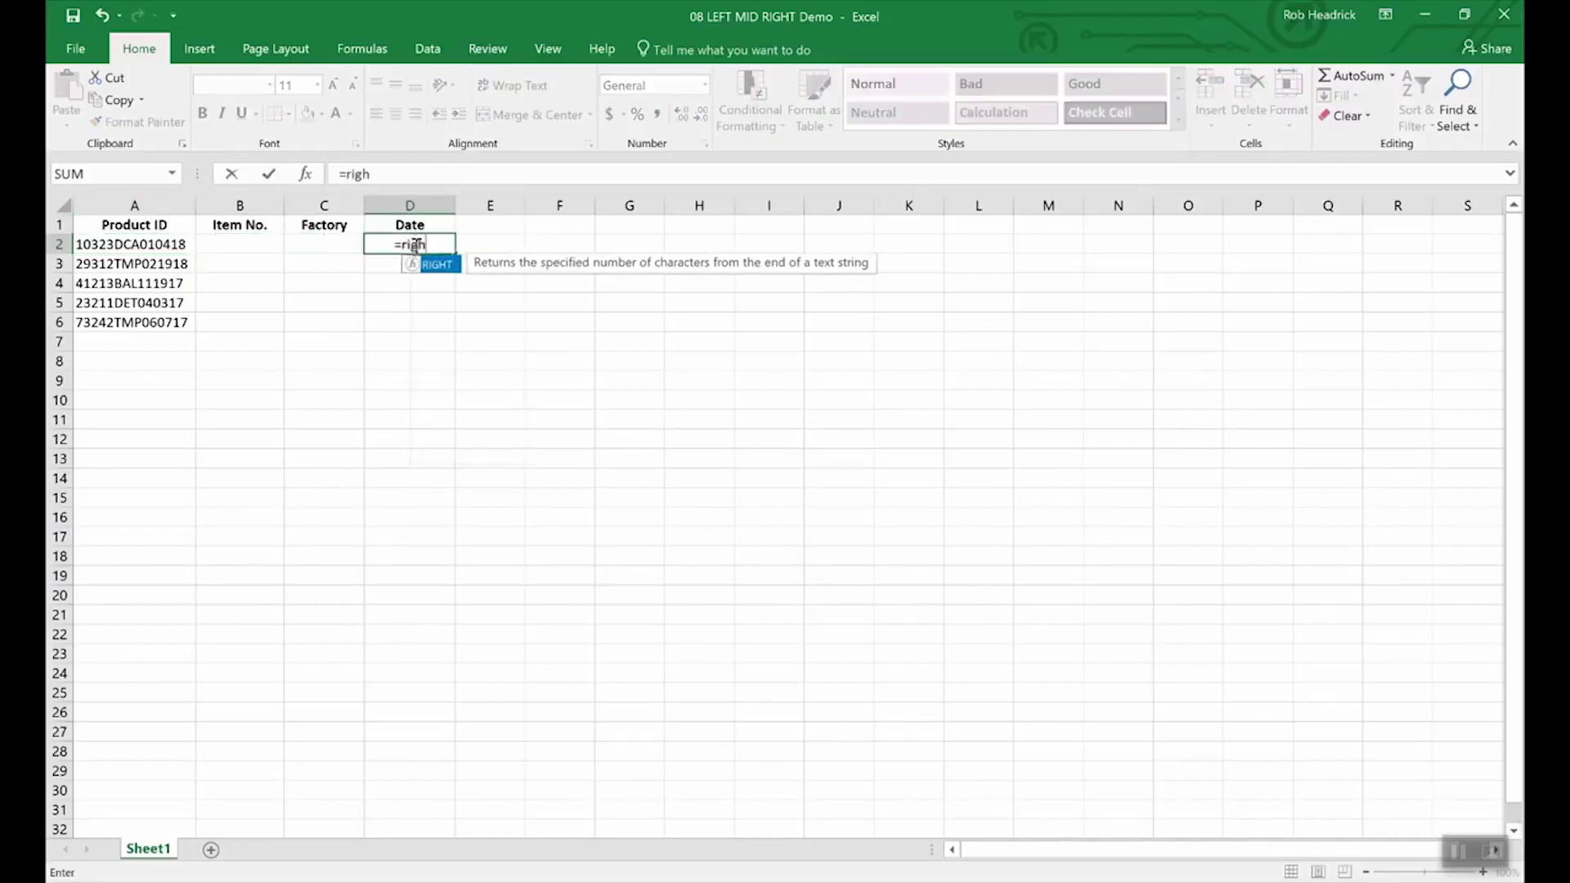
{"action": "type", "text": "t("}
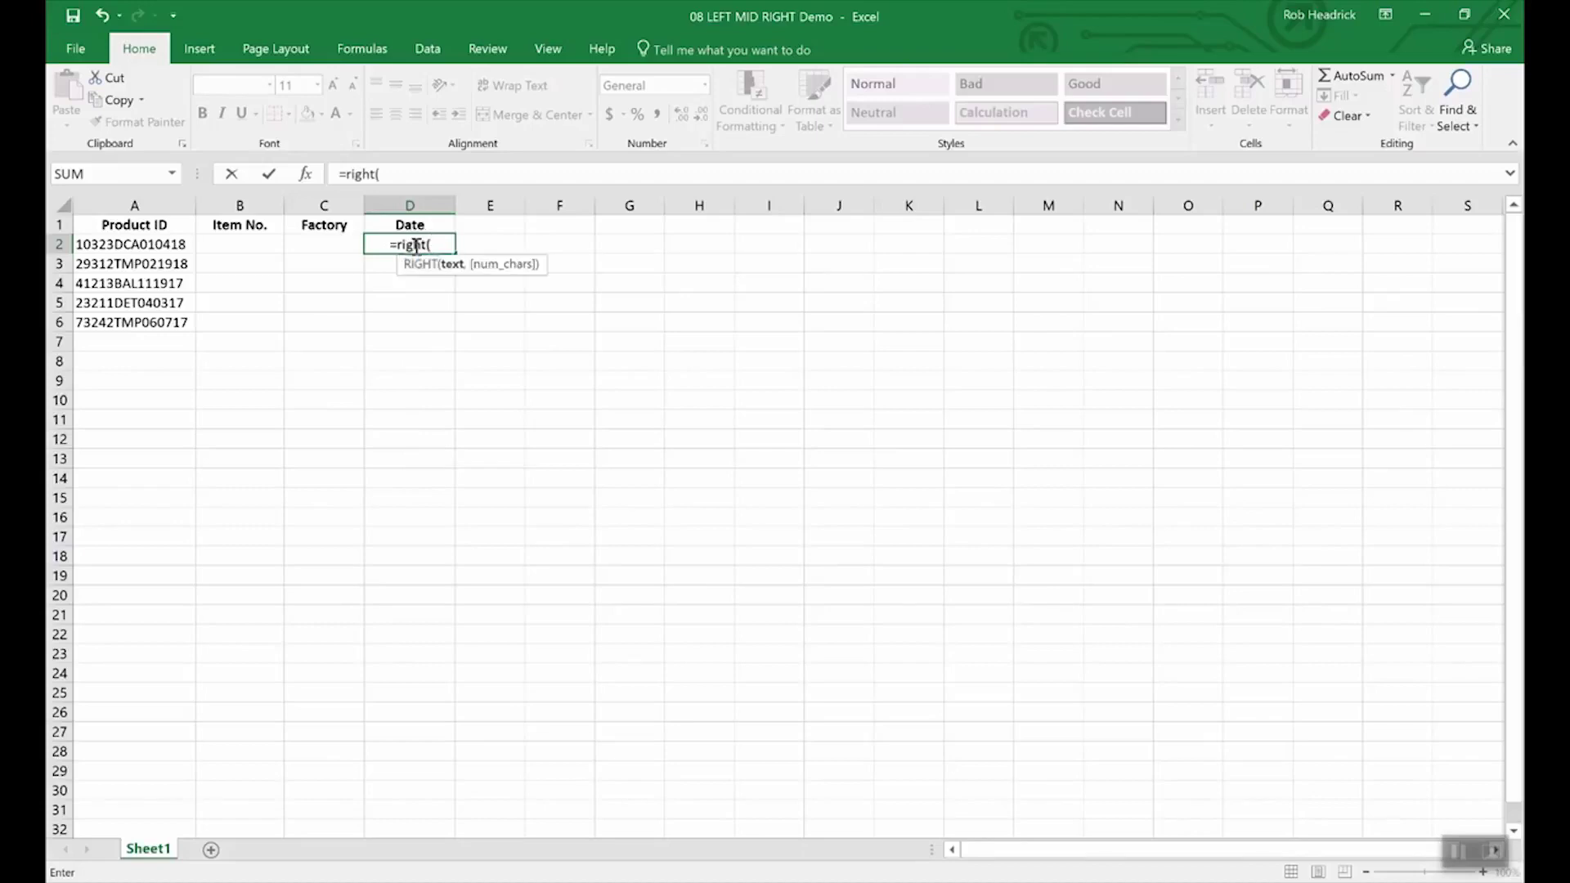
{"action": "type", "text": "a2"}
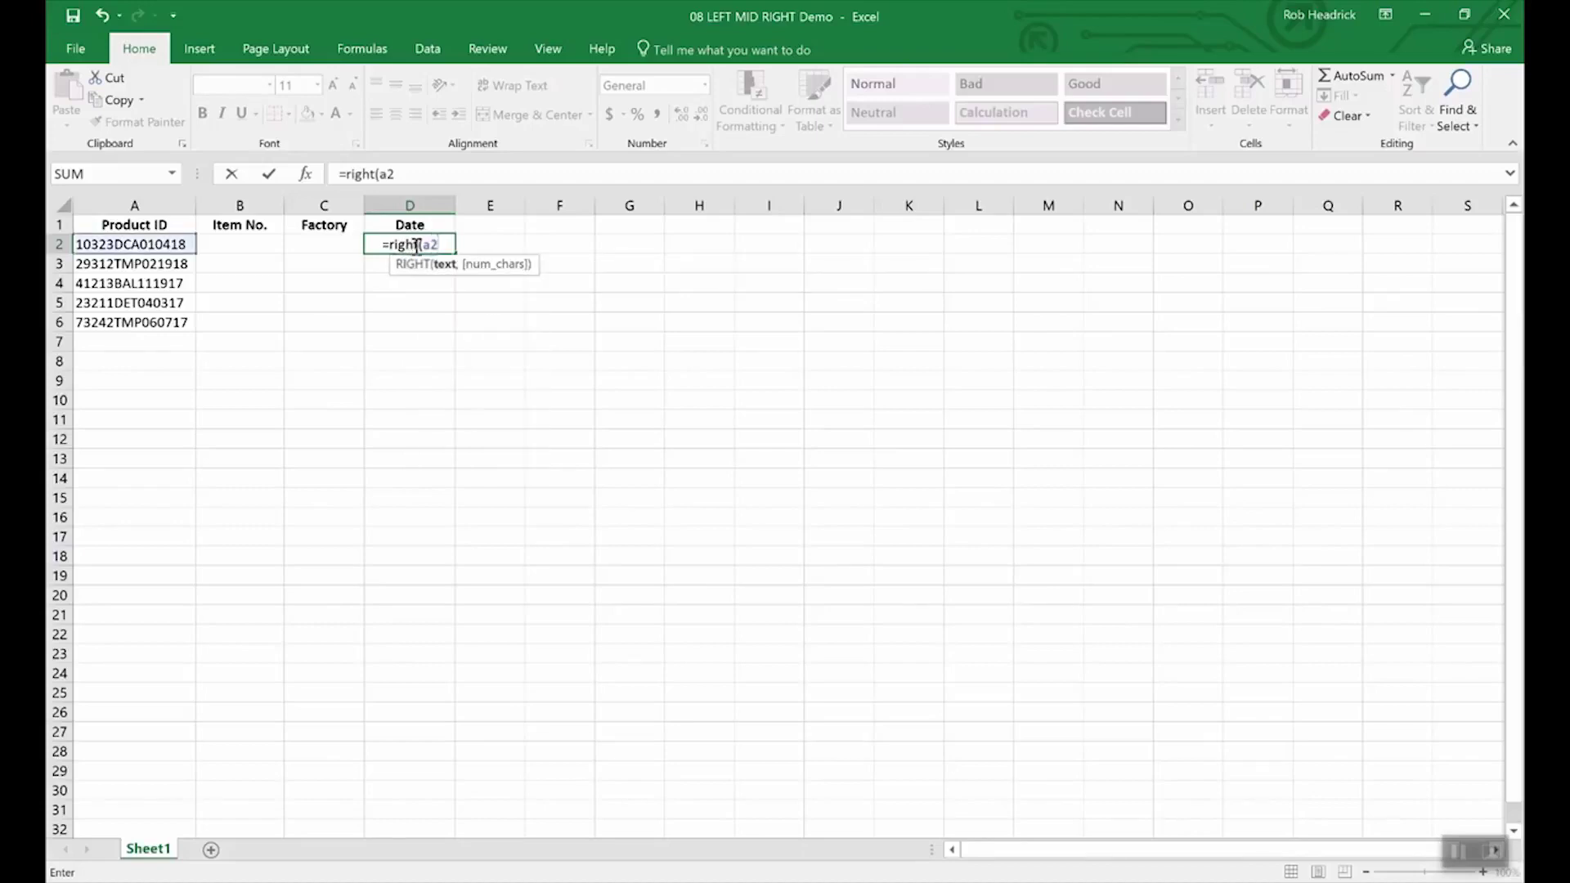
{"action": "type", "text": ","}
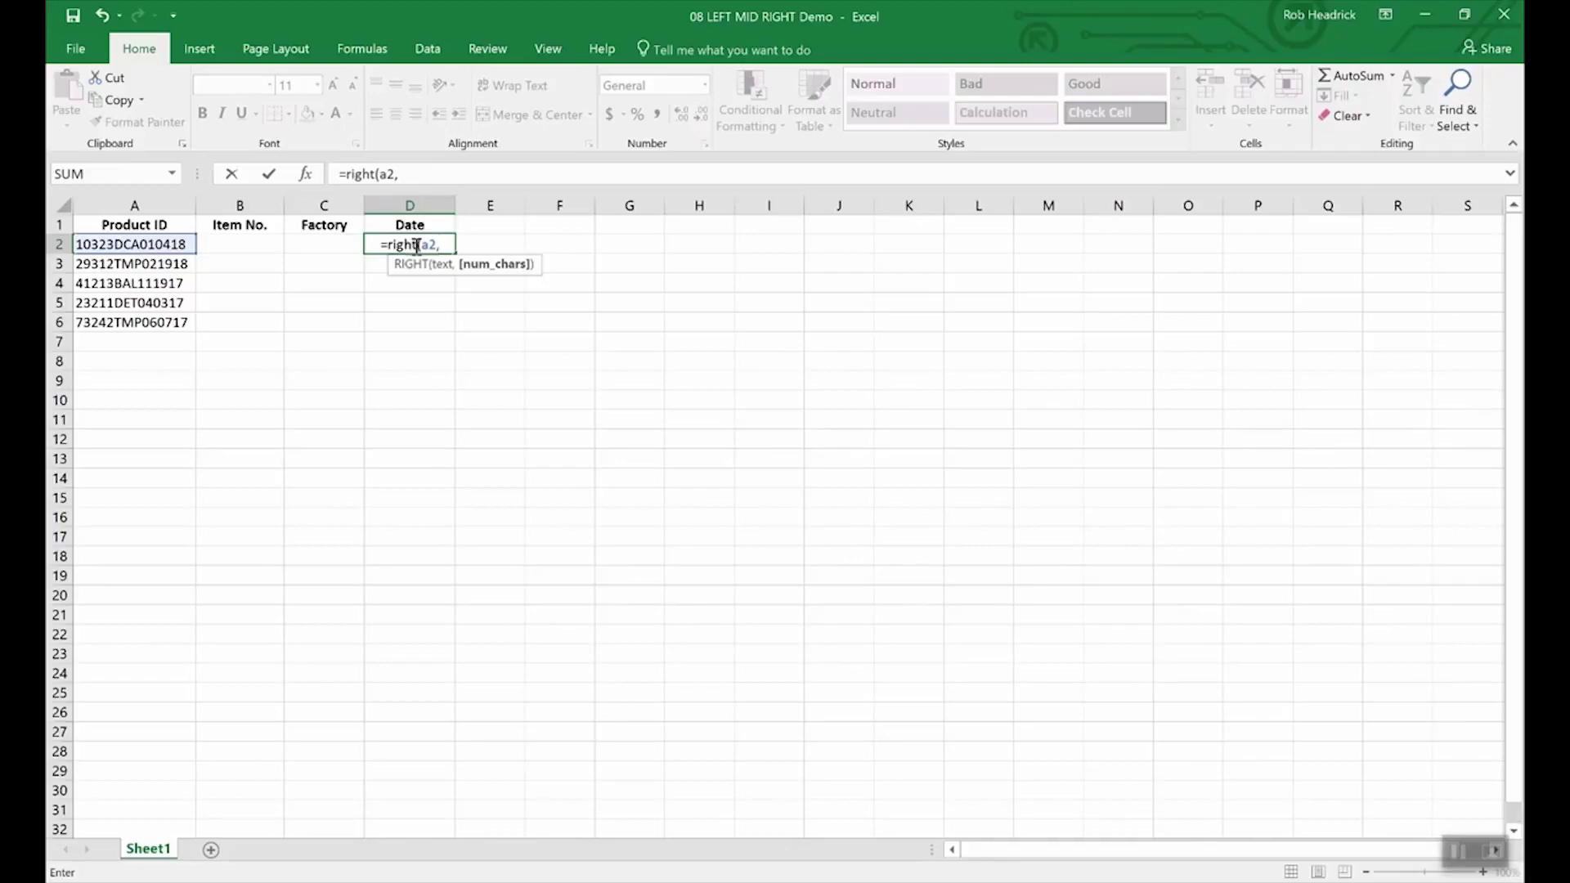
{"action": "type", "text": "6"}
{"action": "key", "text": "Return"}
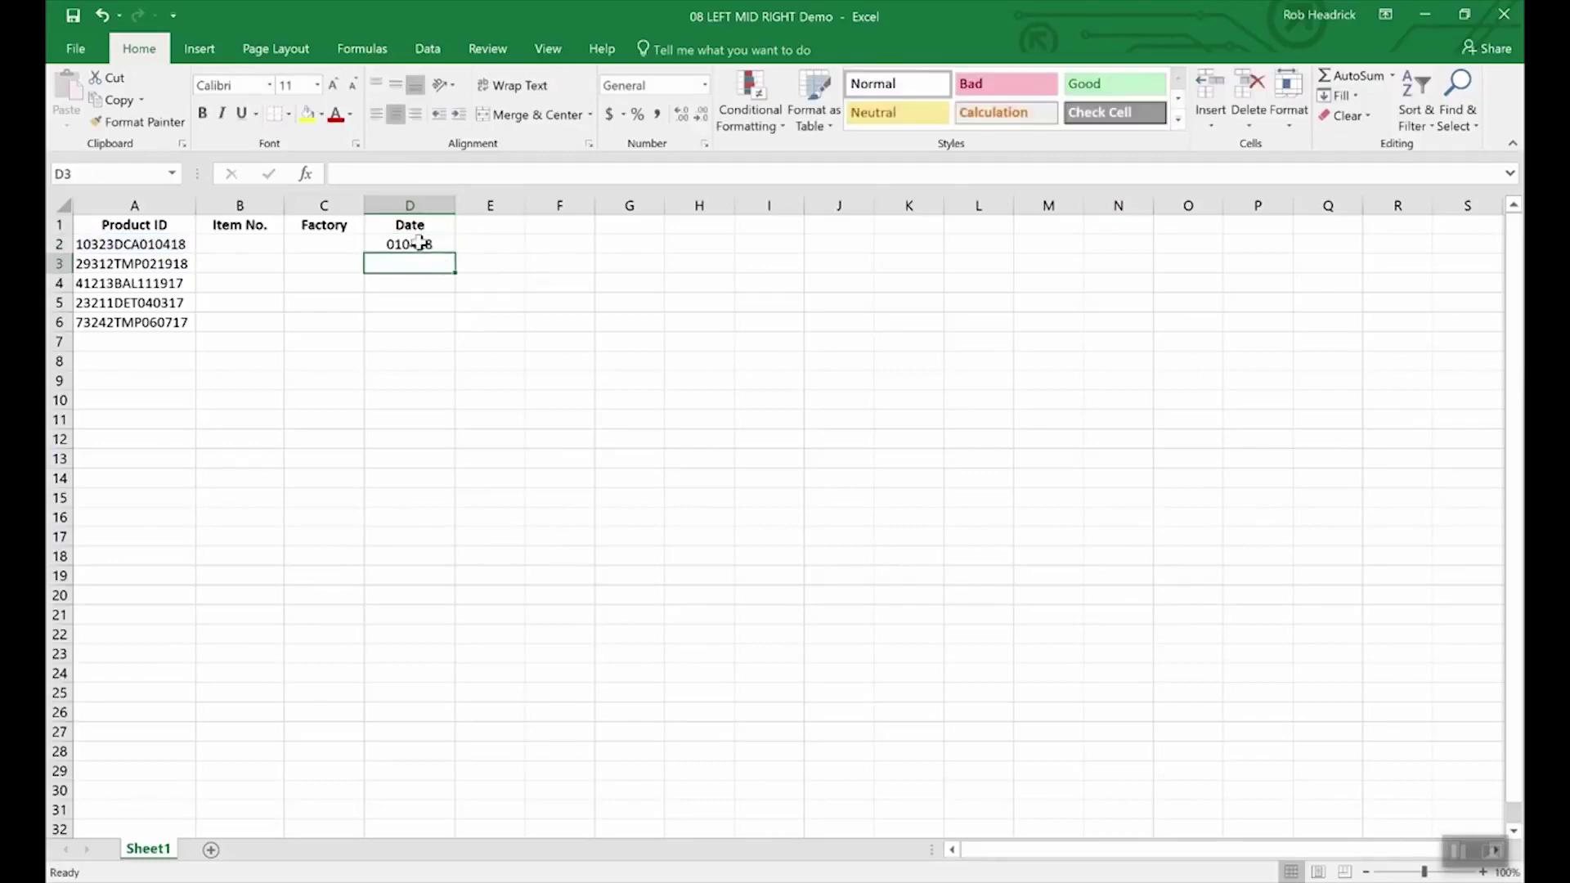
{"action": "left_click", "coordinate": [422, 245]}
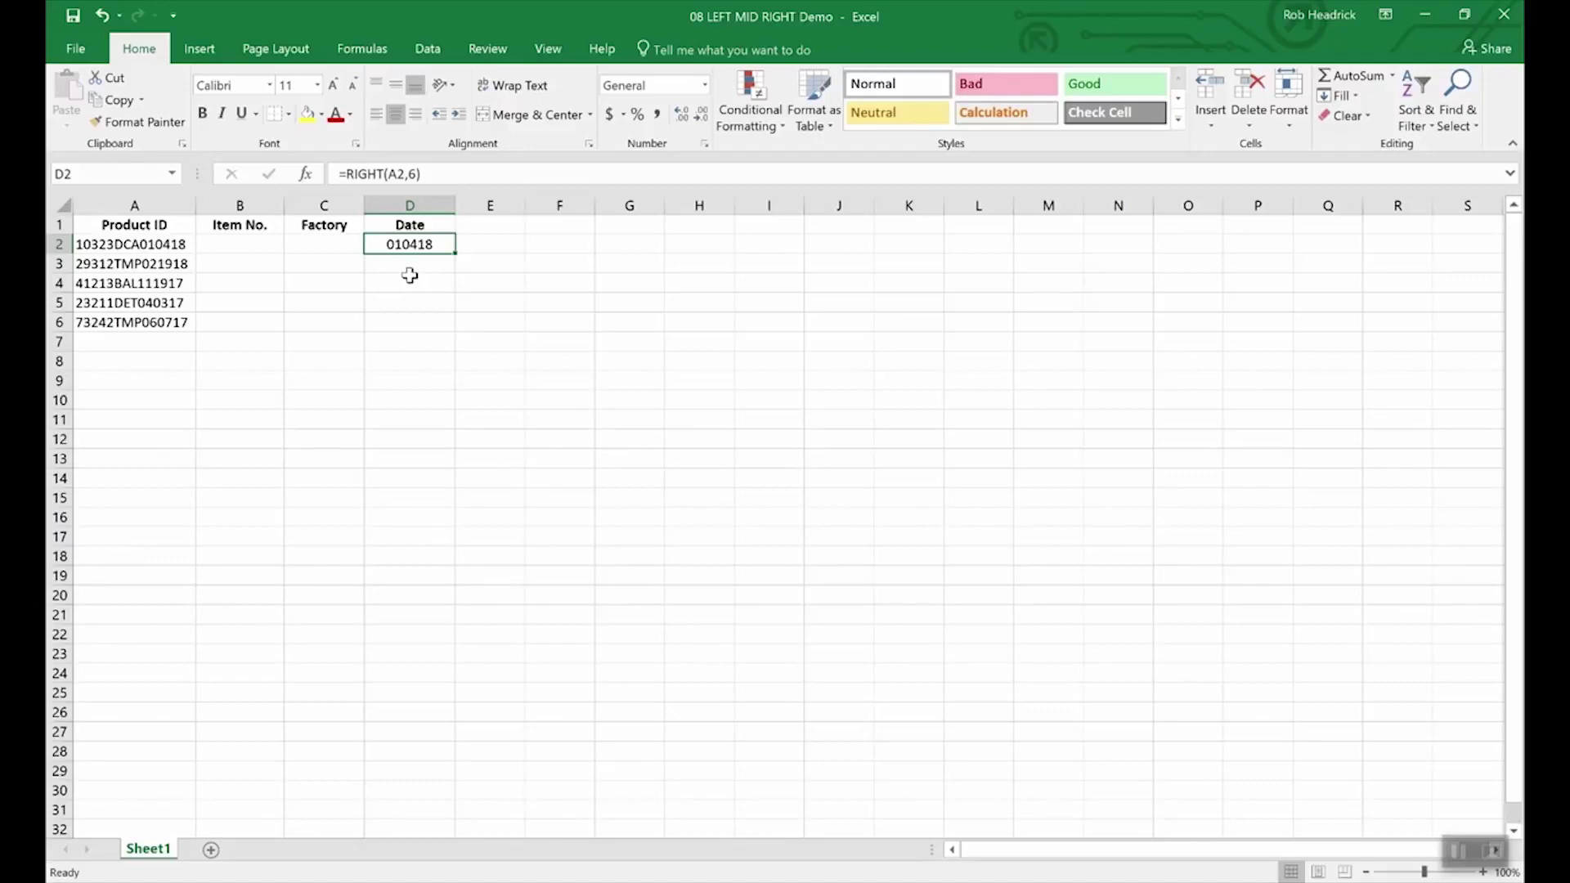
- Enter =LEFT(A2,5) in B2, returning item number 10323
{"action": "left_click", "coordinate": [246, 246]}
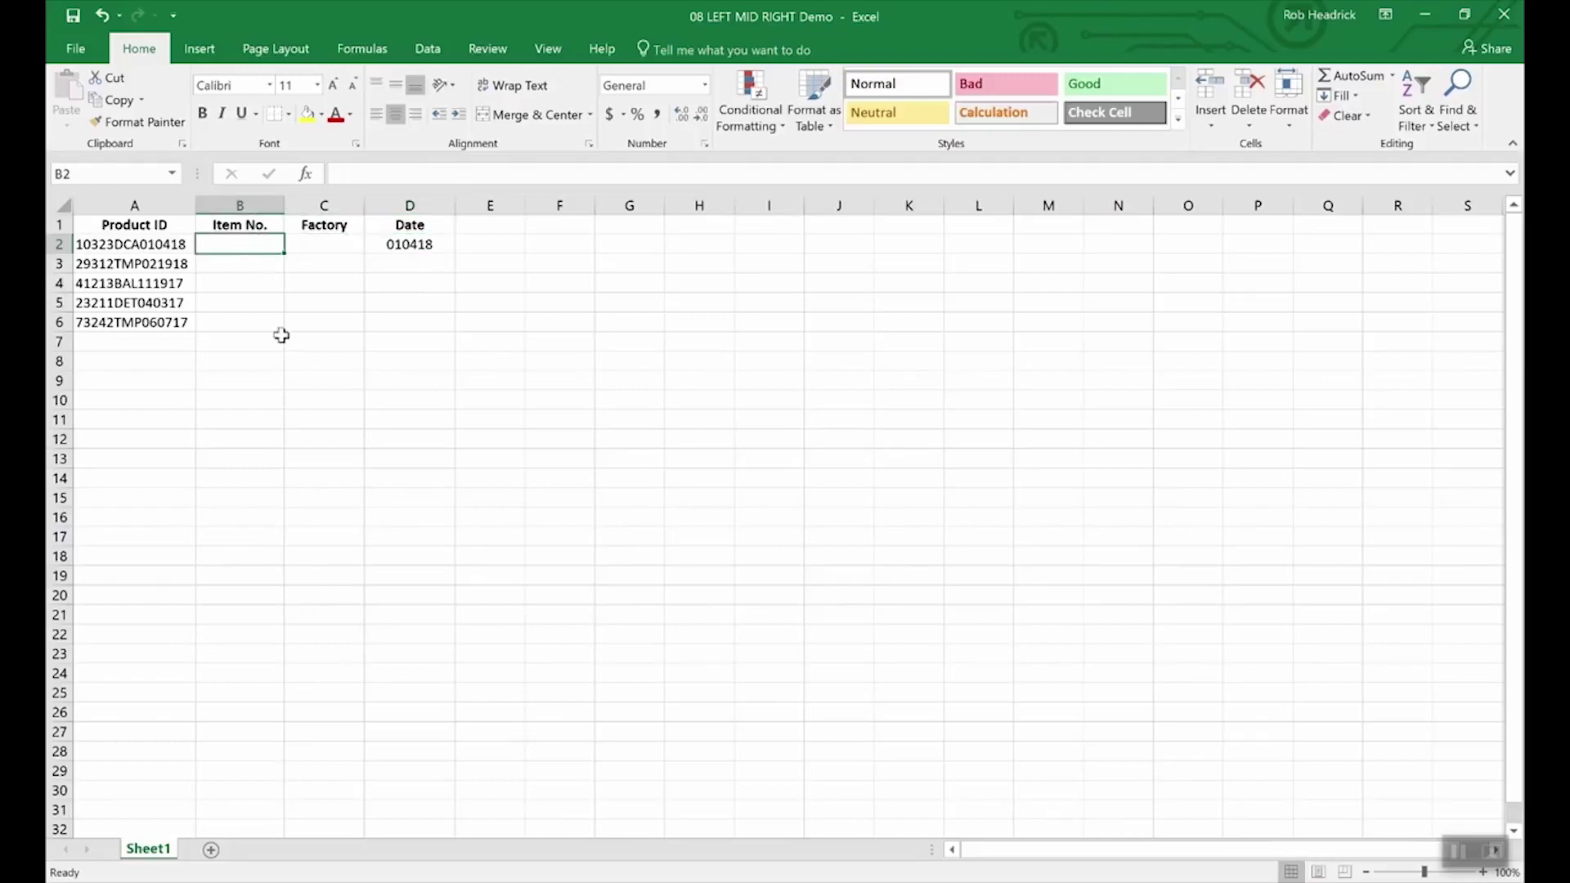
{"action": "type", "text": "=left(a"}
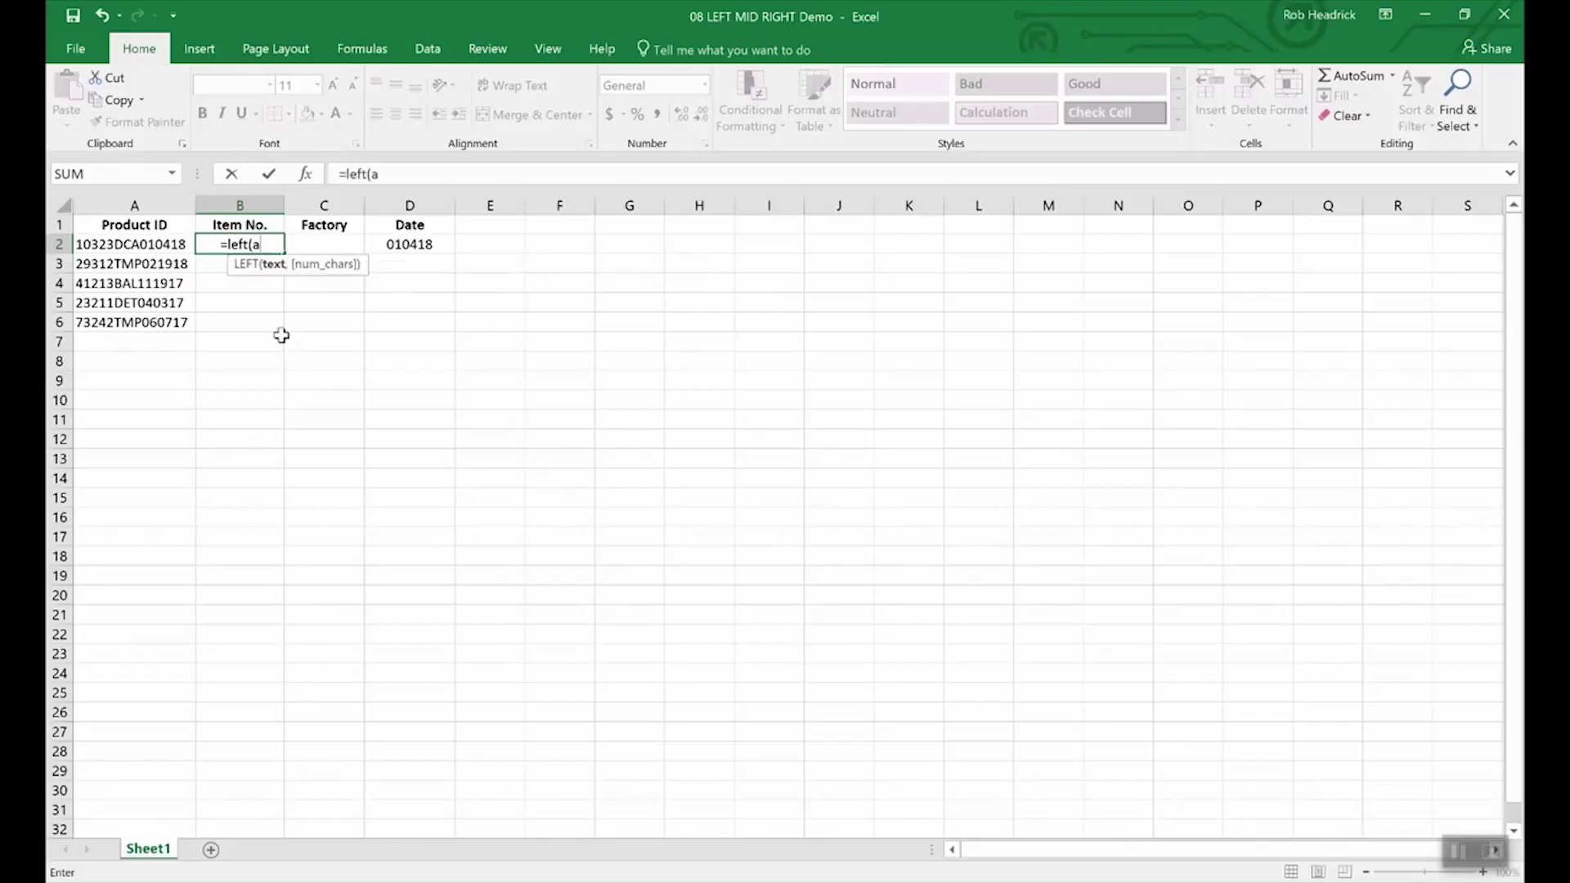
{"action": "type", "text": "2,5"}
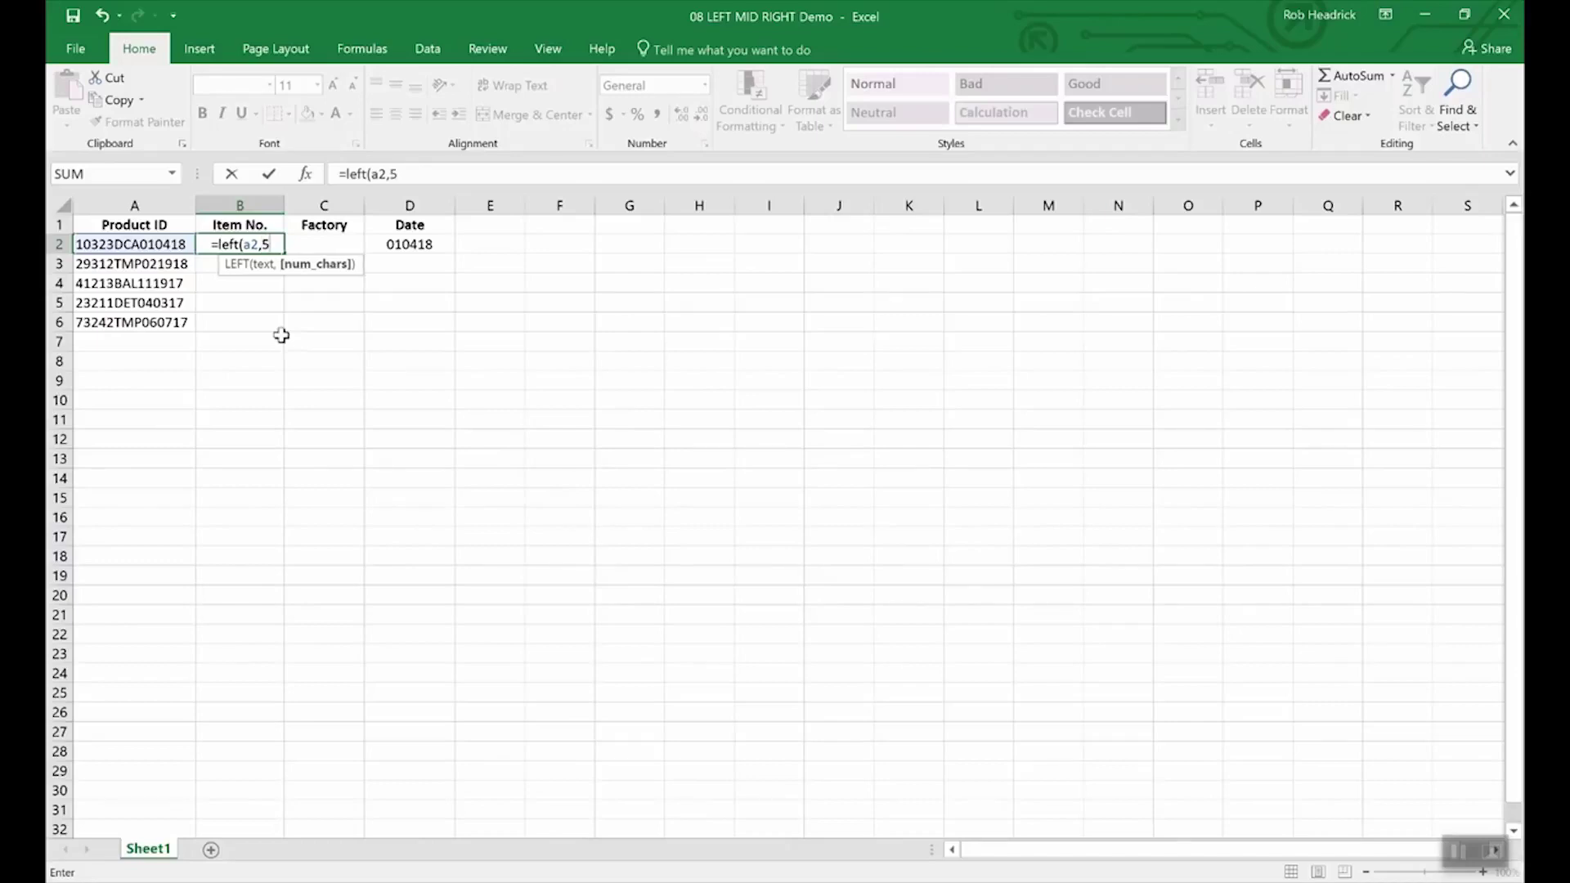
{"action": "type", "text": ")"}
{"action": "key", "text": "Return"}
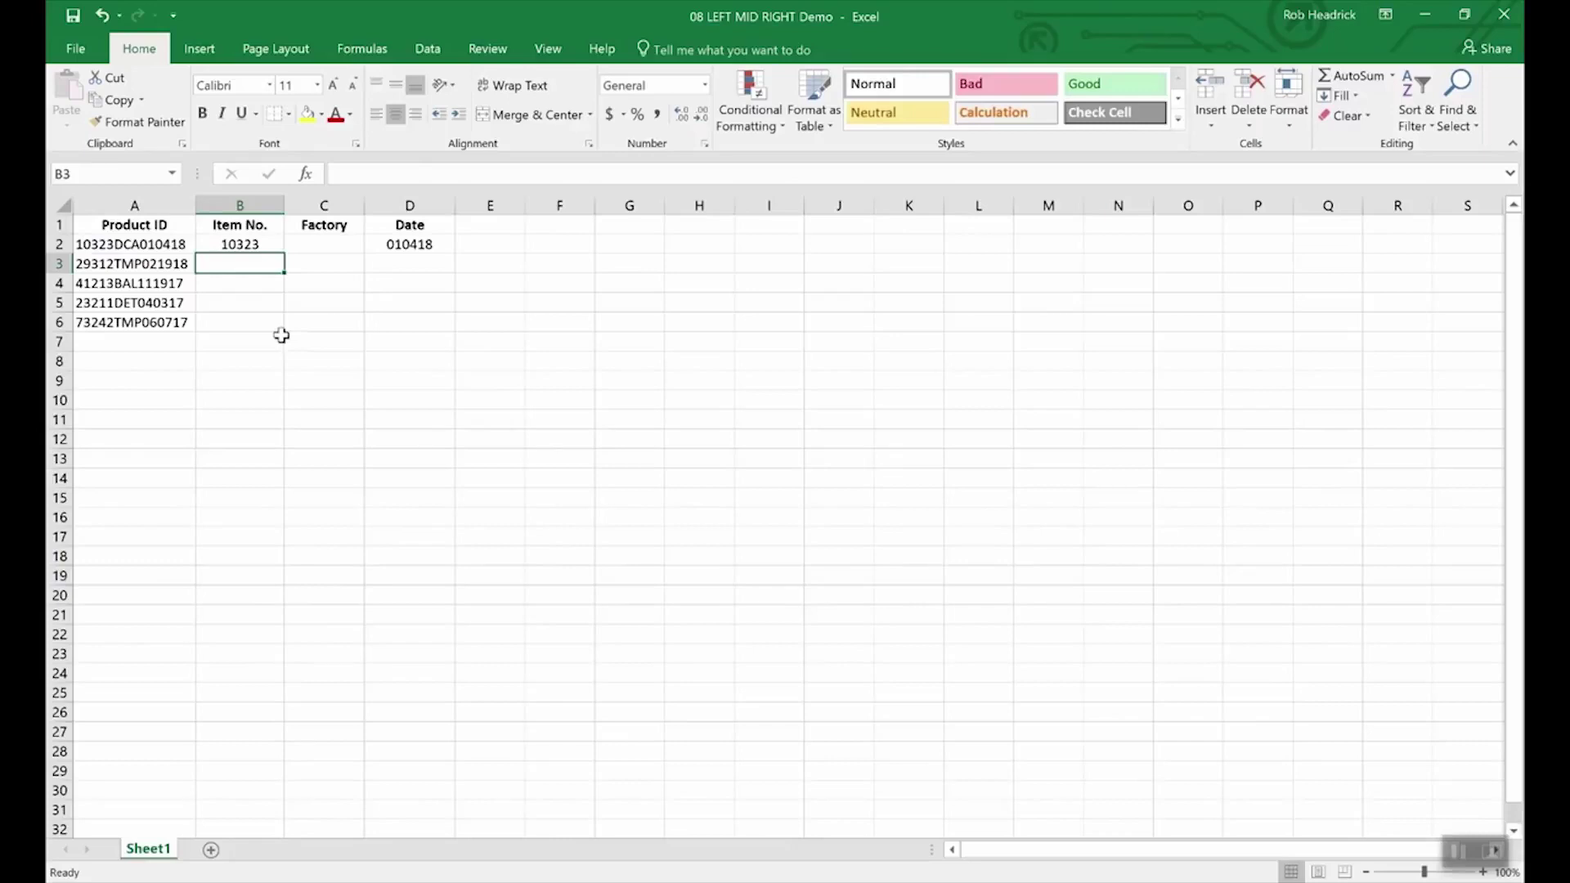
{"action": "key", "text": "Up"}
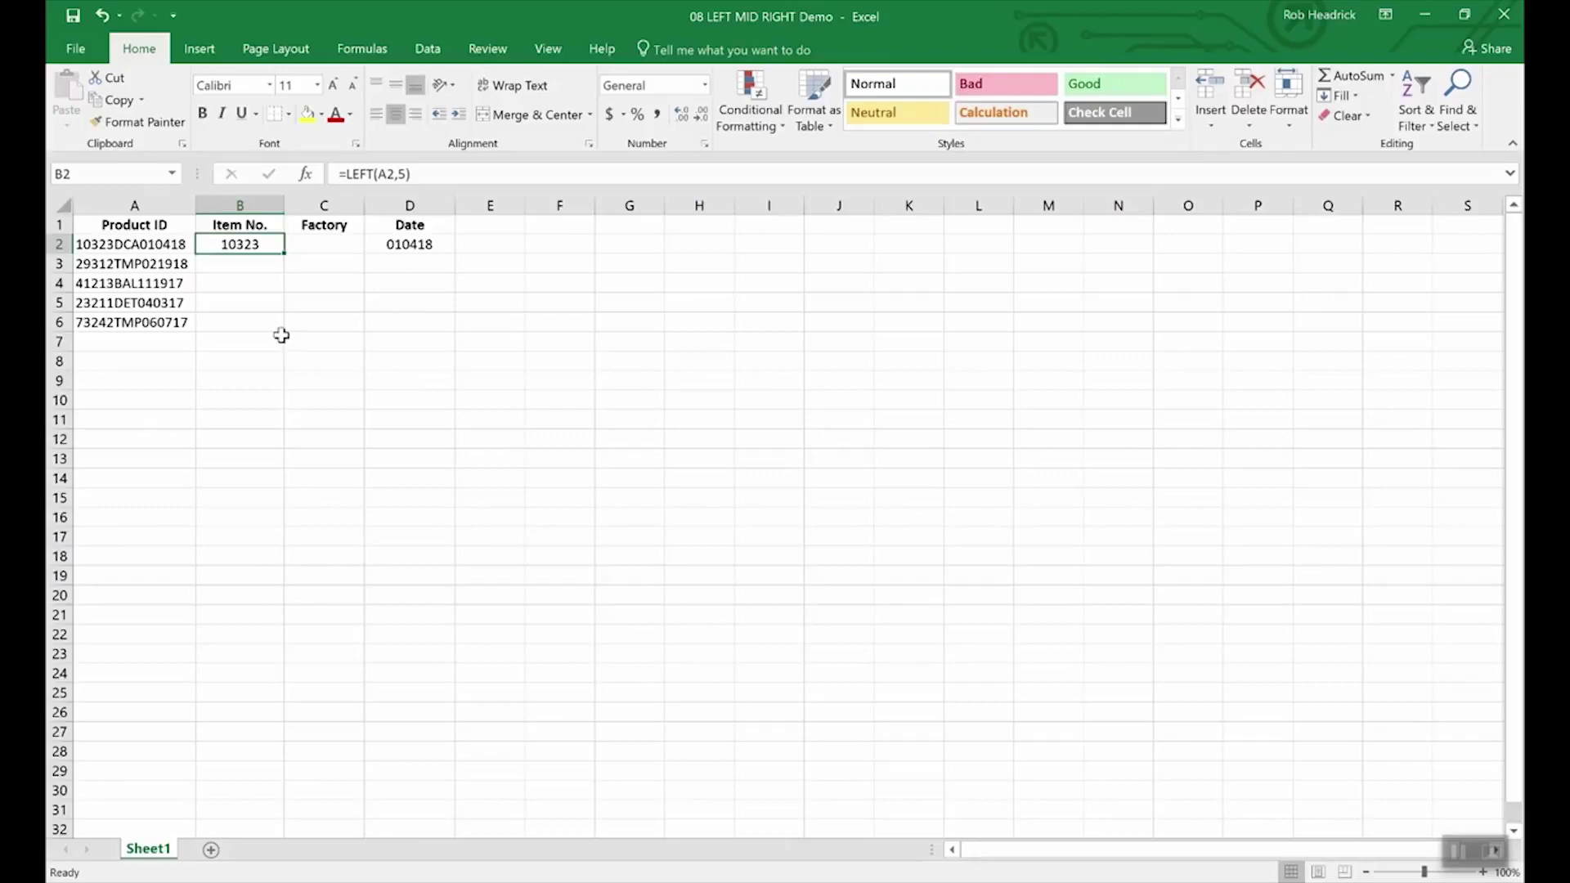
{"action": "key", "text": "Right"}
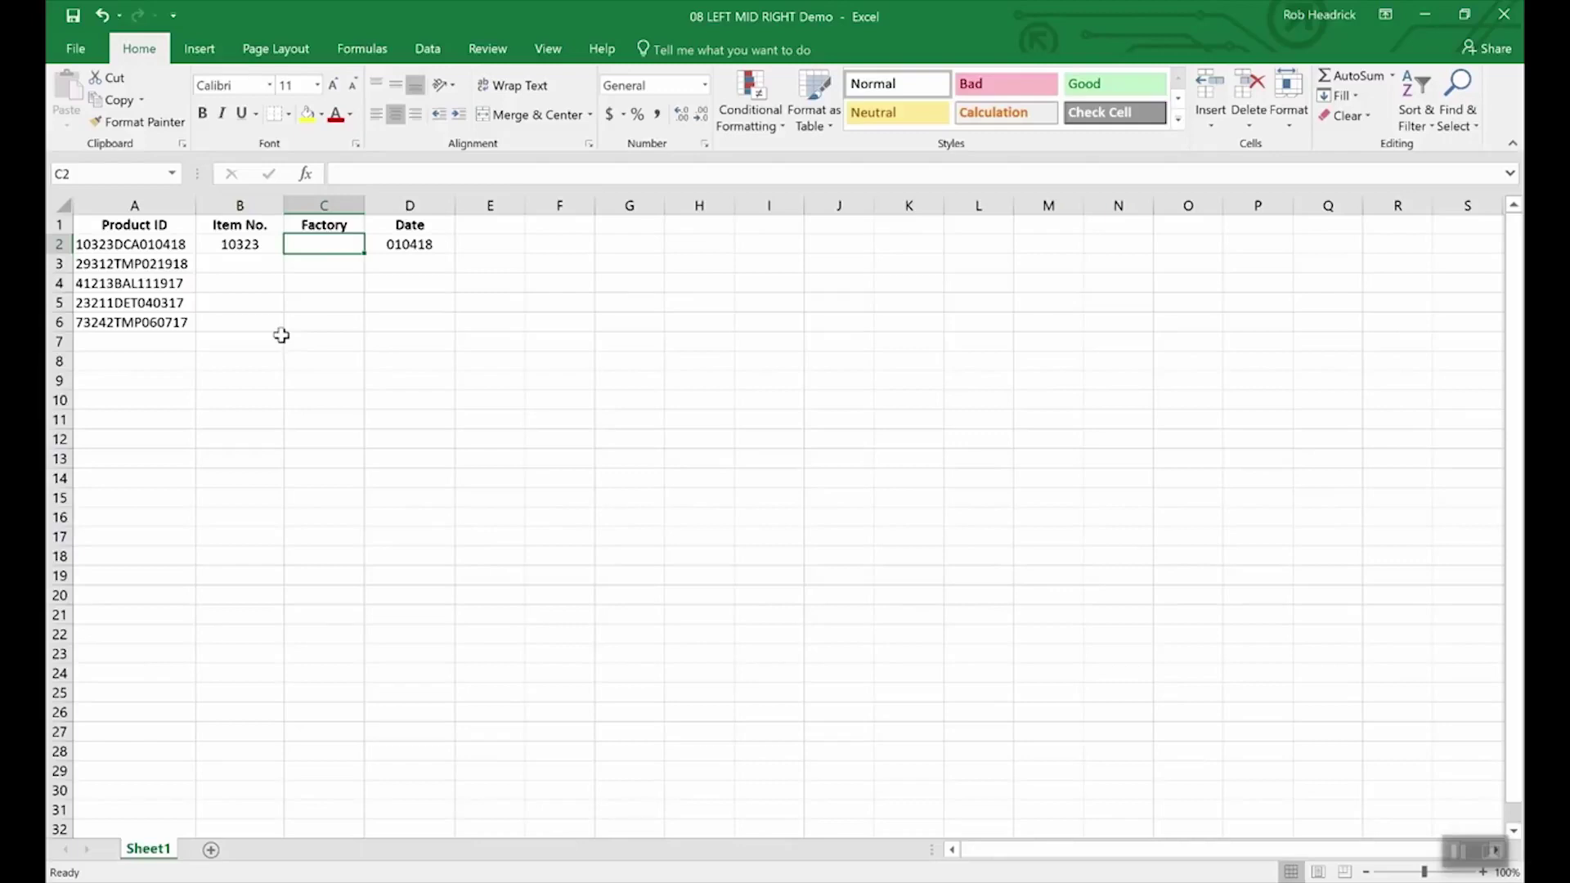
- Enter =MID(A2,6,3) in C2, returning factory code DCA
{"action": "type", "text": "="}
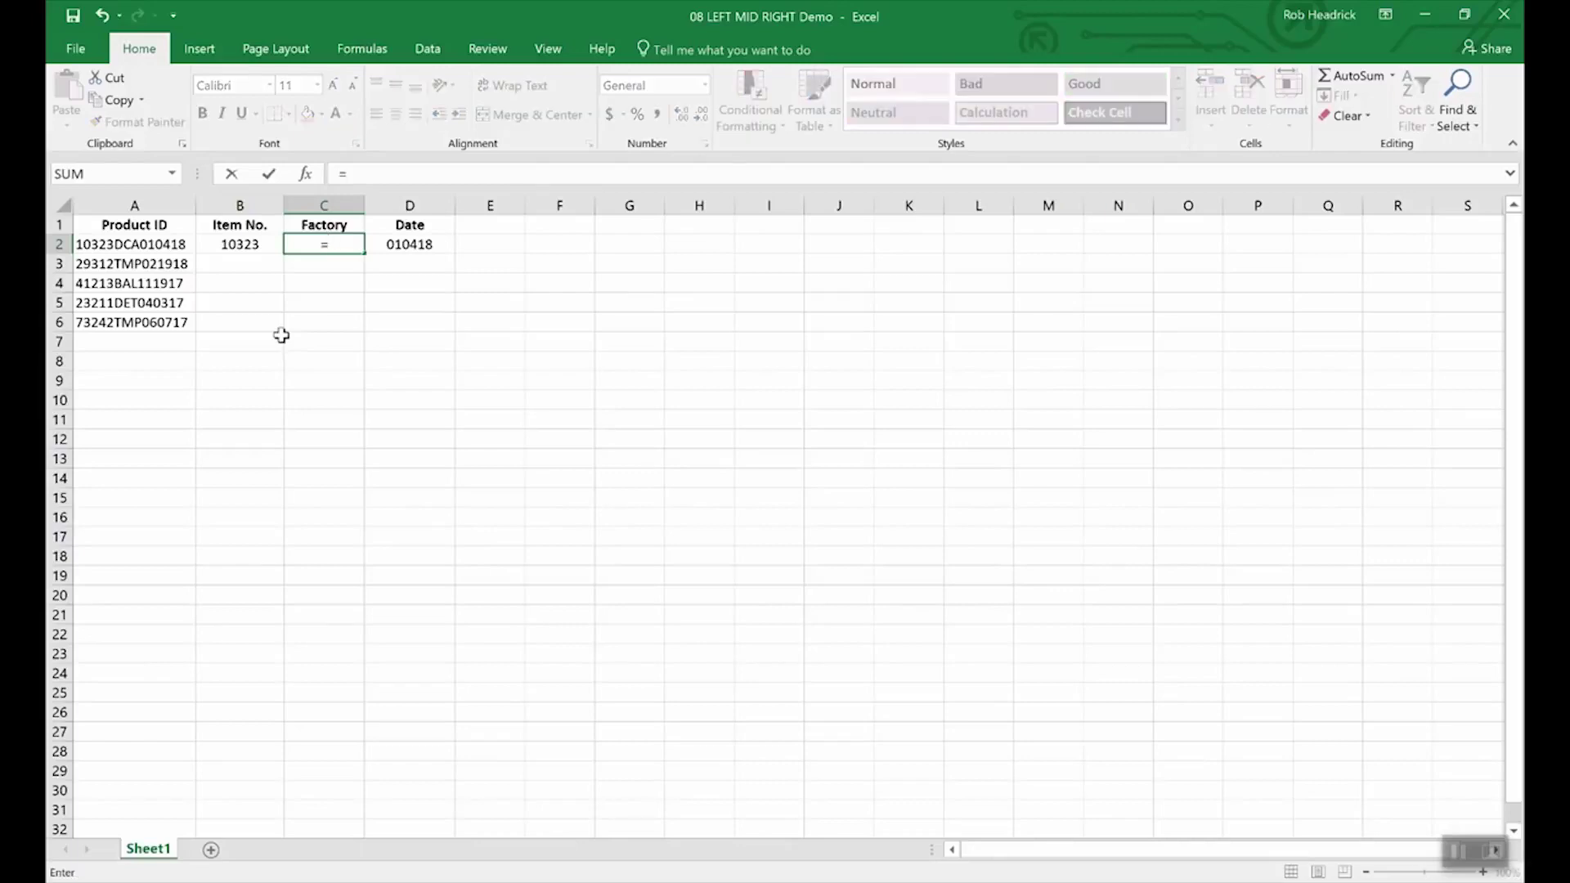
{"action": "type", "text": "mid"}
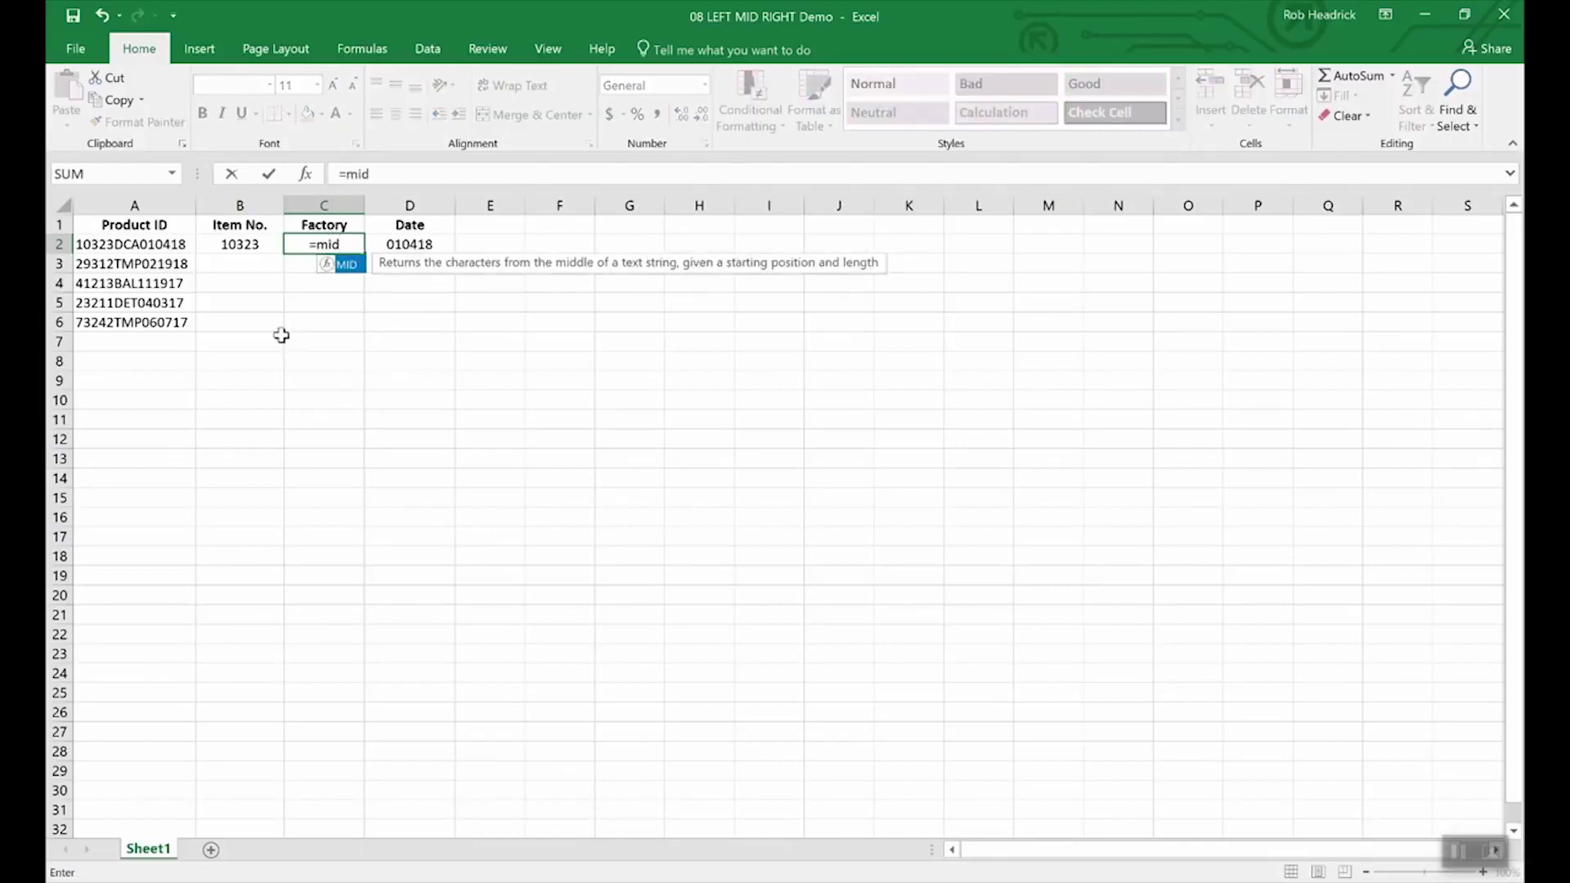
{"action": "type", "text": "(a2"}
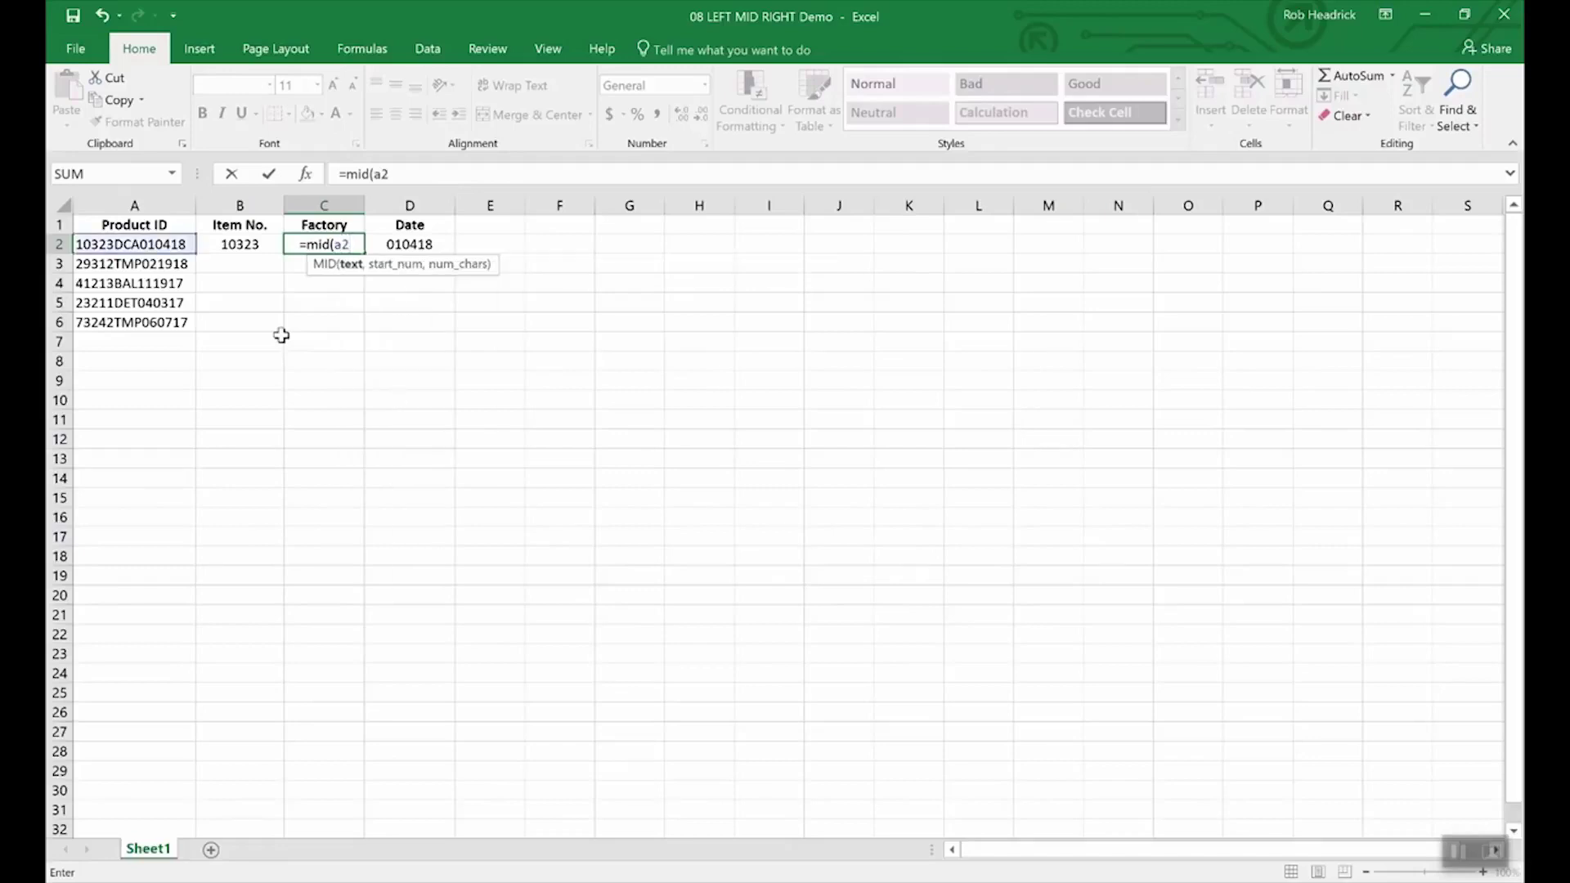
{"action": "type", "text": ","}
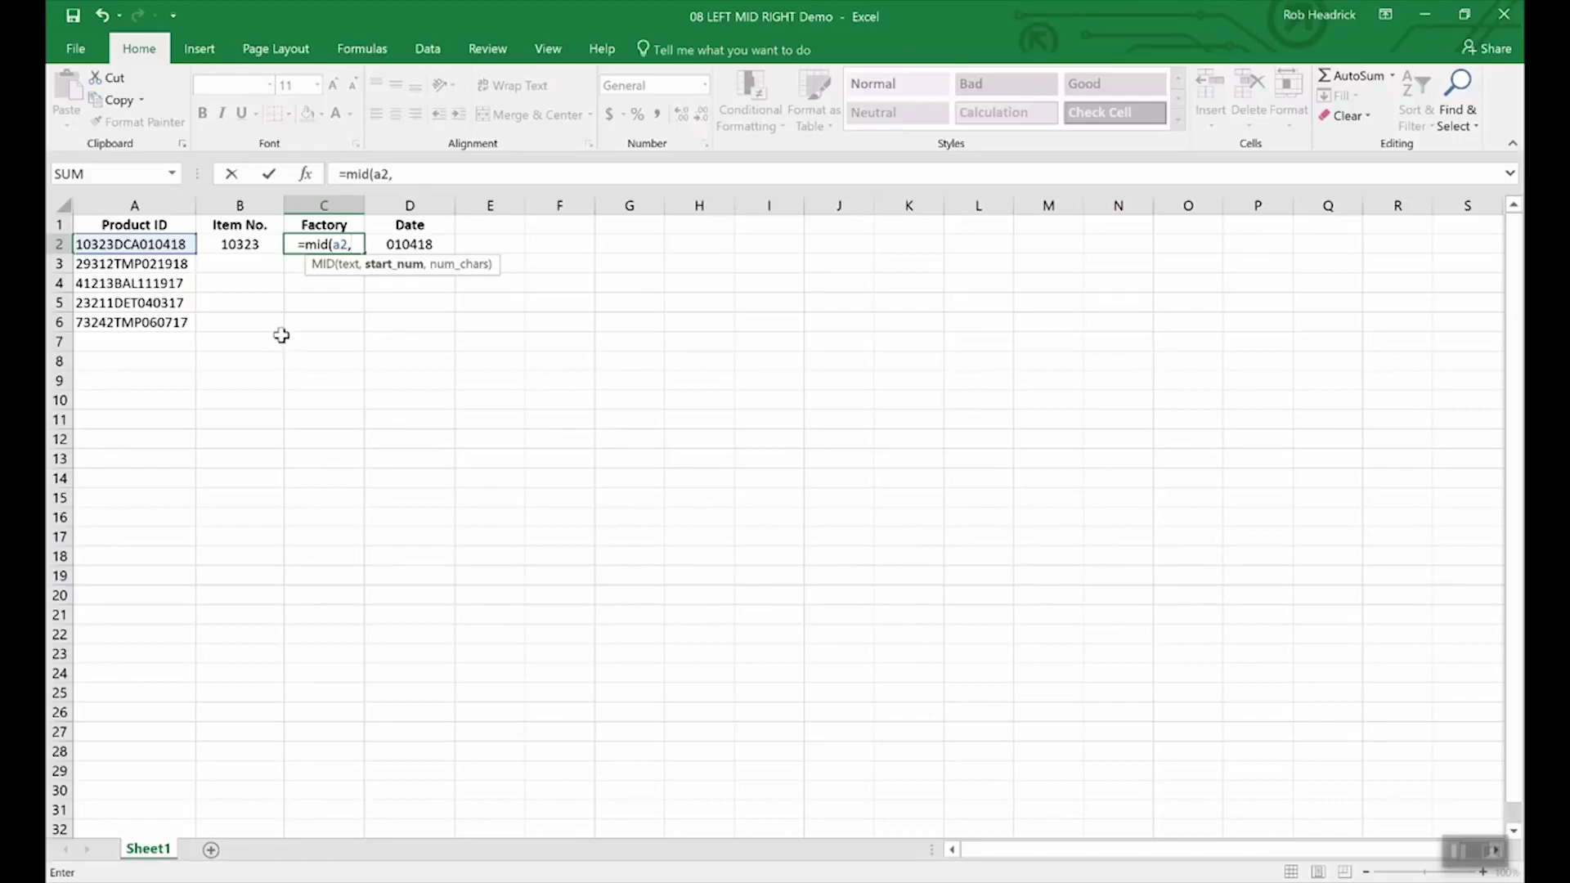
{"action": "type", "text": "6"}
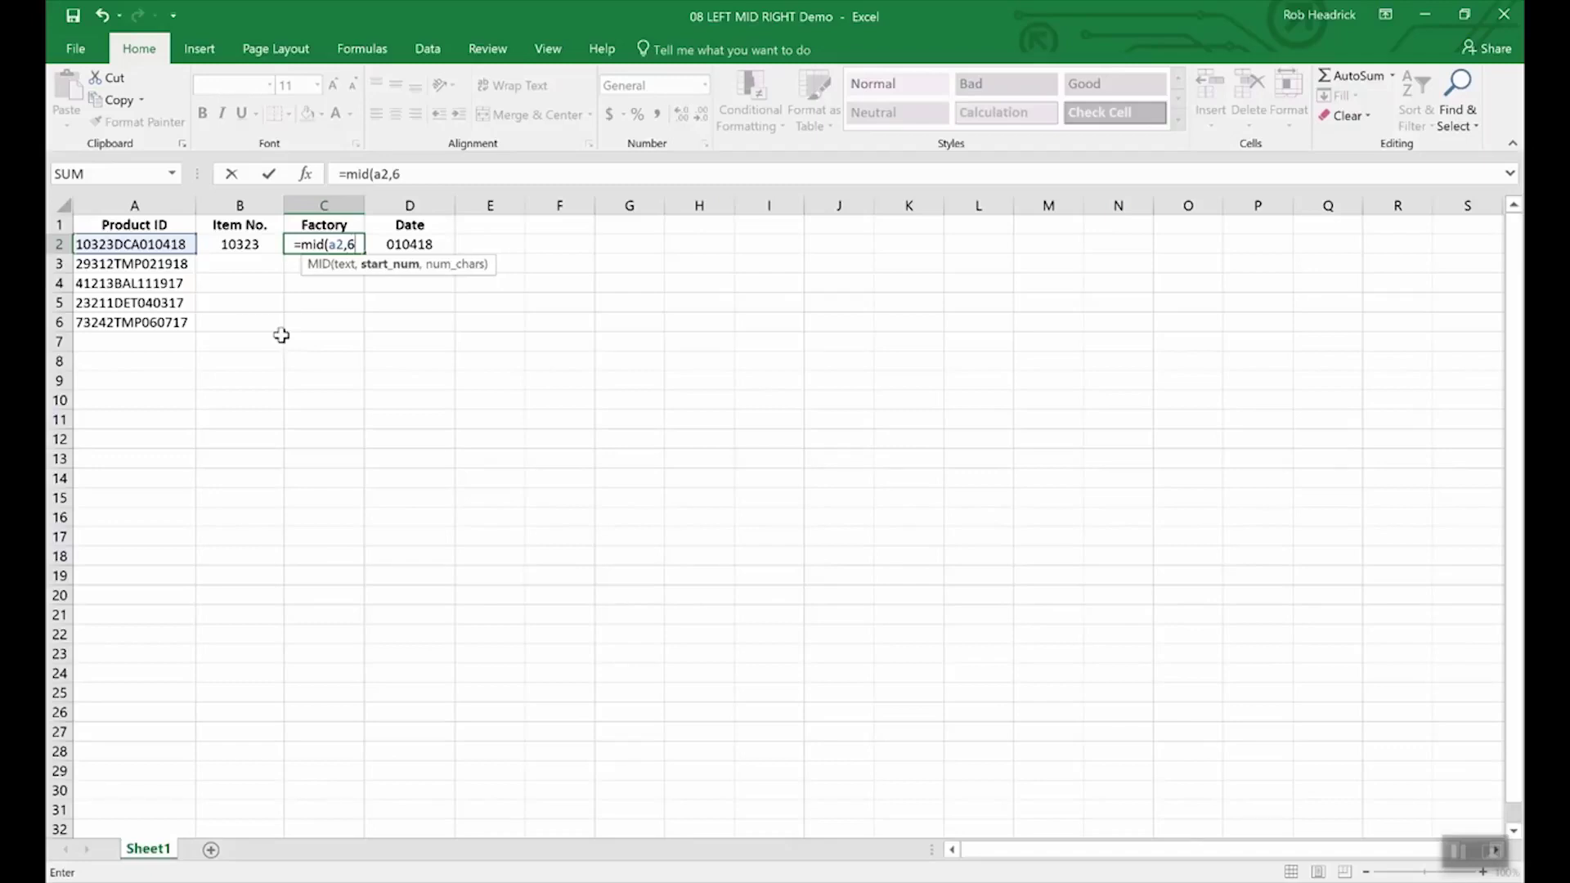
{"action": "type", "text": ","}
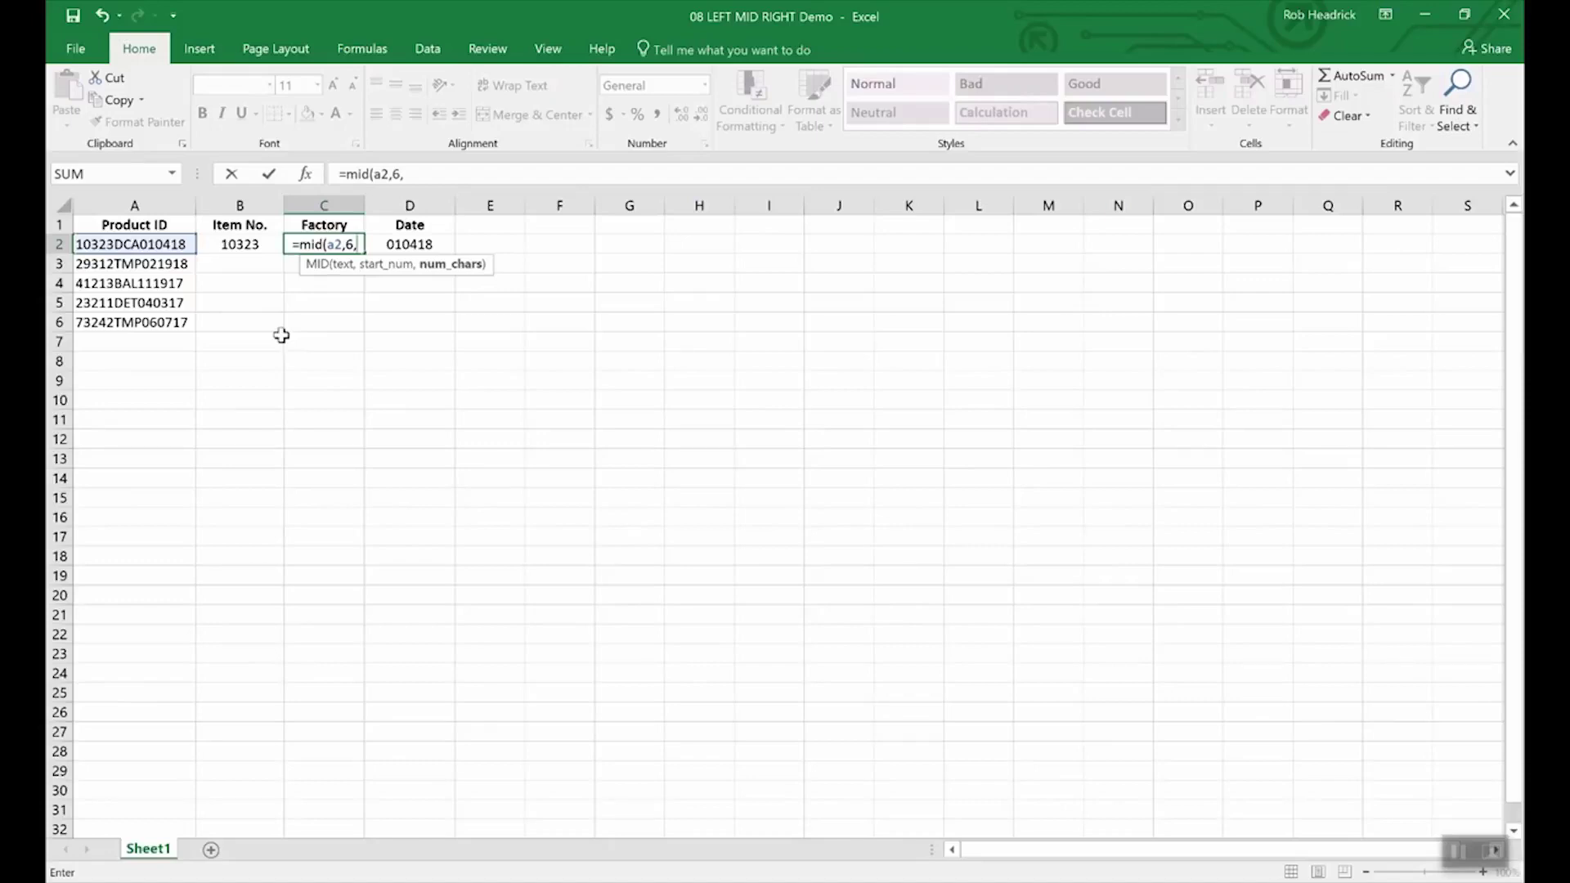
{"action": "type", "text": "3"}
{"action": "key", "text": "Return"}
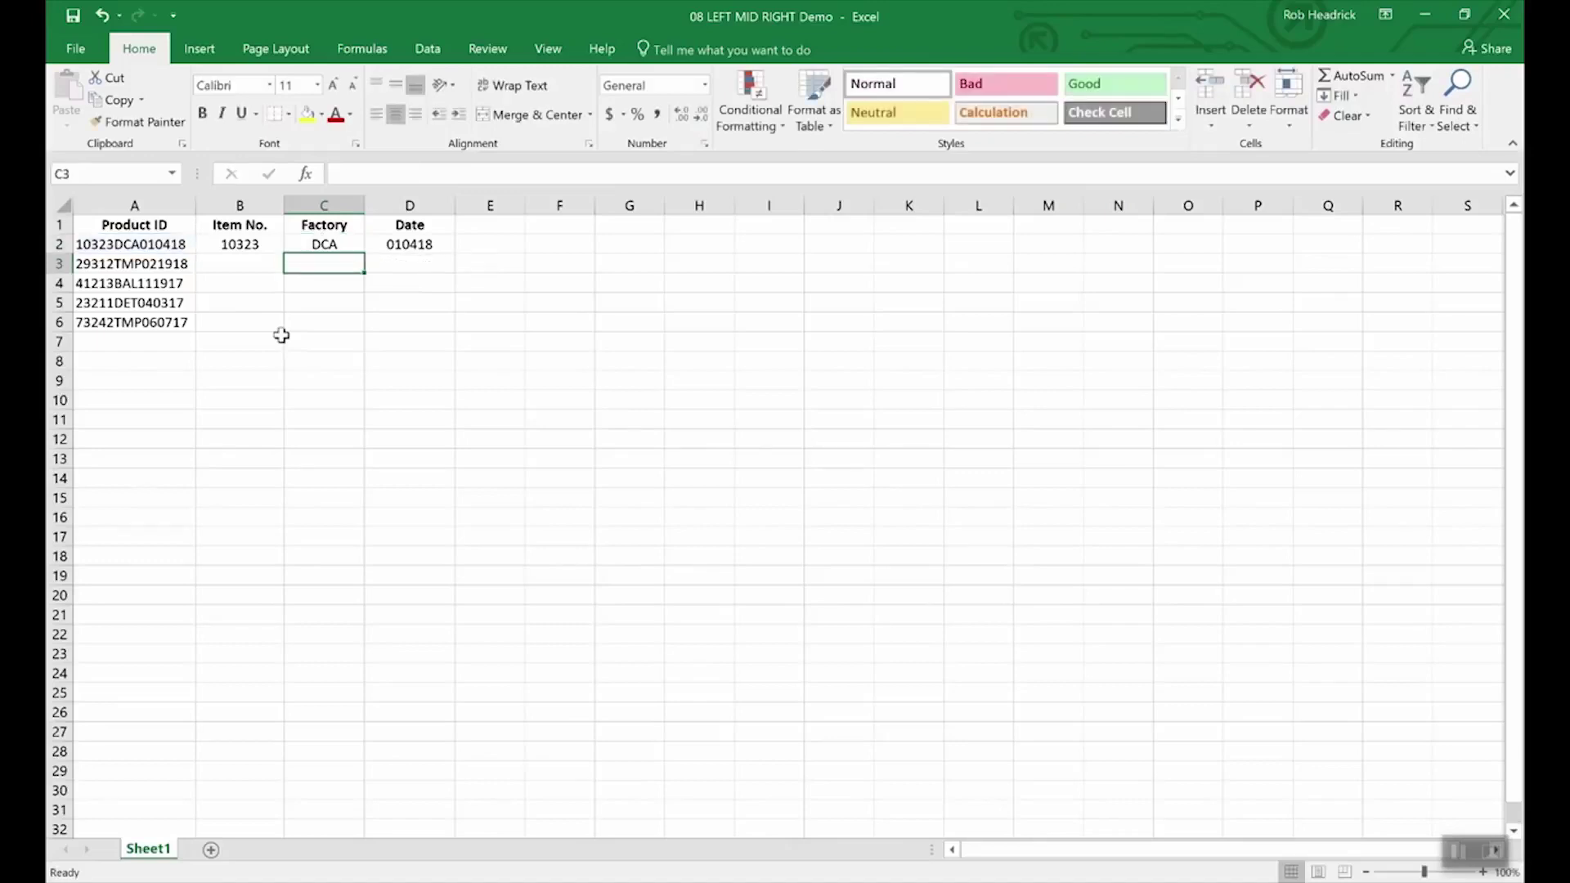
- Fill the Factory formula from C2 down to C6, giving TMP, BAL, DET and TMP
{"action": "left_click", "coordinate": [327, 244]}
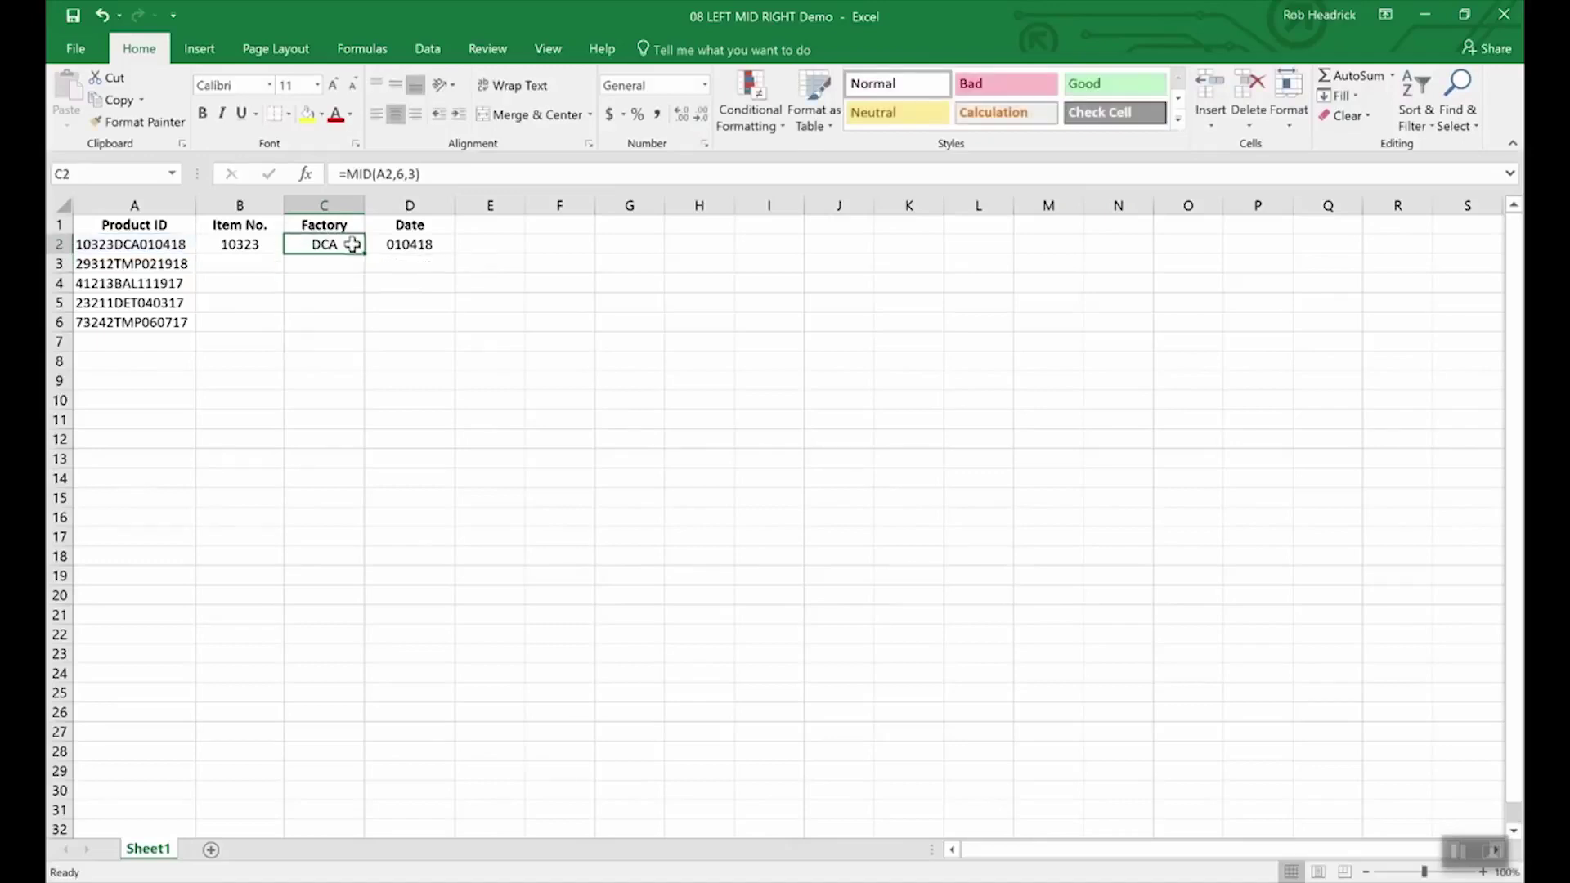
{"action": "left_click_drag", "start_coordinate": [362, 253], "coordinate": [357, 329]}
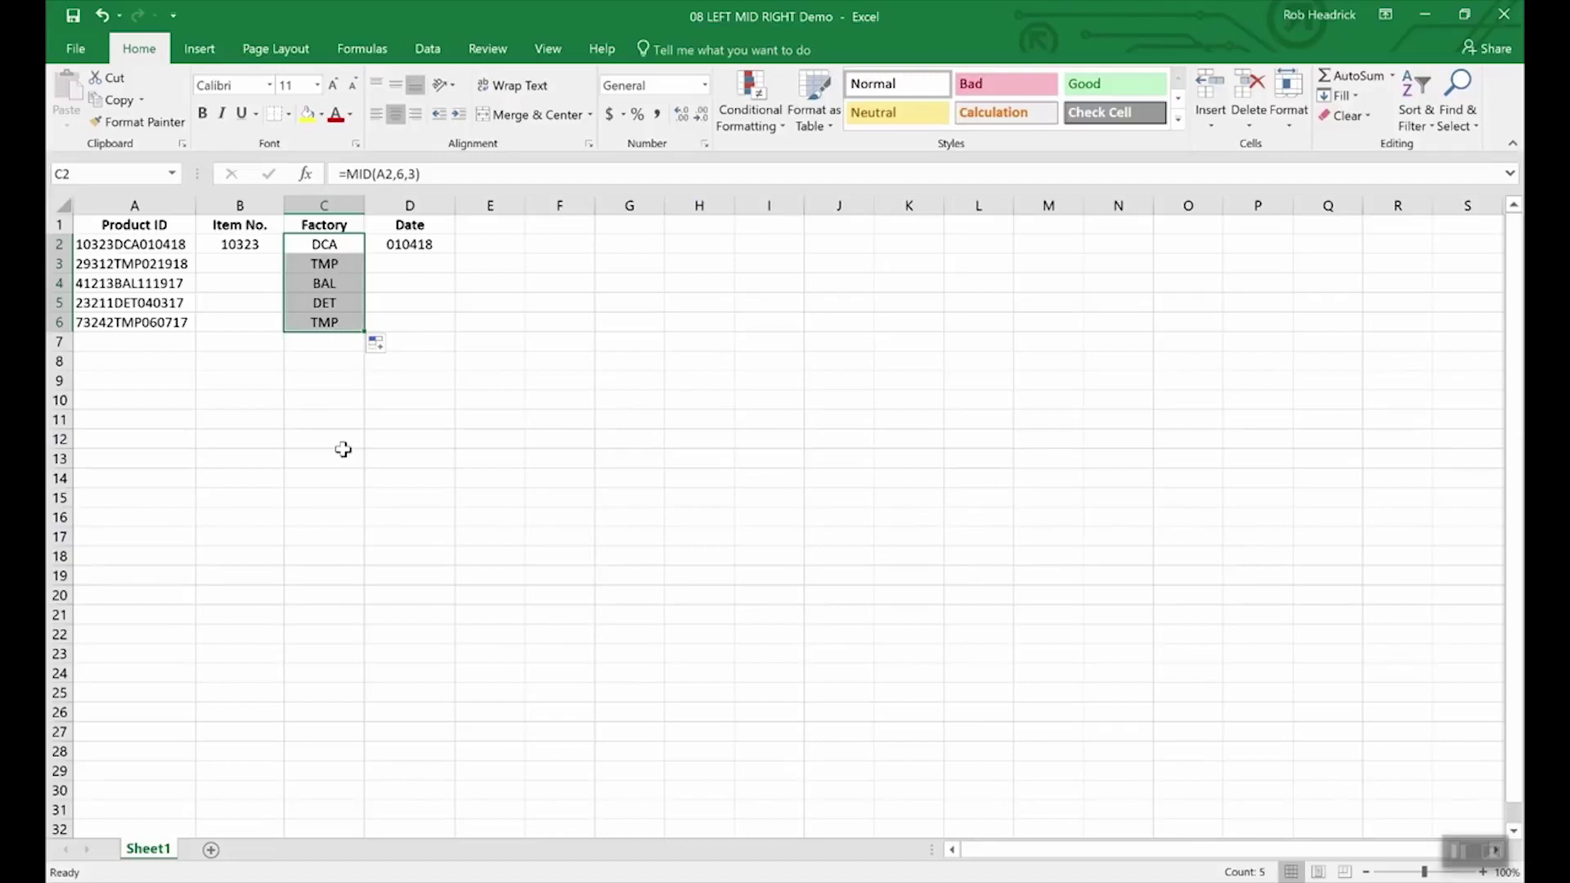
{"action": "key", "text": "Left"}
{"action": "key", "text": "Left"}
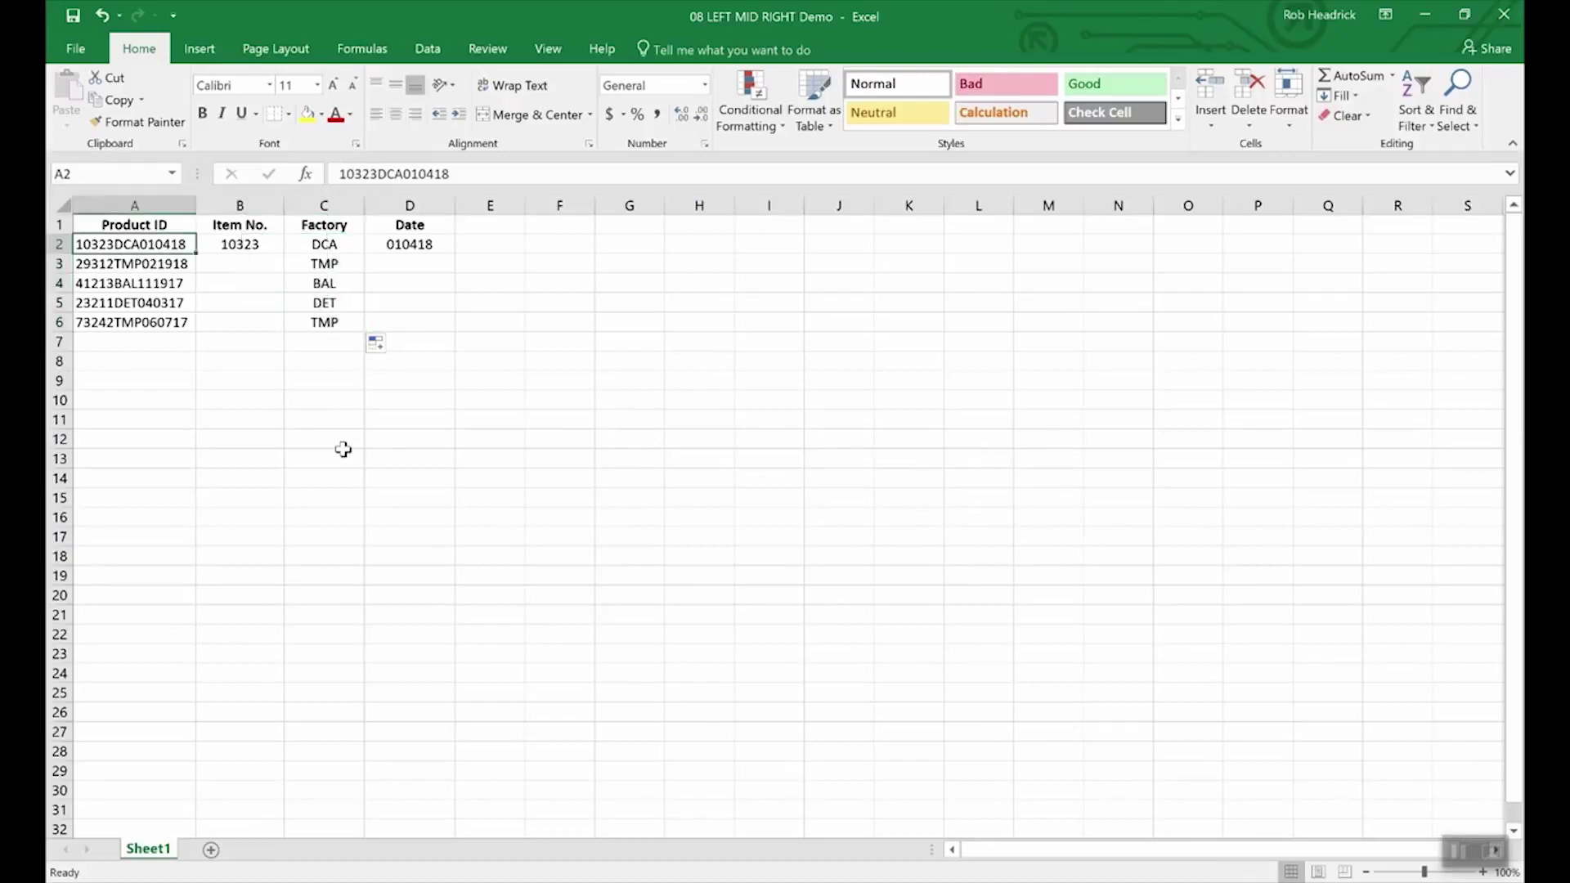
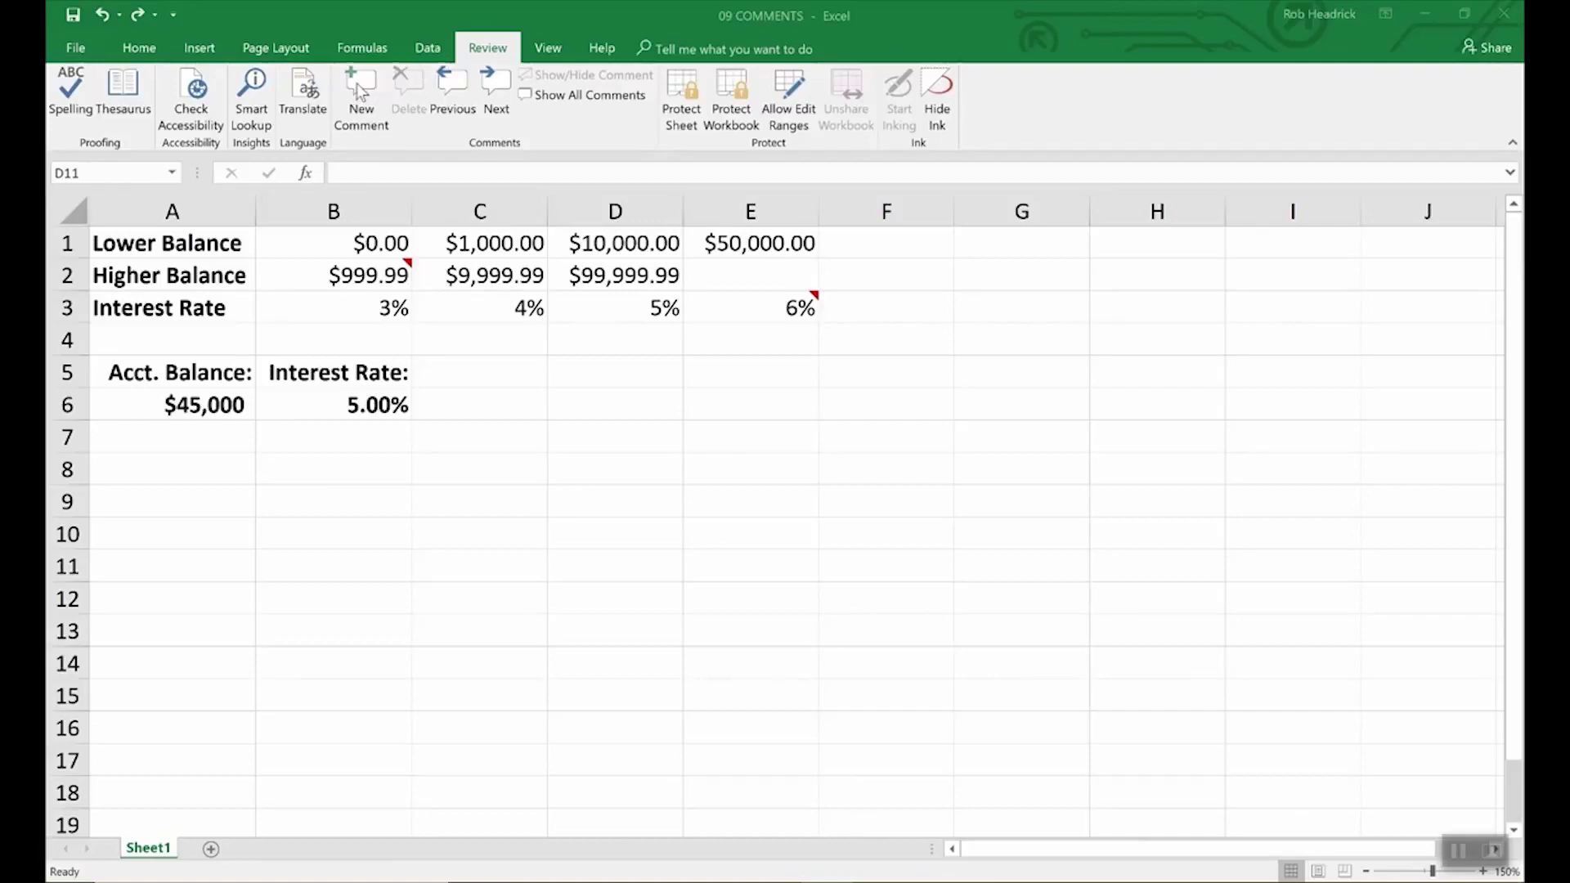
- Add the comment 'Remember to double check rates above.' to the 5.00% interest rate in B6
{"action": "left_click", "coordinate": [388, 414]}
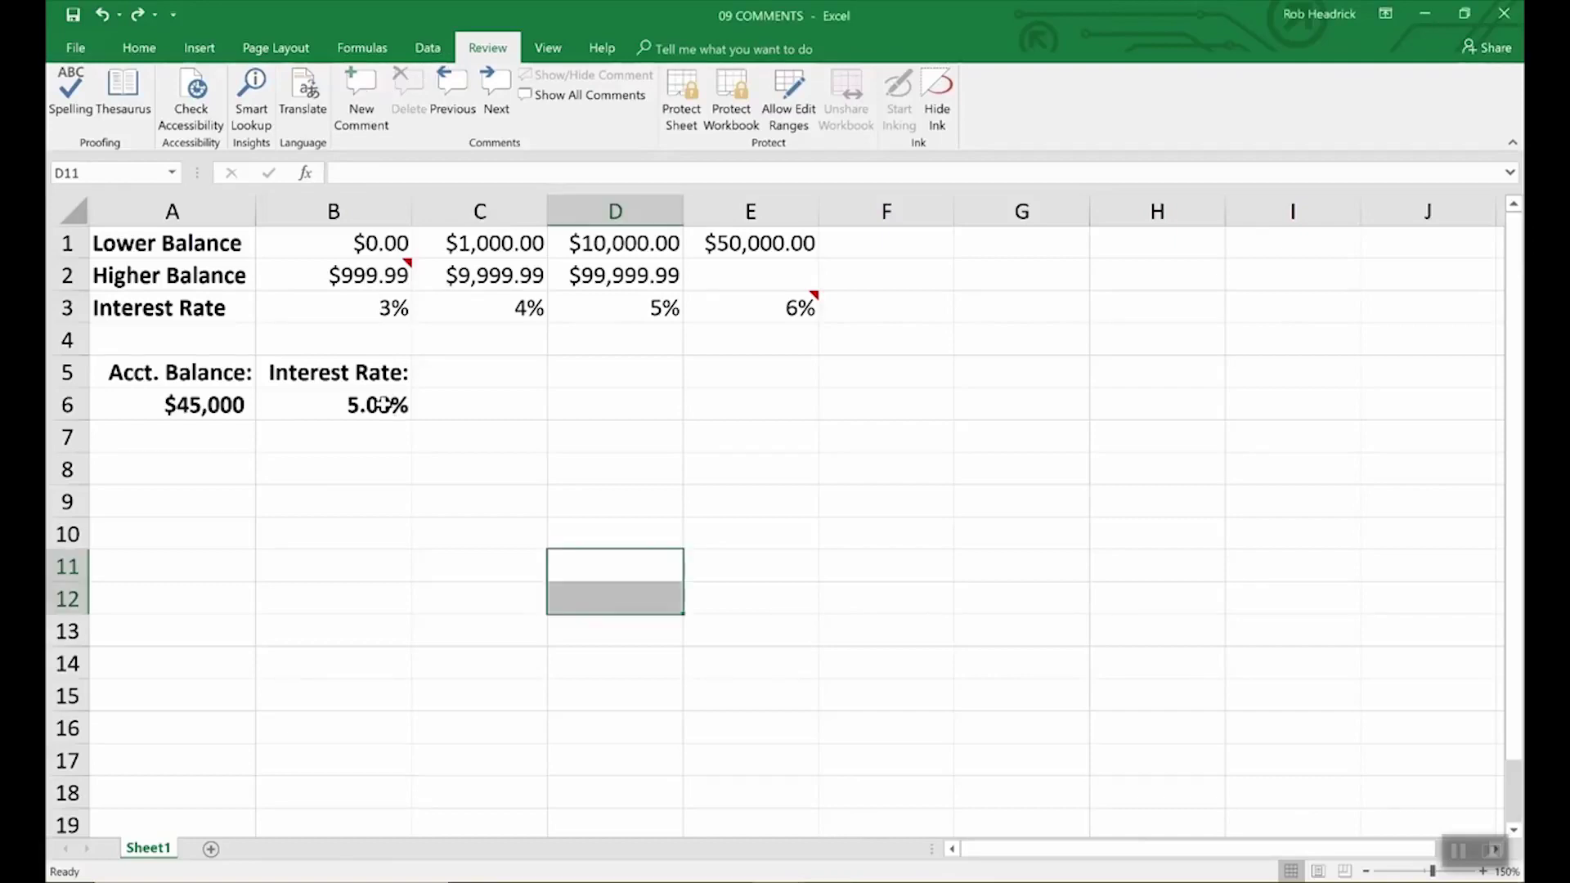
{"action": "left_click", "coordinate": [383, 404]}
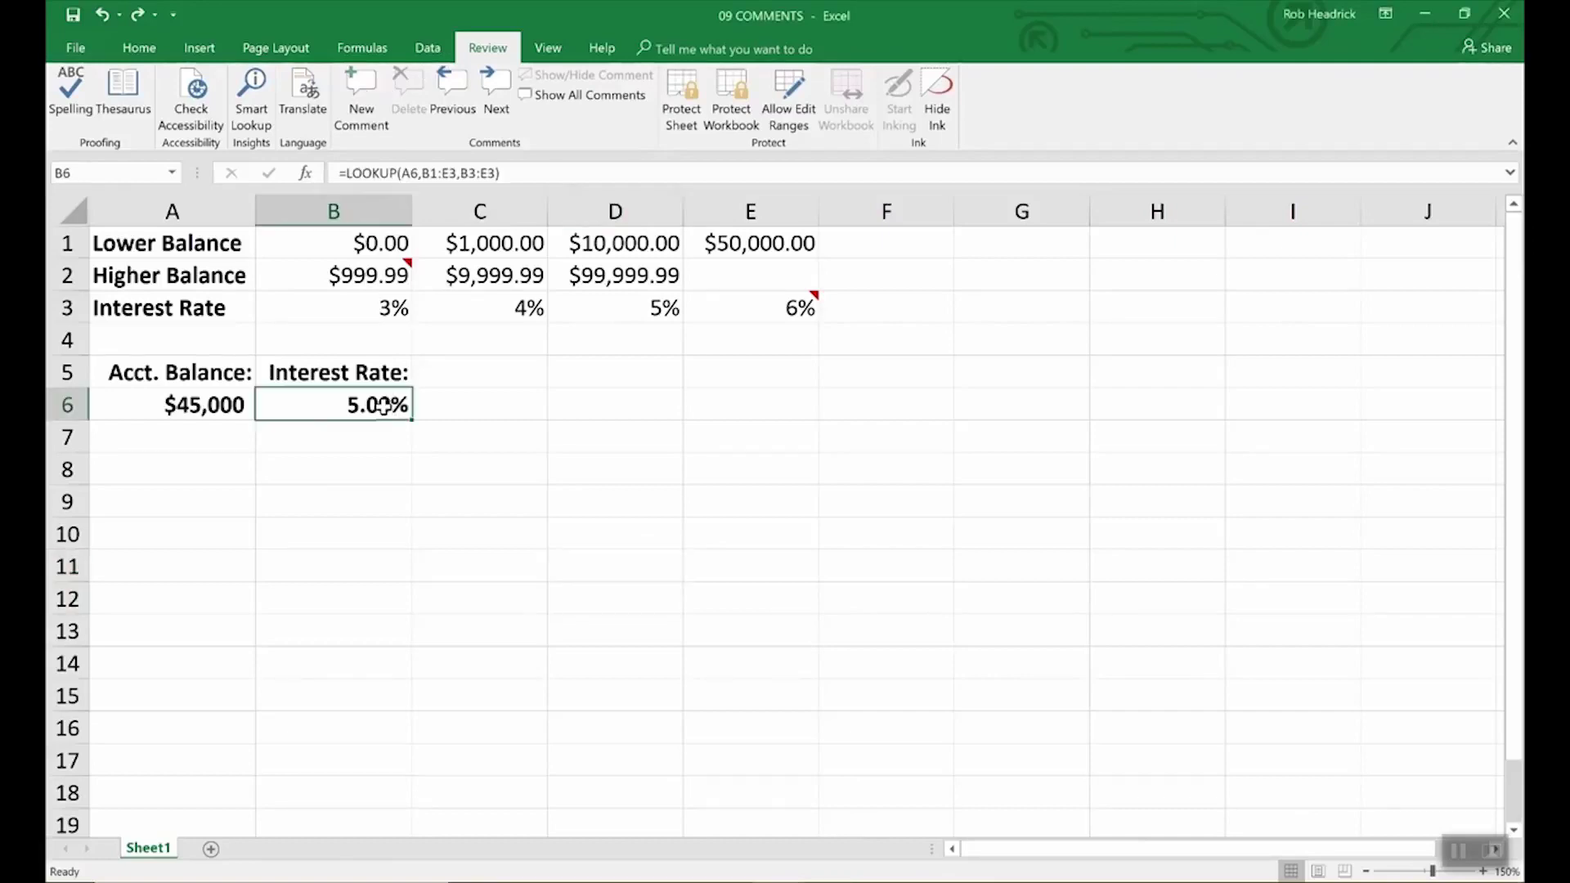
{"action": "left_click", "coordinate": [354, 85]}
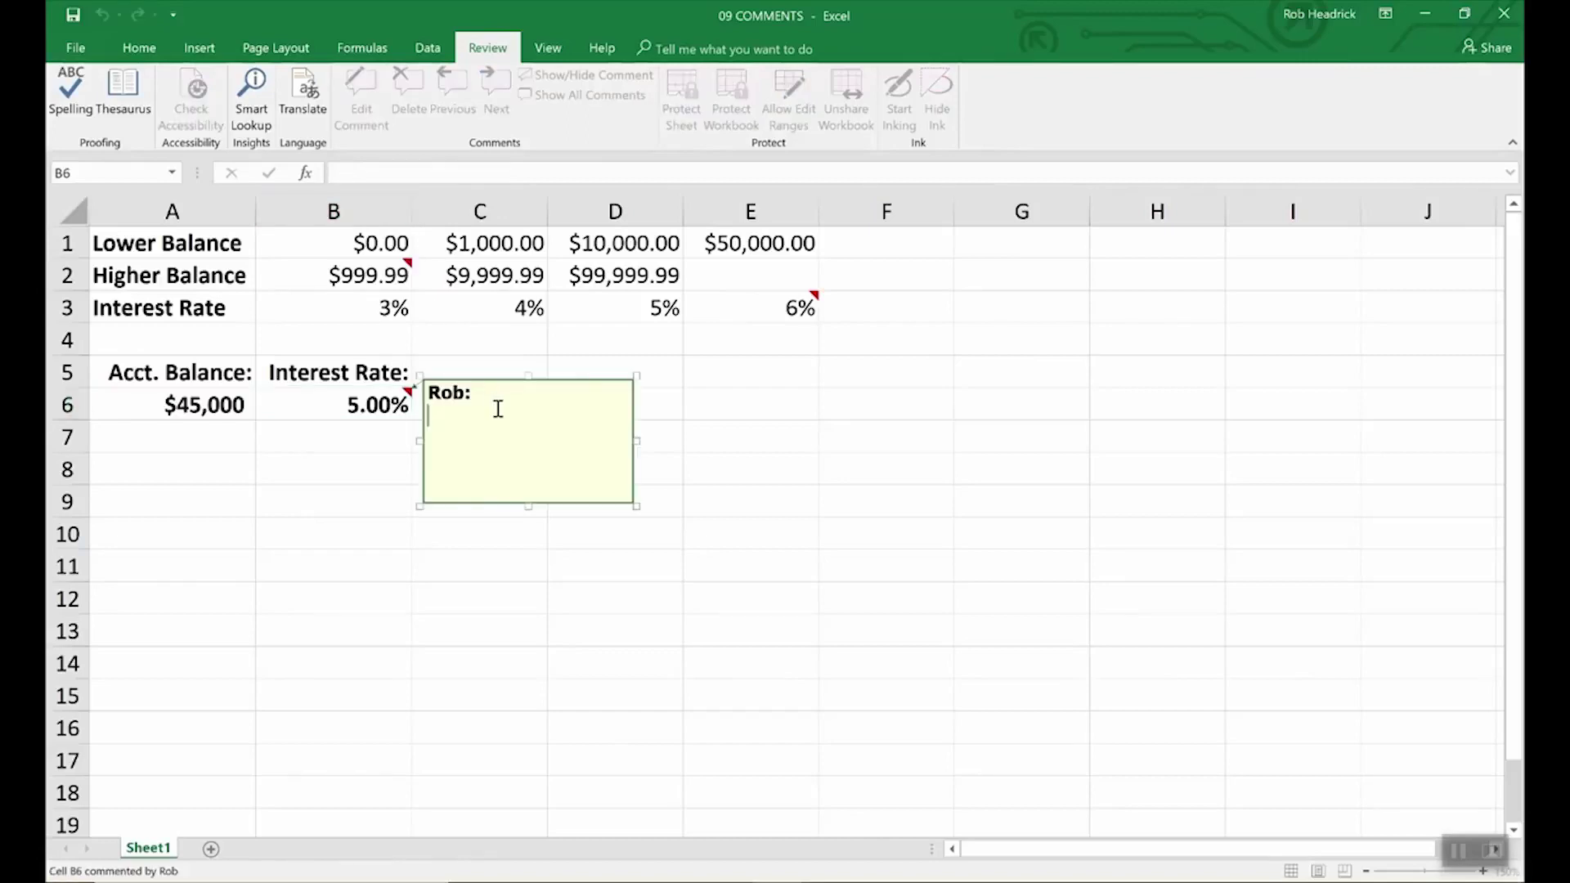
{"action": "type", "text": "Remember to "}
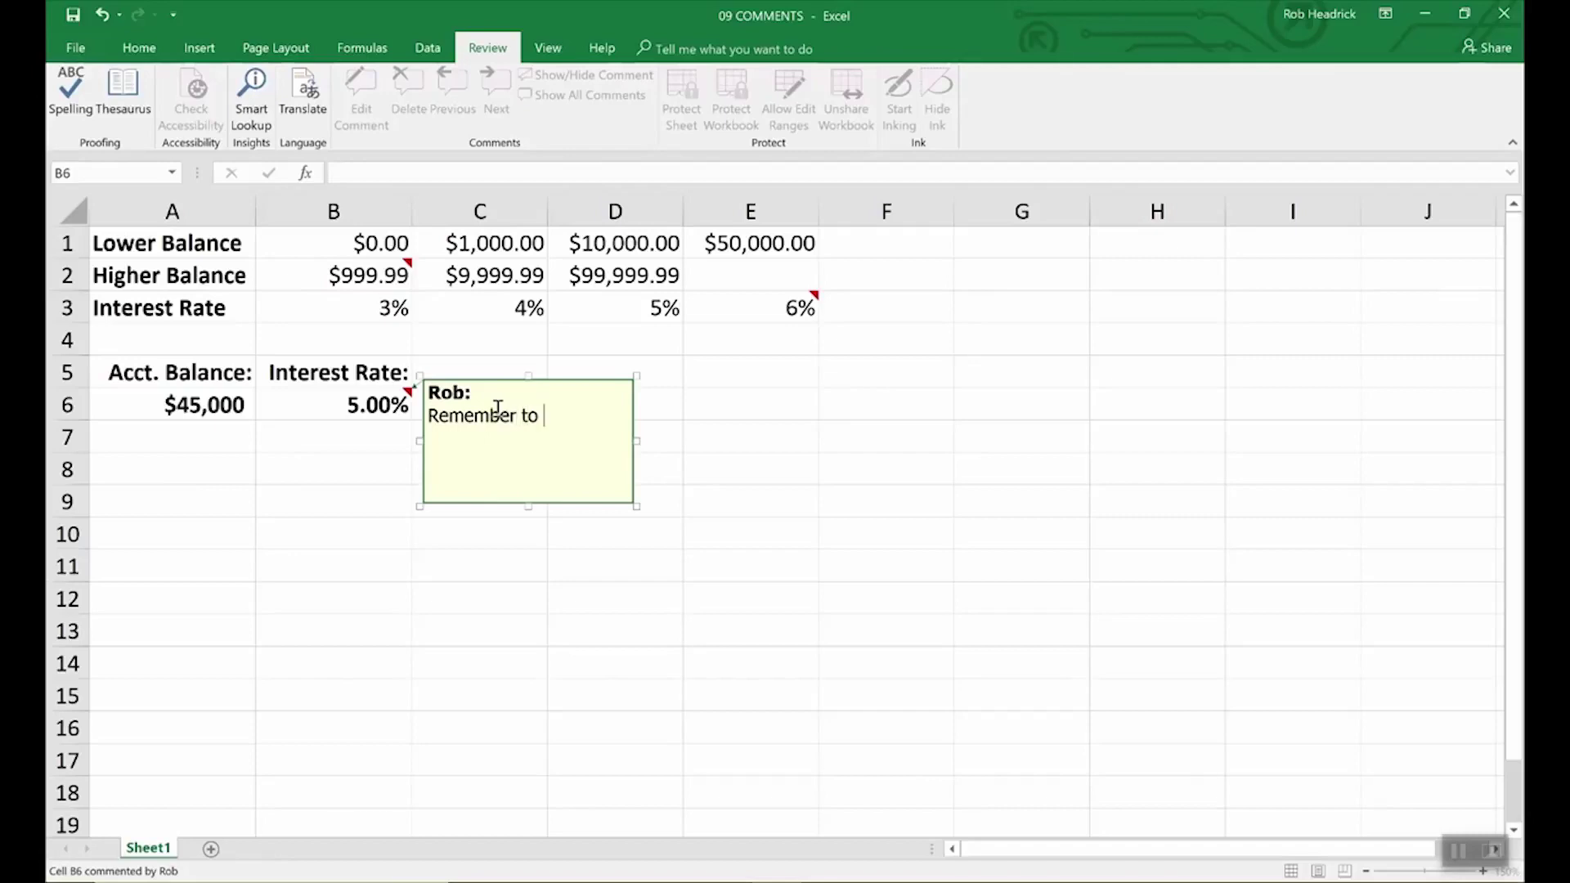
{"action": "type", "text": "double check r"}
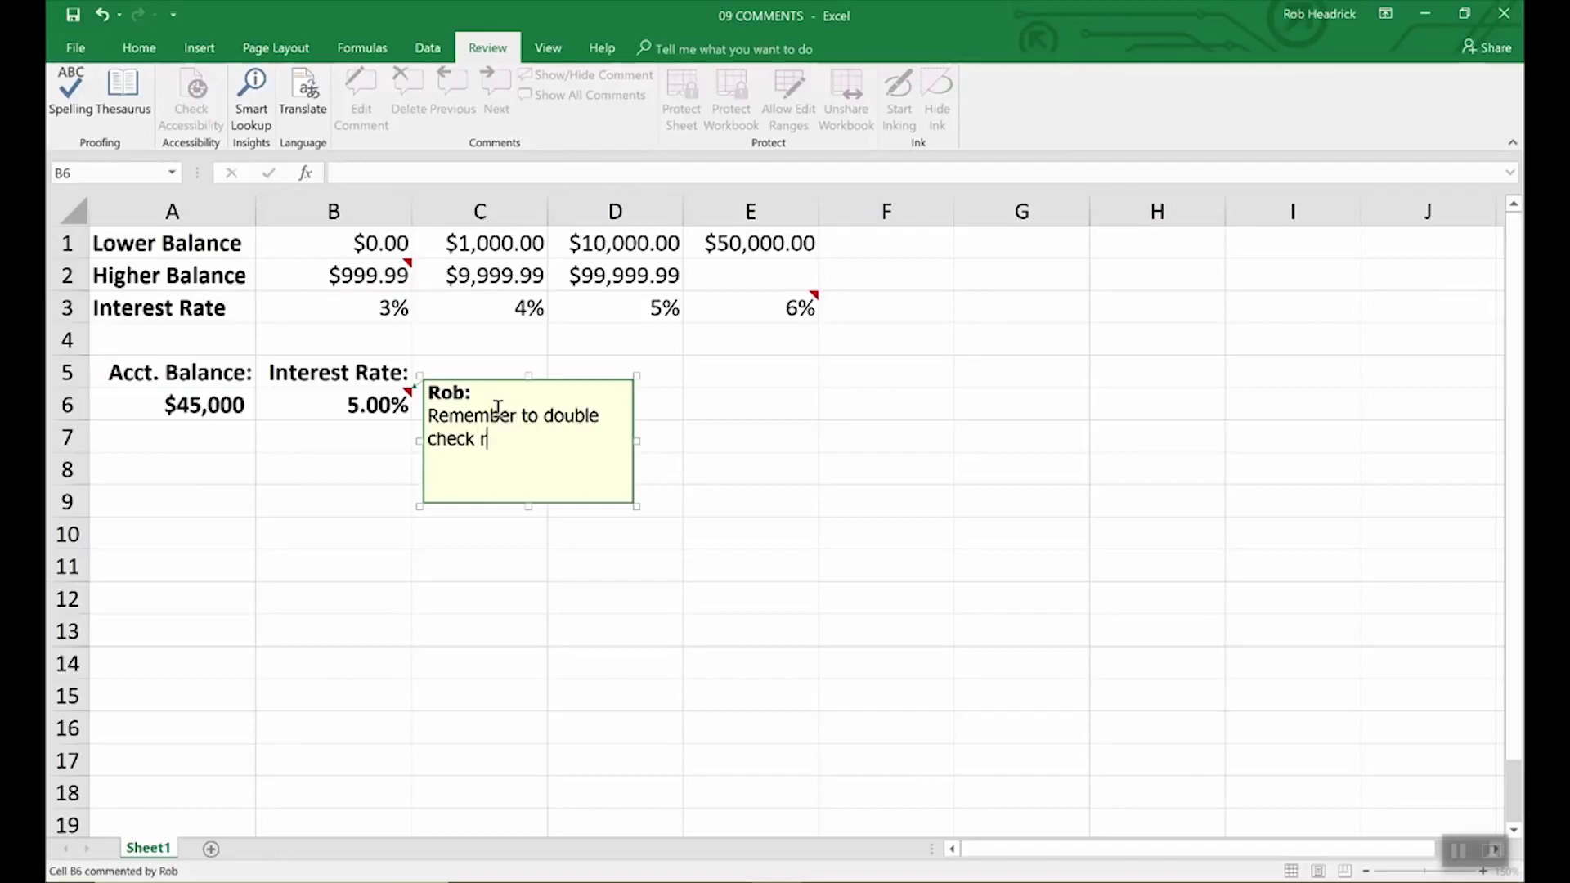
{"action": "type", "text": "ates above."}
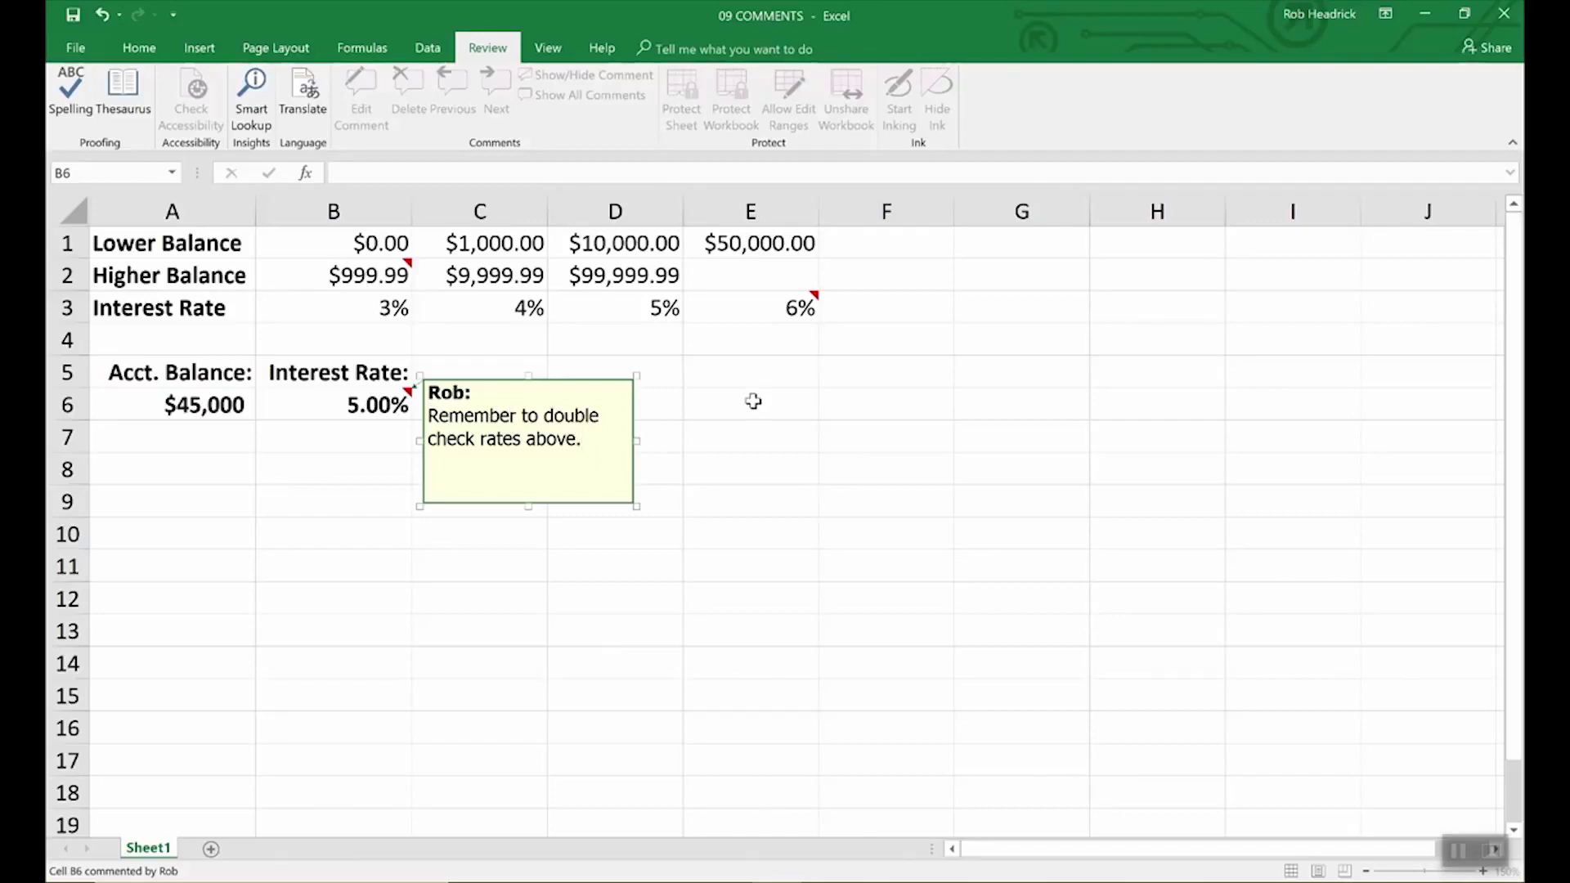
{"action": "left_click", "coordinate": [697, 405]}
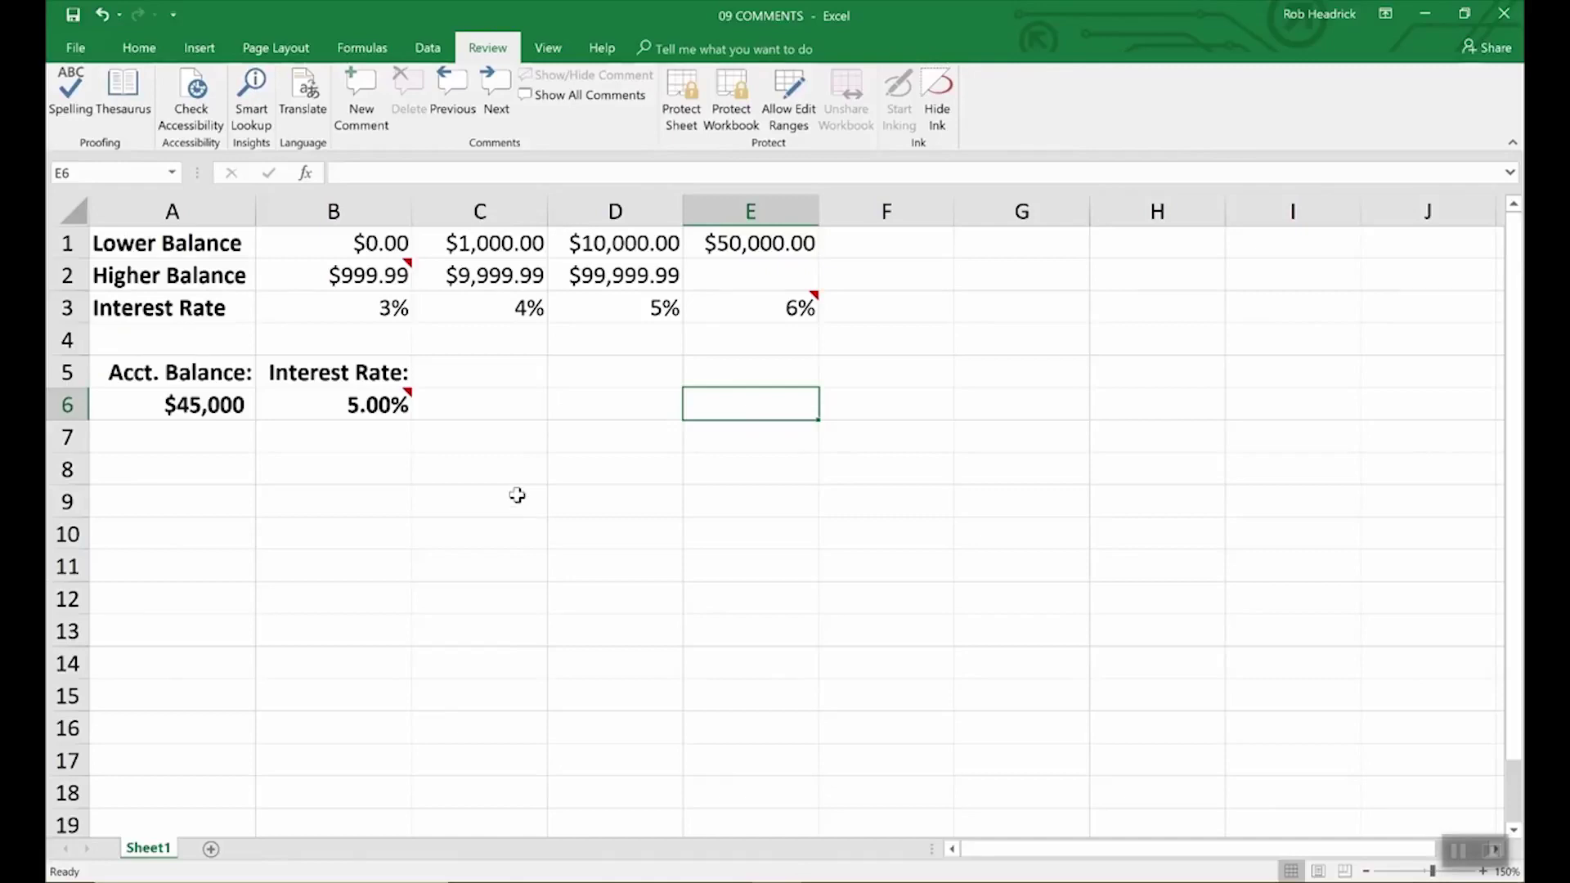
{"action": "mouse_move", "coordinate": [409, 398]}
{"action": "left_click", "coordinate": [400, 402]}
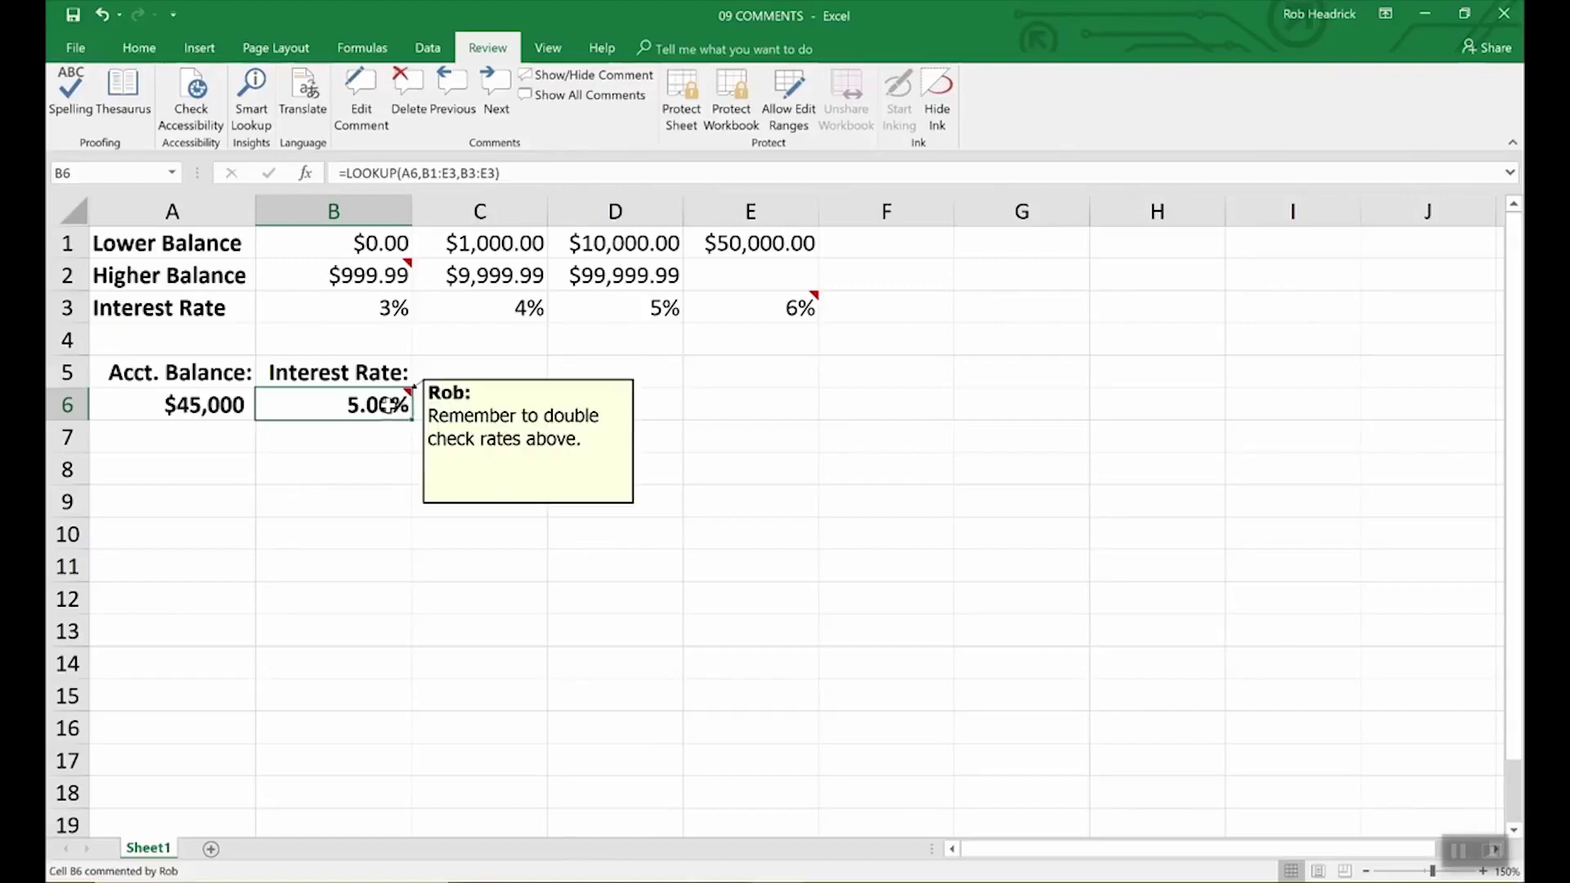
{"action": "left_click", "coordinate": [473, 428]}
{"action": "left_click", "coordinate": [391, 402]}
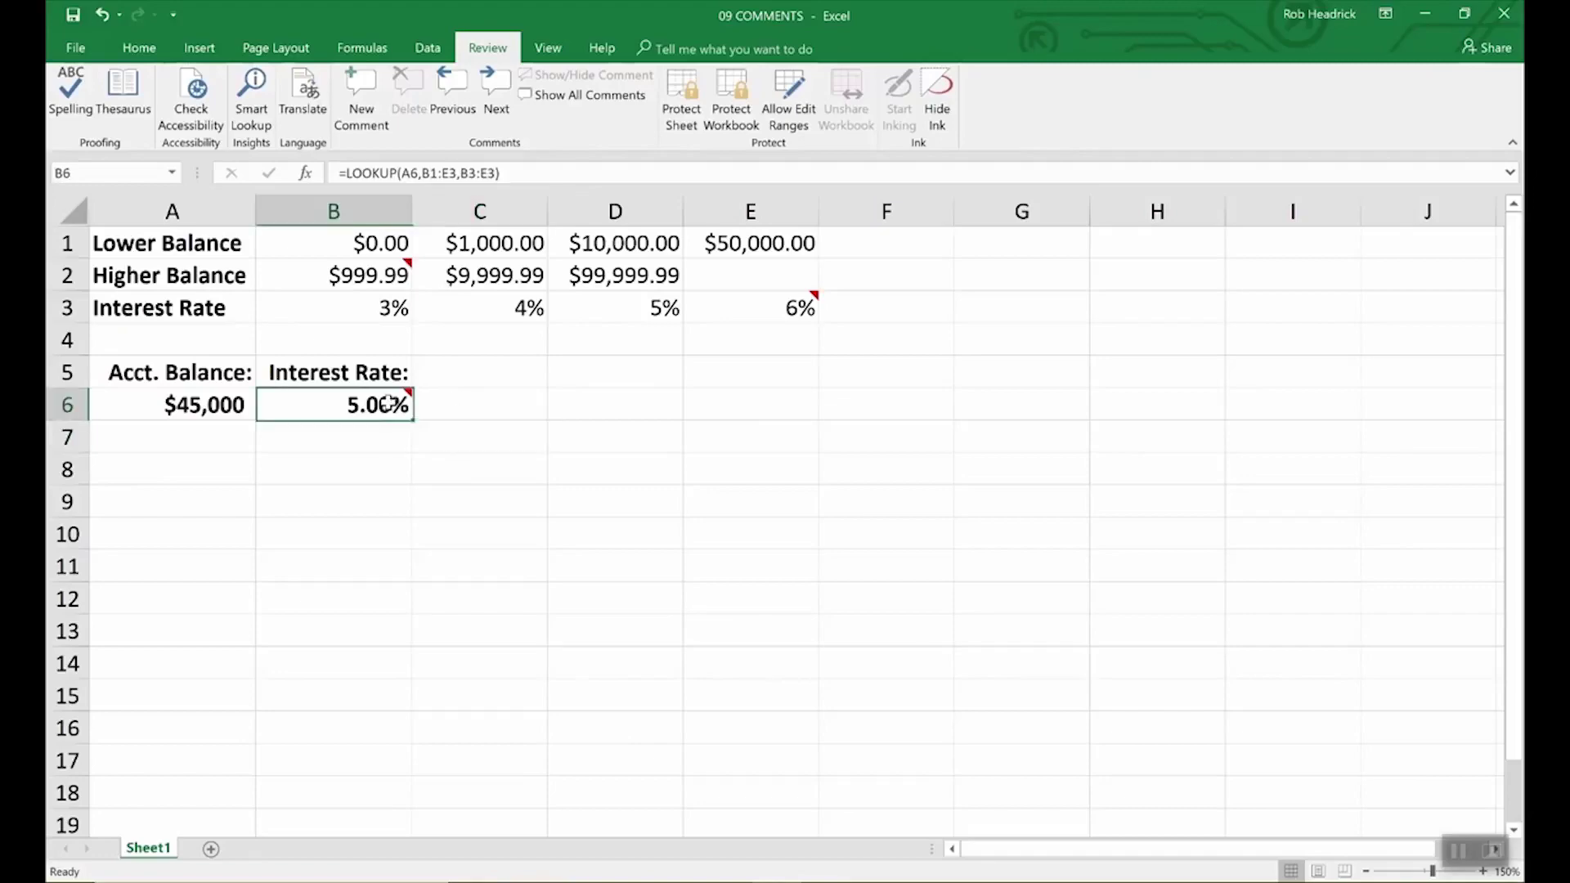
{"action": "left_click", "coordinate": [76, 51]}
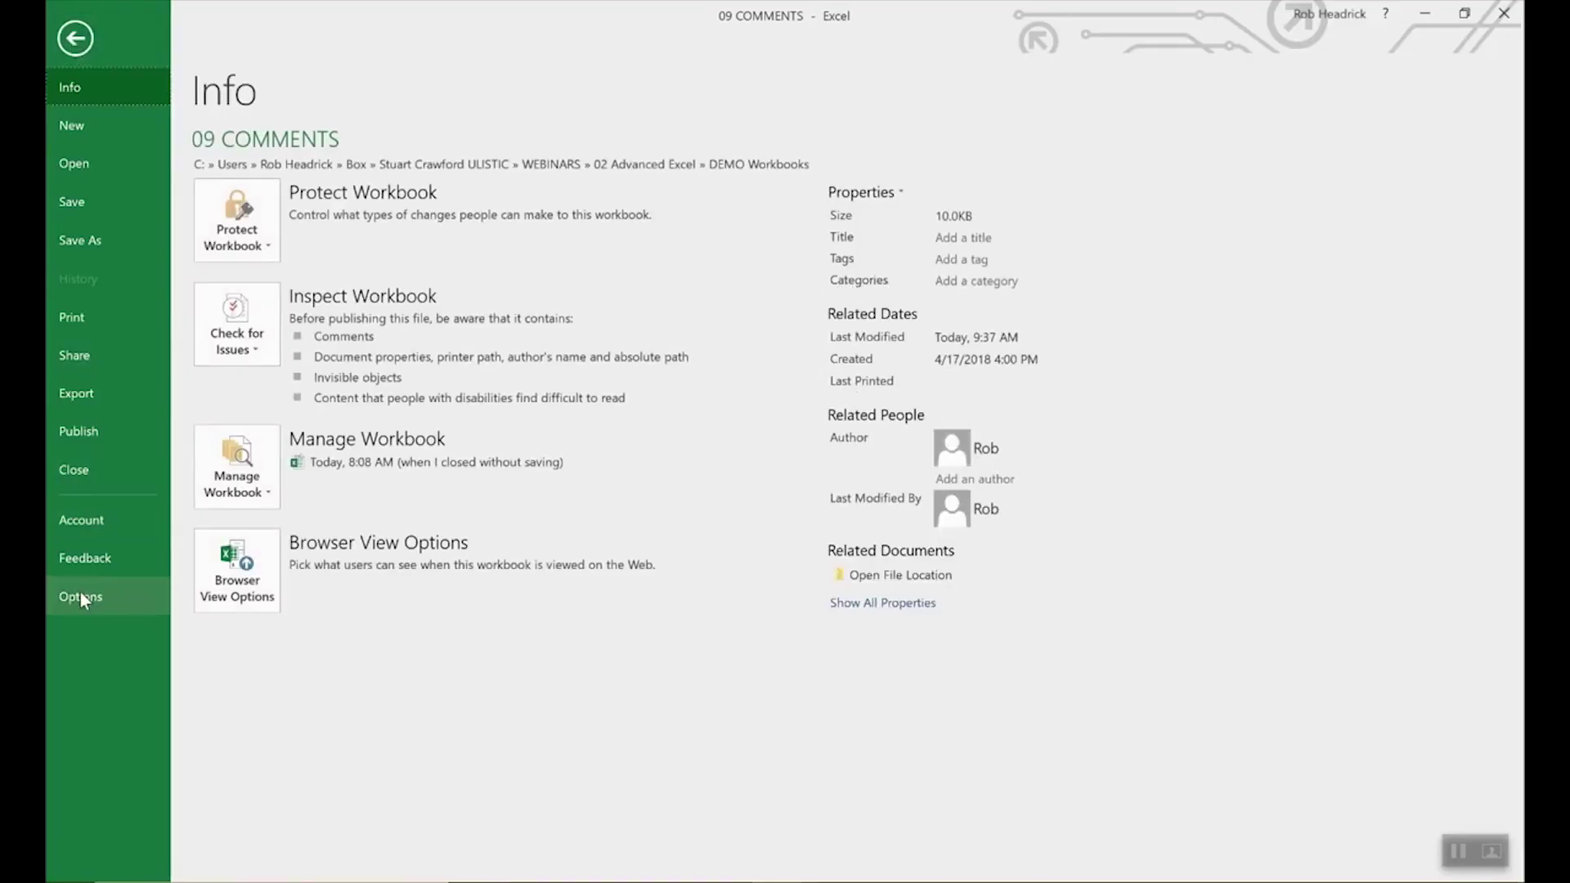
{"action": "left_click", "coordinate": [82, 590]}
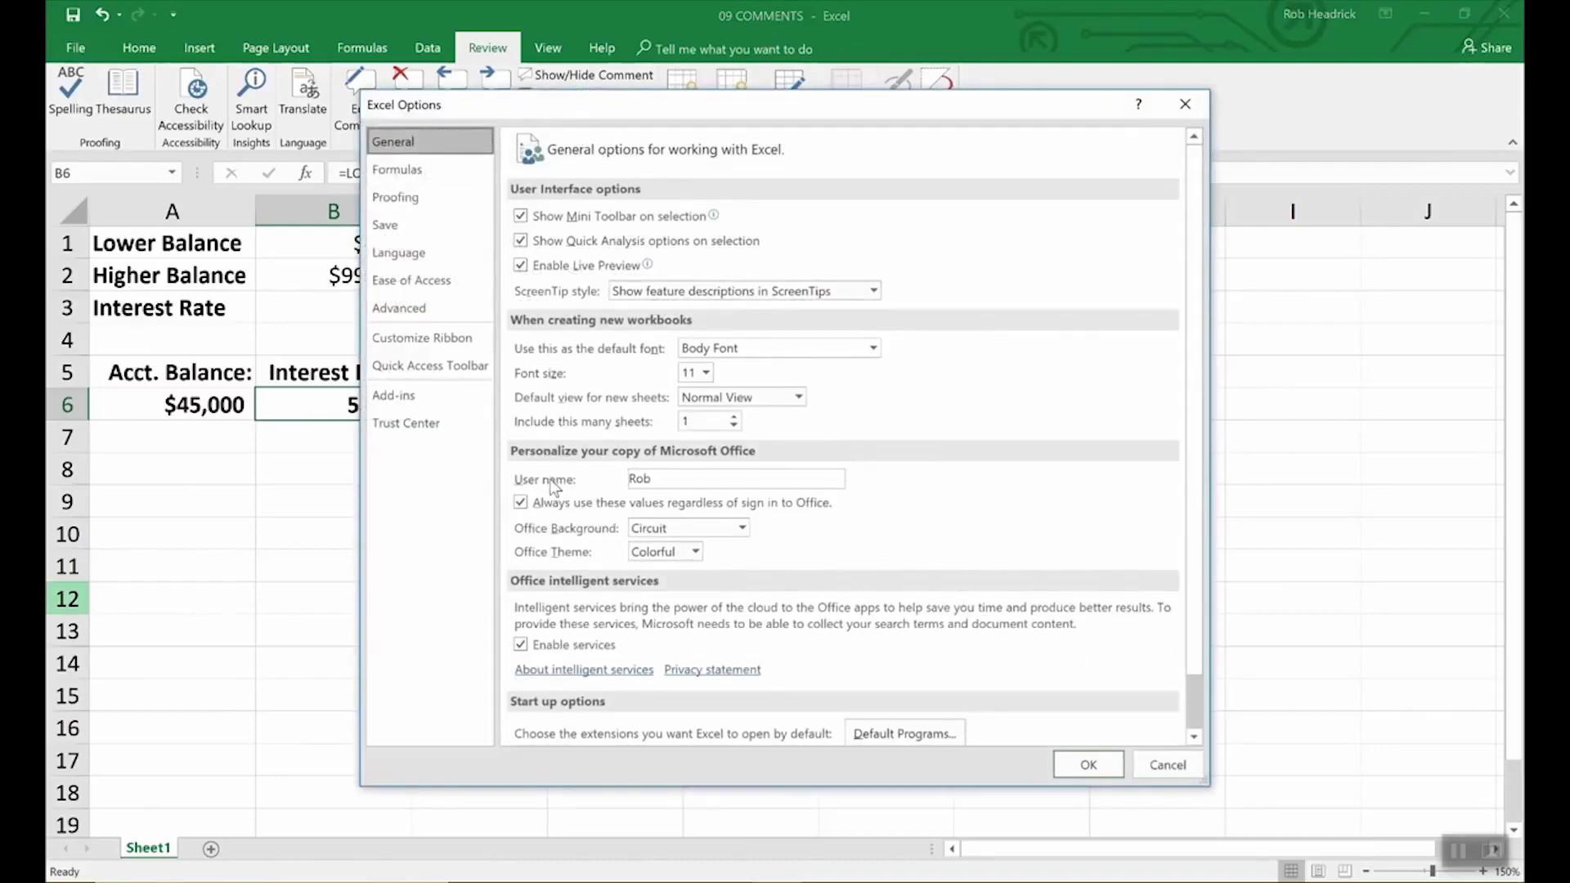
{"action": "left_click", "coordinate": [651, 483]}
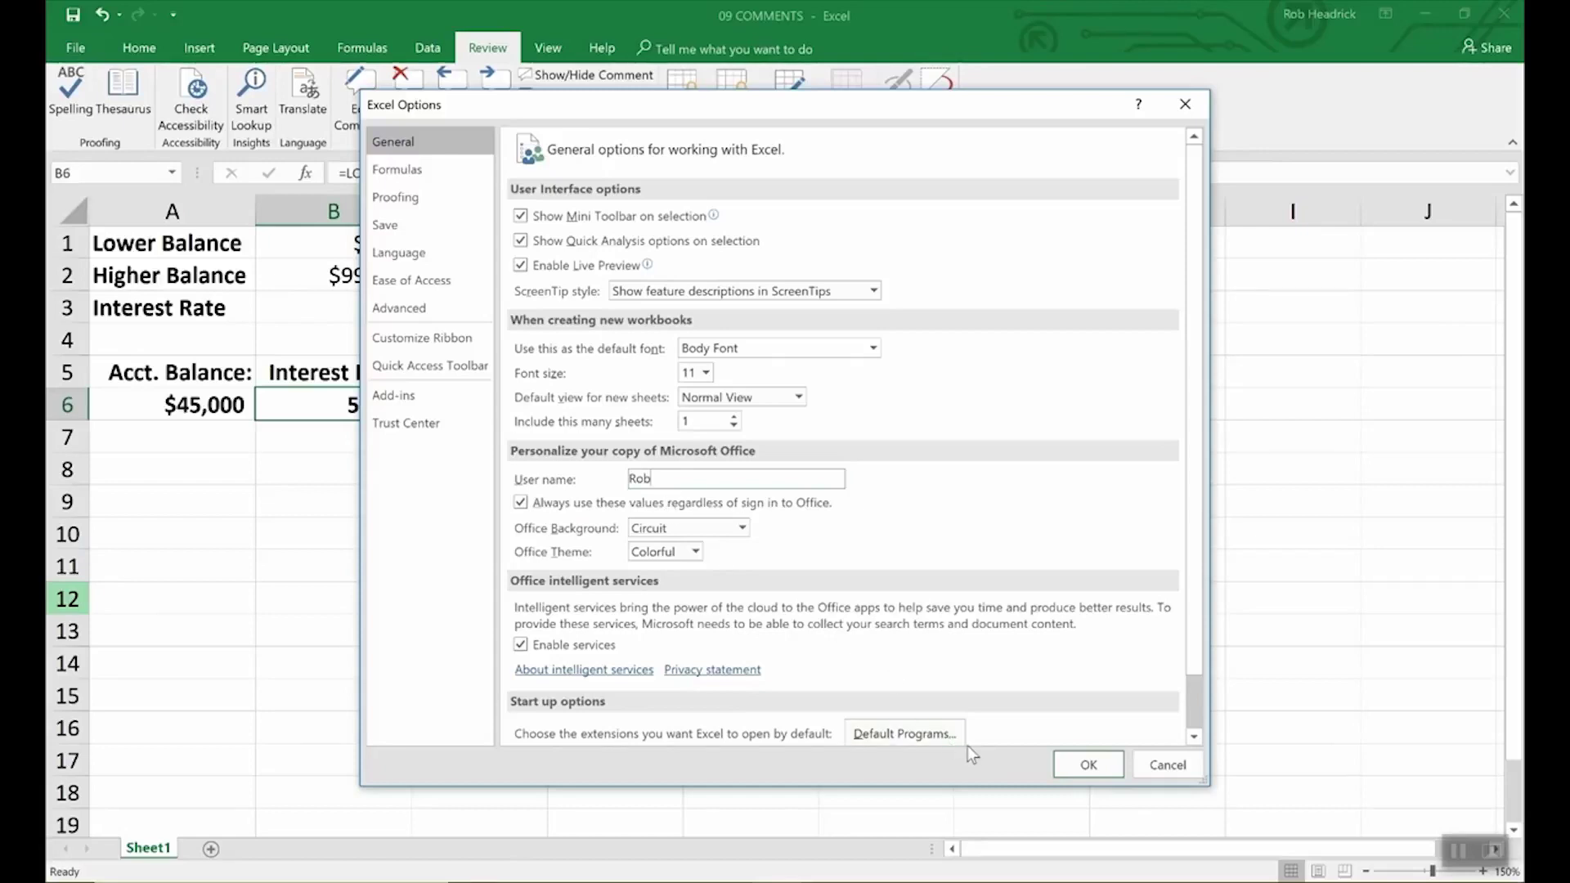
{"action": "left_click", "coordinate": [1089, 764]}
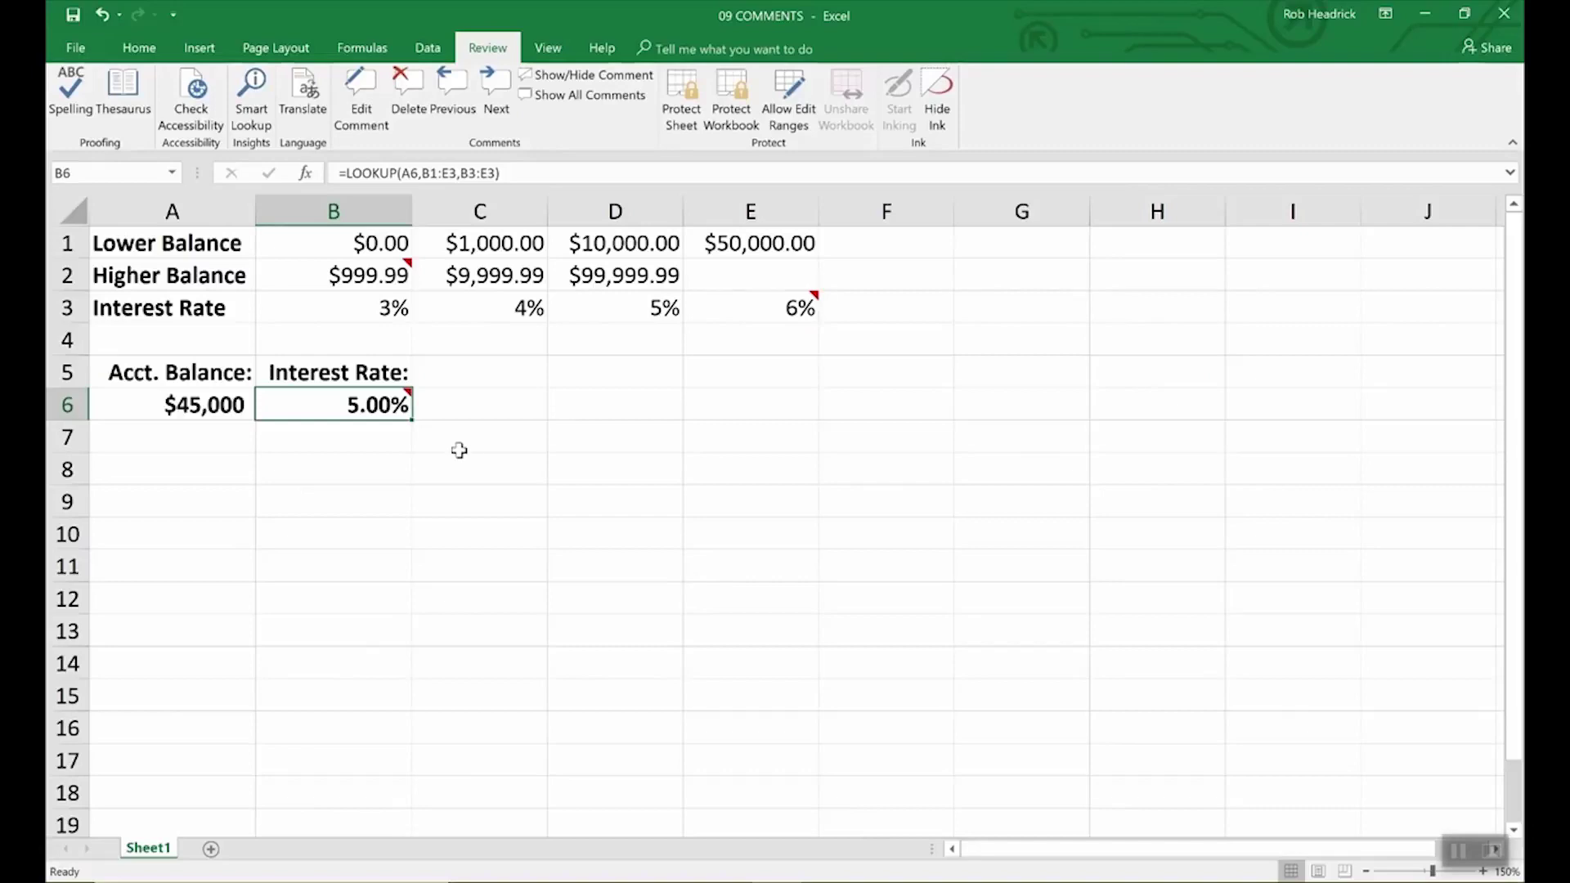
- Show B6's comment permanently, open Format Comment and cancel it, then bring up the comment's menu again
{"action": "left_click", "coordinate": [573, 75]}
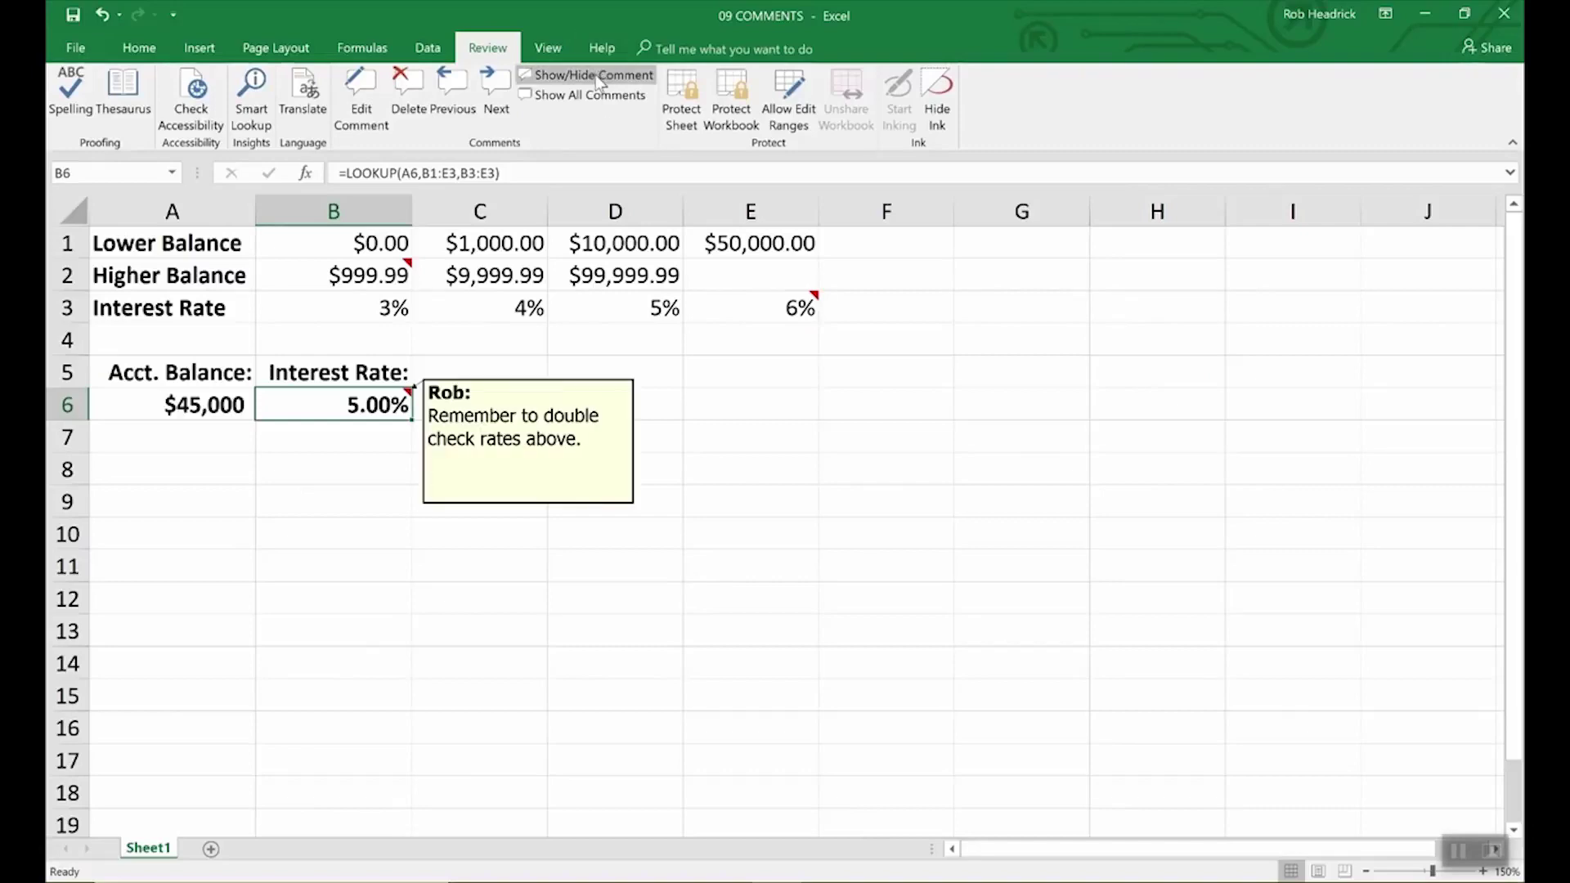
{"action": "right_click", "coordinate": [530, 439]}
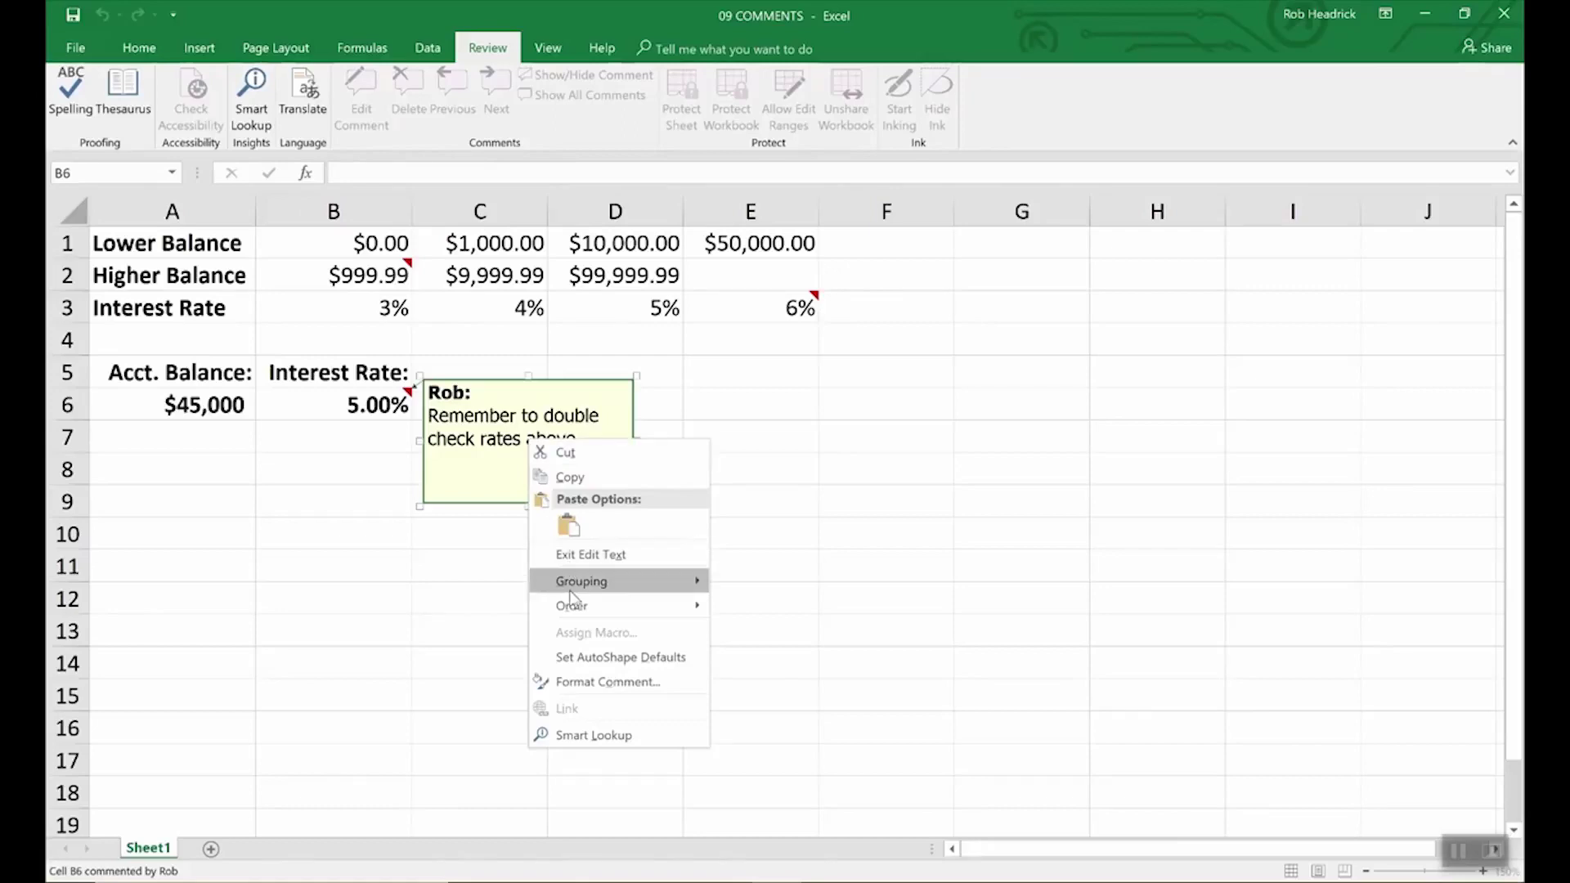
{"action": "left_click", "coordinate": [583, 684]}
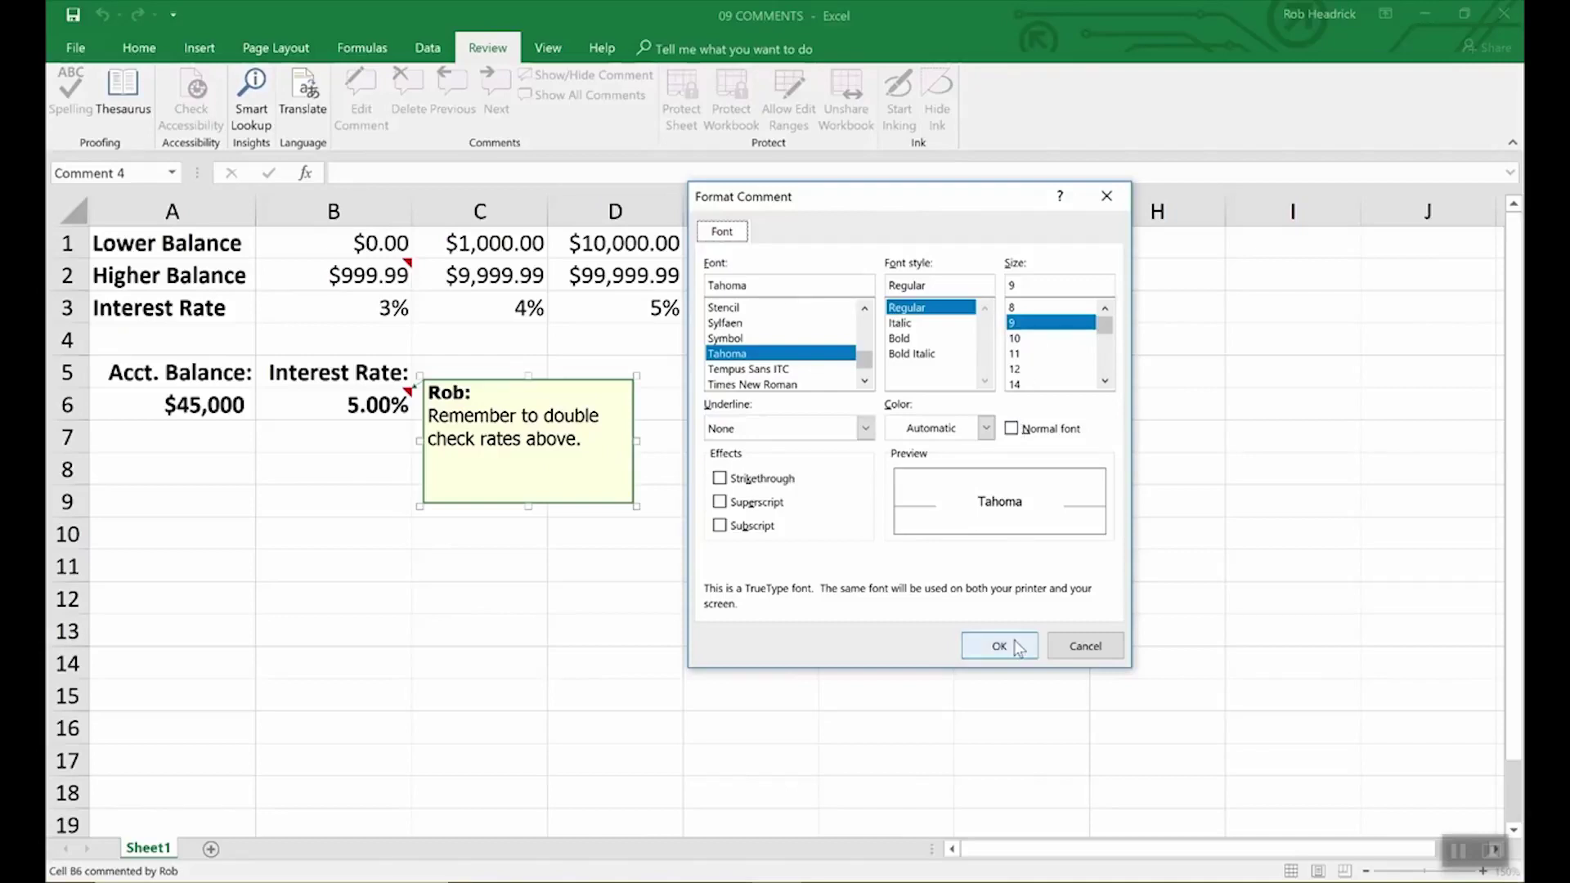
{"action": "left_click", "coordinate": [1081, 647]}
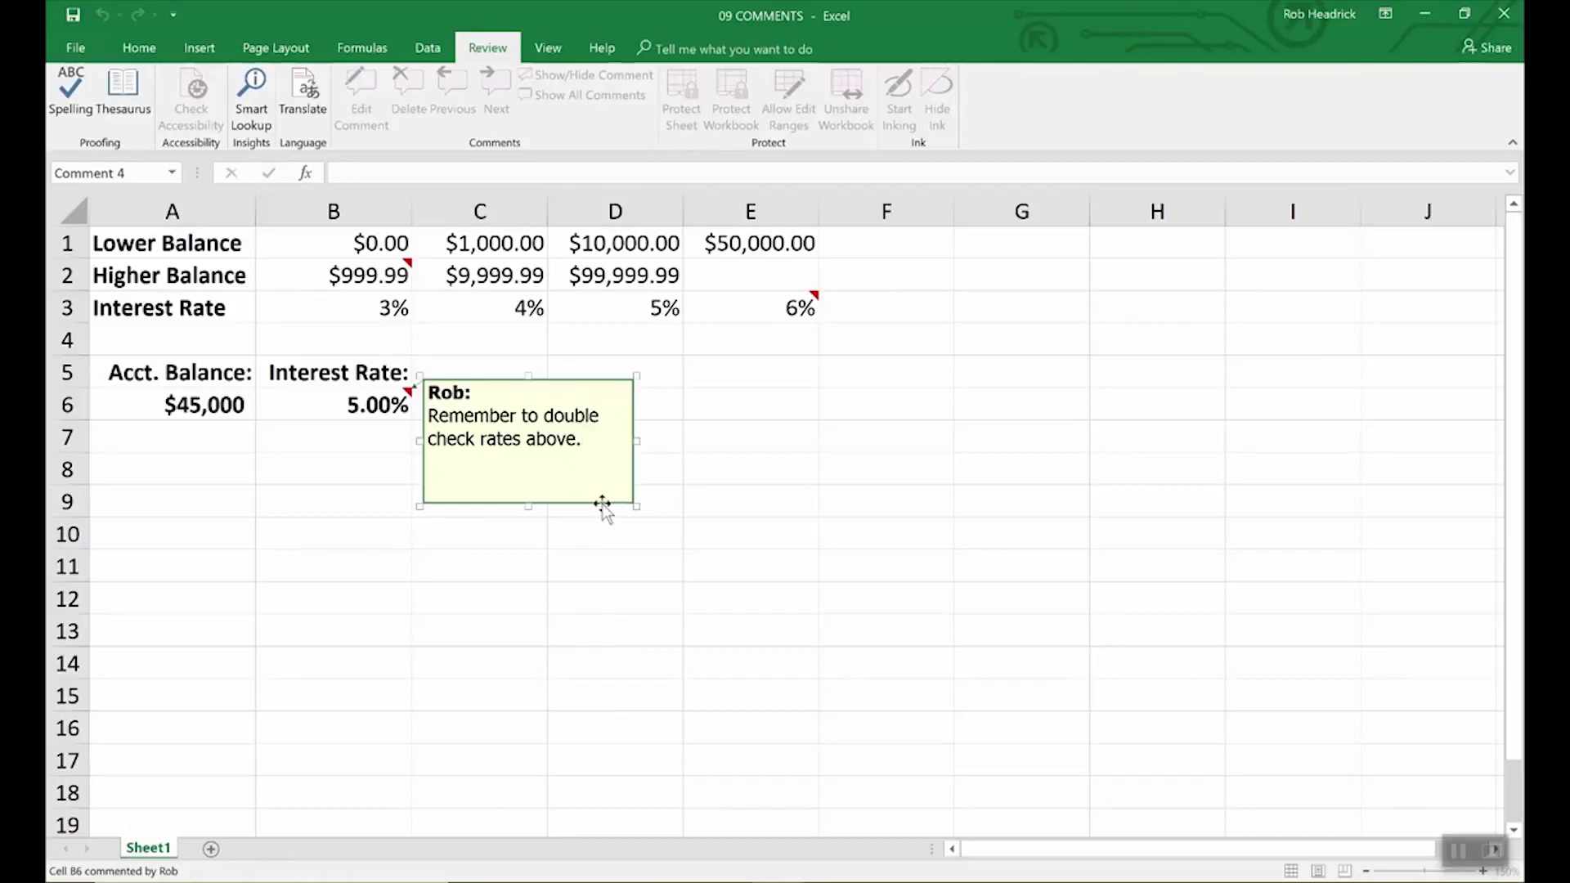
{"action": "right_click", "coordinate": [602, 504]}
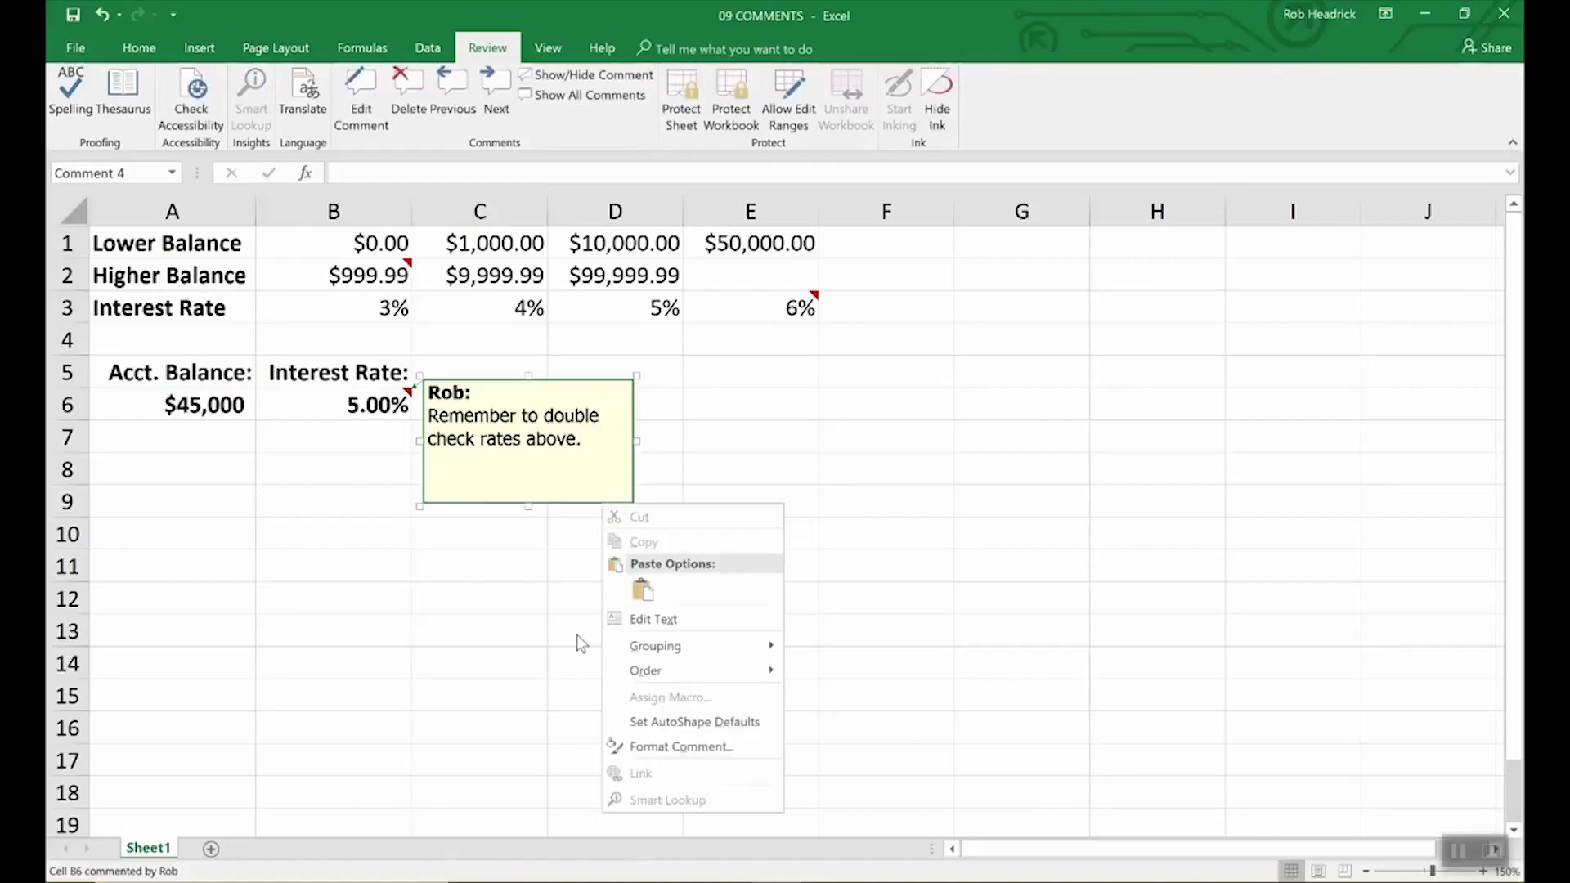
- Set the B6 comment box fill to light turquoise under Format Comment's Colors and Lines
{"action": "left_click", "coordinate": [654, 746]}
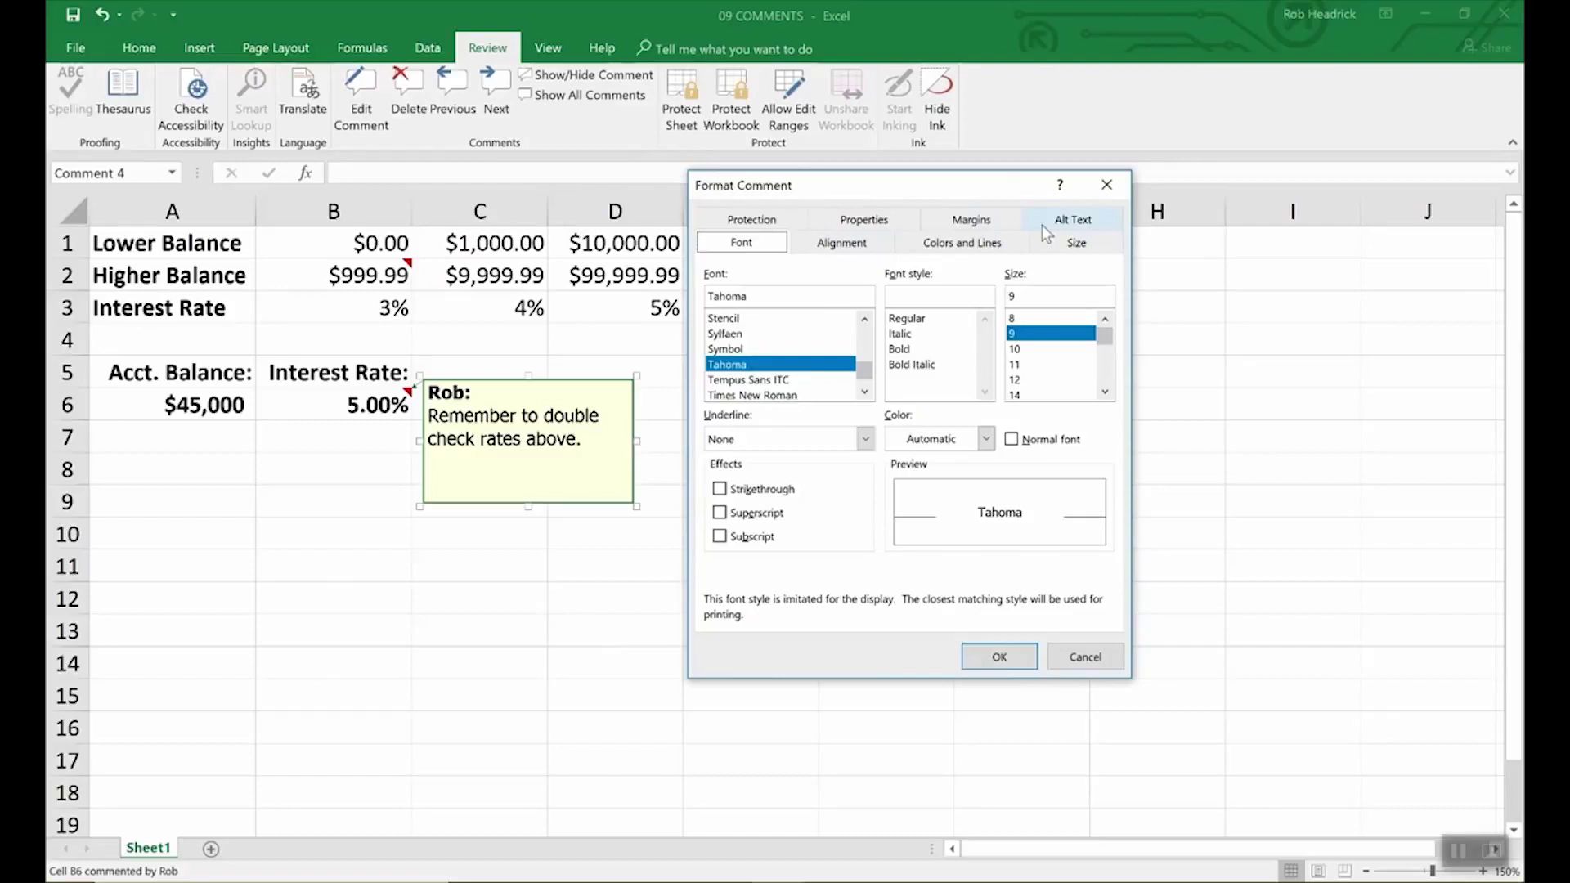
{"action": "left_click", "coordinate": [965, 243]}
{"action": "left_click", "coordinate": [926, 301]}
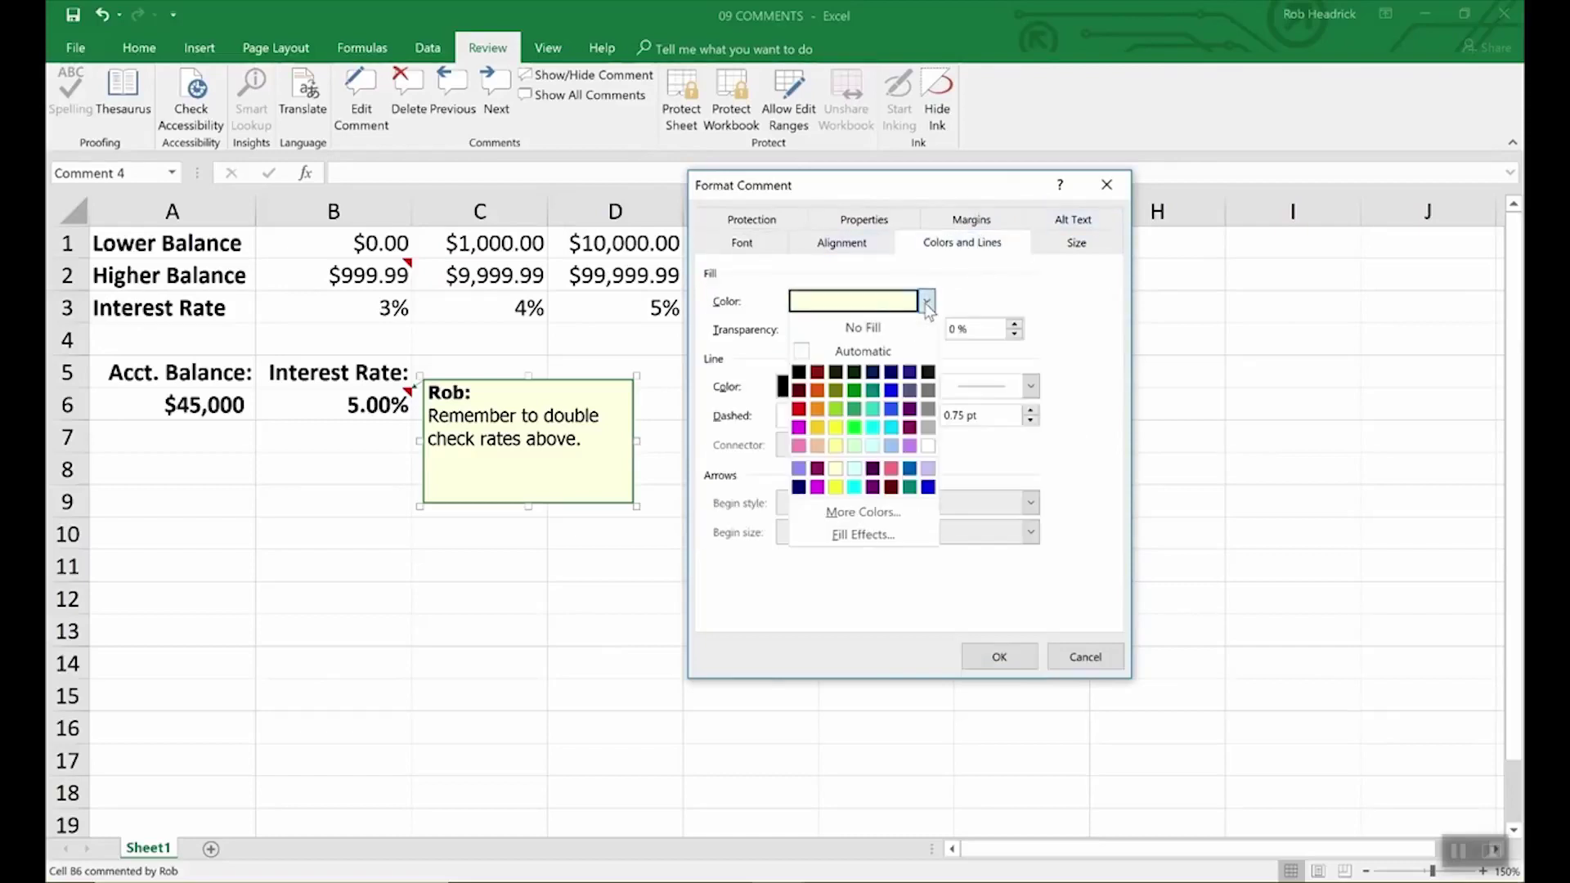
{"action": "left_click", "coordinate": [873, 445]}
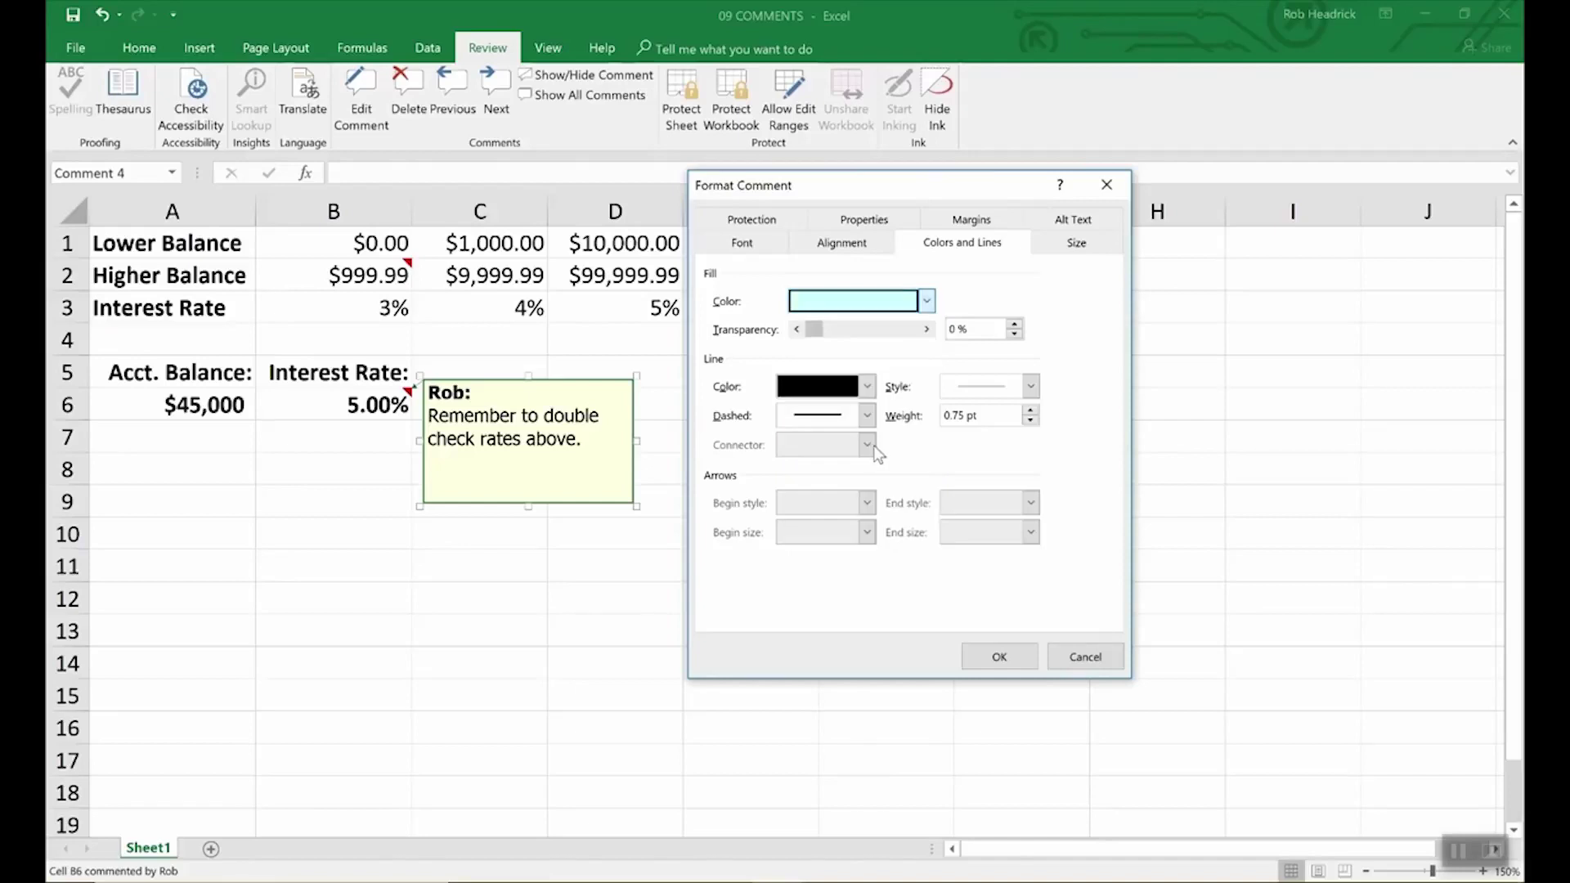
{"action": "left_click", "coordinate": [1020, 657]}
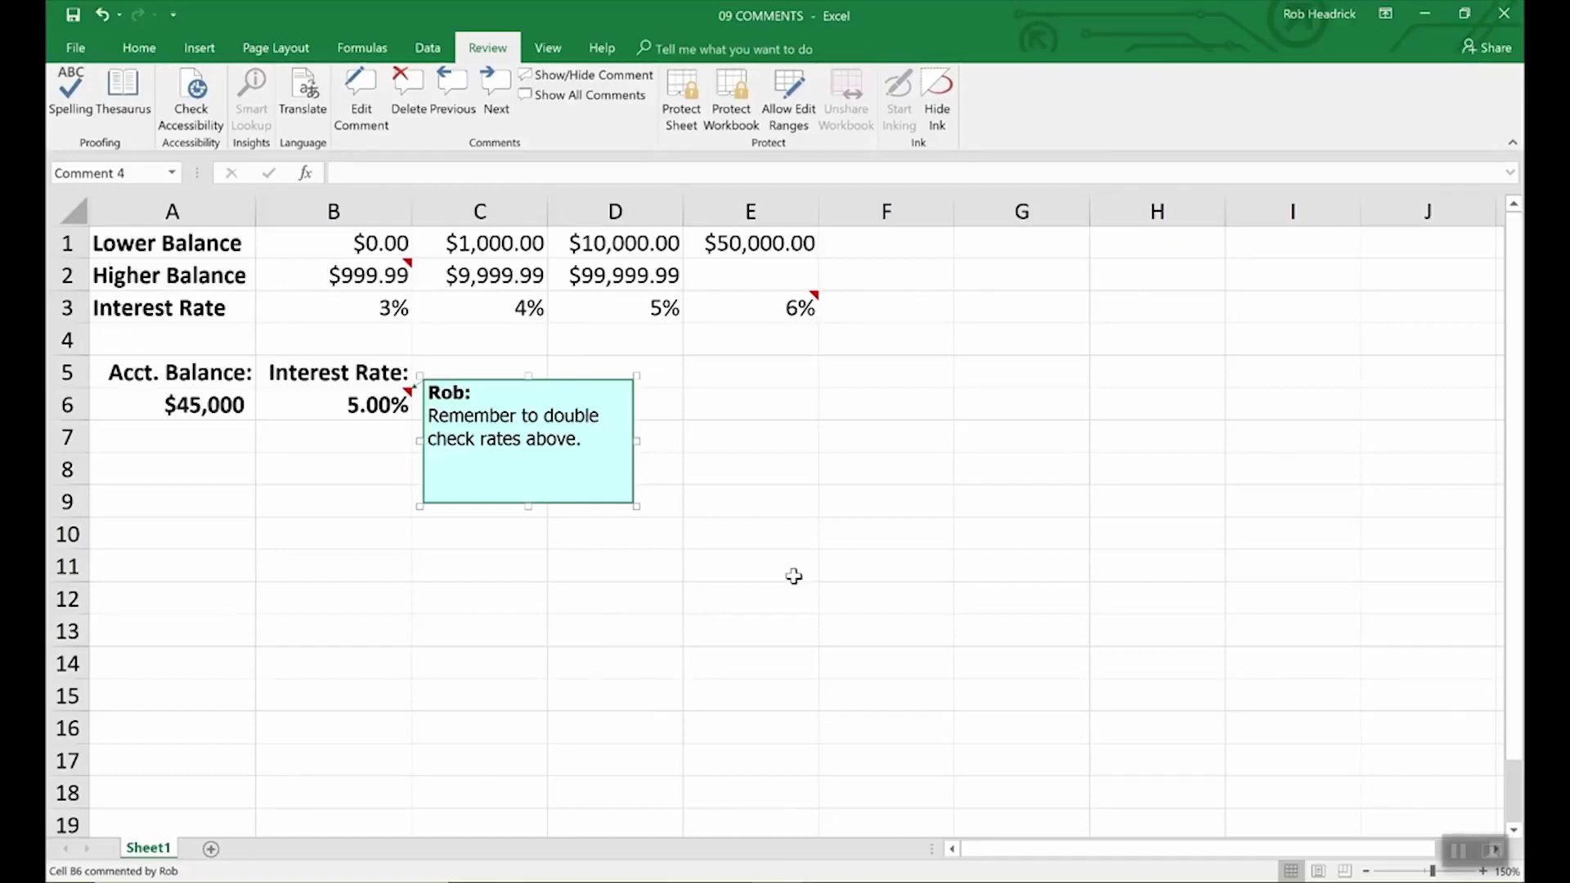
- Read the comments on B2 and E3, then show all comments on the sheet
{"action": "left_click", "coordinate": [793, 577]}
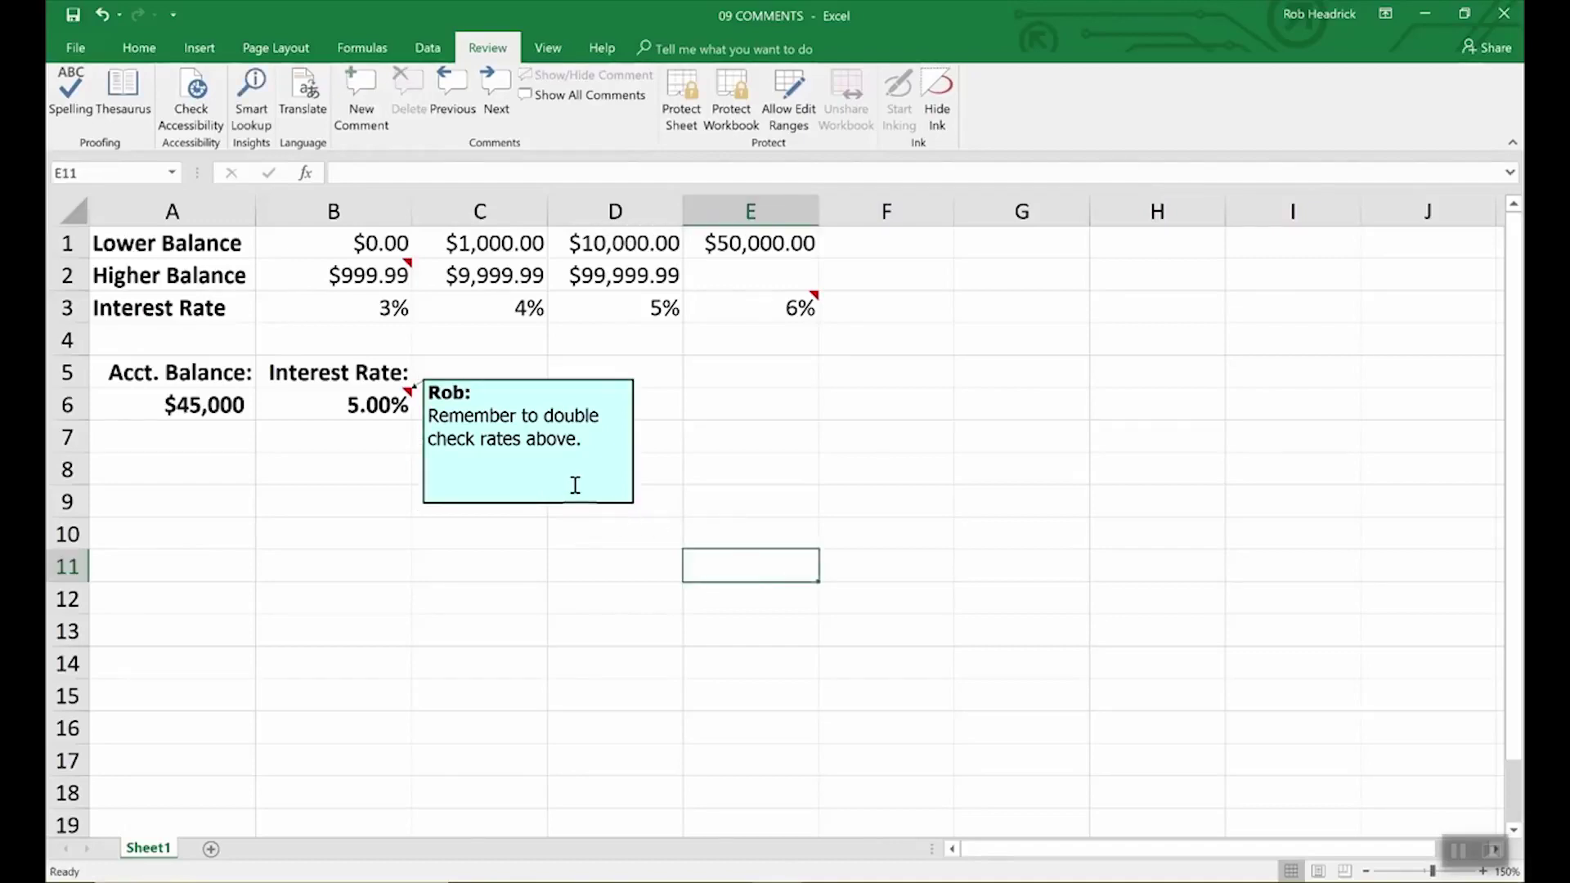
{"action": "left_click", "coordinate": [399, 273]}
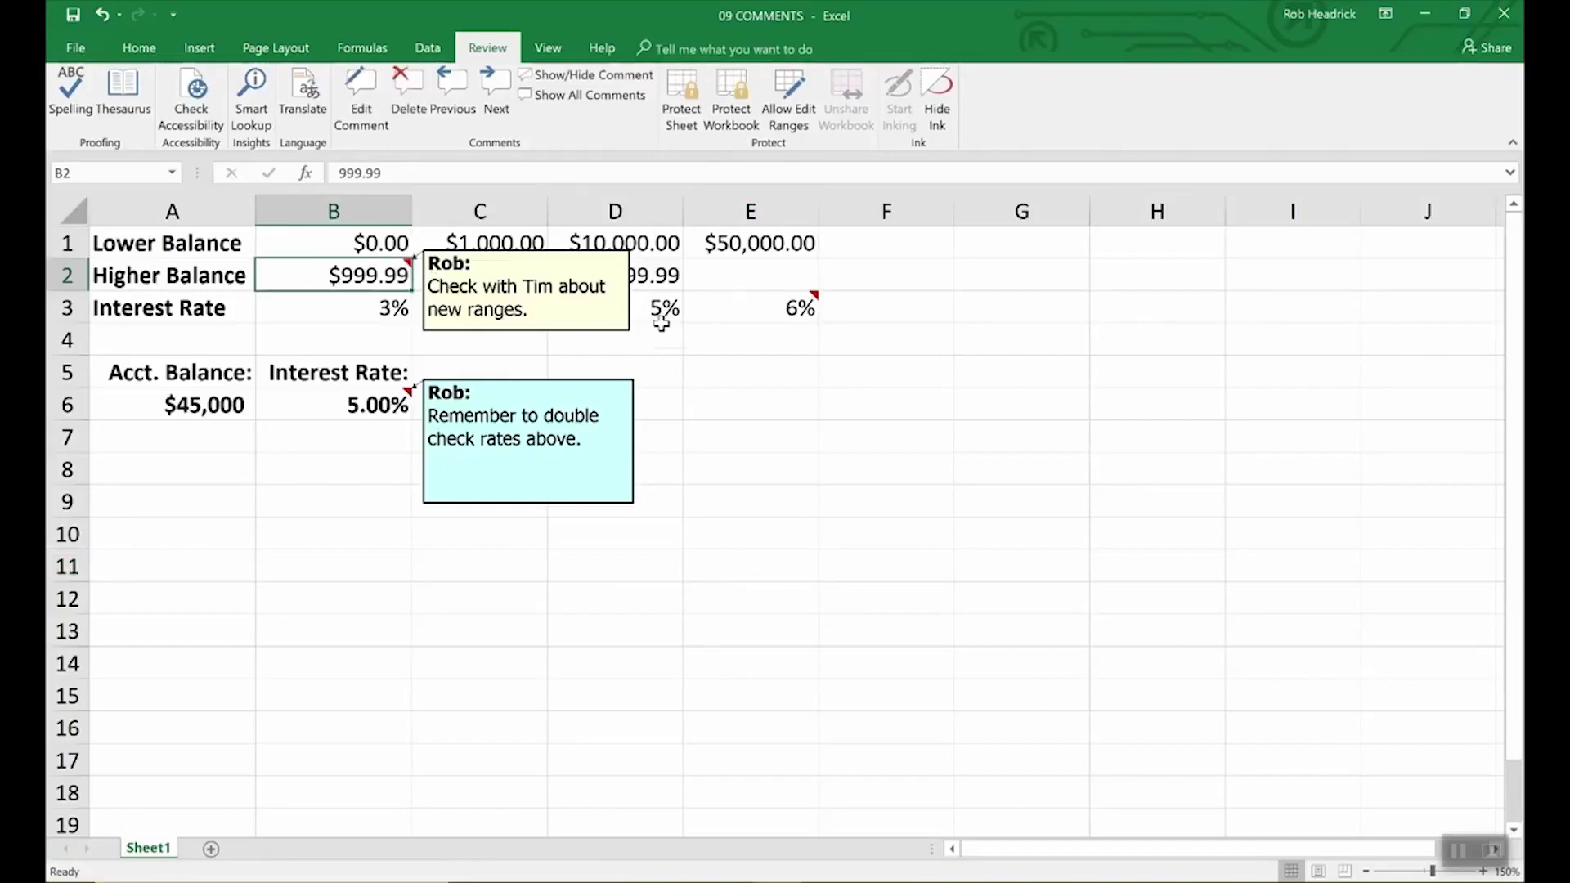
{"action": "left_click", "coordinate": [772, 322]}
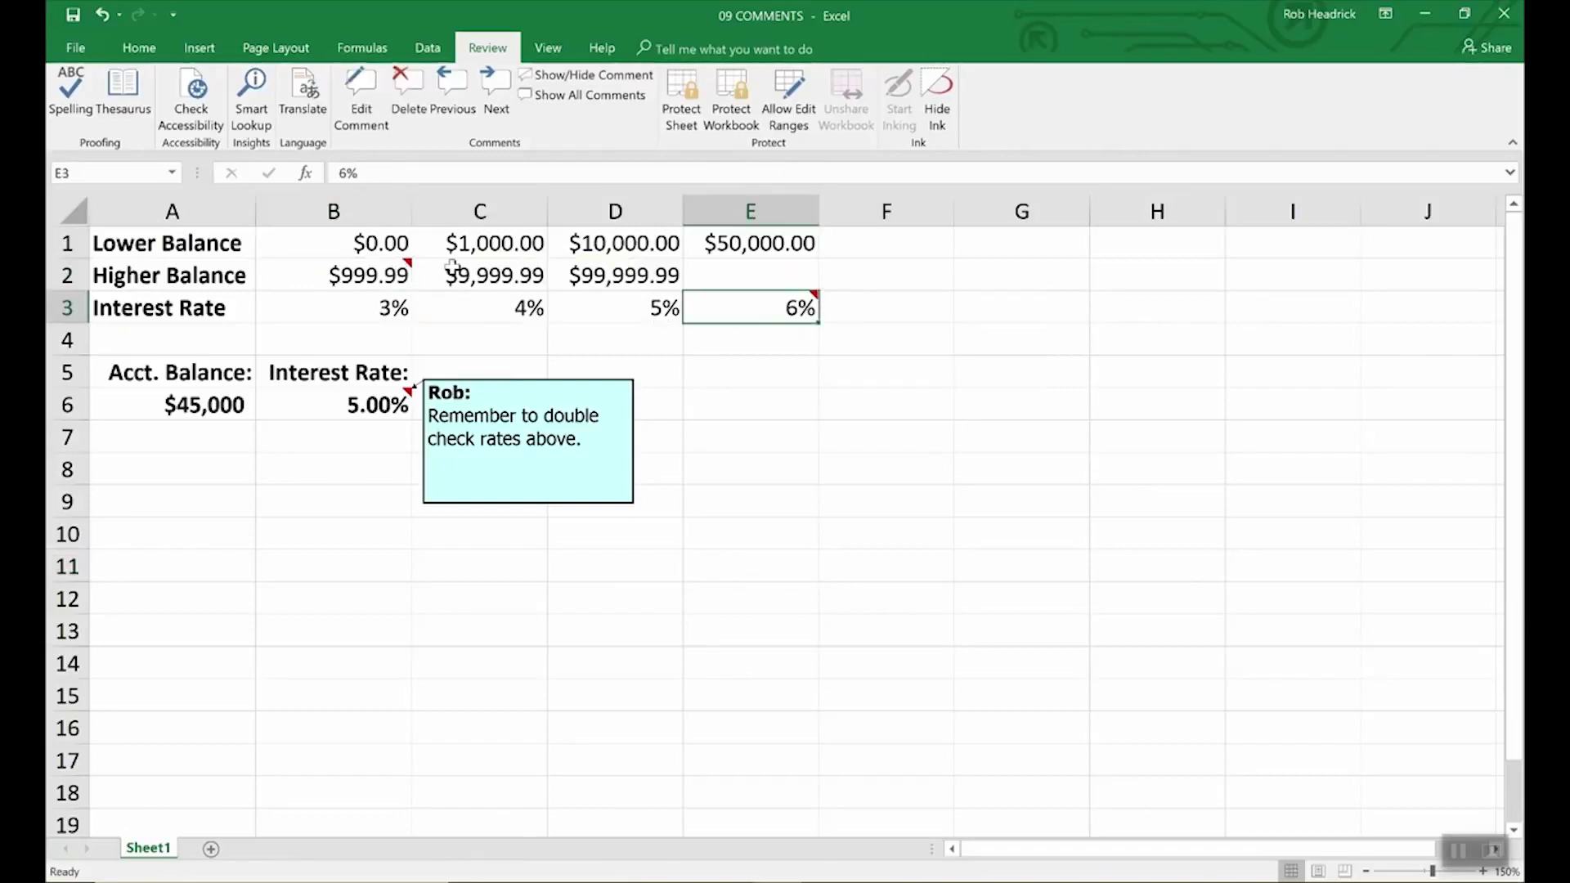
{"action": "mouse_move", "coordinate": [750, 314]}
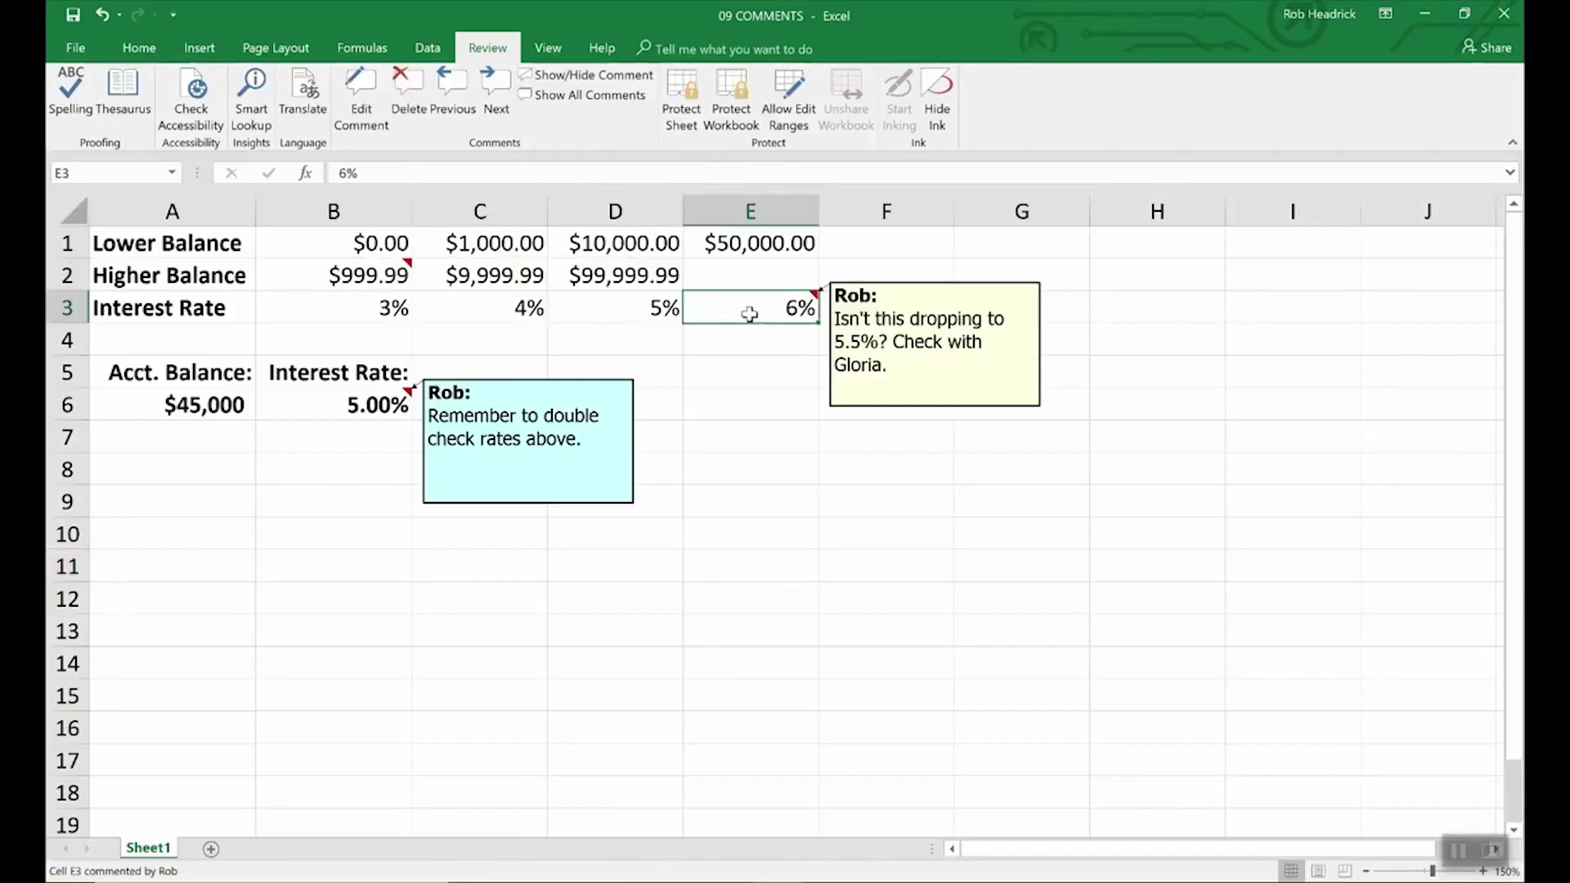
{"action": "left_click", "coordinate": [366, 276]}
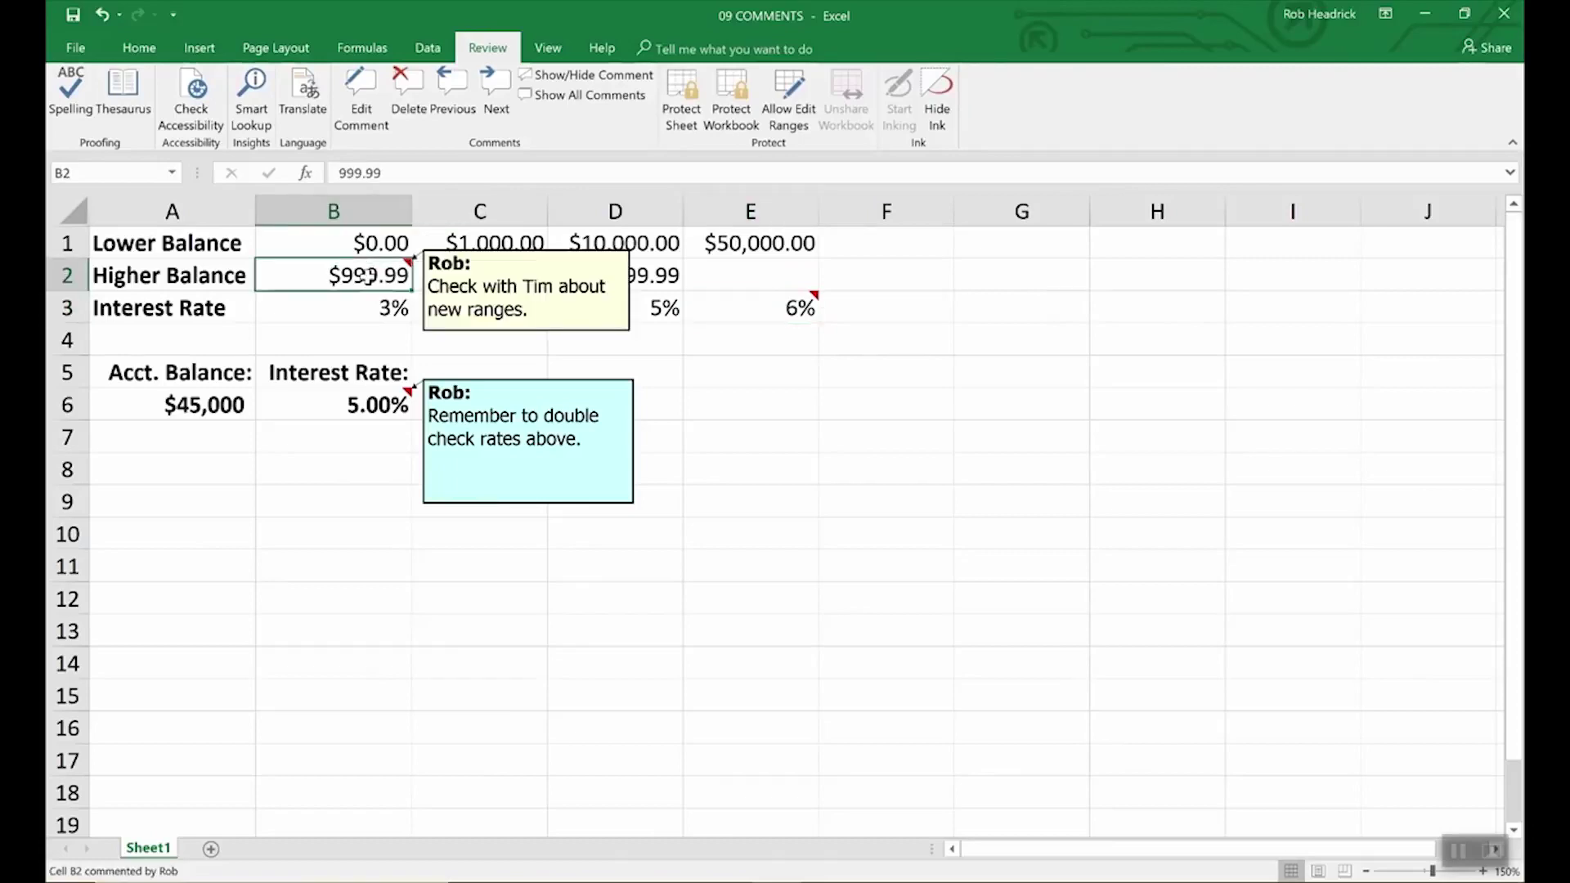
{"action": "left_click", "coordinate": [608, 97]}
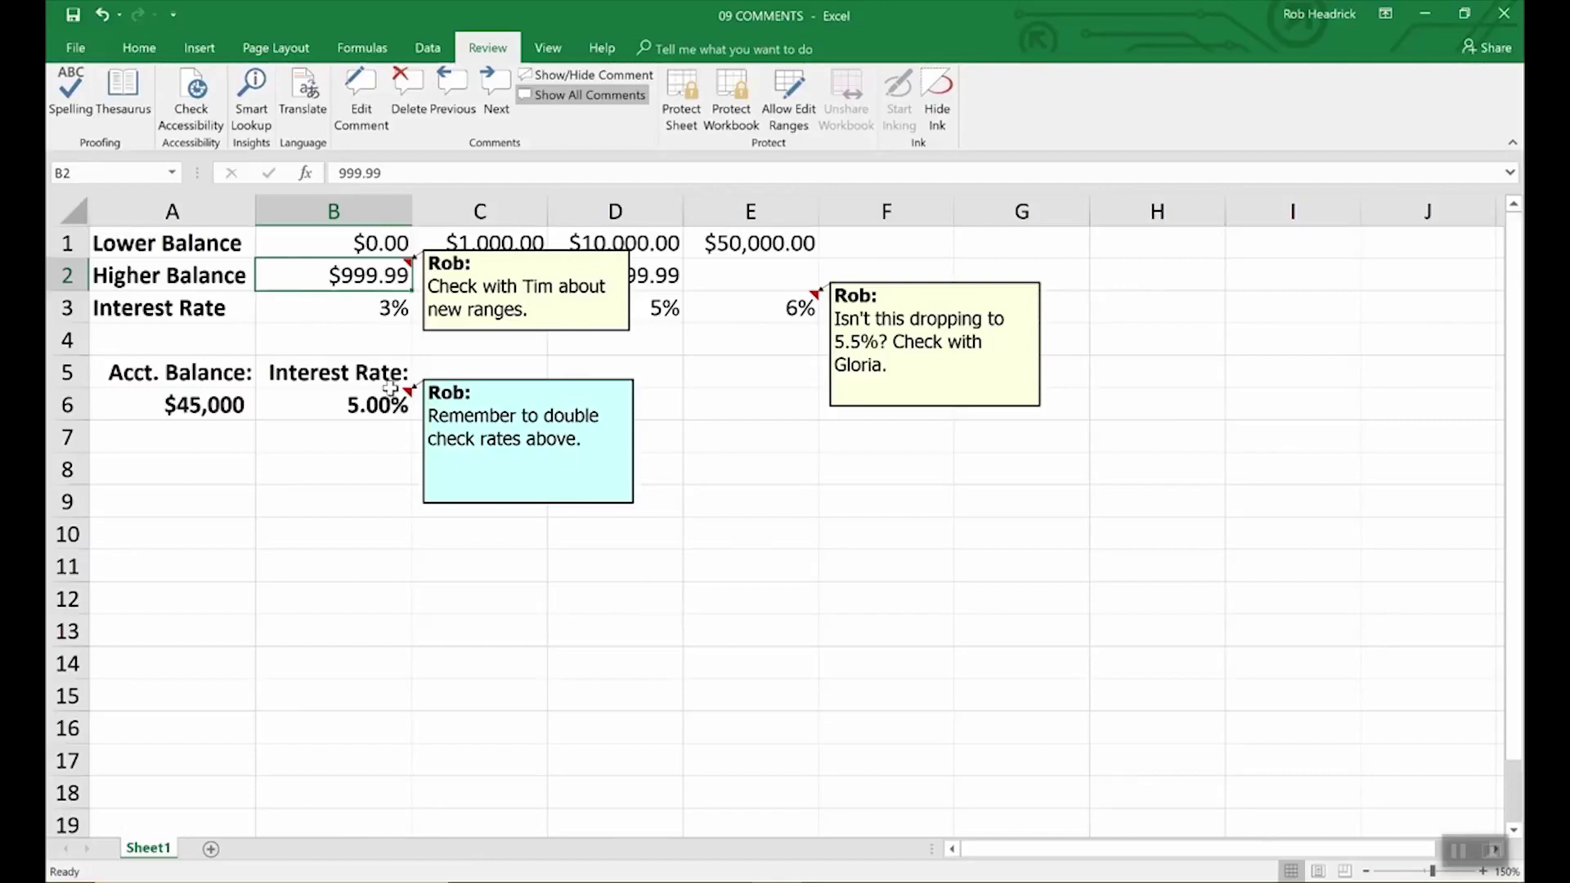
- Delete B6's comment, hide B2's comment, and select the E3 comment box
{"action": "left_click", "coordinate": [365, 404]}
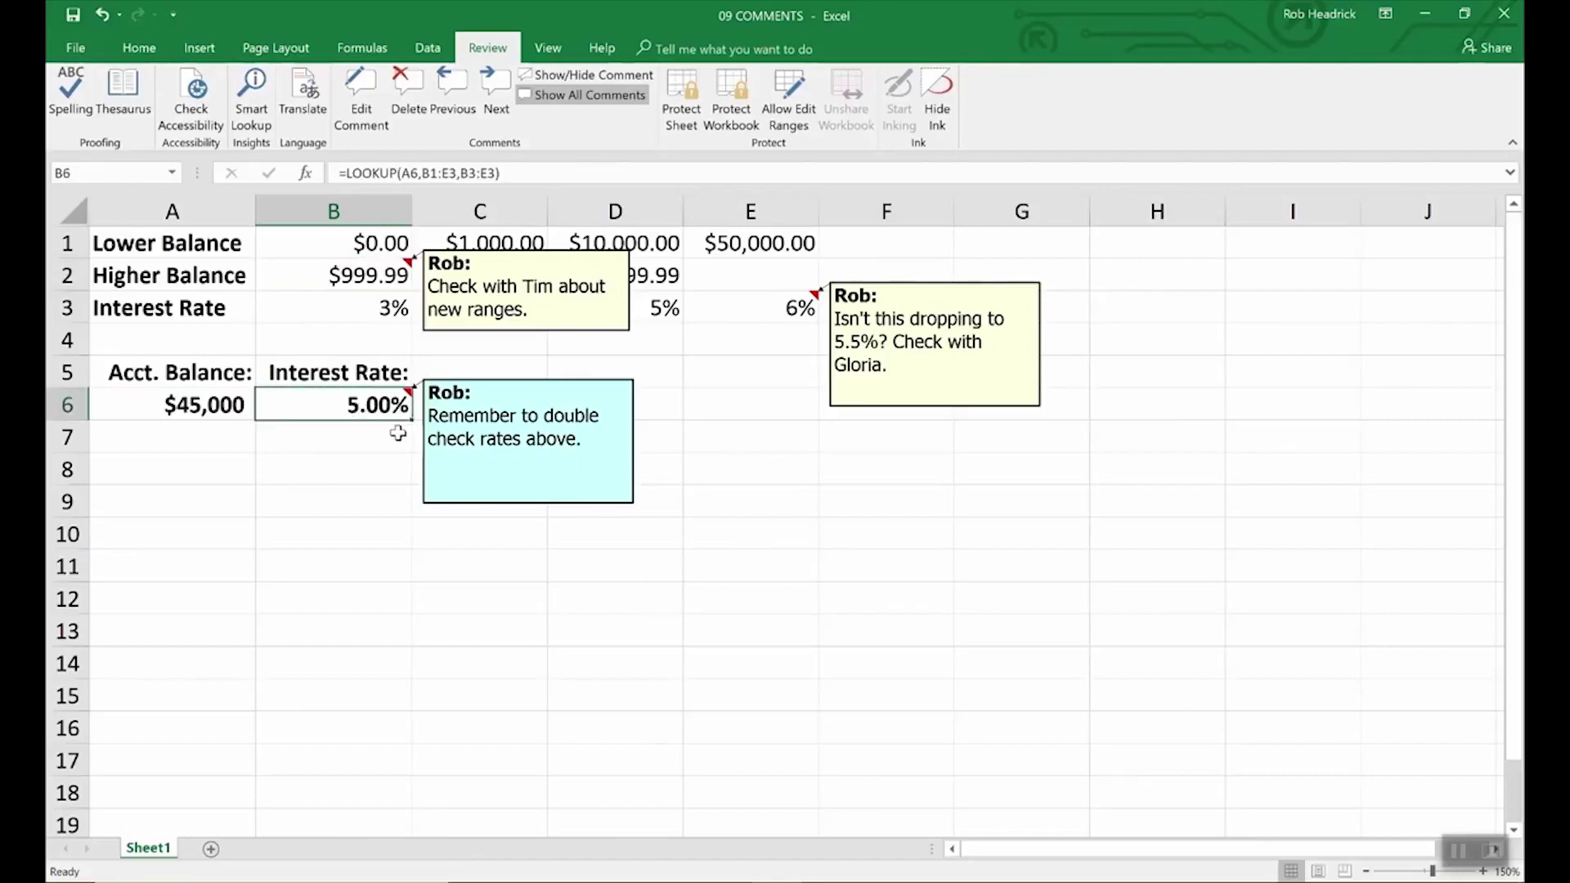
{"action": "left_click", "coordinate": [408, 84]}
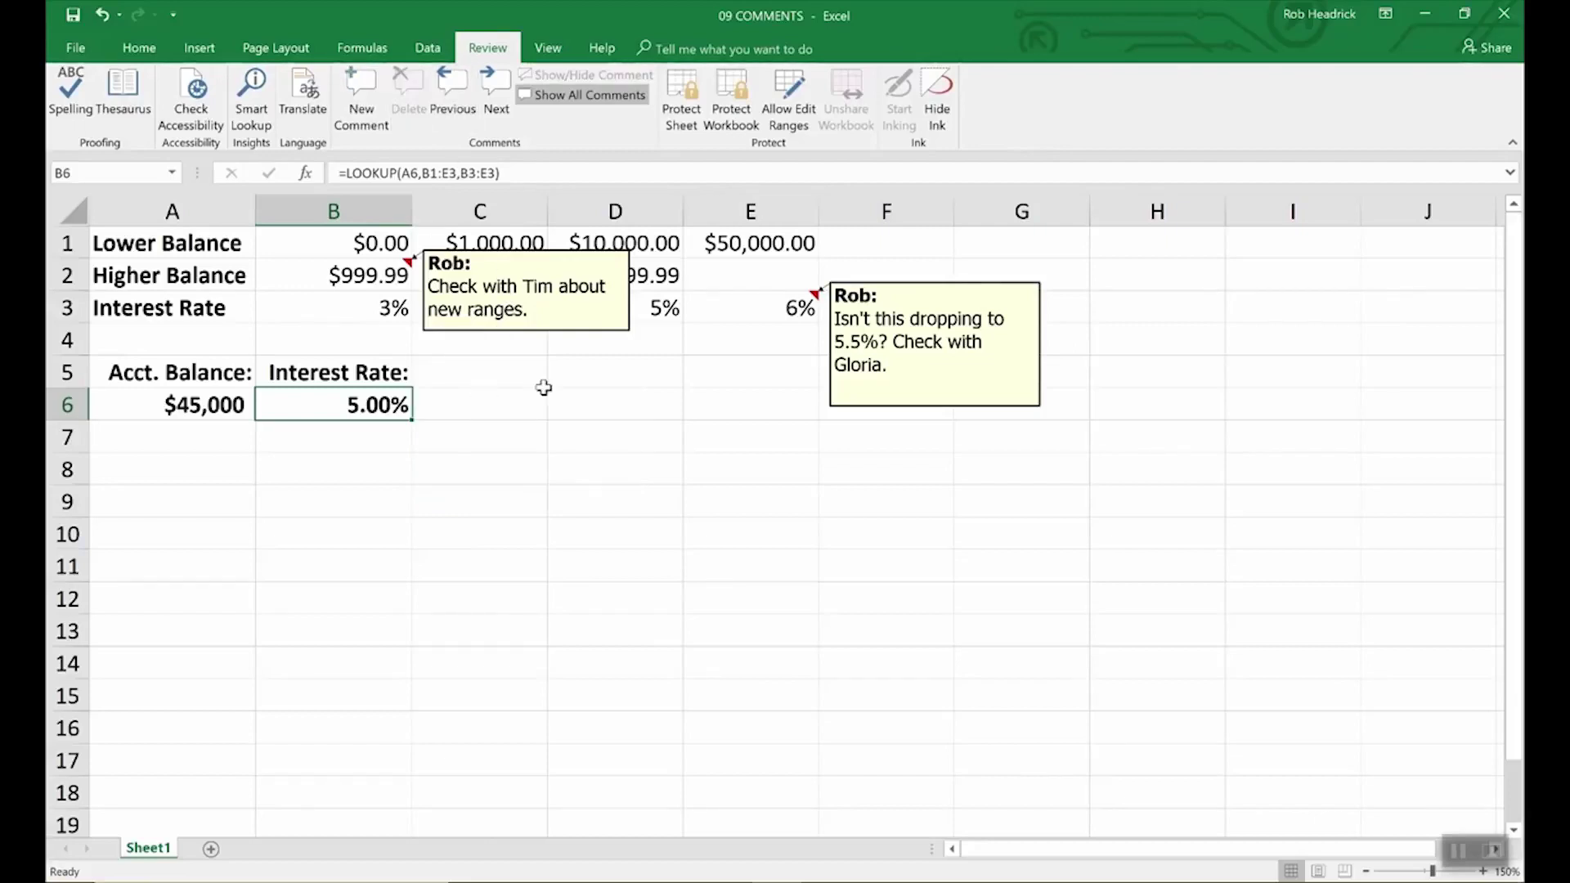
{"action": "left_click", "coordinate": [574, 331]}
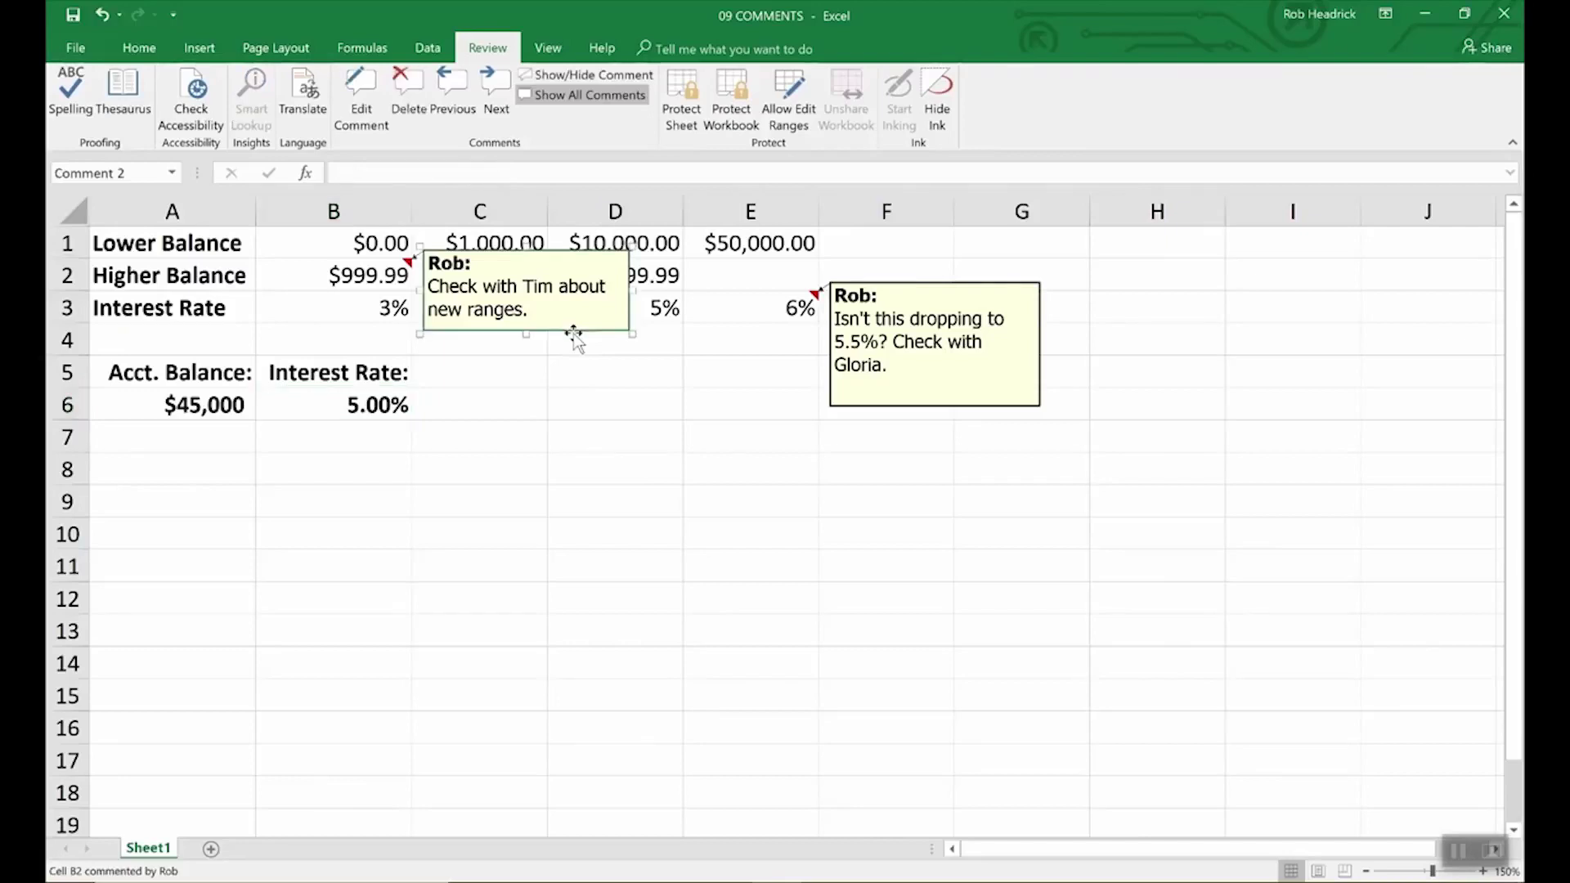
{"action": "key", "text": "Escape"}
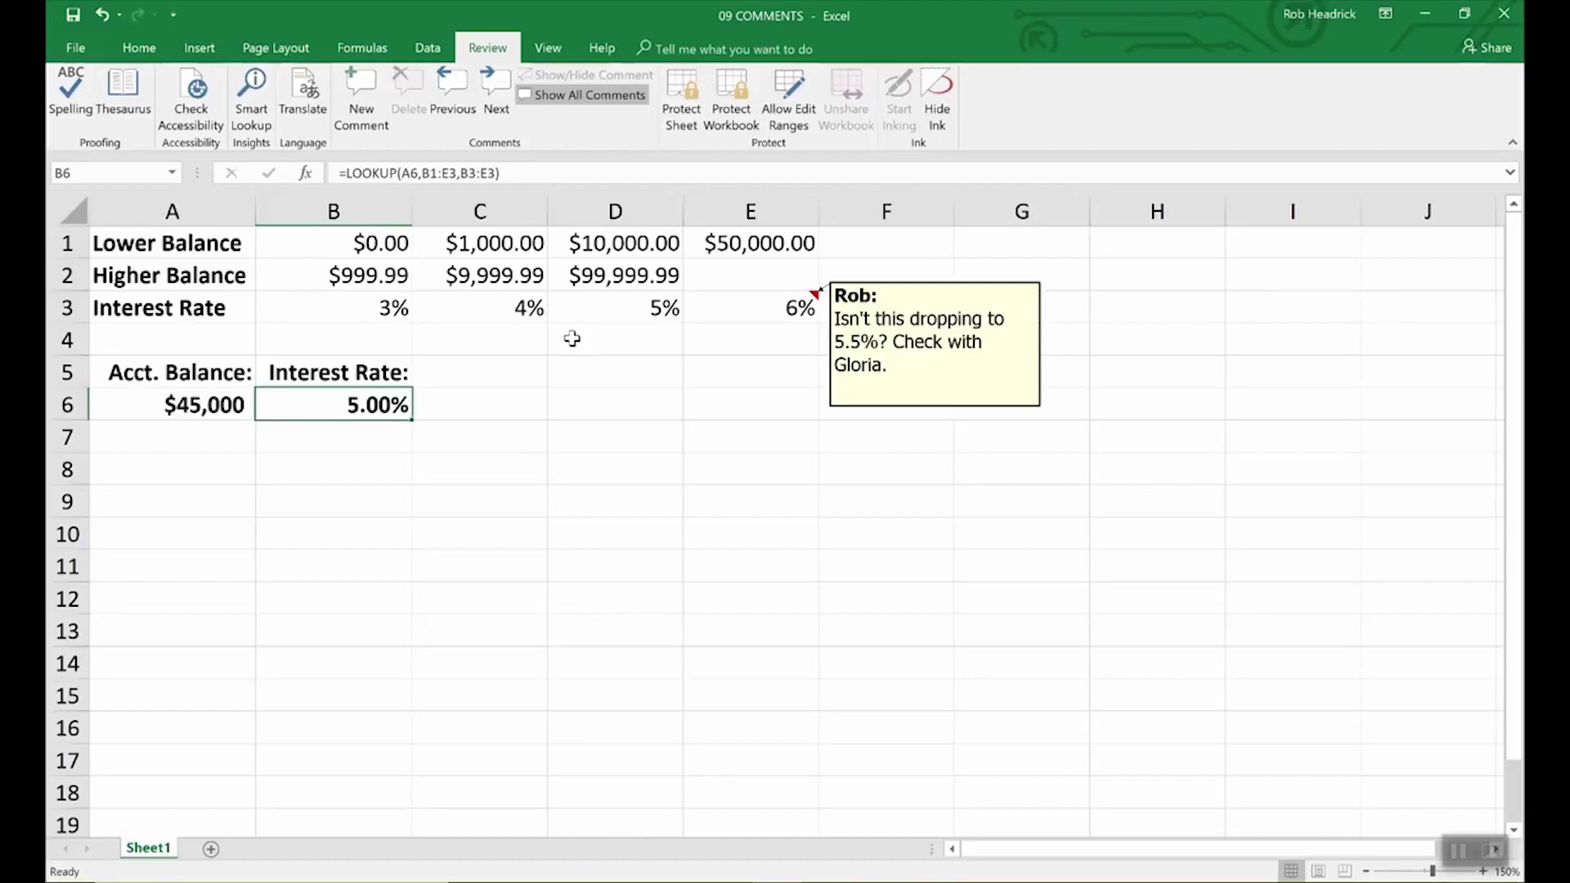
{"action": "left_click", "coordinate": [918, 407]}
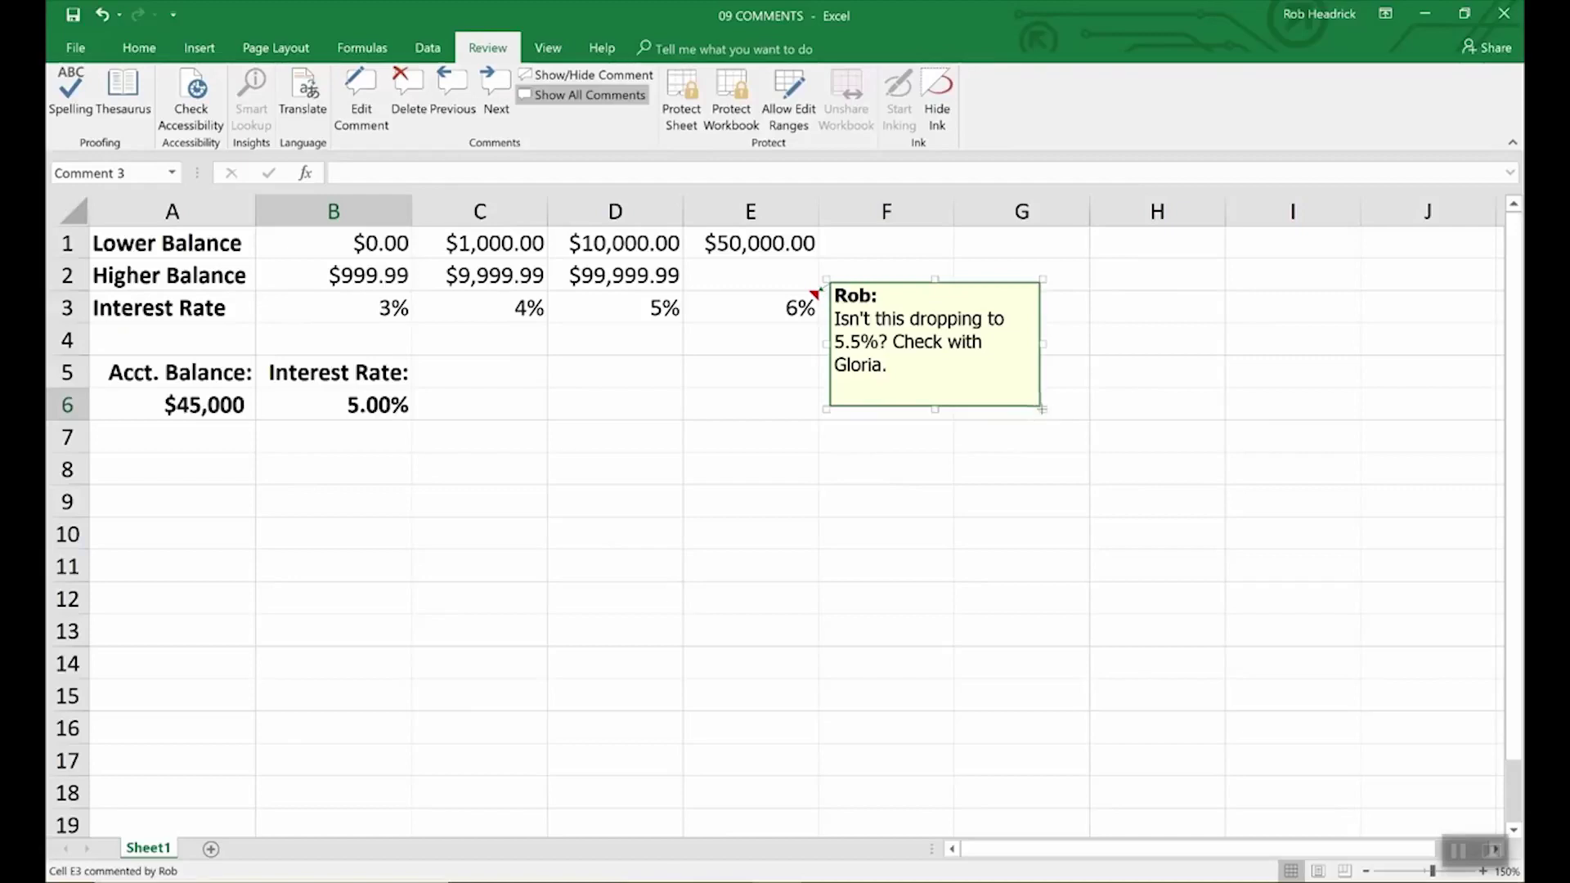
- Drag the E3 comment box's corner inward to make it smaller
{"action": "left_click_drag", "start_coordinate": [1043, 408], "coordinate": [1211, 619]}
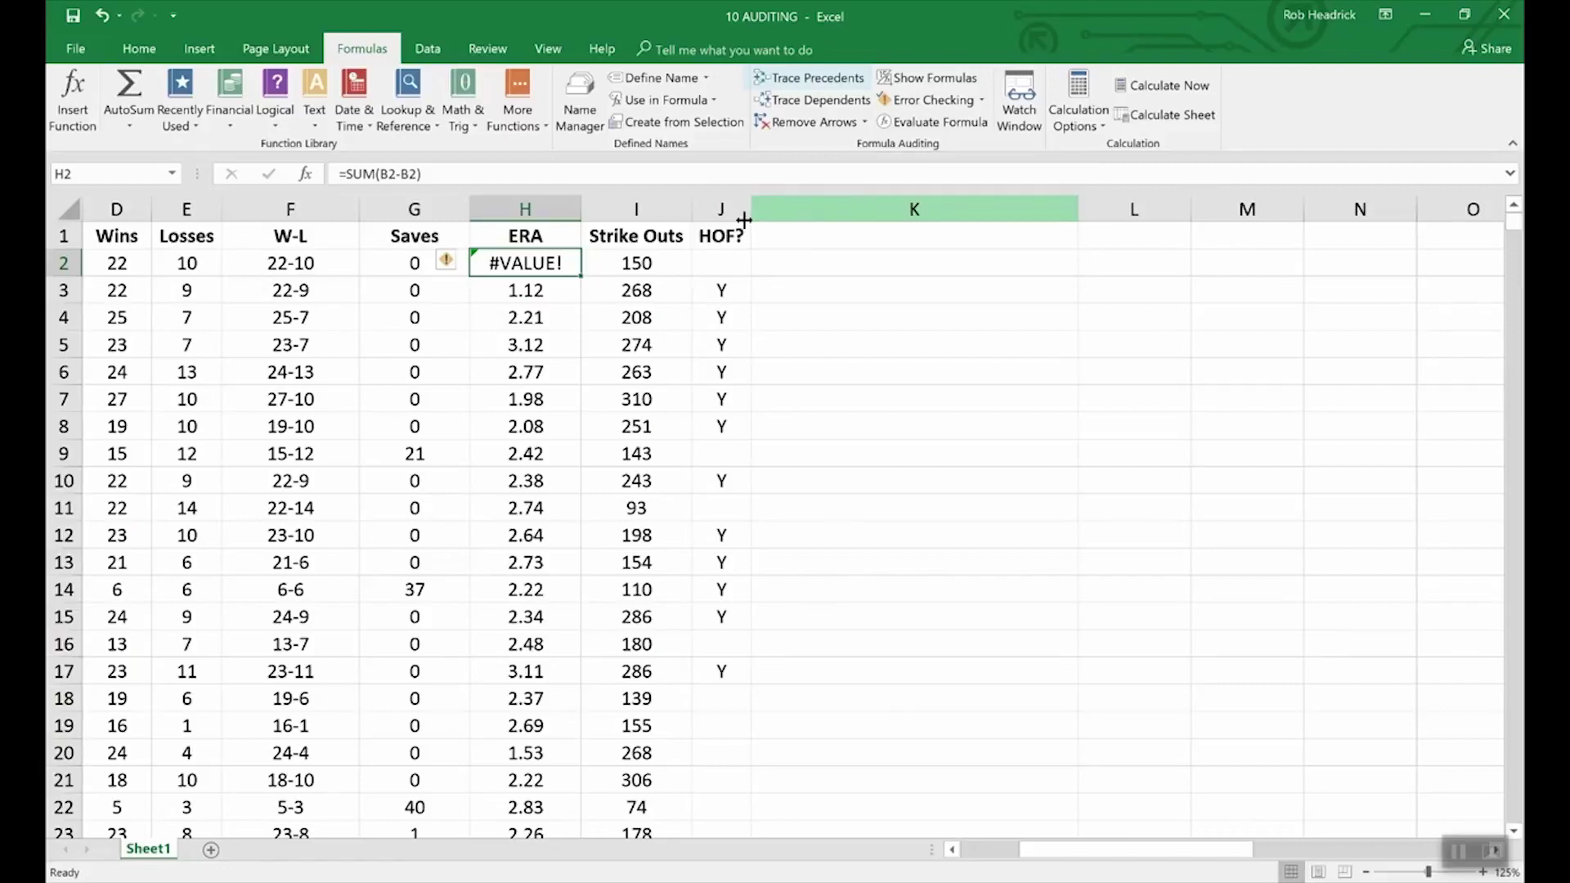
- Trace precedents for F2's W-L formula, showing arrows from D2 and E2
{"action": "left_click", "coordinate": [311, 265]}
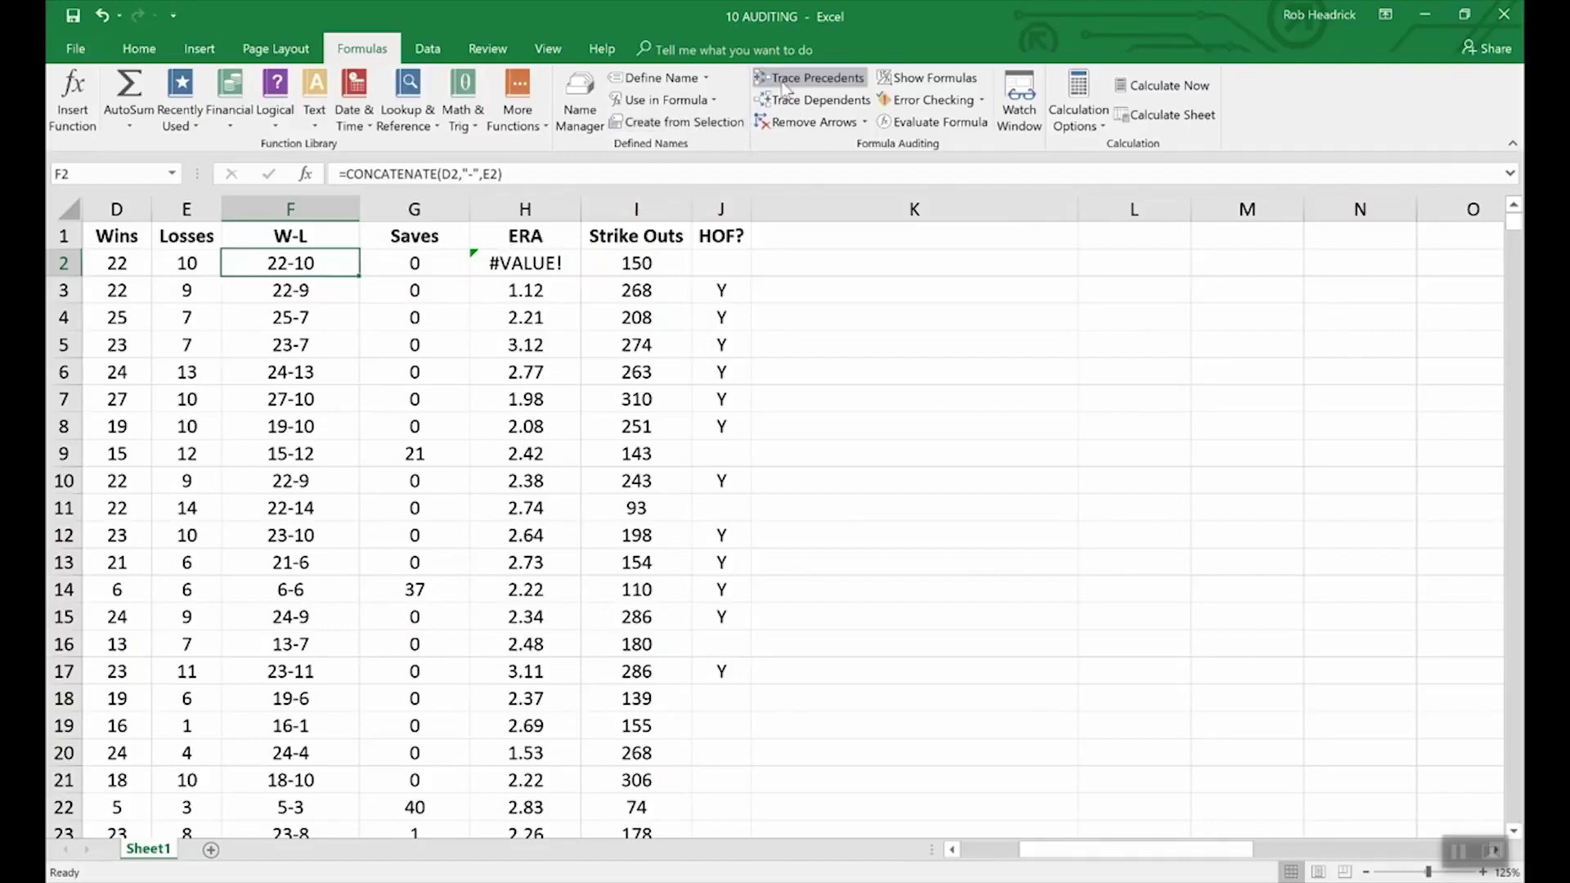
{"action": "left_click", "coordinate": [800, 82]}
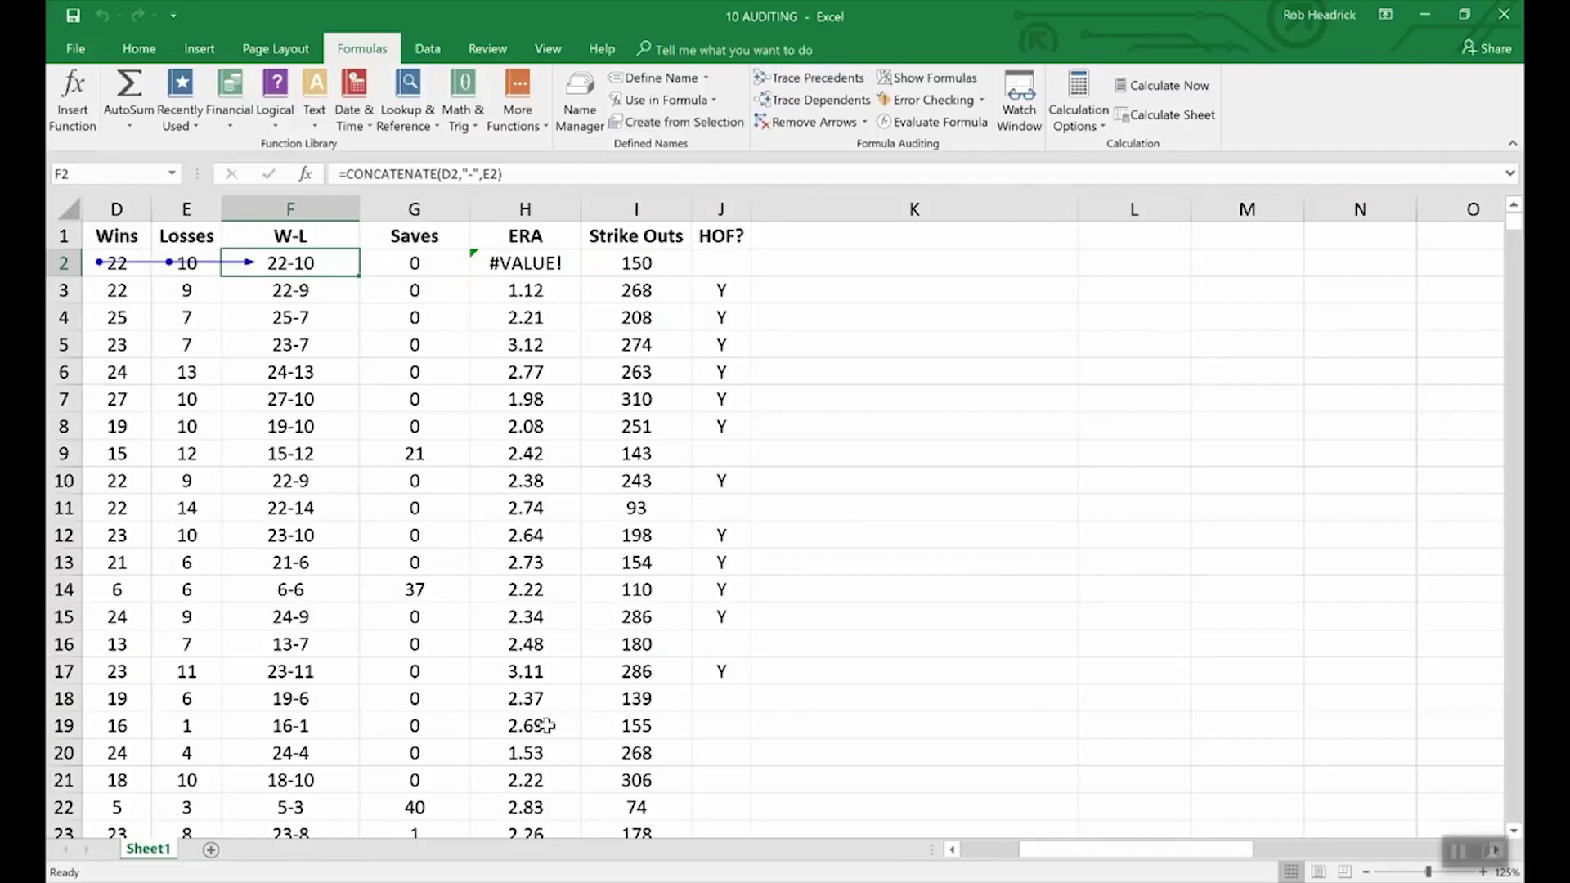
{"action": "left_click_drag", "start_coordinate": [1092, 850], "coordinate": [1036, 854]}
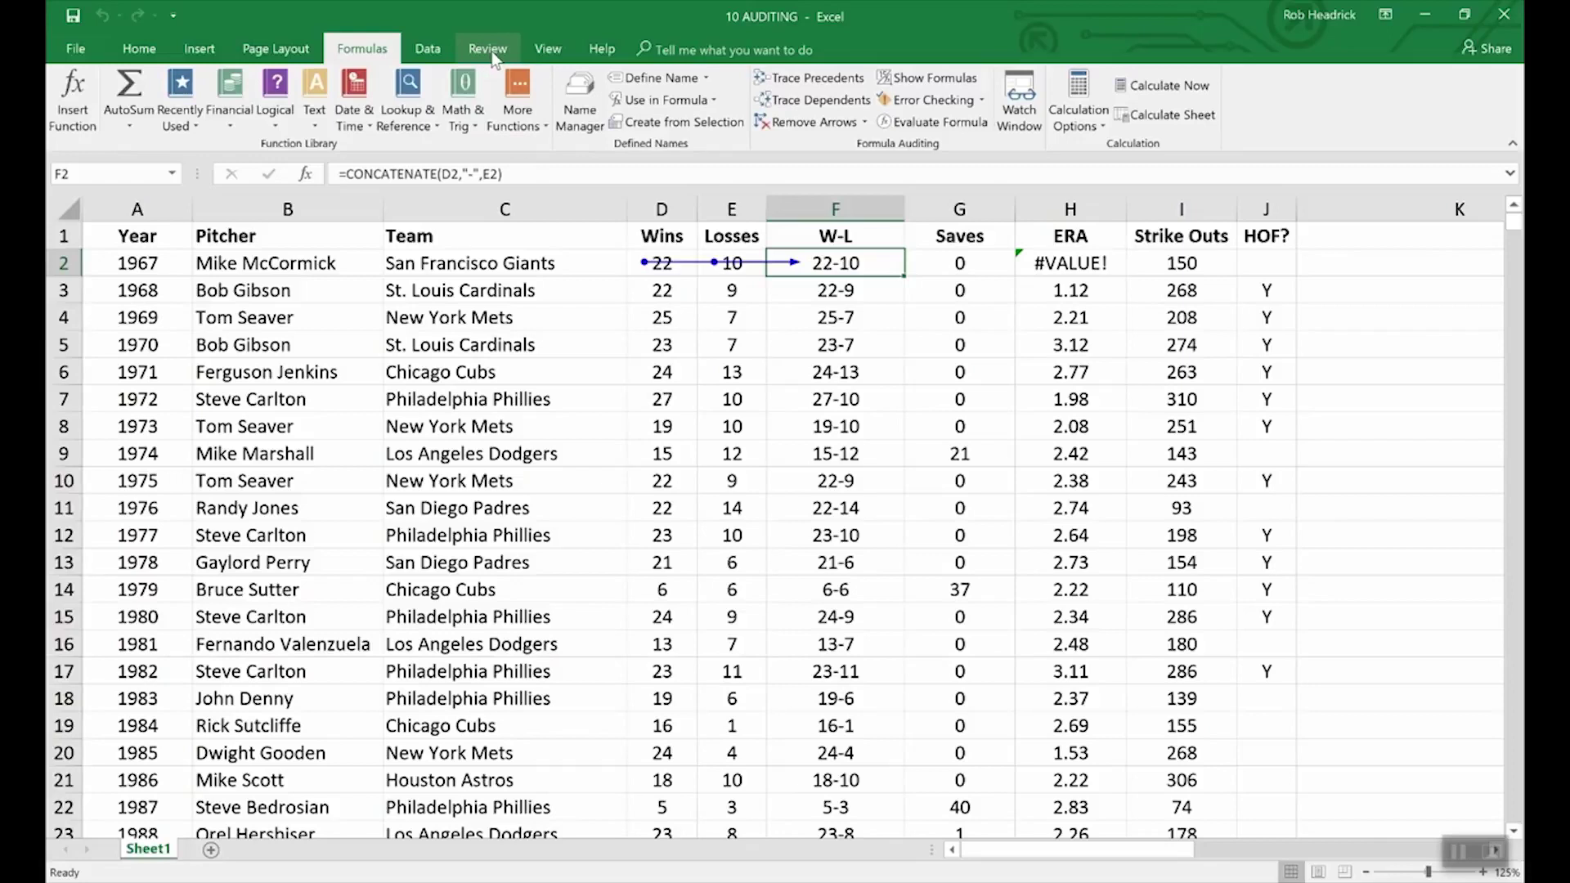
- Switch to the 09 COMMENTS workbook and trace B6's precedents, A6 and the B1:E3 rate table
{"action": "left_click", "coordinate": [548, 49]}
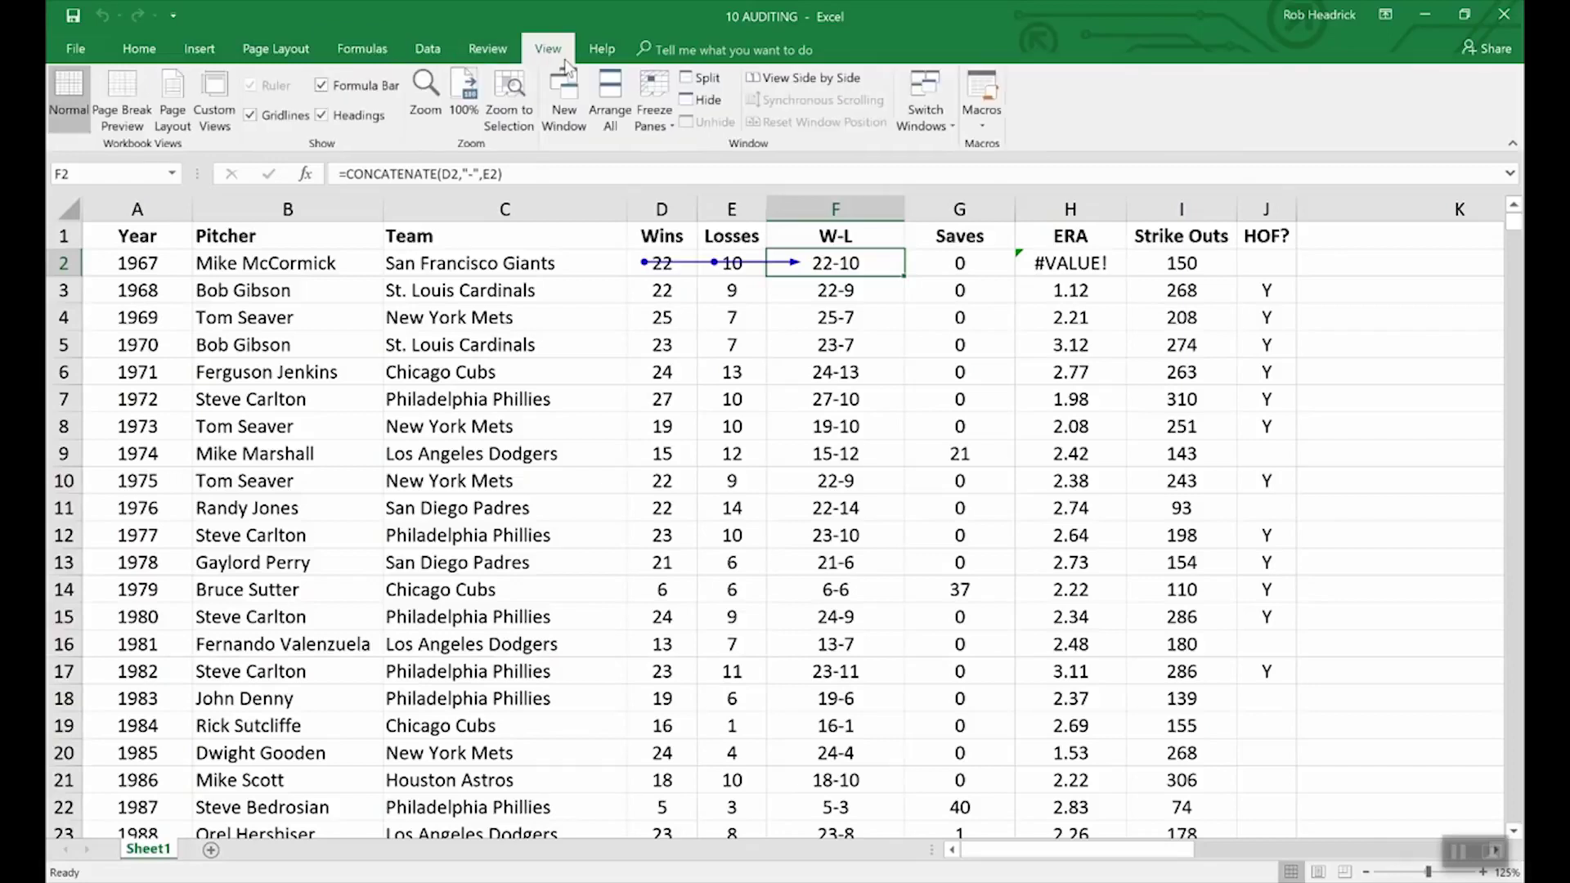
{"action": "left_click", "coordinate": [941, 108]}
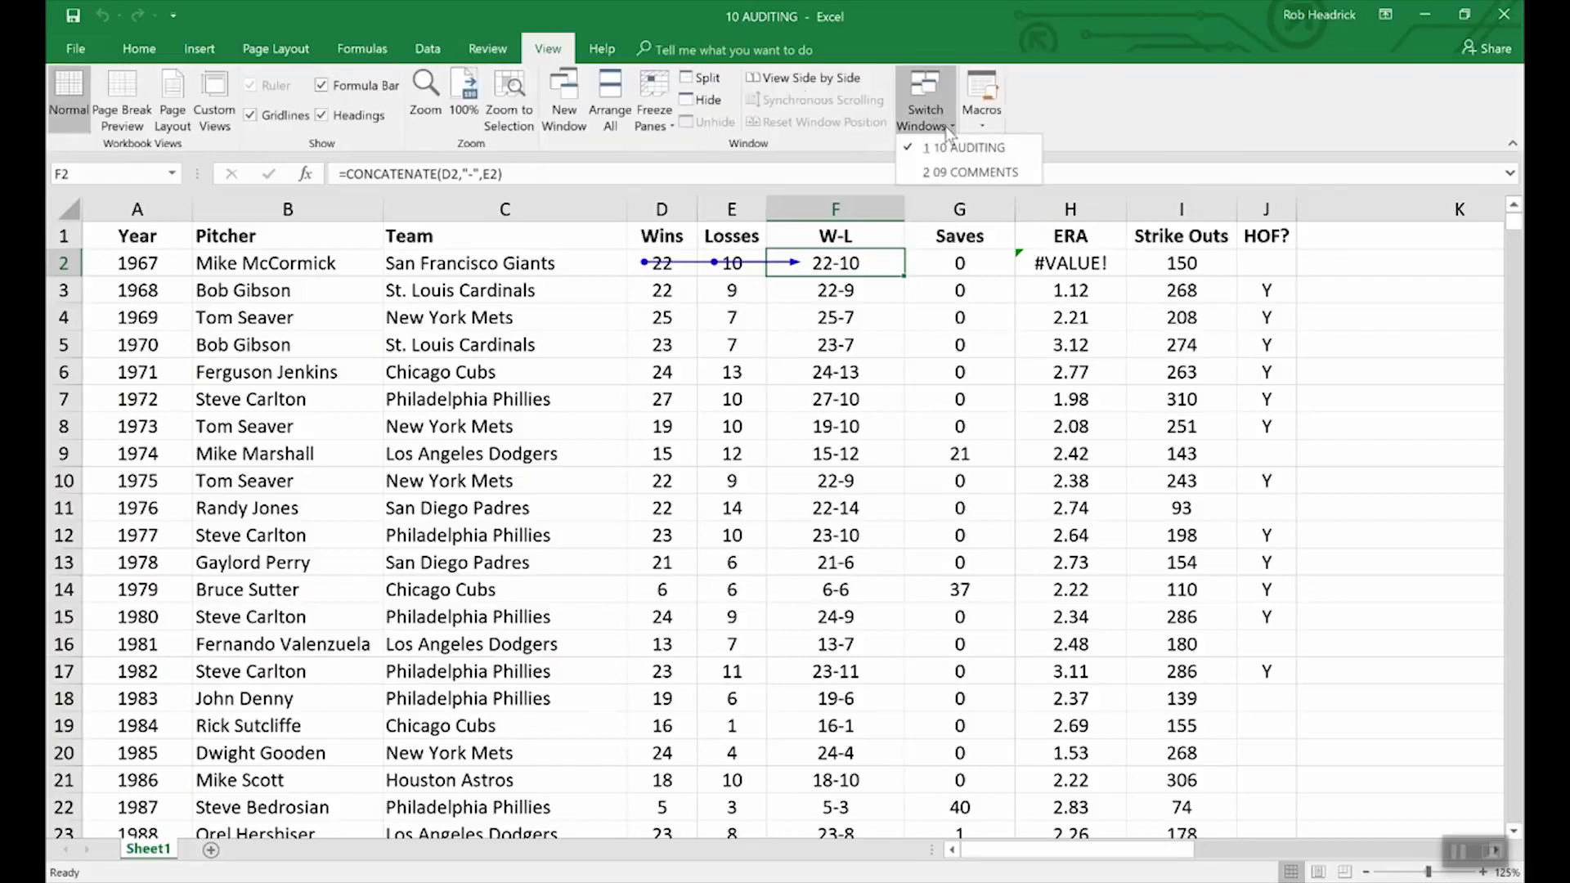
{"action": "left_click", "coordinate": [964, 172]}
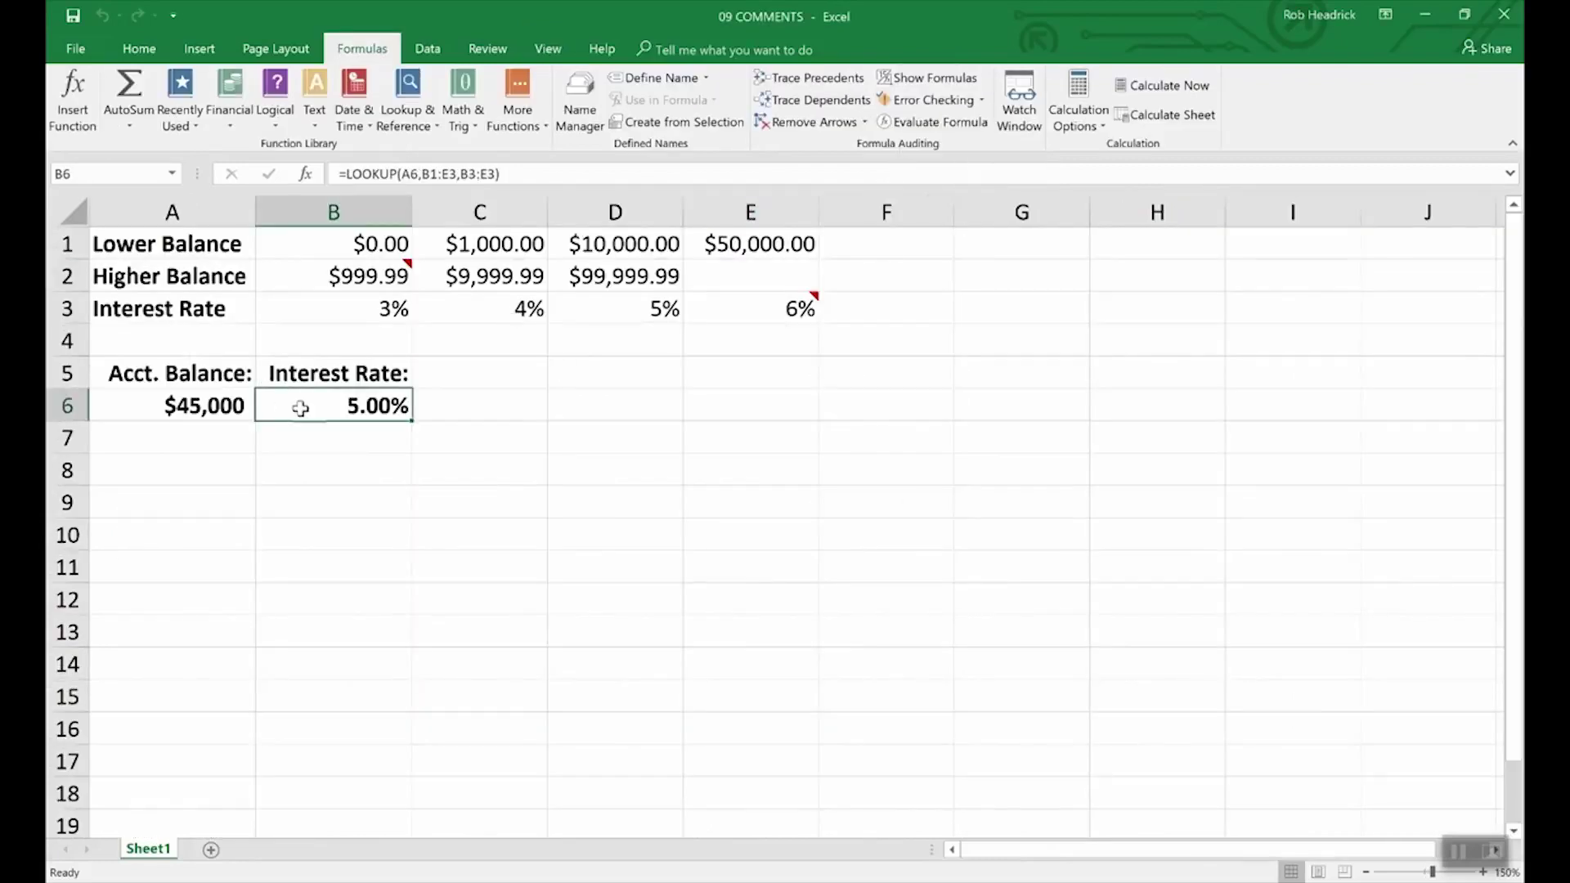
{"action": "left_click", "coordinate": [841, 88]}
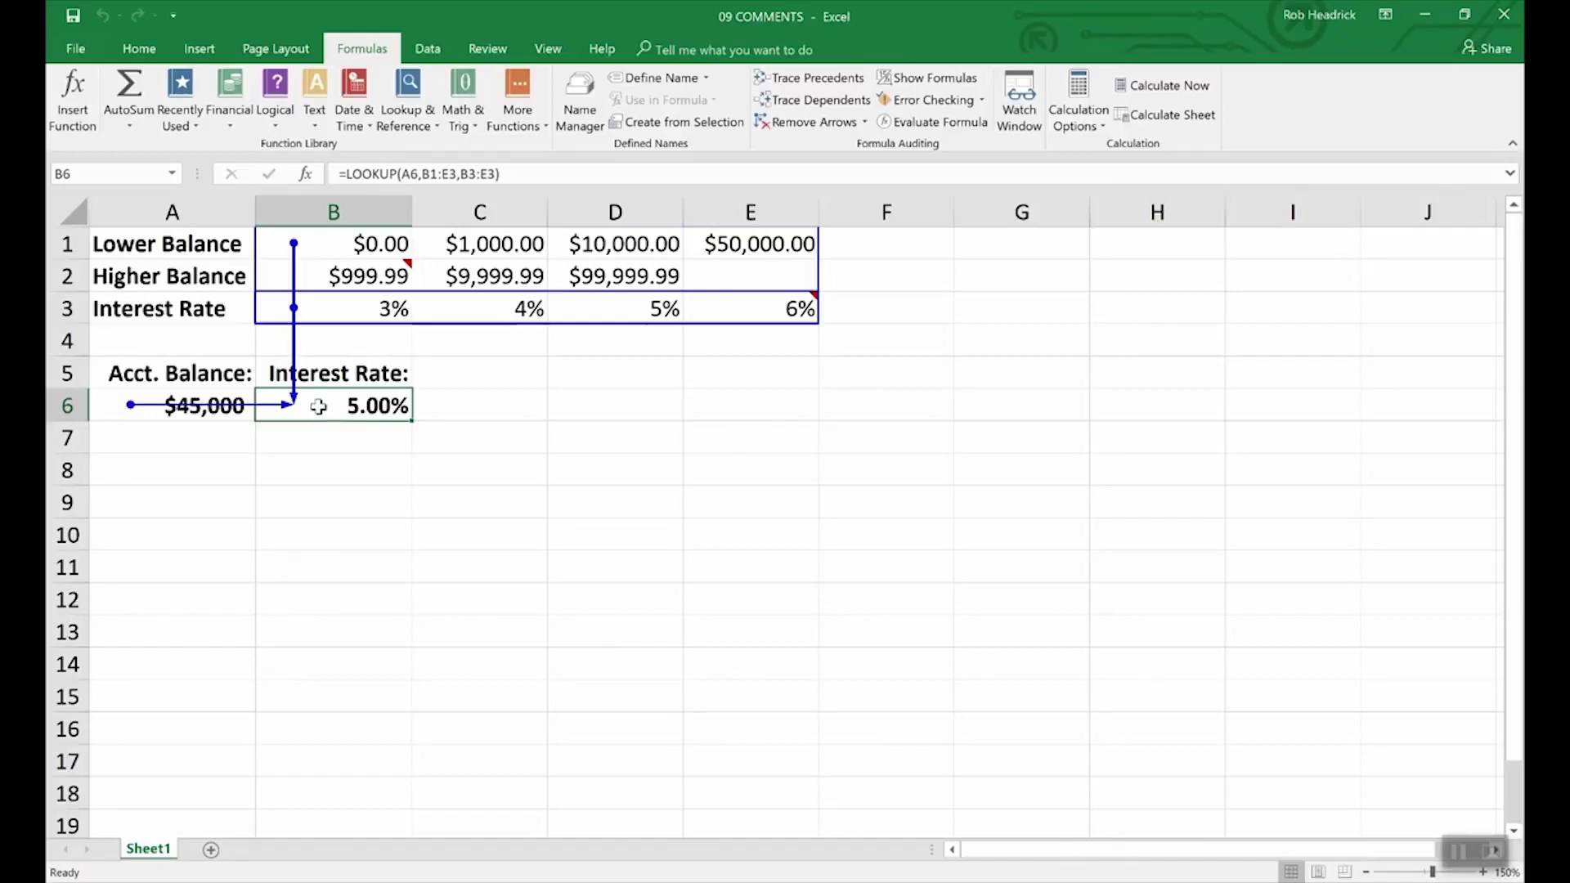
- Remove the precedent arrows from the 09 COMMENTS sheet
{"action": "left_click", "coordinate": [814, 122]}
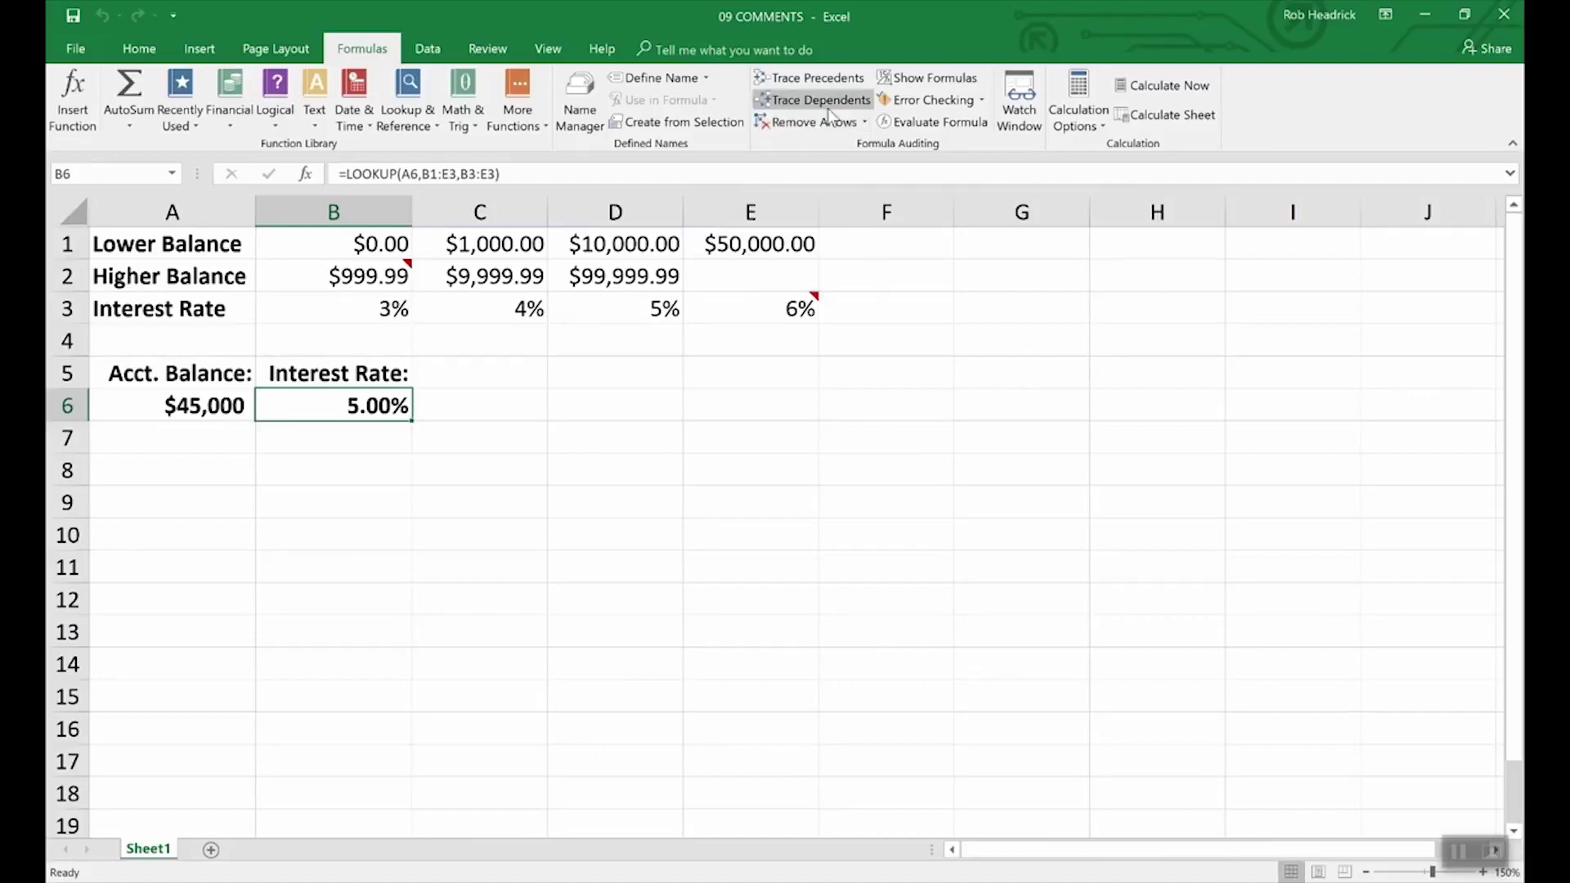
- Switch back to the 10 AUDITING workbook and remove the trace arrows around F2
{"action": "left_click", "coordinate": [547, 49]}
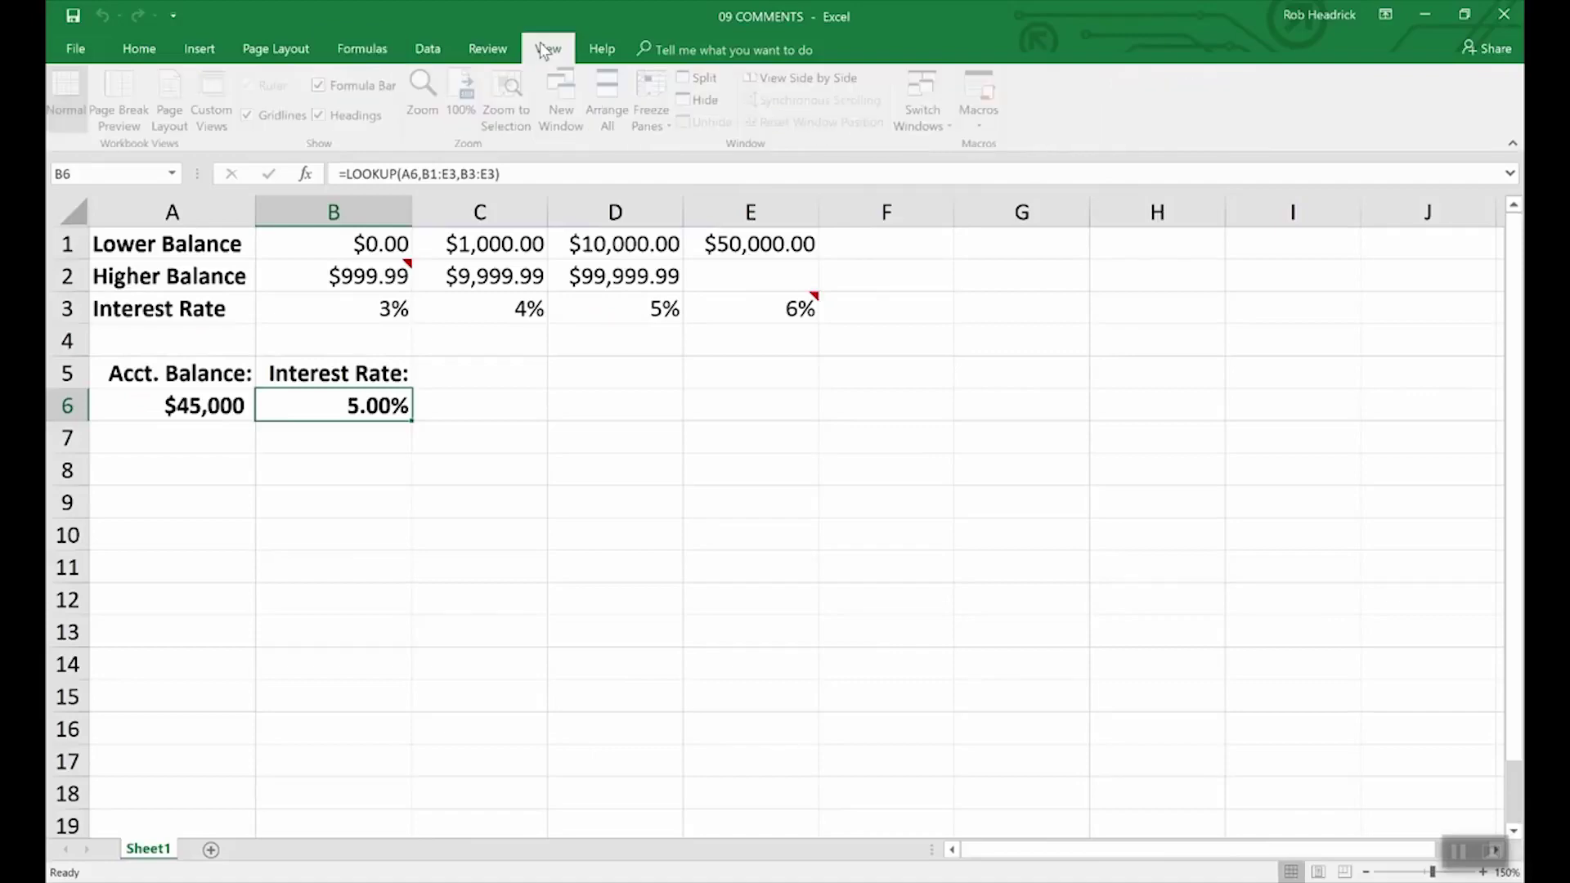
{"action": "left_click", "coordinate": [924, 103]}
{"action": "left_click", "coordinate": [937, 147]}
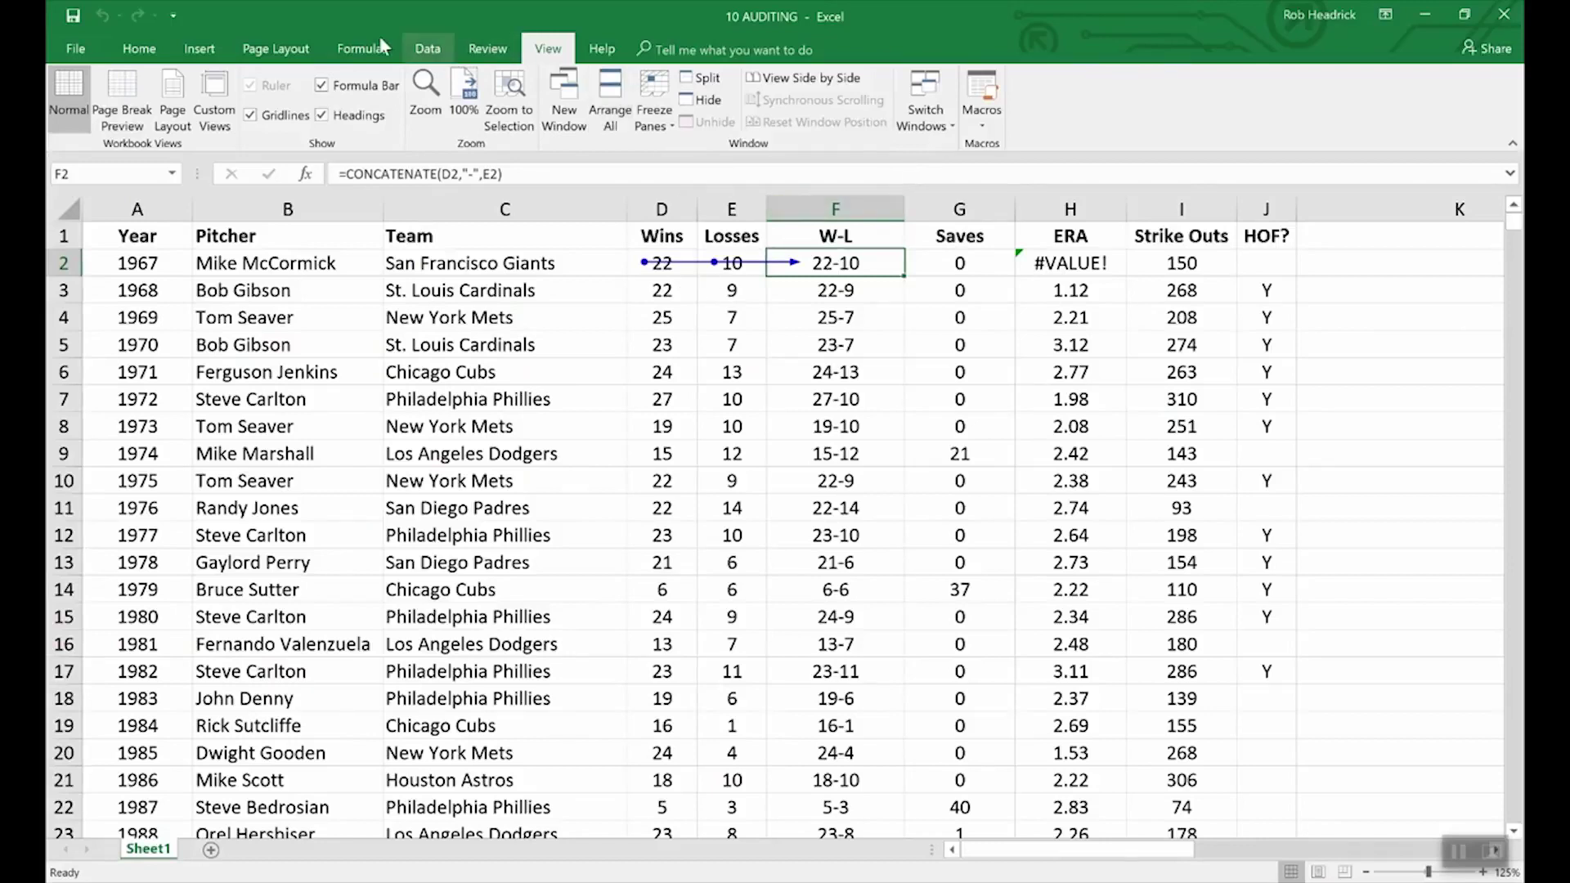
{"action": "left_click", "coordinate": [359, 50]}
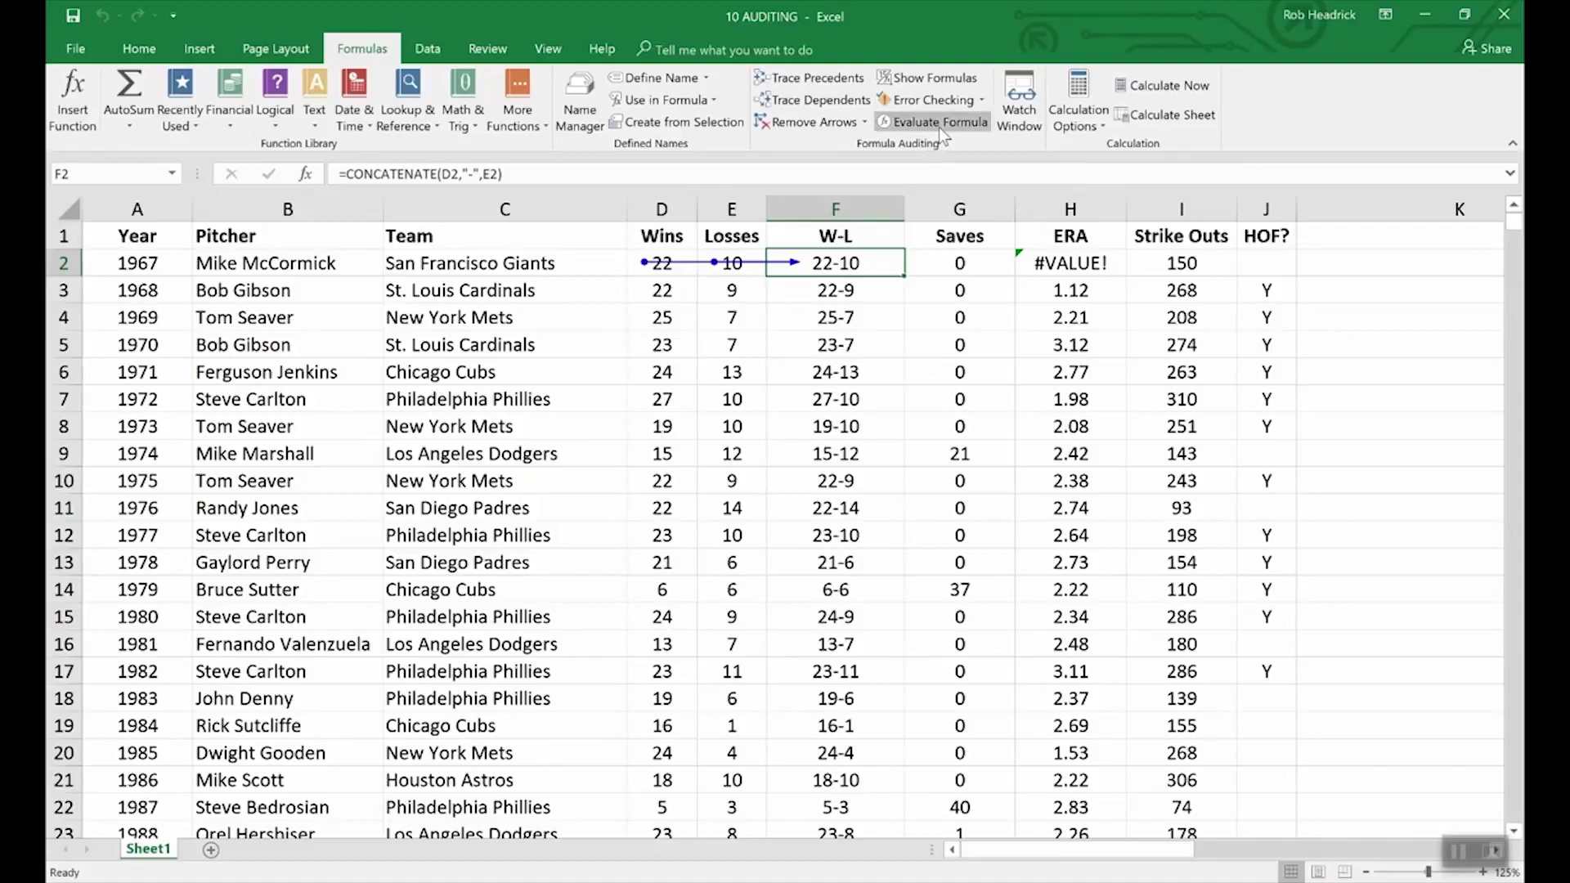
{"action": "left_click", "coordinate": [809, 121]}
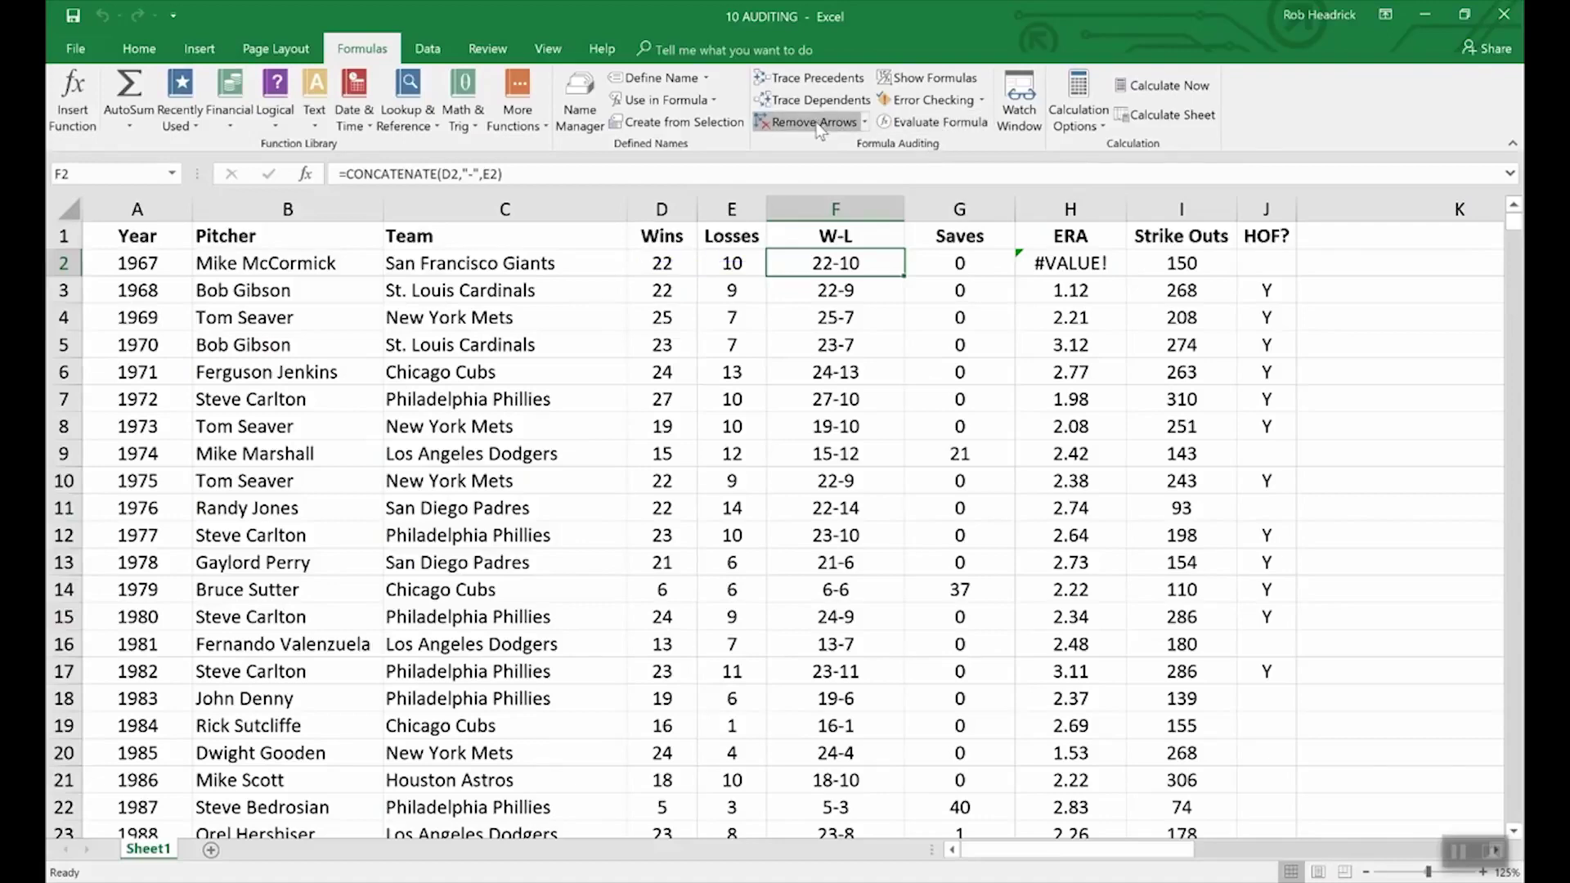
- Turn Show Formulas on to view the cell formulas, then turn it back off
{"action": "left_click", "coordinate": [913, 81]}
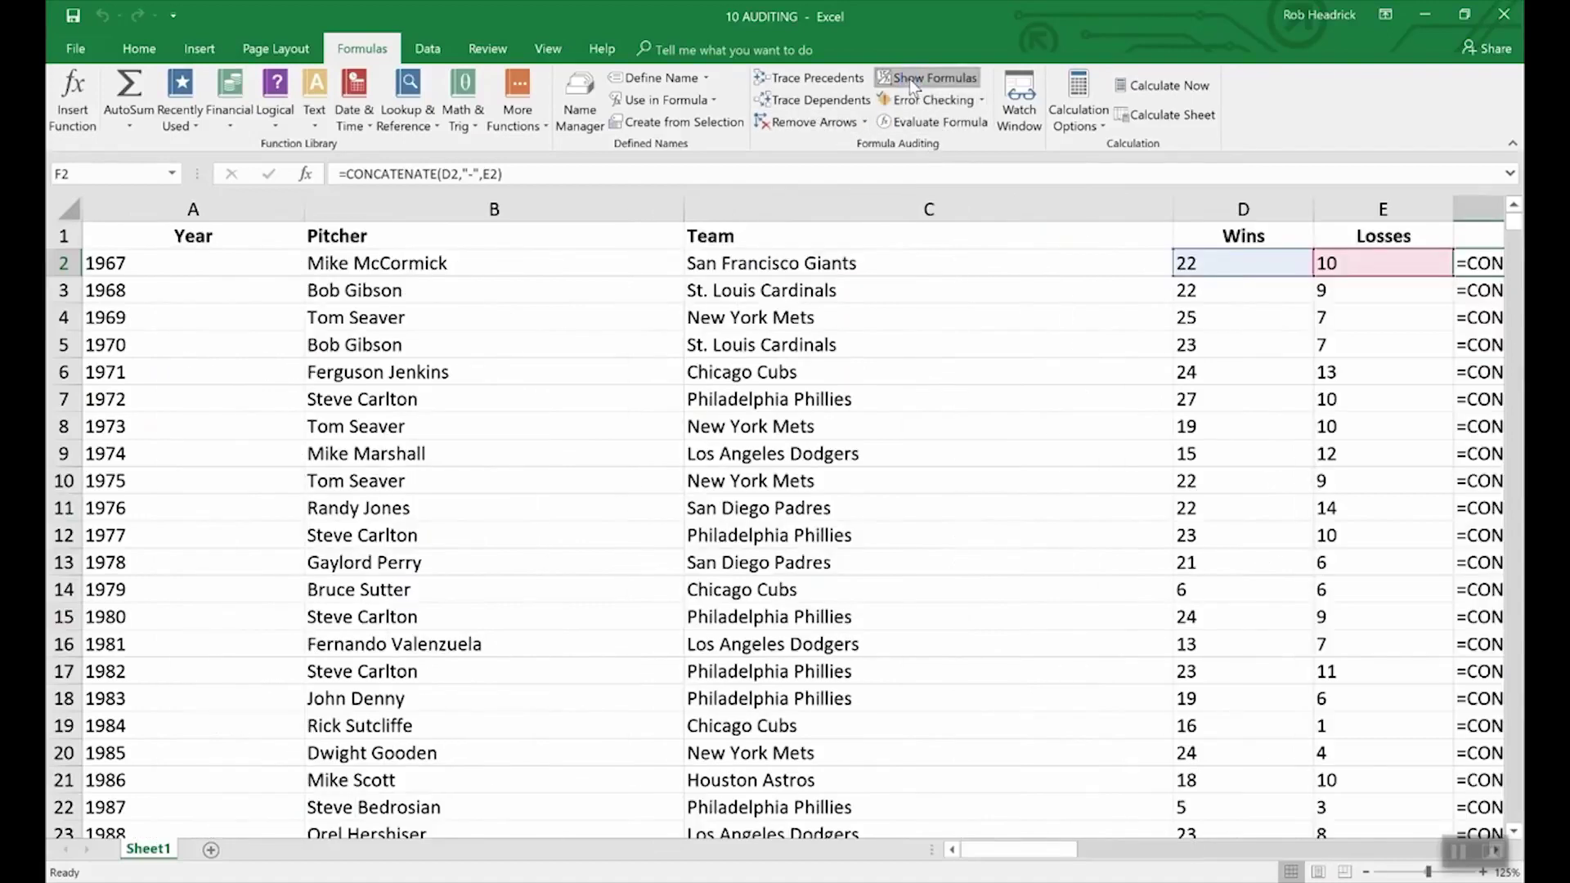
{"action": "mouse_move", "coordinate": [1073, 858]}
{"action": "left_mouse_down"}
{"action": "mouse_move", "coordinate": [1042, 852]}
{"action": "mouse_move", "coordinate": [1095, 846]}
{"action": "left_mouse_up"}
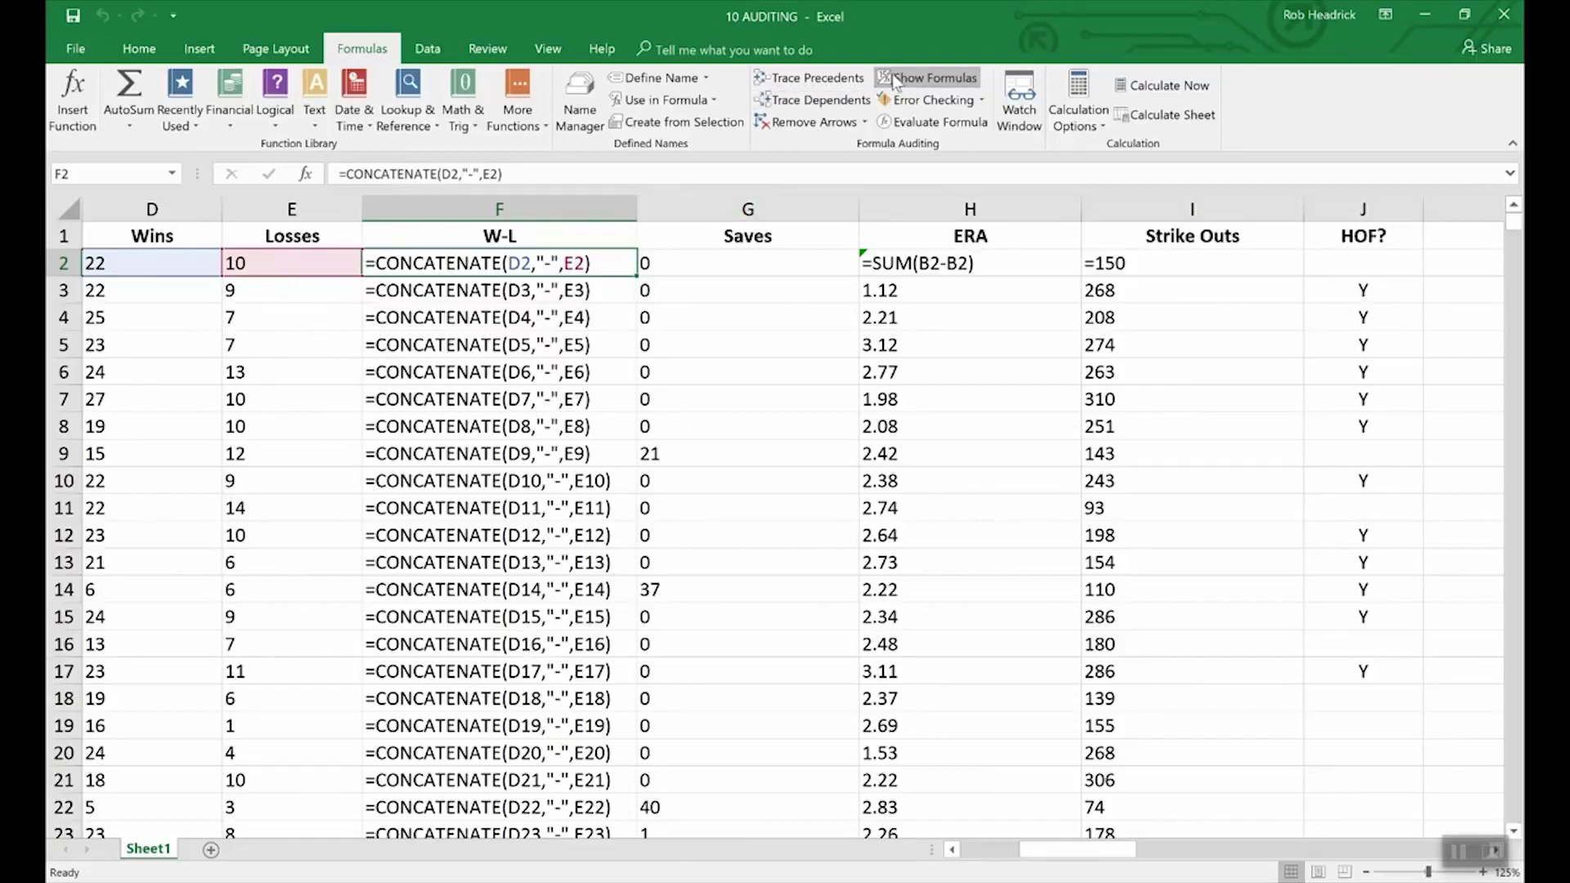
{"action": "left_click", "coordinate": [939, 79]}
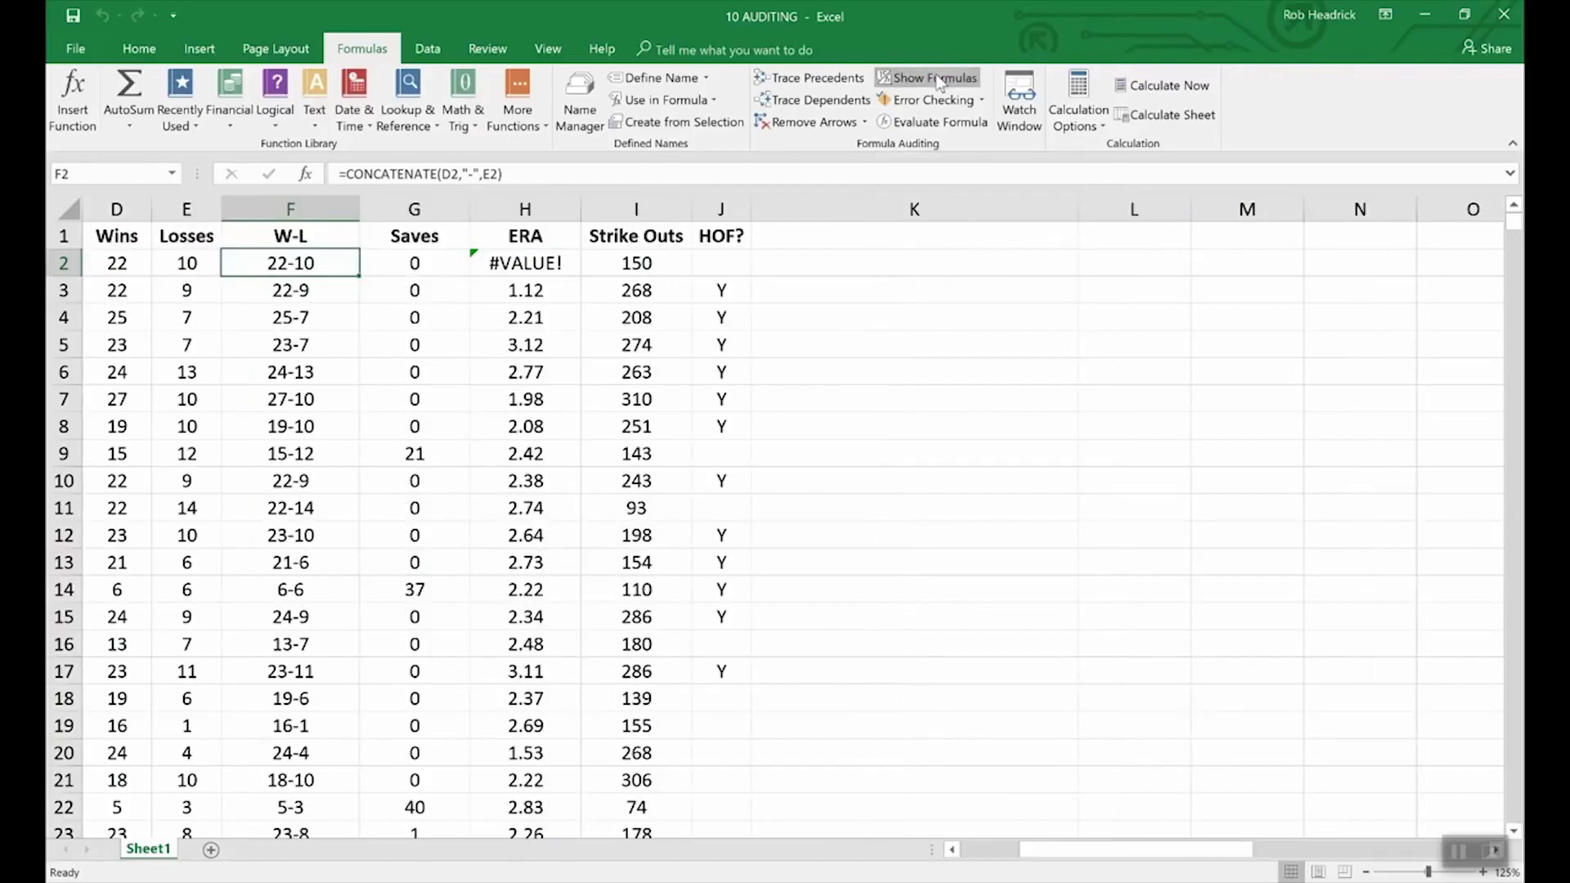
- Run Error Checking, which flags H2's =SUM(B2-B2) as an Error in Value
{"action": "left_click", "coordinate": [952, 850]}
{"action": "left_click", "coordinate": [952, 851]}
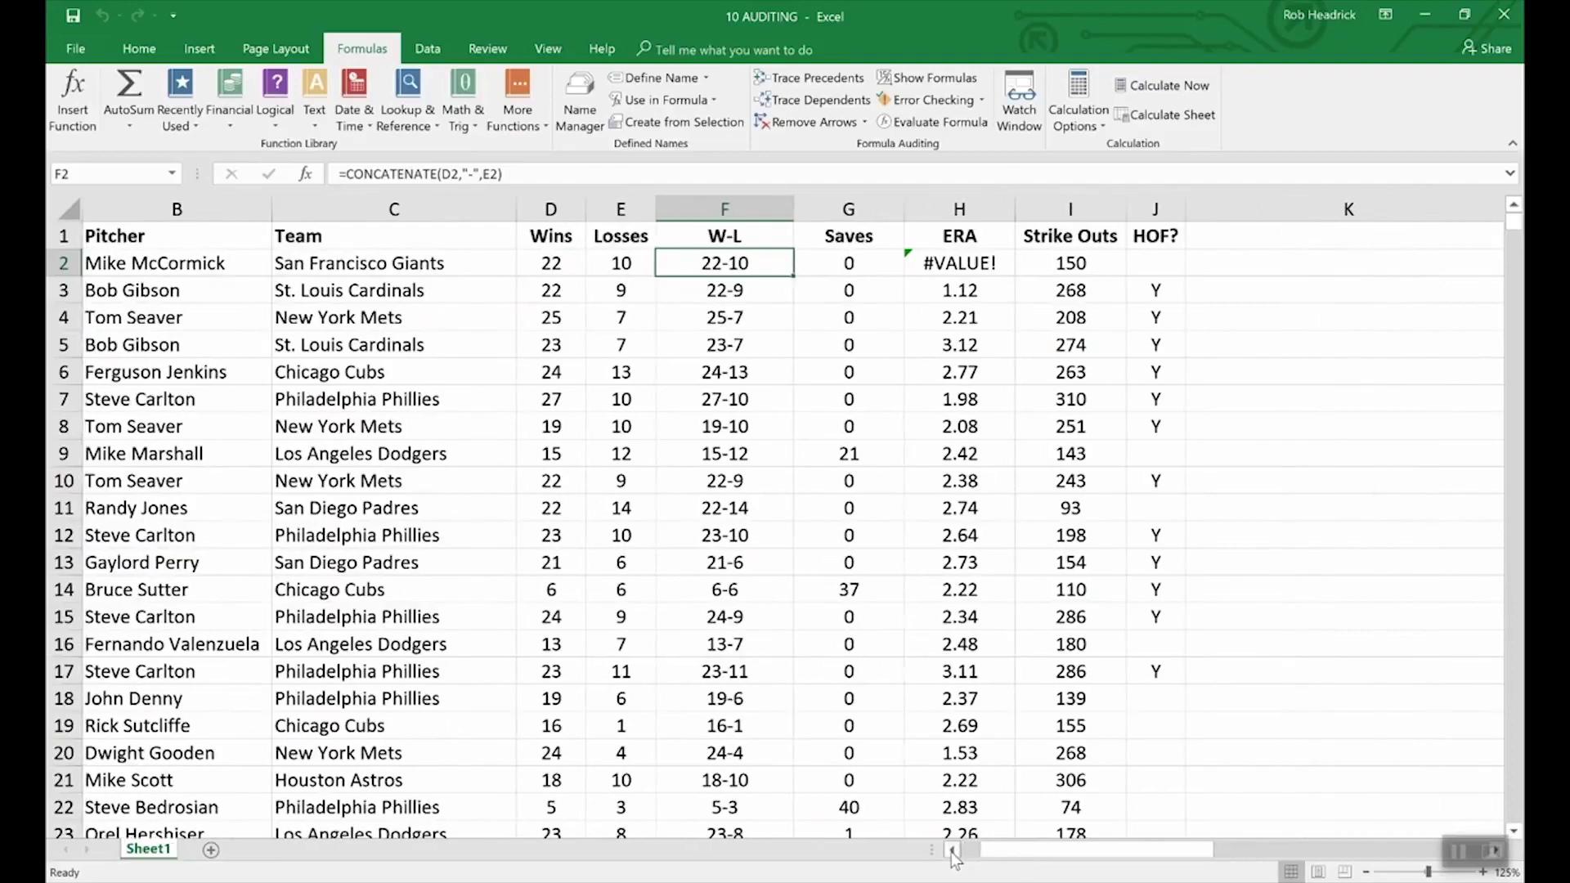
{"action": "left_click", "coordinate": [952, 850]}
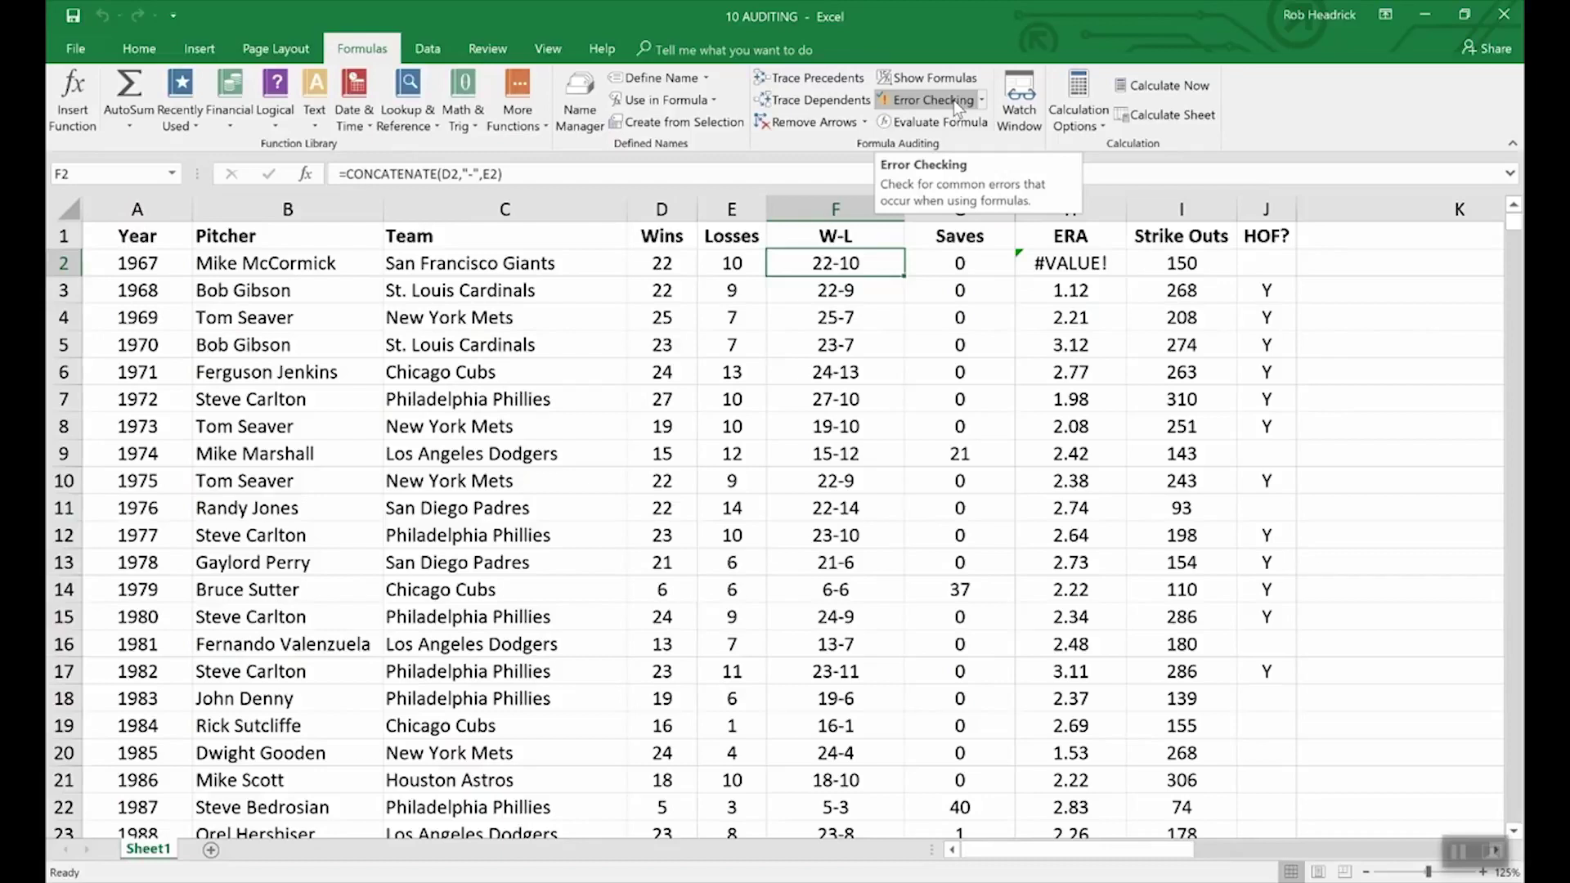
{"action": "left_click", "coordinate": [954, 99]}
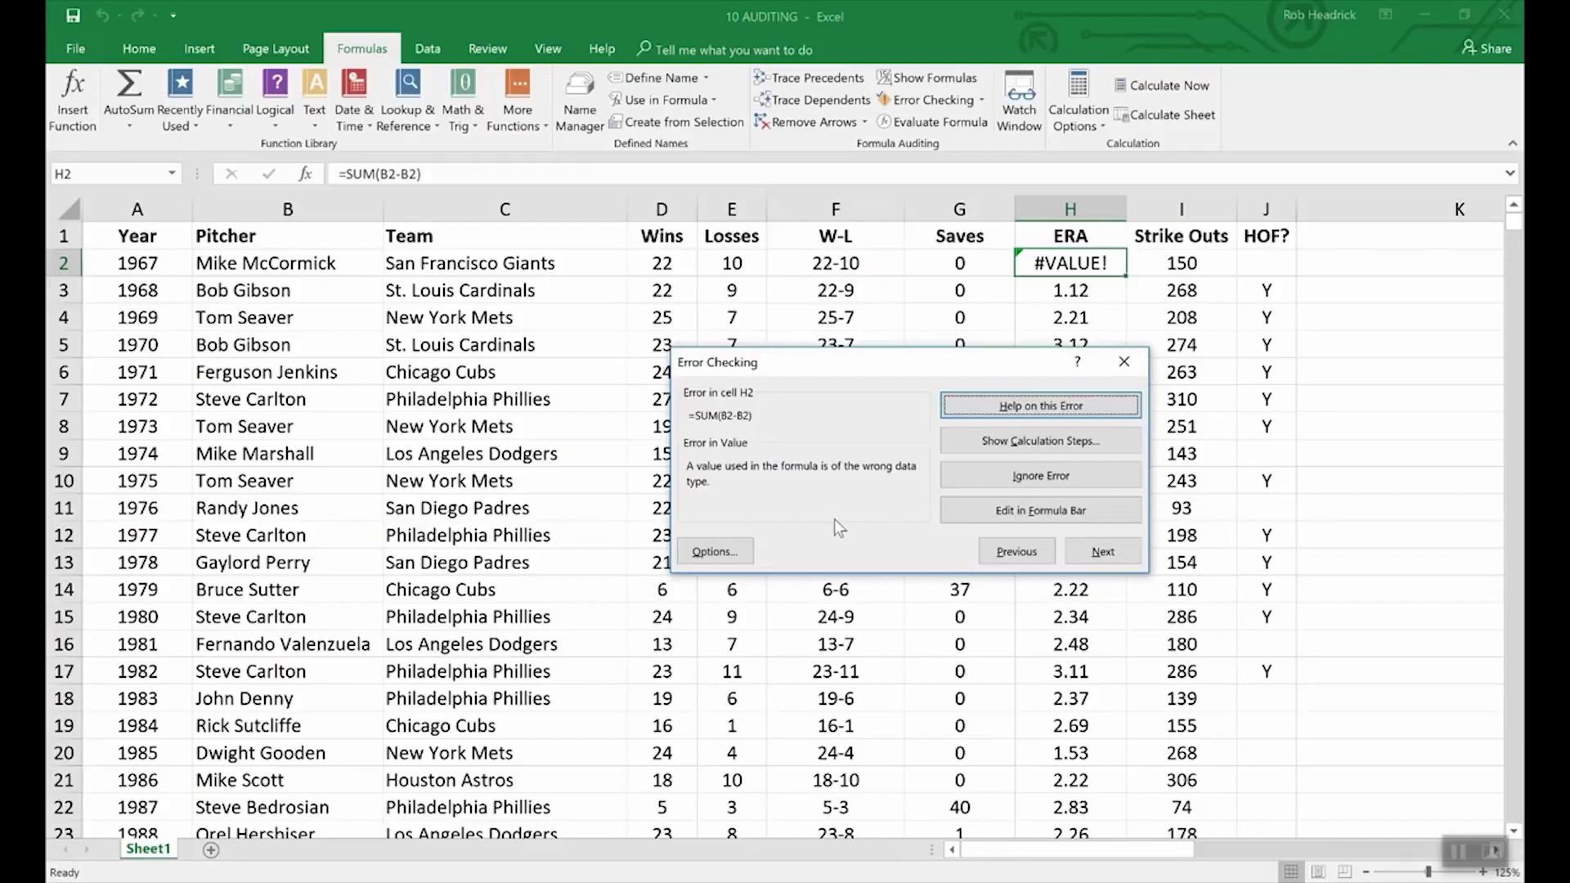
- Close the Error Checking dialog and leave H2's #VALUE! error unfixed on the pitcher sheet
{"action": "left_click", "coordinate": [1350, 513]}
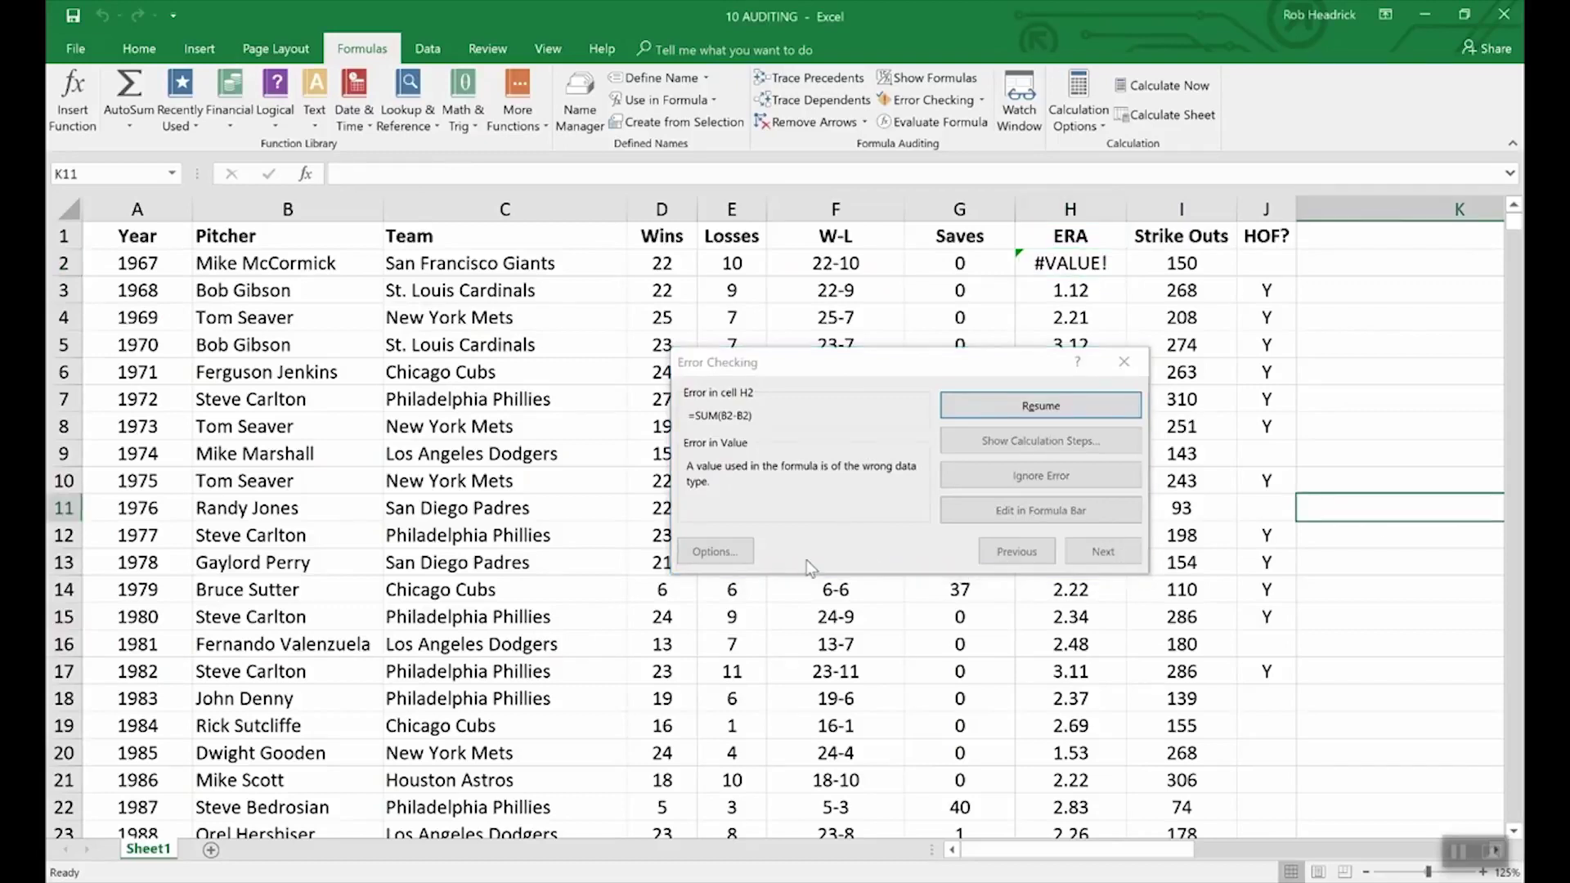
{"action": "left_click", "coordinate": [1123, 361]}
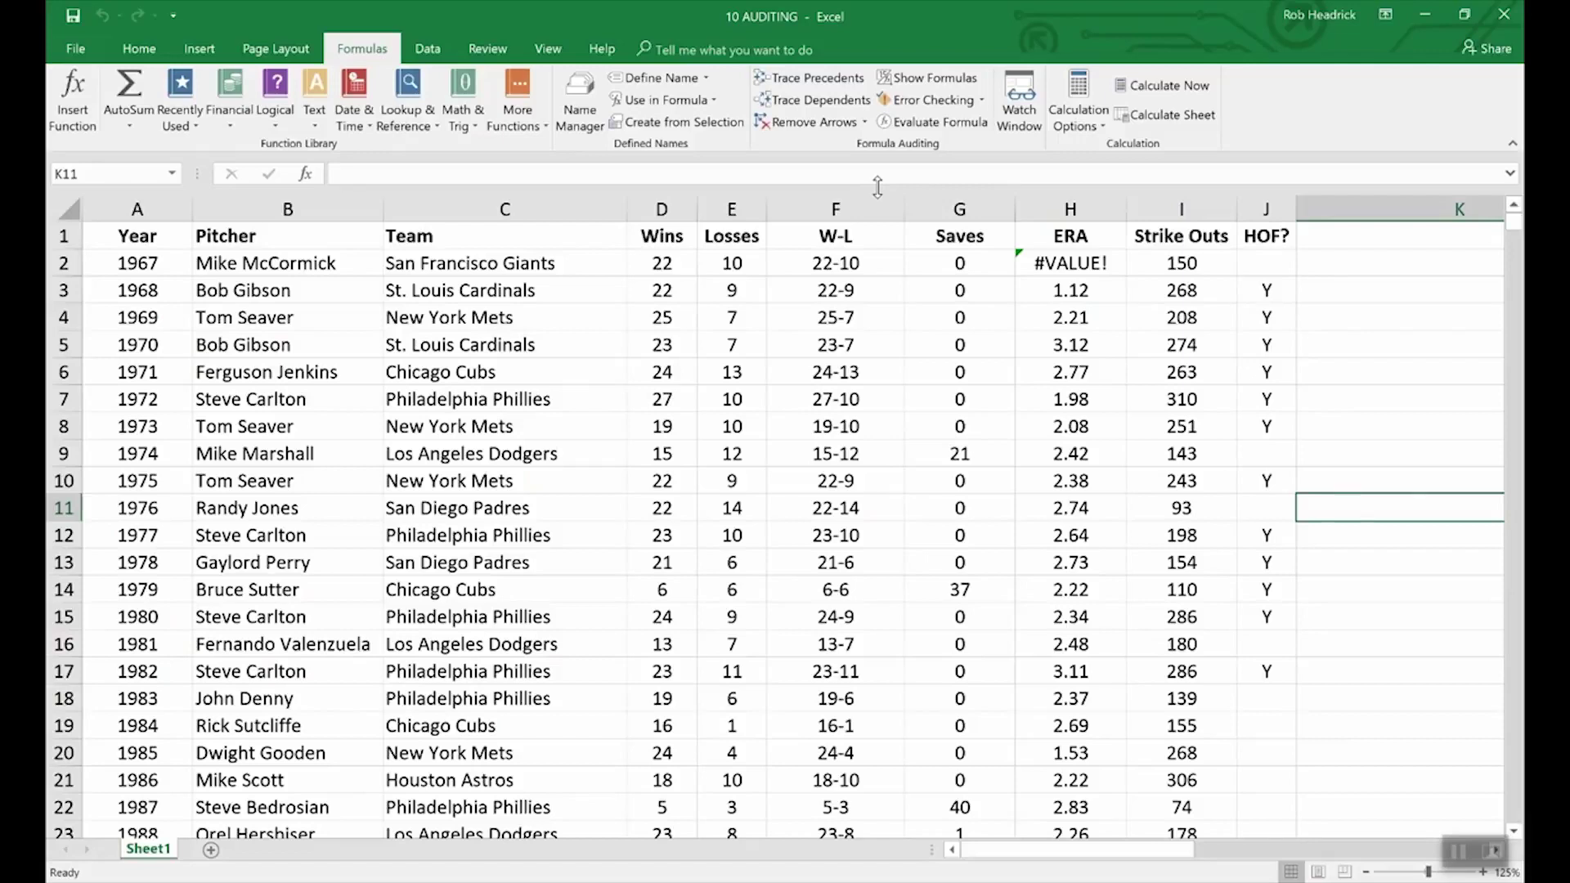
- Evaluate F2's W-L formula step by step, resolving D2 to 22 and E2 to 10, giving 22-10
{"action": "left_click", "coordinate": [806, 263]}
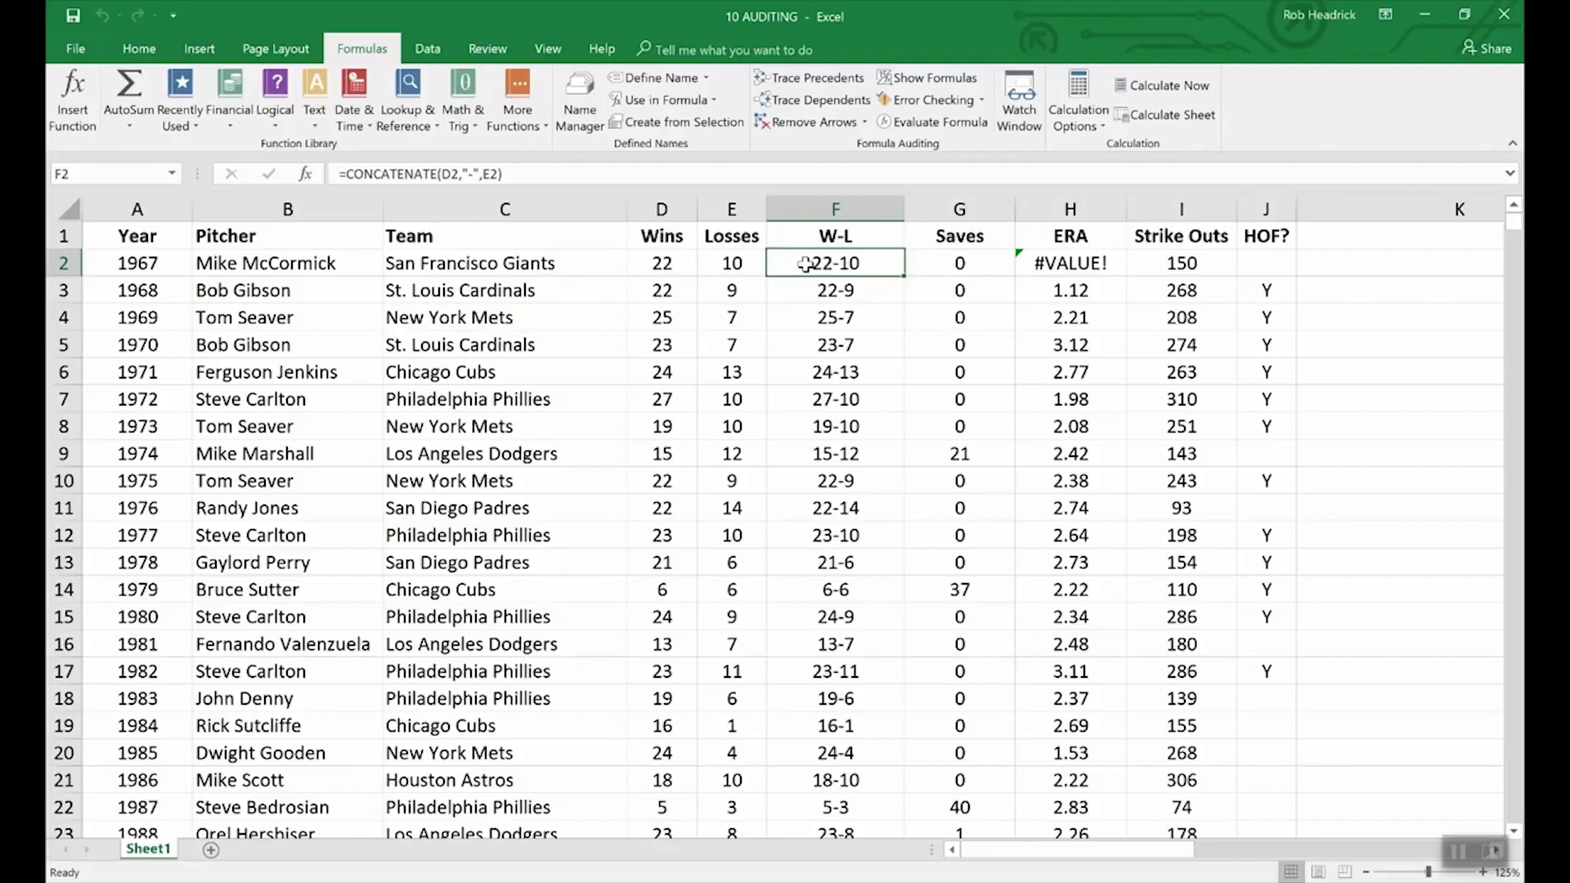
{"action": "left_click", "coordinate": [934, 122]}
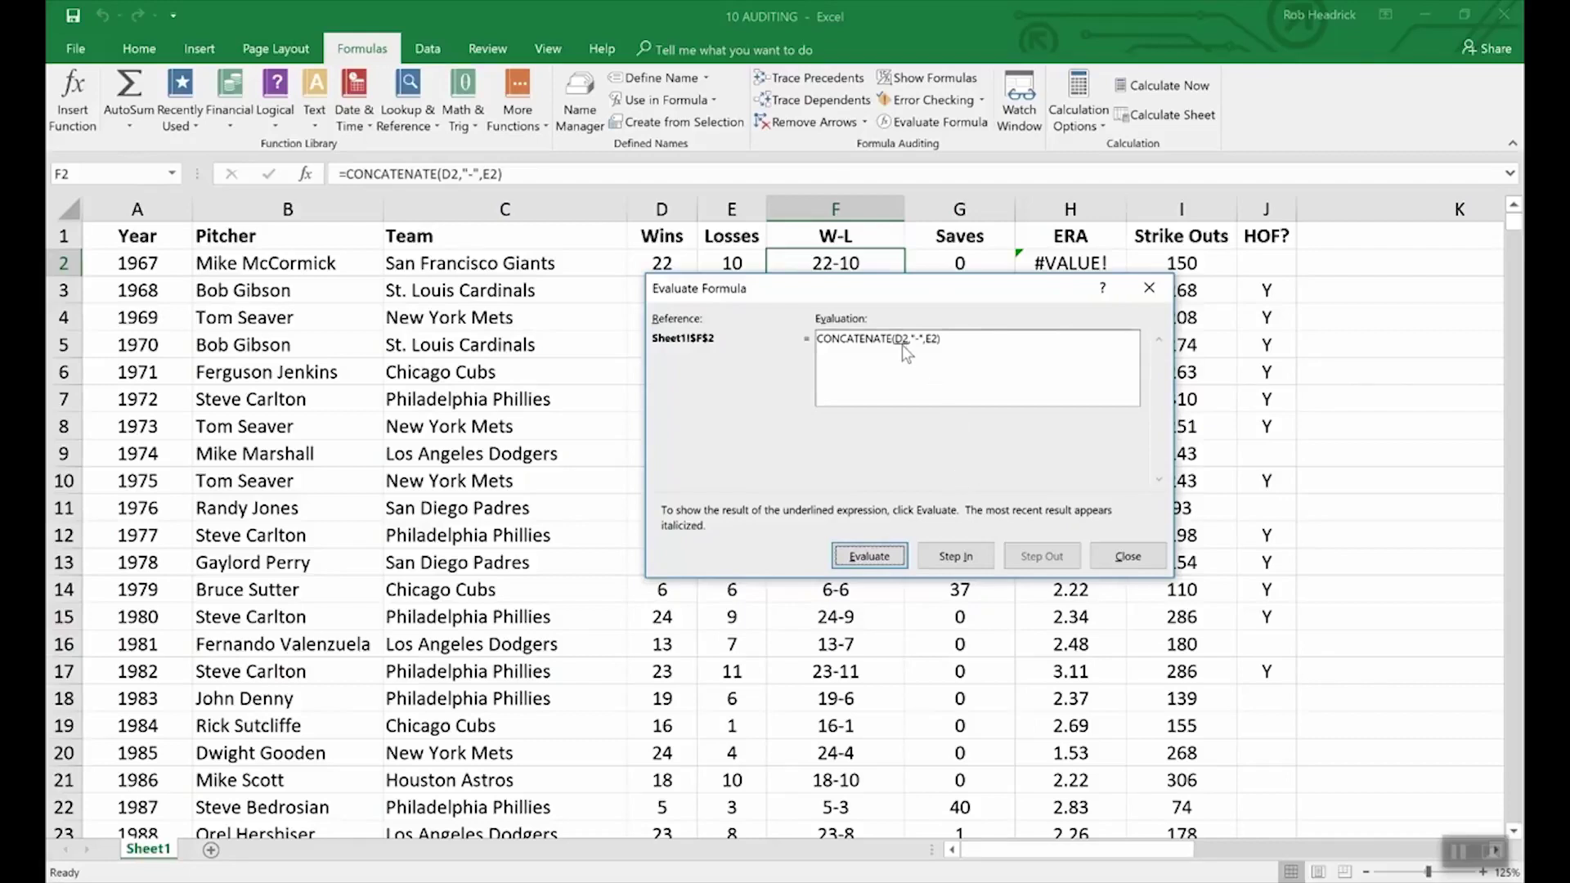
{"action": "left_click", "coordinate": [881, 551]}
{"action": "left_click_drag", "start_coordinate": [731, 286], "coordinate": [732, 301]}
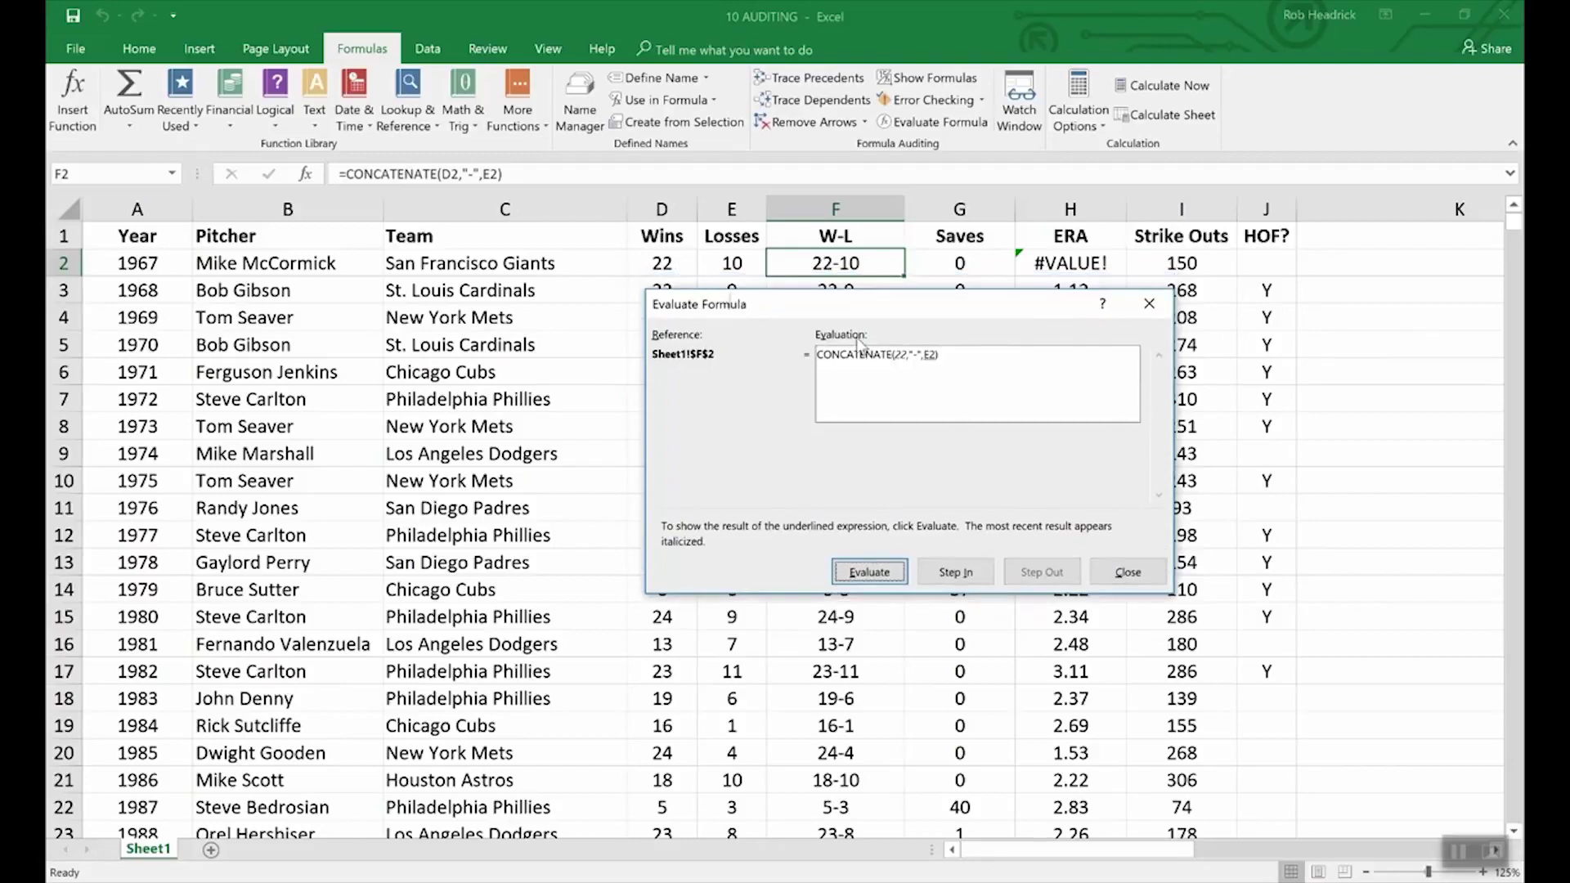
{"action": "left_click", "coordinate": [898, 566]}
{"action": "left_click", "coordinate": [888, 572]}
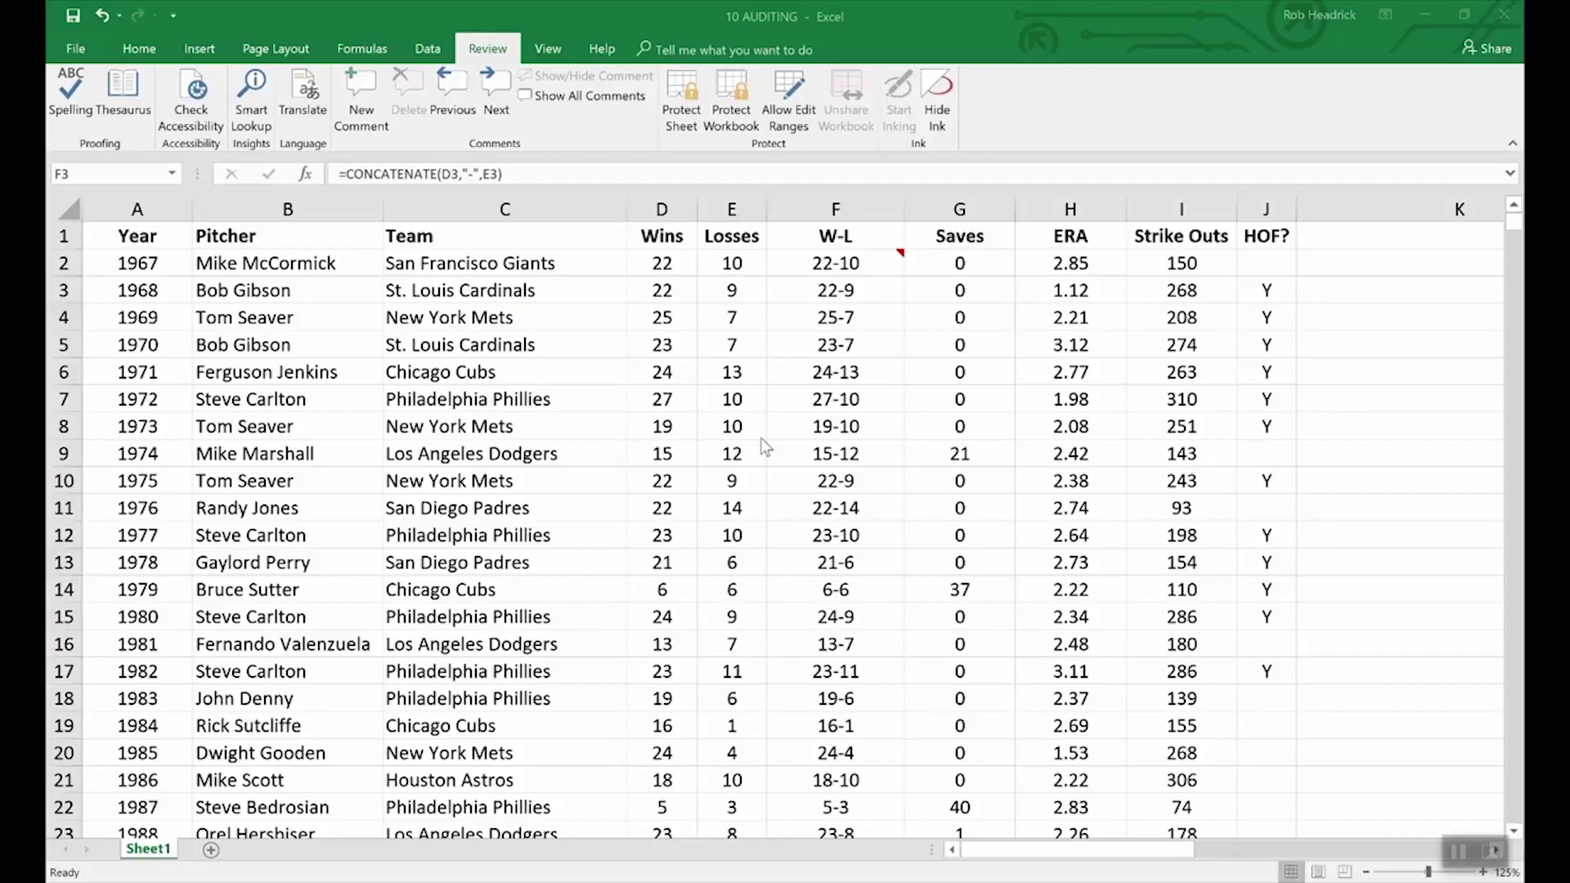
- Encrypt the 10 AUDITING workbook with an open password, entered and confirmed
{"action": "left_click", "coordinate": [77, 54]}
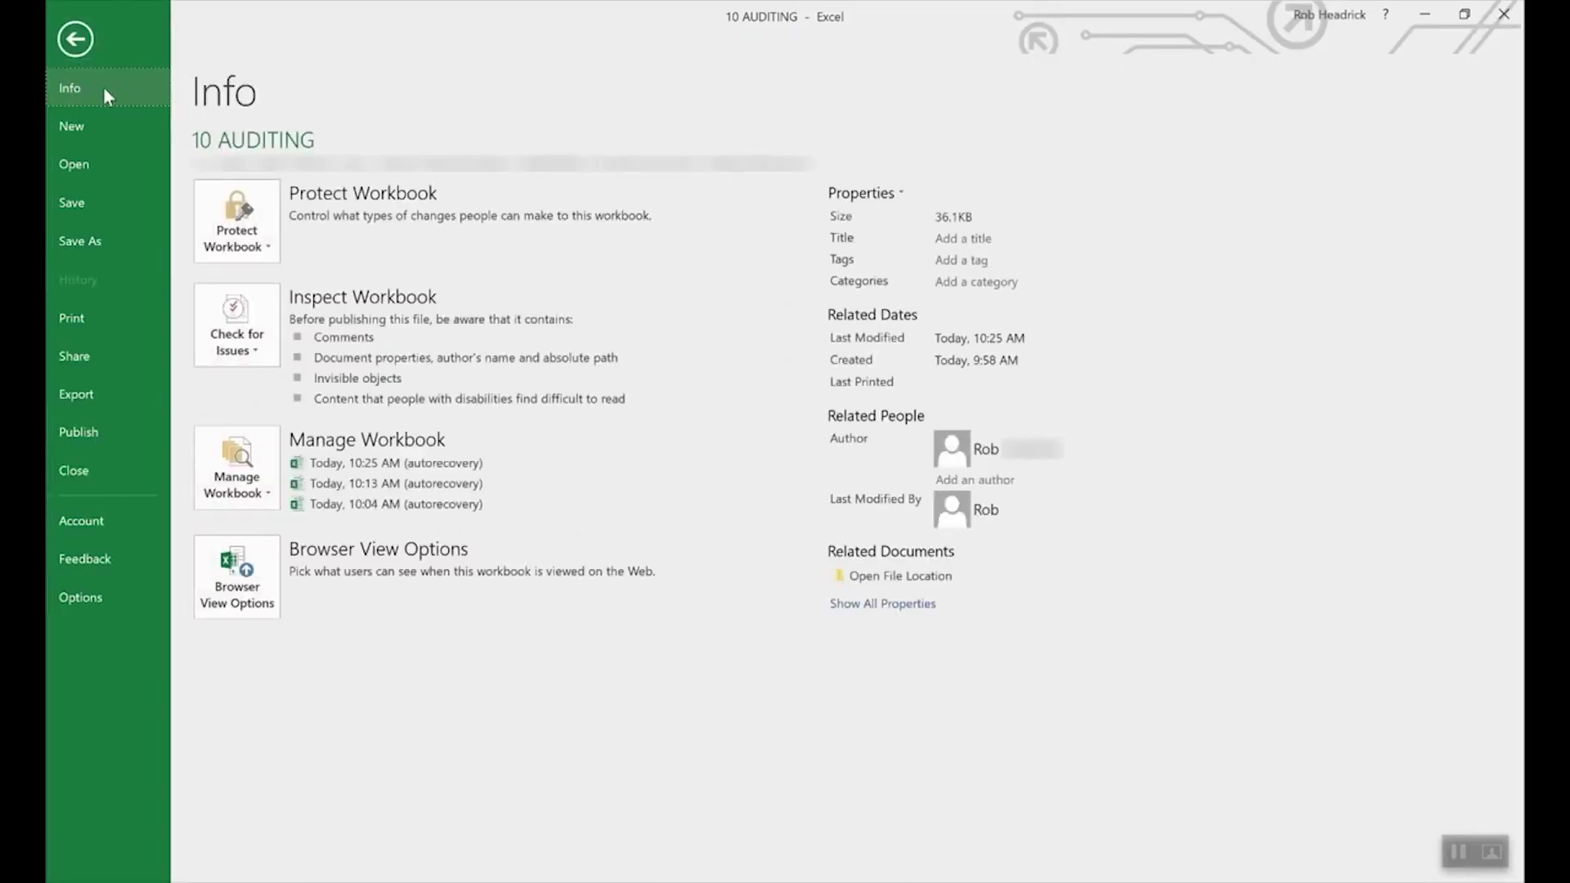
{"action": "left_click", "coordinate": [264, 218]}
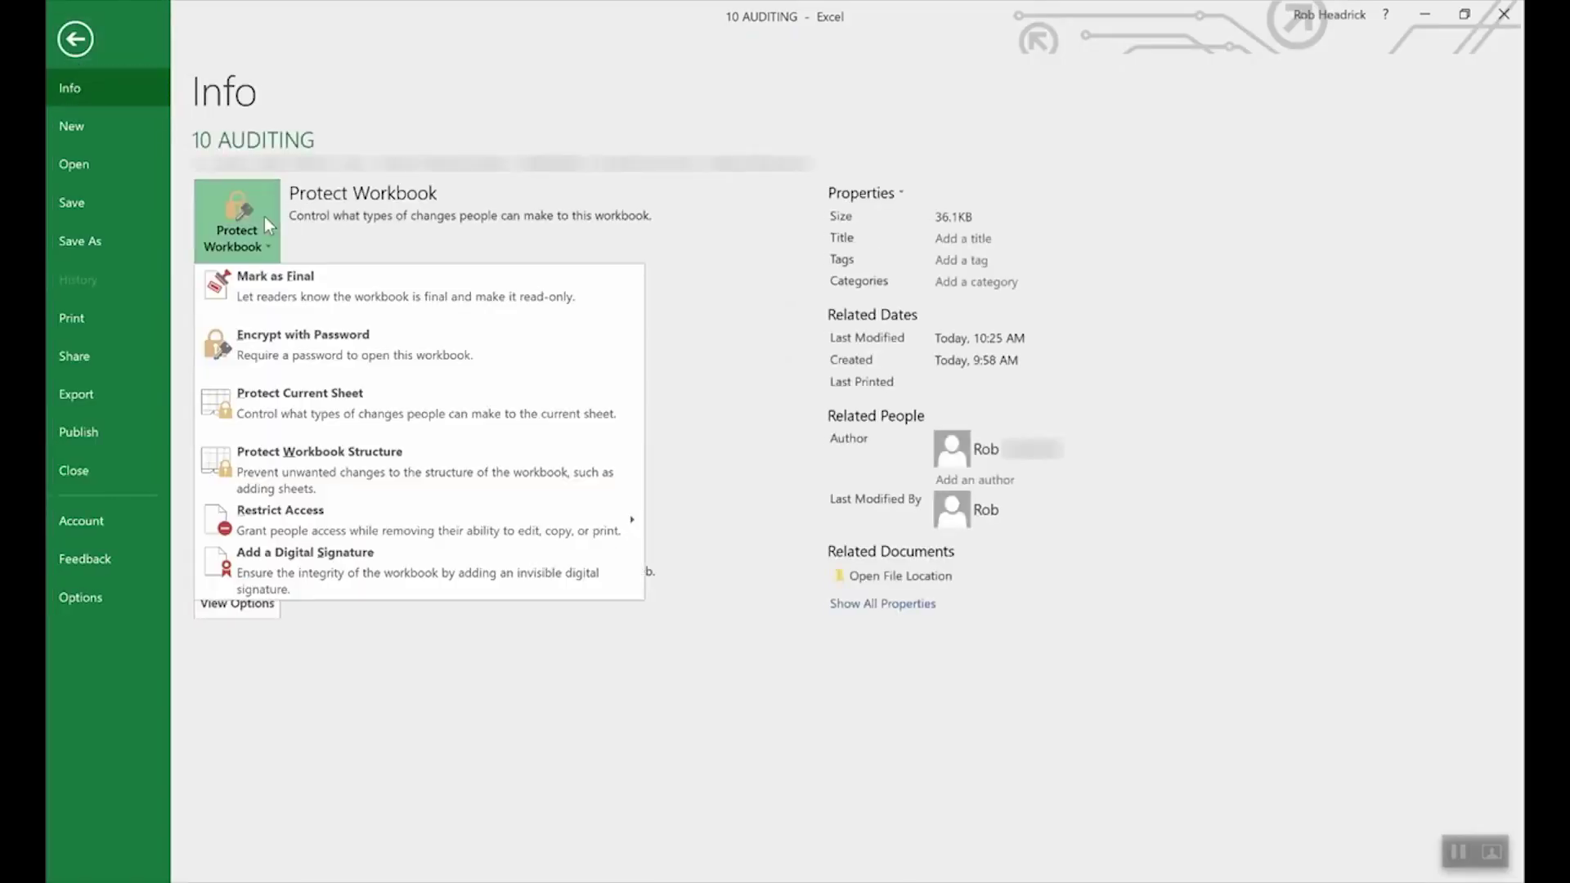
{"action": "left_click", "coordinate": [335, 348]}
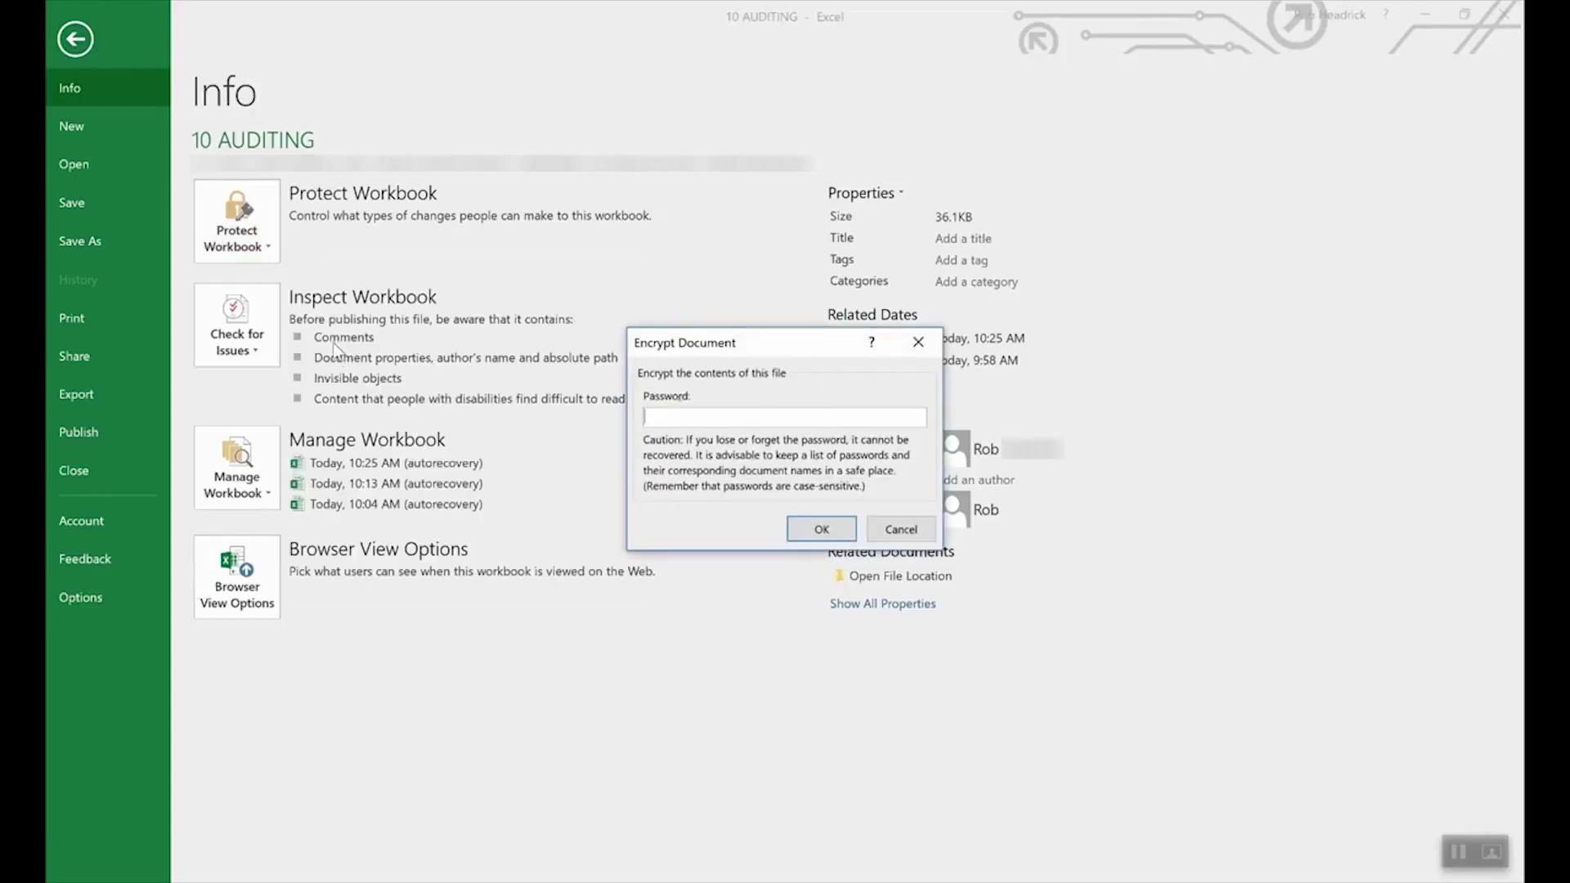
{"action": "type", "text": "1234"}
{"action": "left_click", "coordinate": [814, 530]}
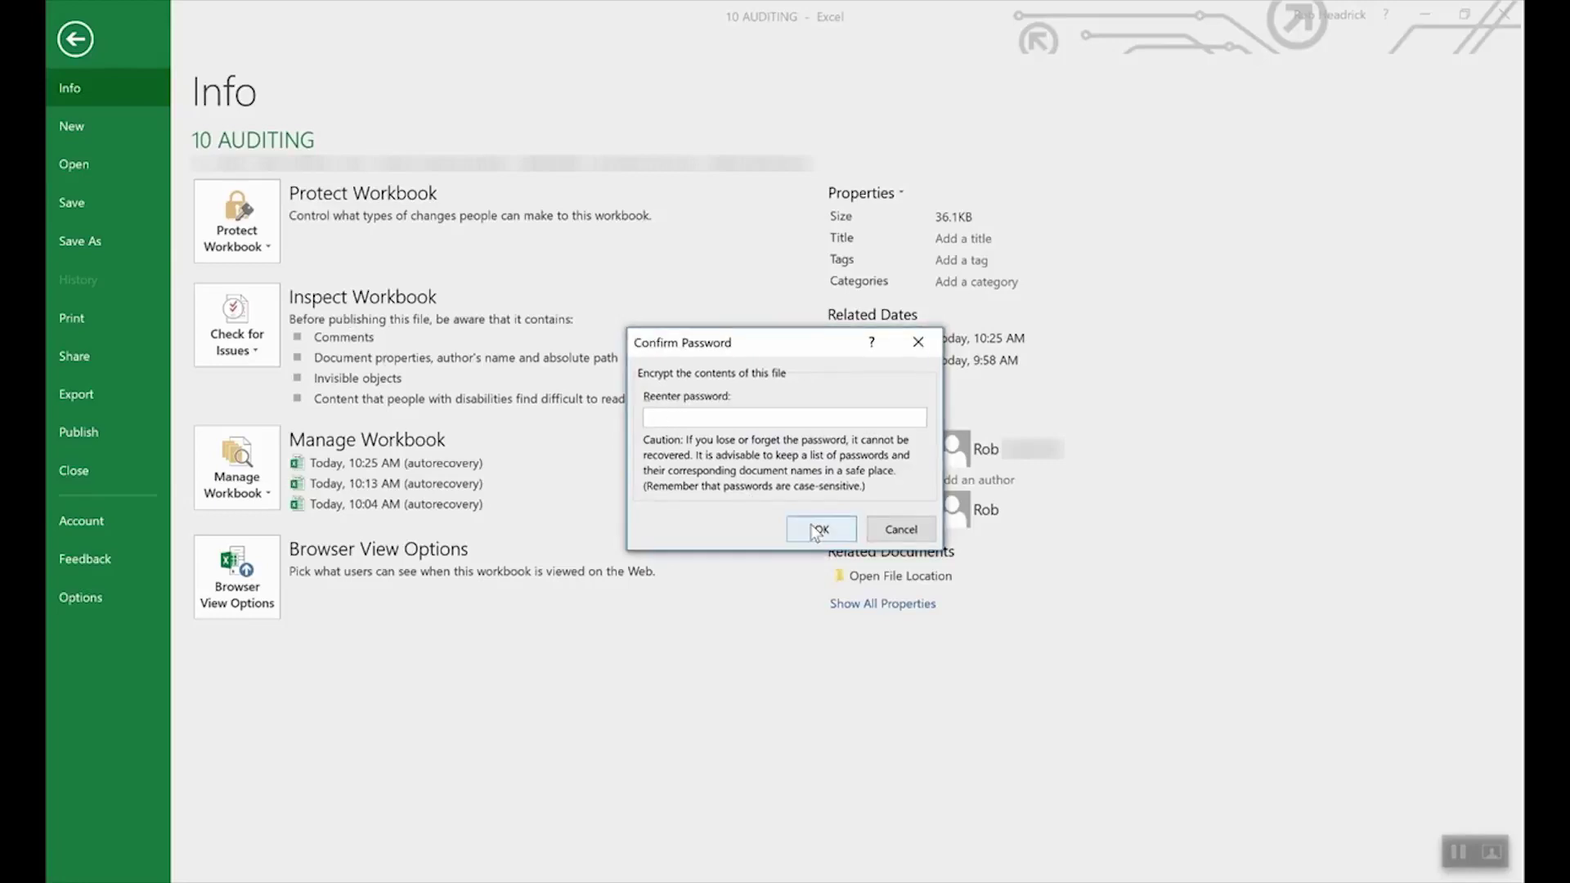
{"action": "type", "text": "••••"}
{"action": "left_click", "coordinate": [822, 532]}
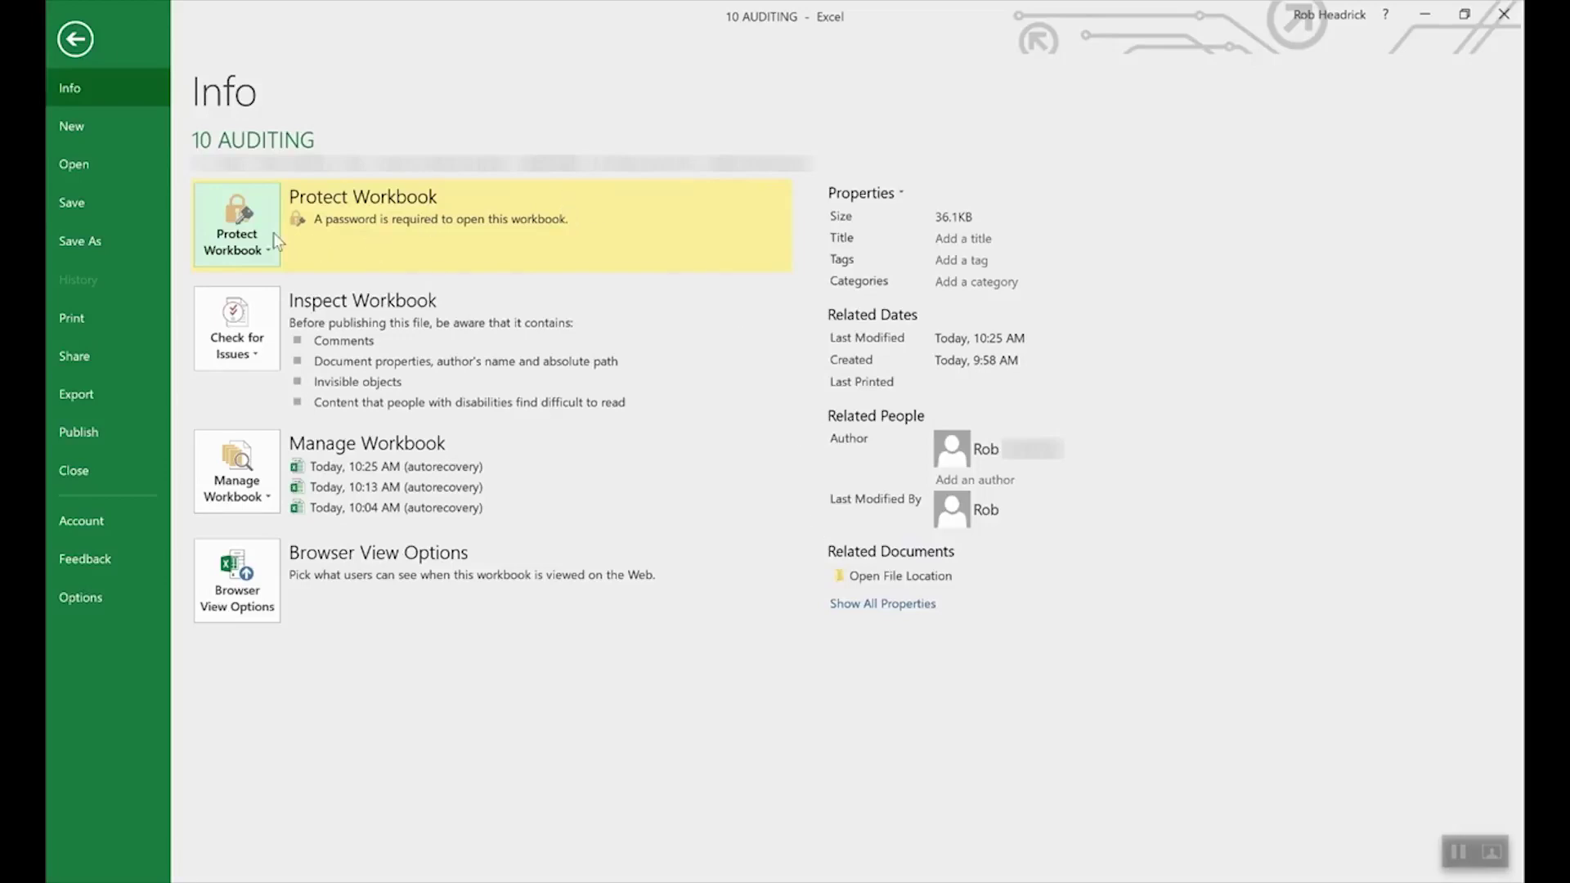
- Delete the existing password in Encrypt with Password so the workbook opens freely
{"action": "left_click", "coordinate": [249, 243]}
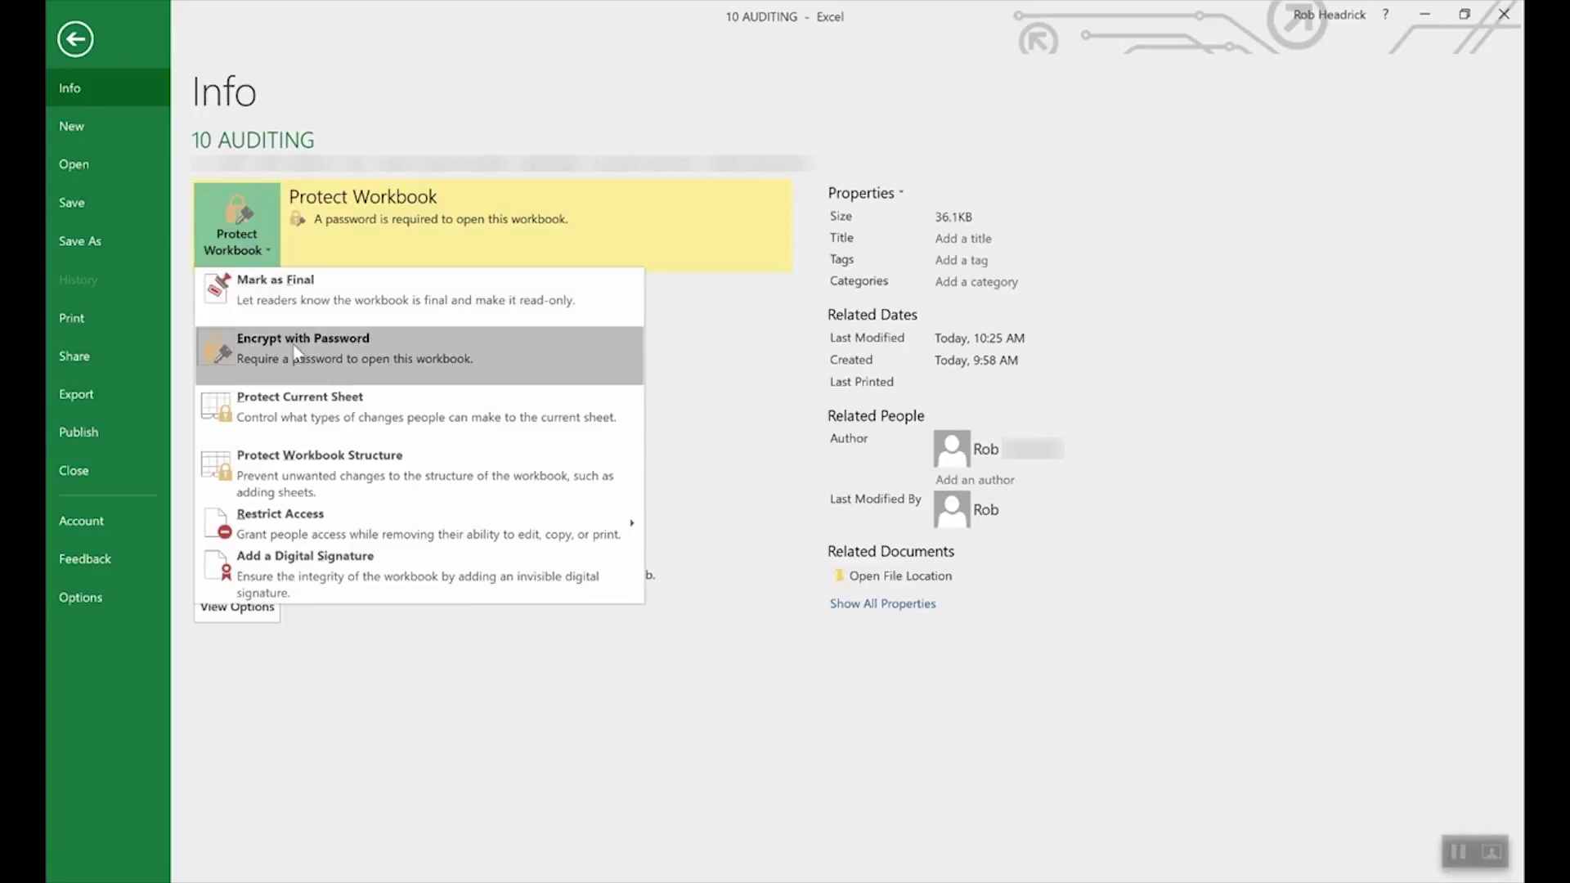
{"action": "left_click", "coordinate": [296, 352]}
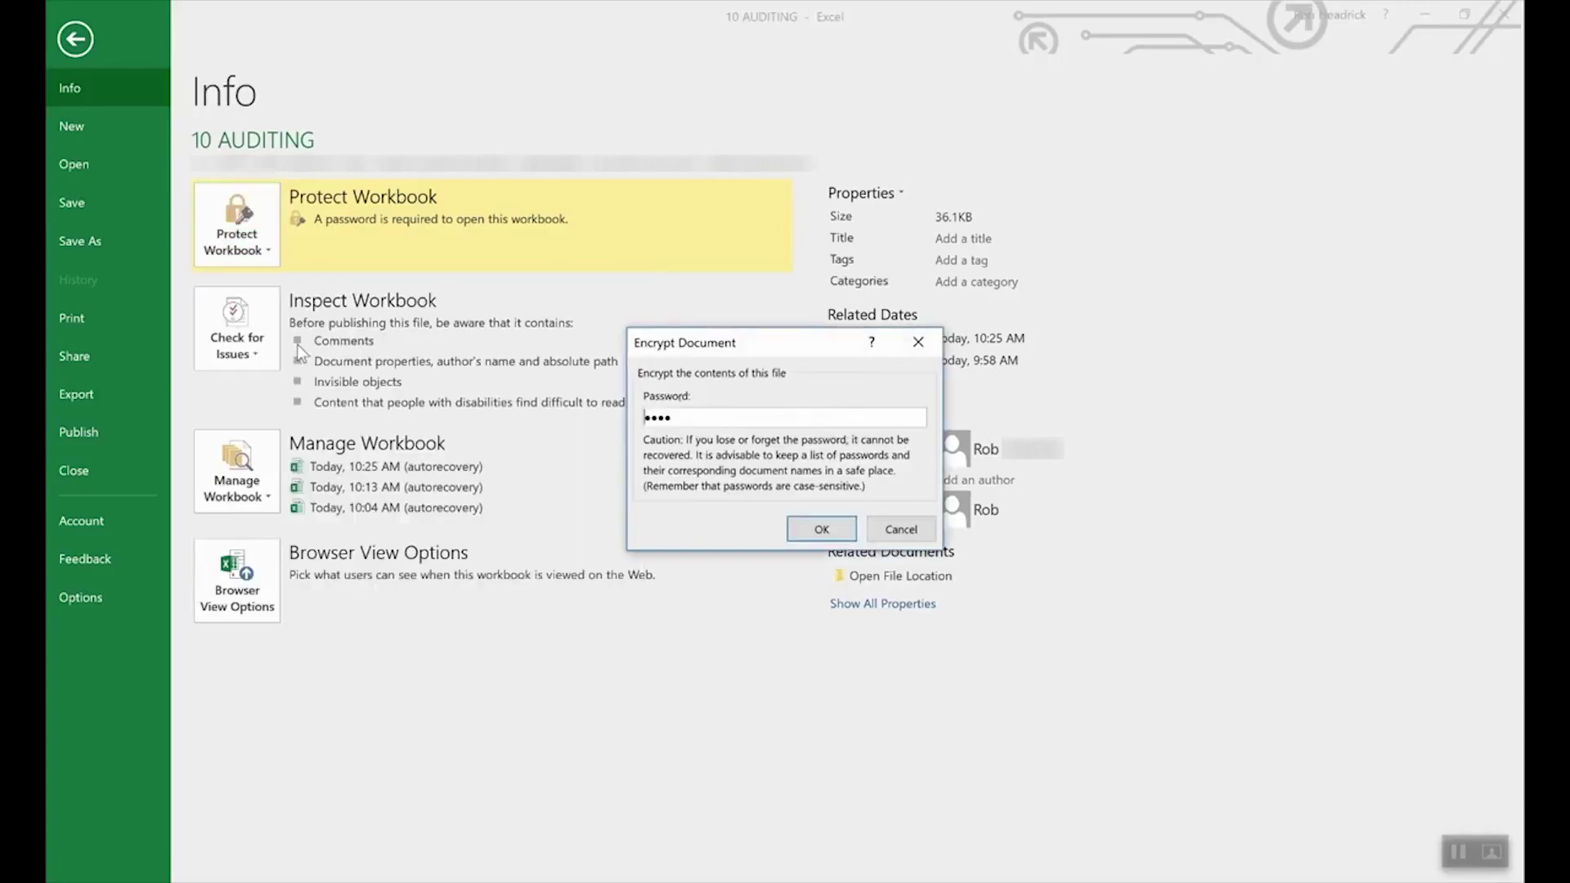
{"action": "double_click", "coordinate": [776, 415]}
{"action": "key", "text": "BackSpace"}
{"action": "left_click", "coordinate": [818, 525]}
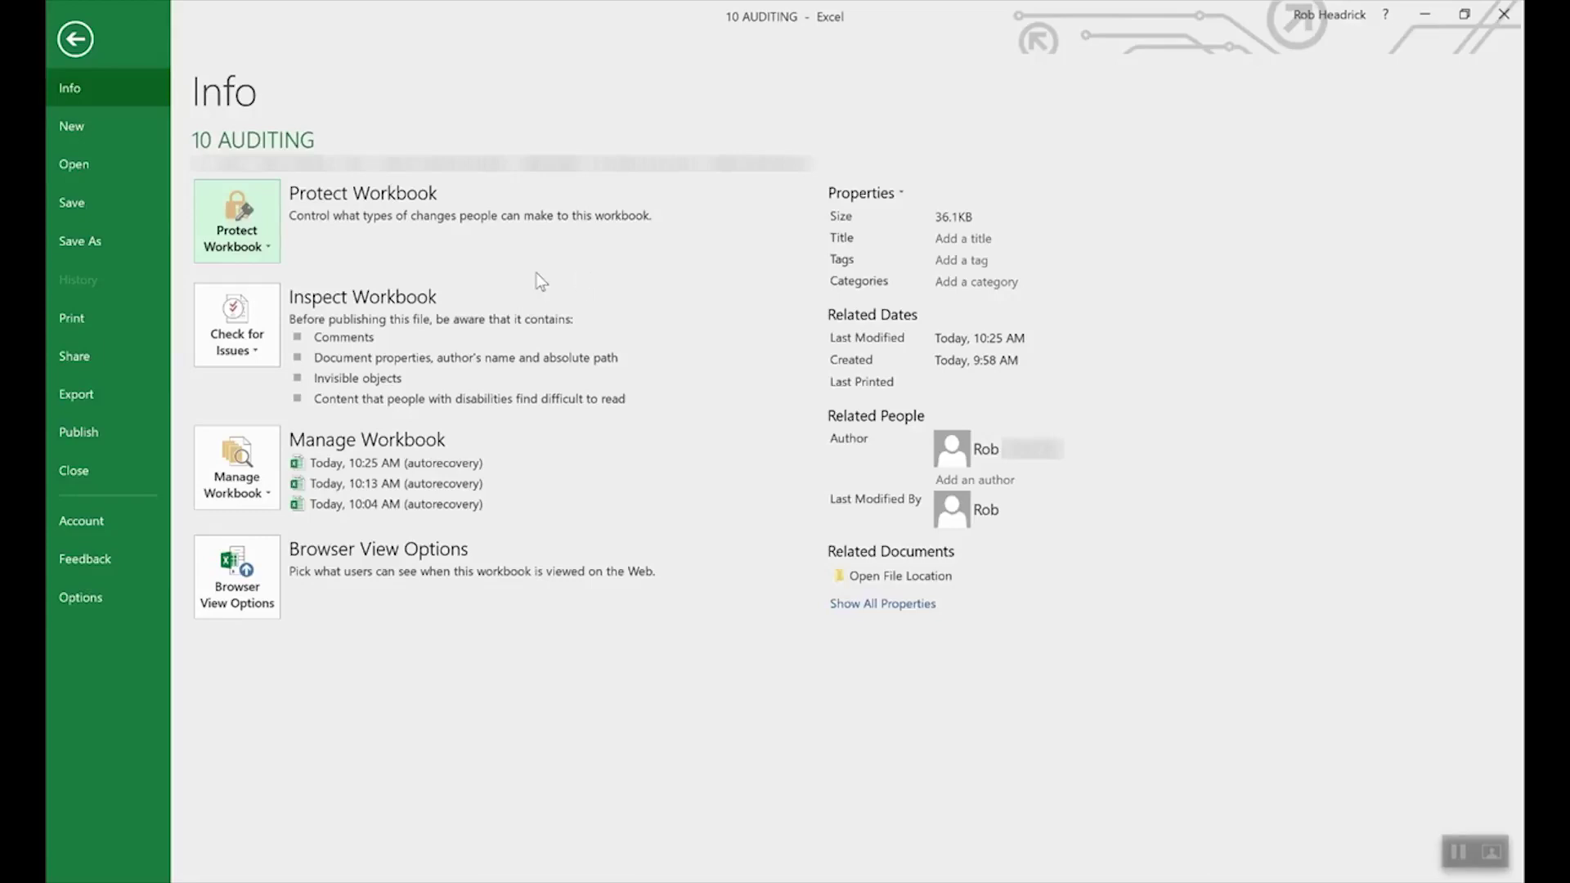
- Review the Protect Current Sheet settings and cancel, keeping the pitcher sheet unprotected
{"action": "left_click", "coordinate": [243, 214]}
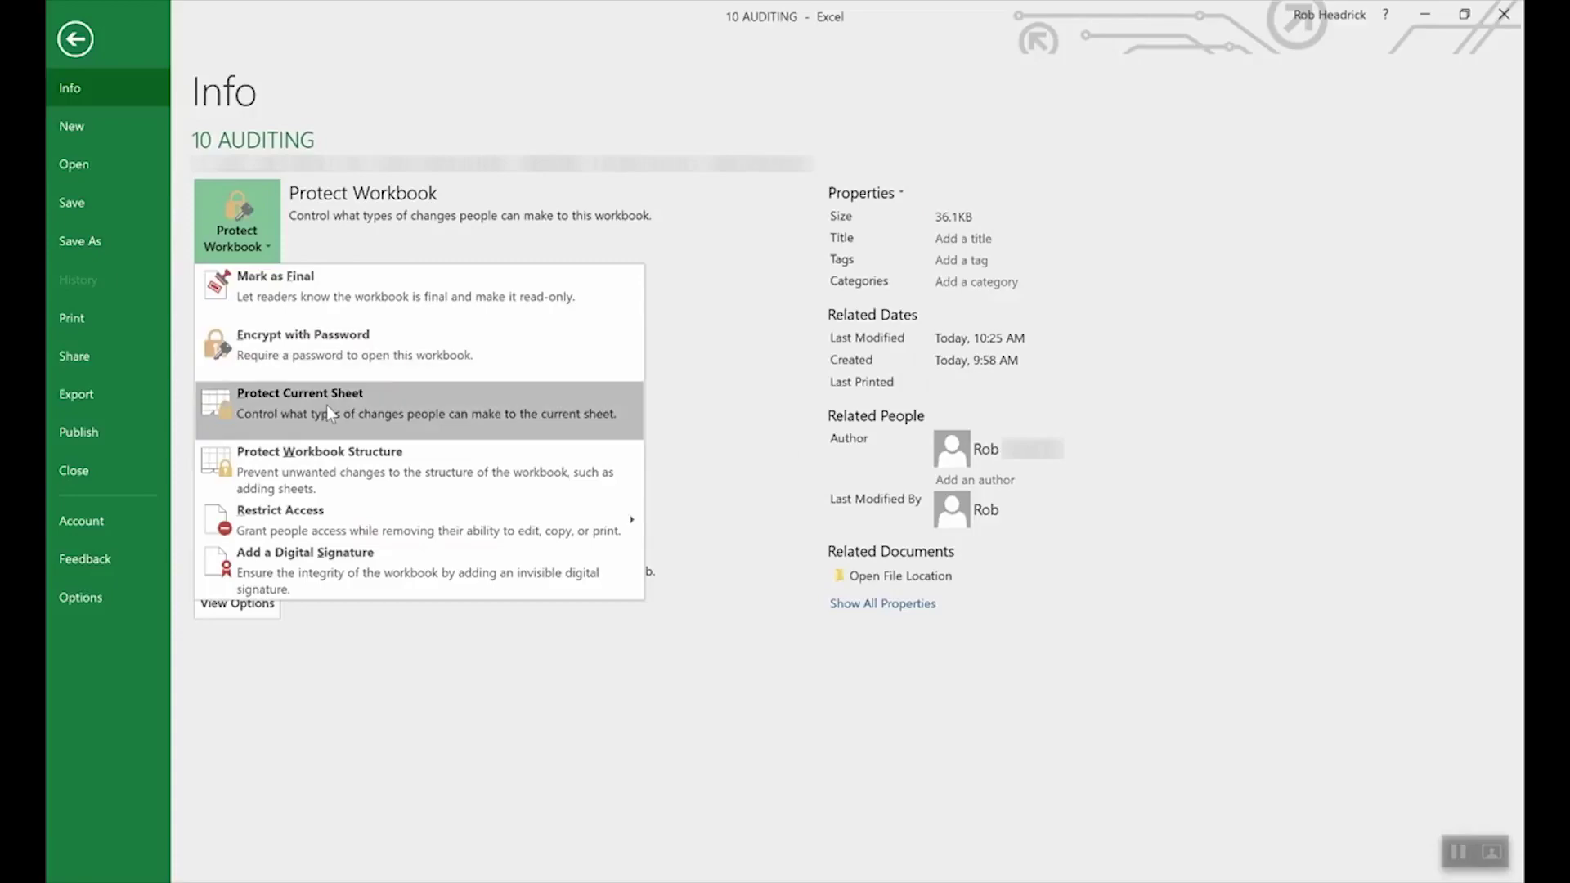
{"action": "left_click", "coordinate": [327, 405]}
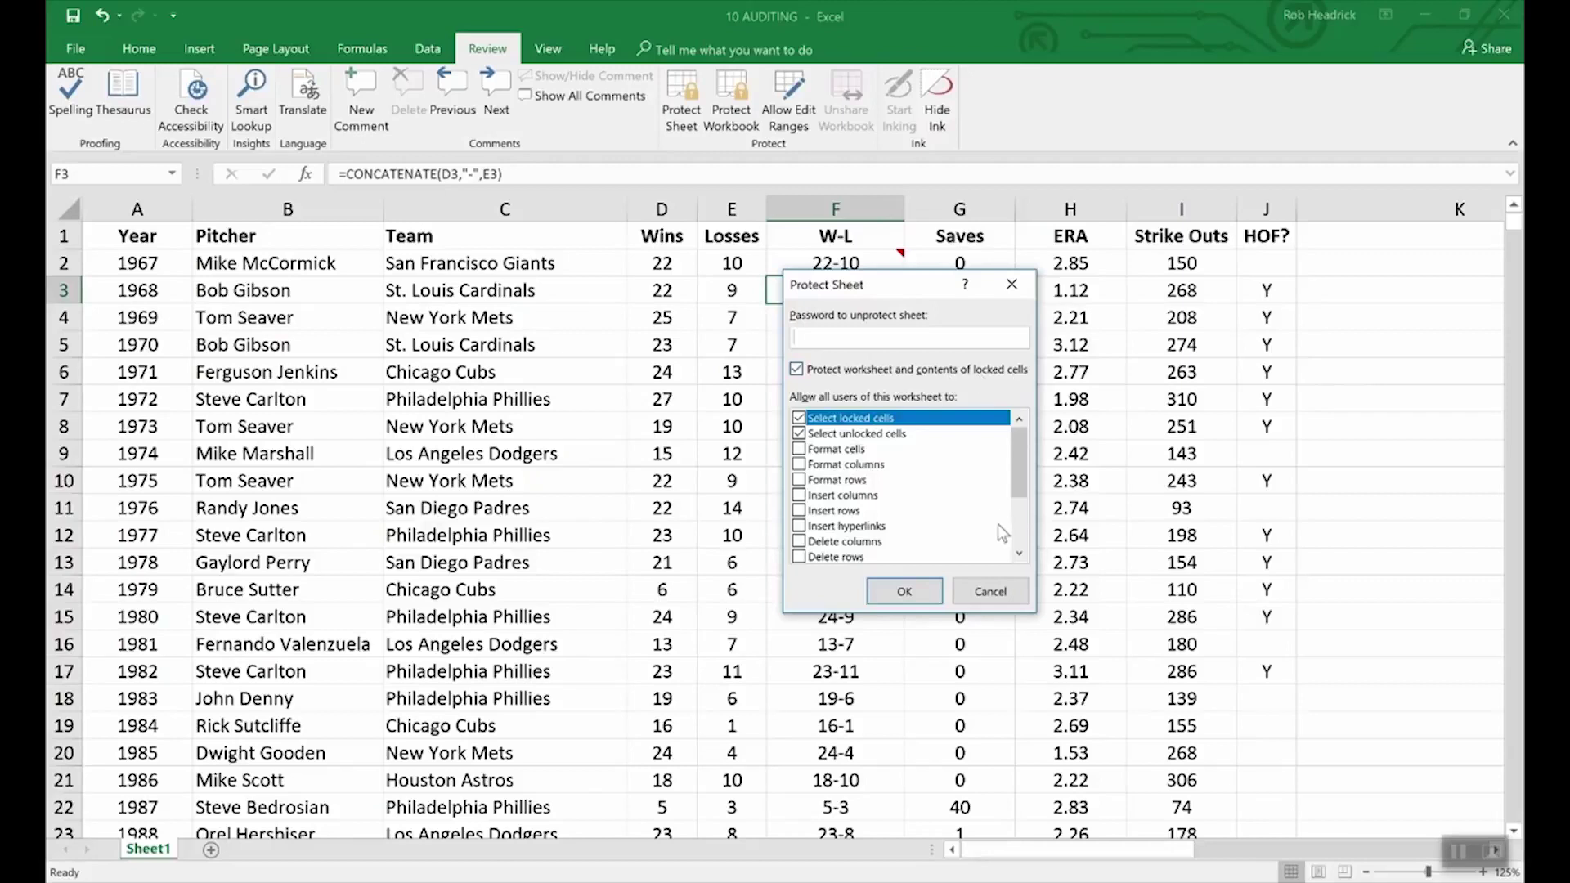
{"action": "left_click", "coordinate": [1003, 592]}
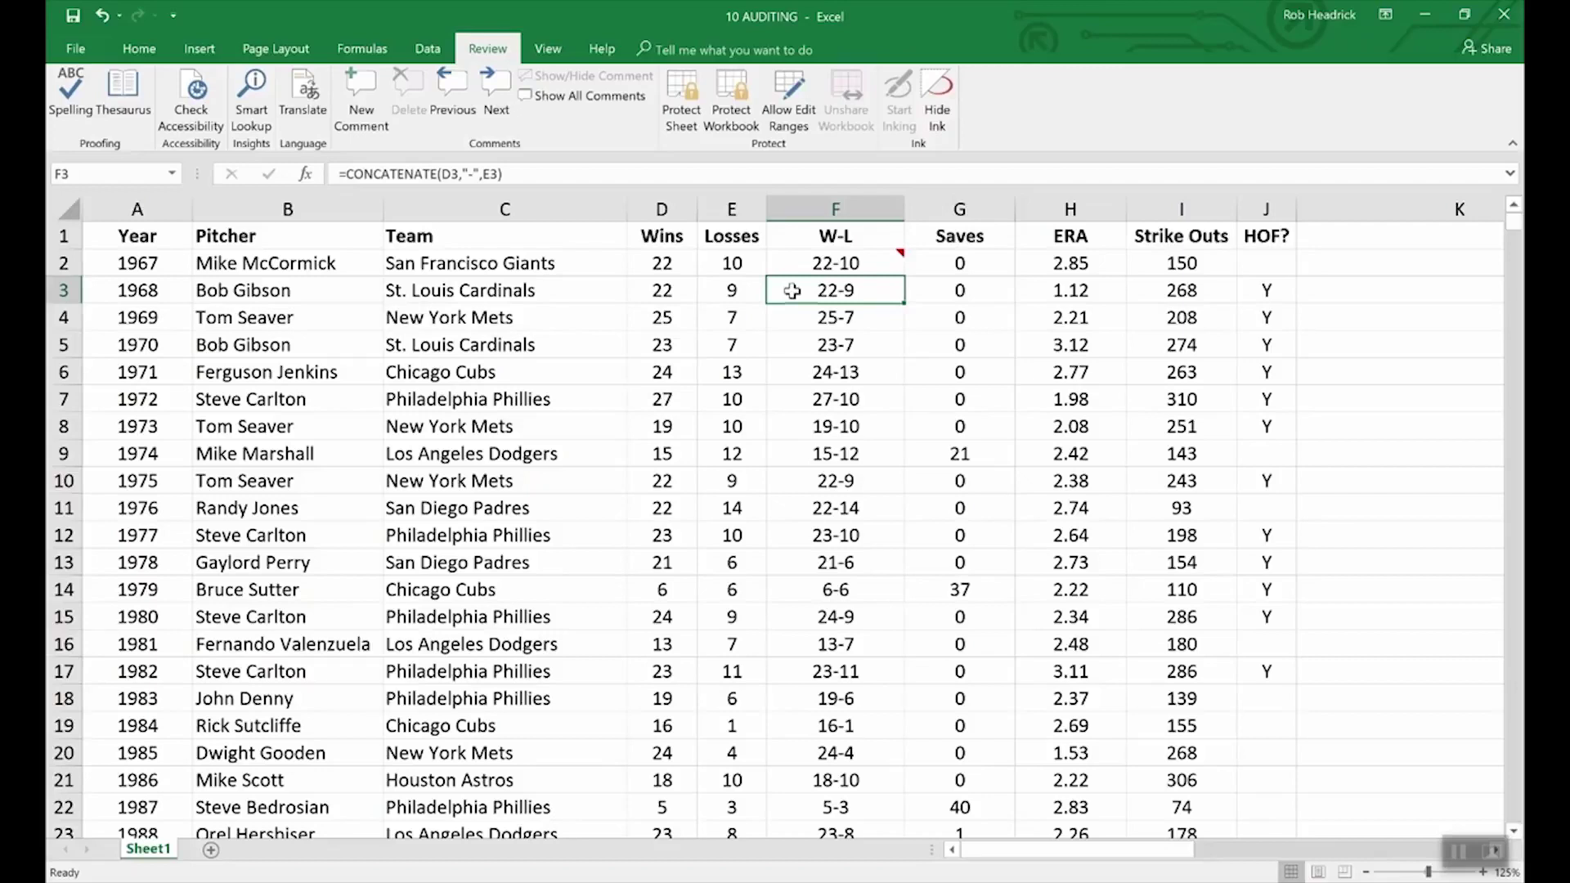
- Tick Hidden on F3's Format Cells Protection settings so its formula is concealed
{"action": "right_click", "coordinate": [848, 300]}
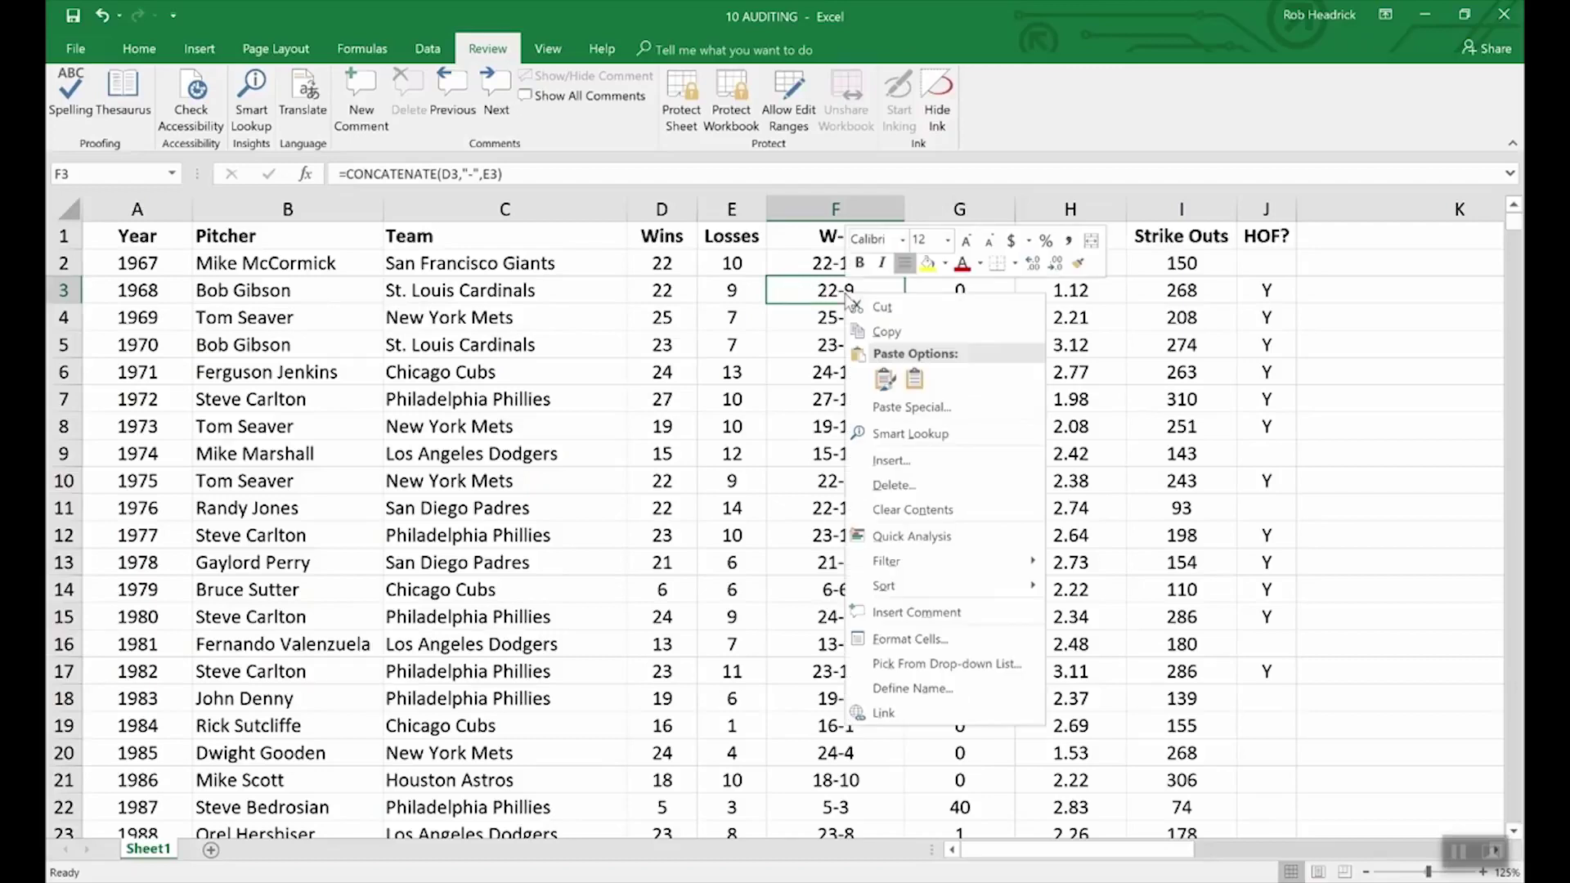
{"action": "left_click", "coordinate": [922, 642]}
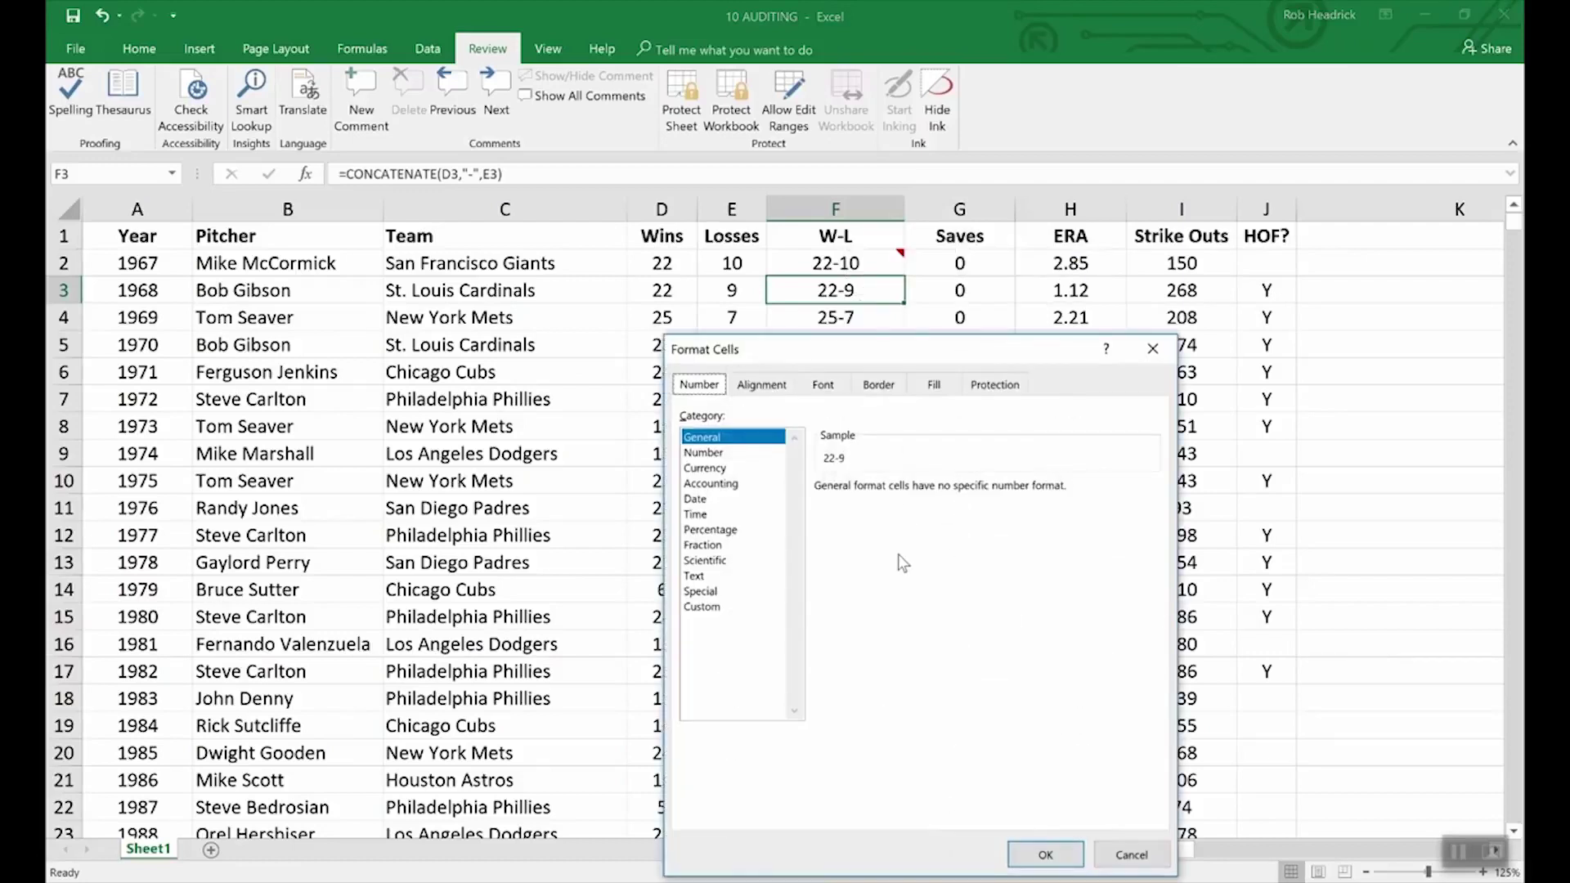
{"action": "left_click", "coordinate": [995, 386]}
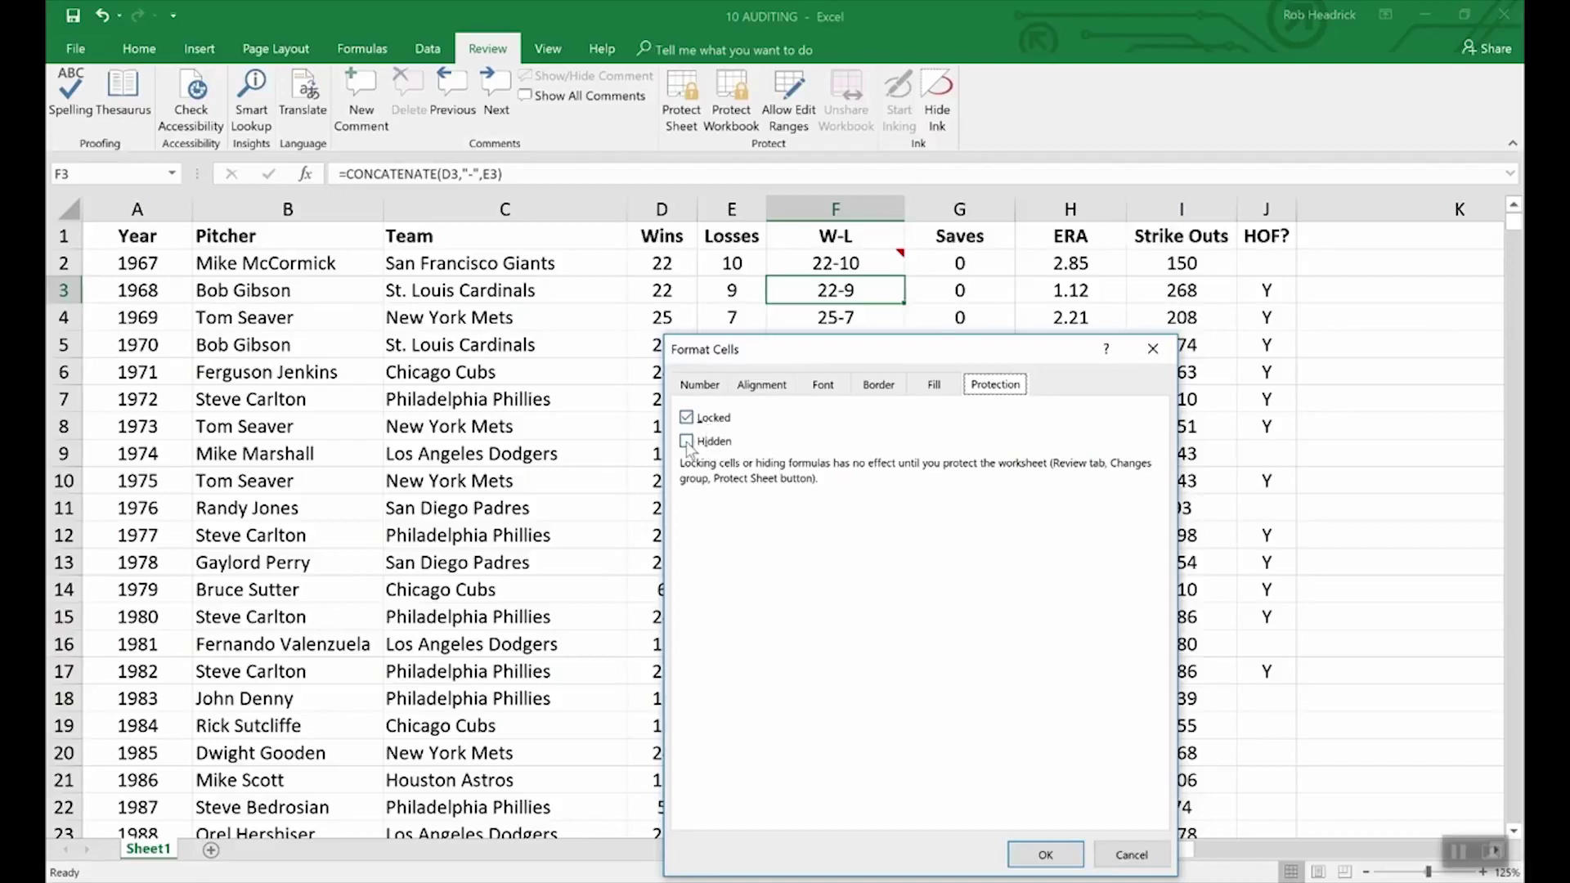
{"action": "left_click", "coordinate": [688, 444]}
{"action": "left_click", "coordinate": [1045, 854]}
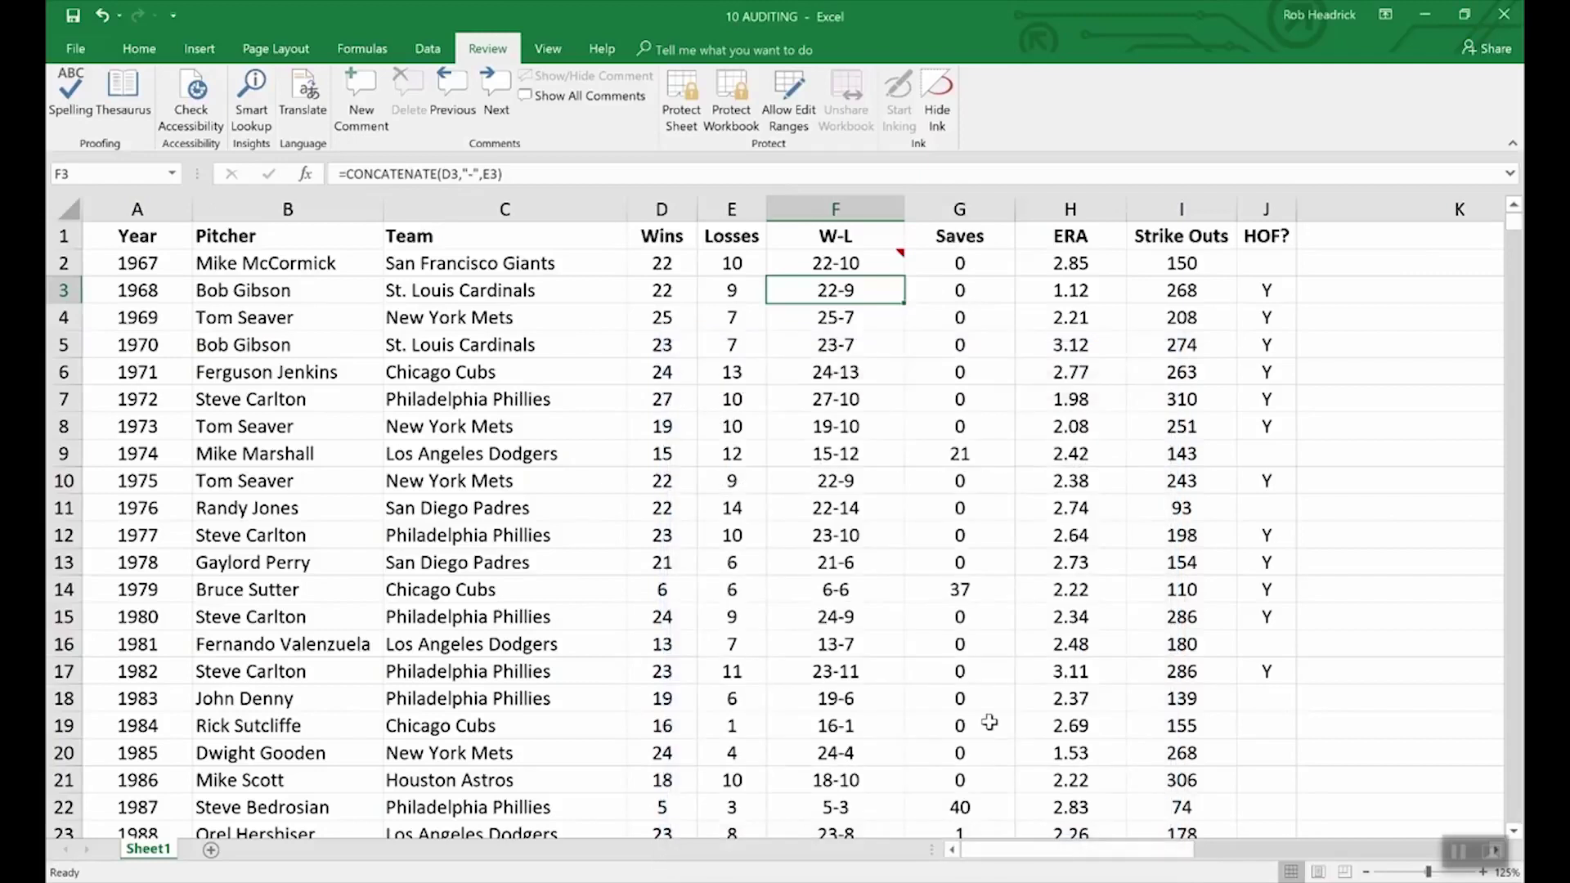
- Protect the pitcher sheet with a confirmed password, then move to F4 to compare formulas
{"action": "left_click", "coordinate": [681, 90]}
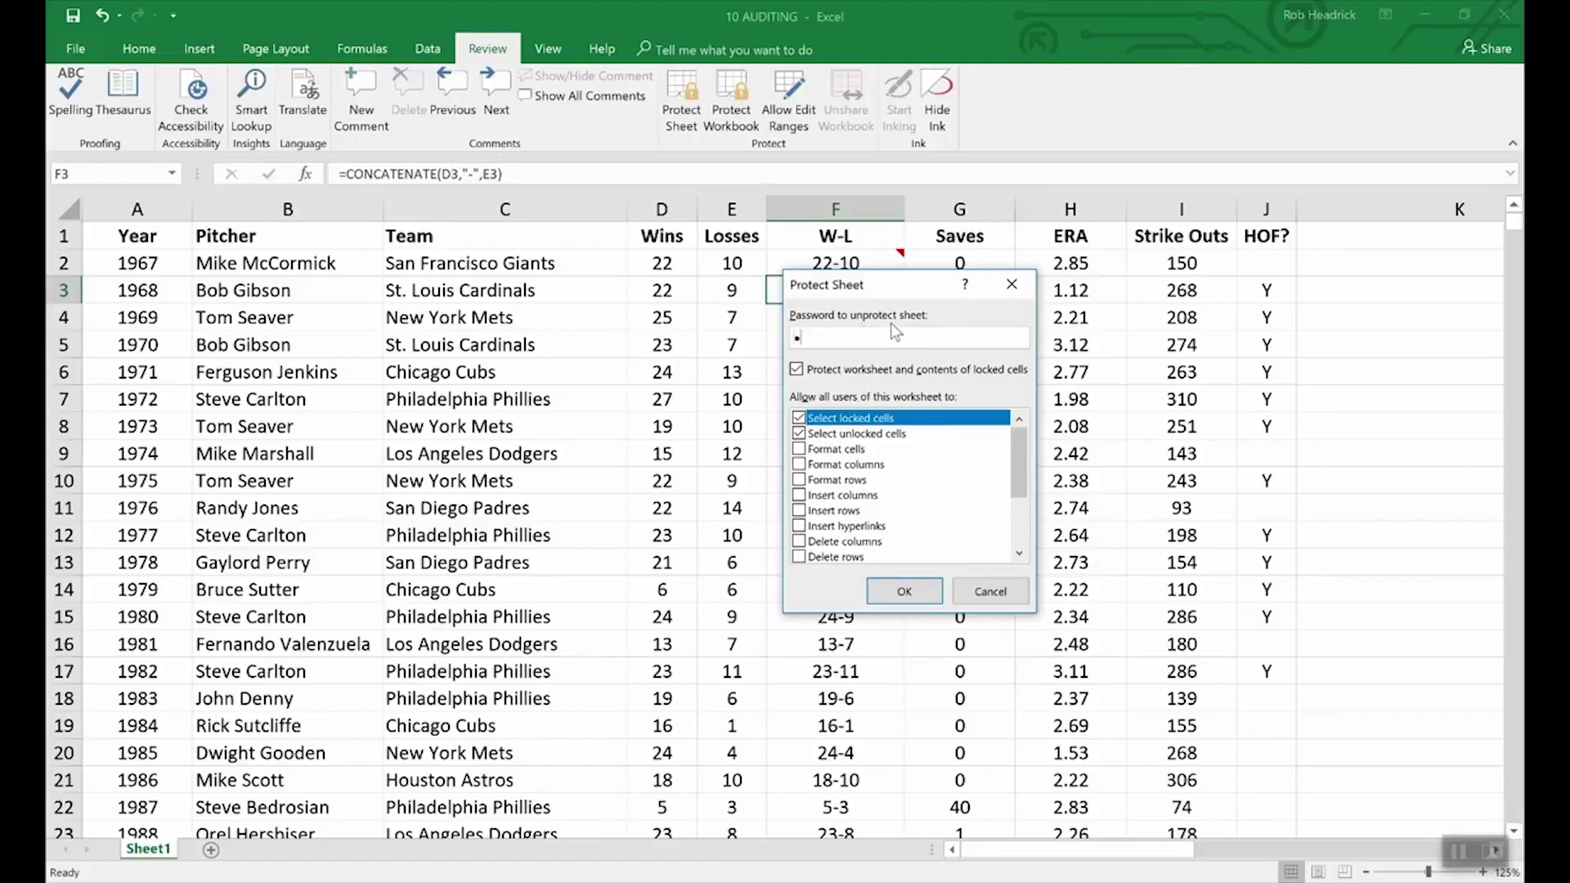
{"action": "type", "text": "****"}
{"action": "left_click", "coordinate": [905, 594]}
{"action": "type", "text": "****"}
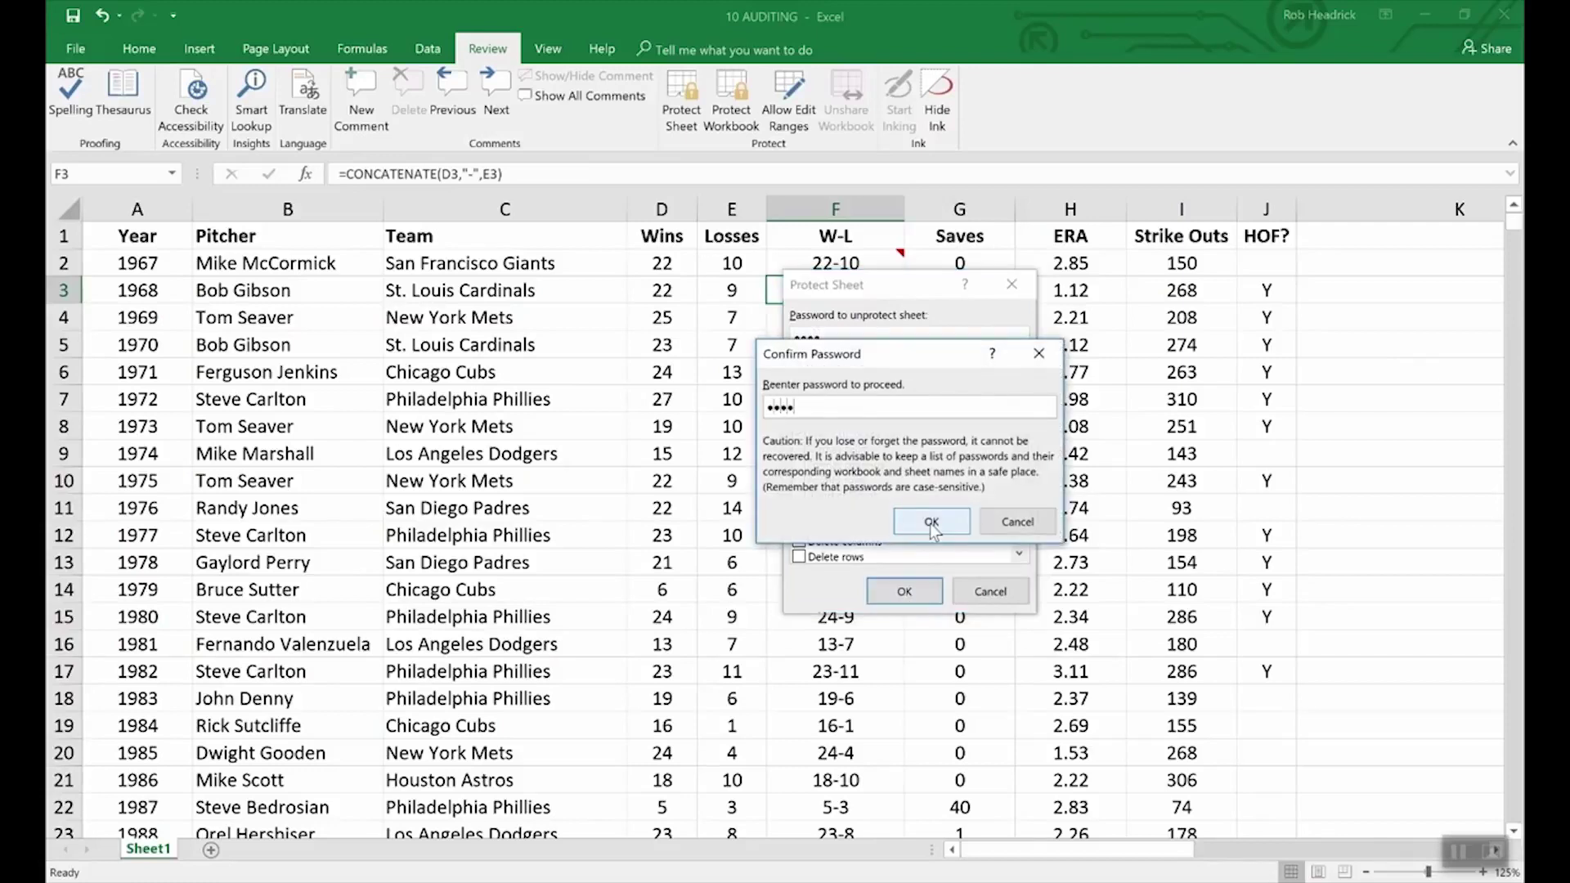
{"action": "left_click", "coordinate": [931, 524]}
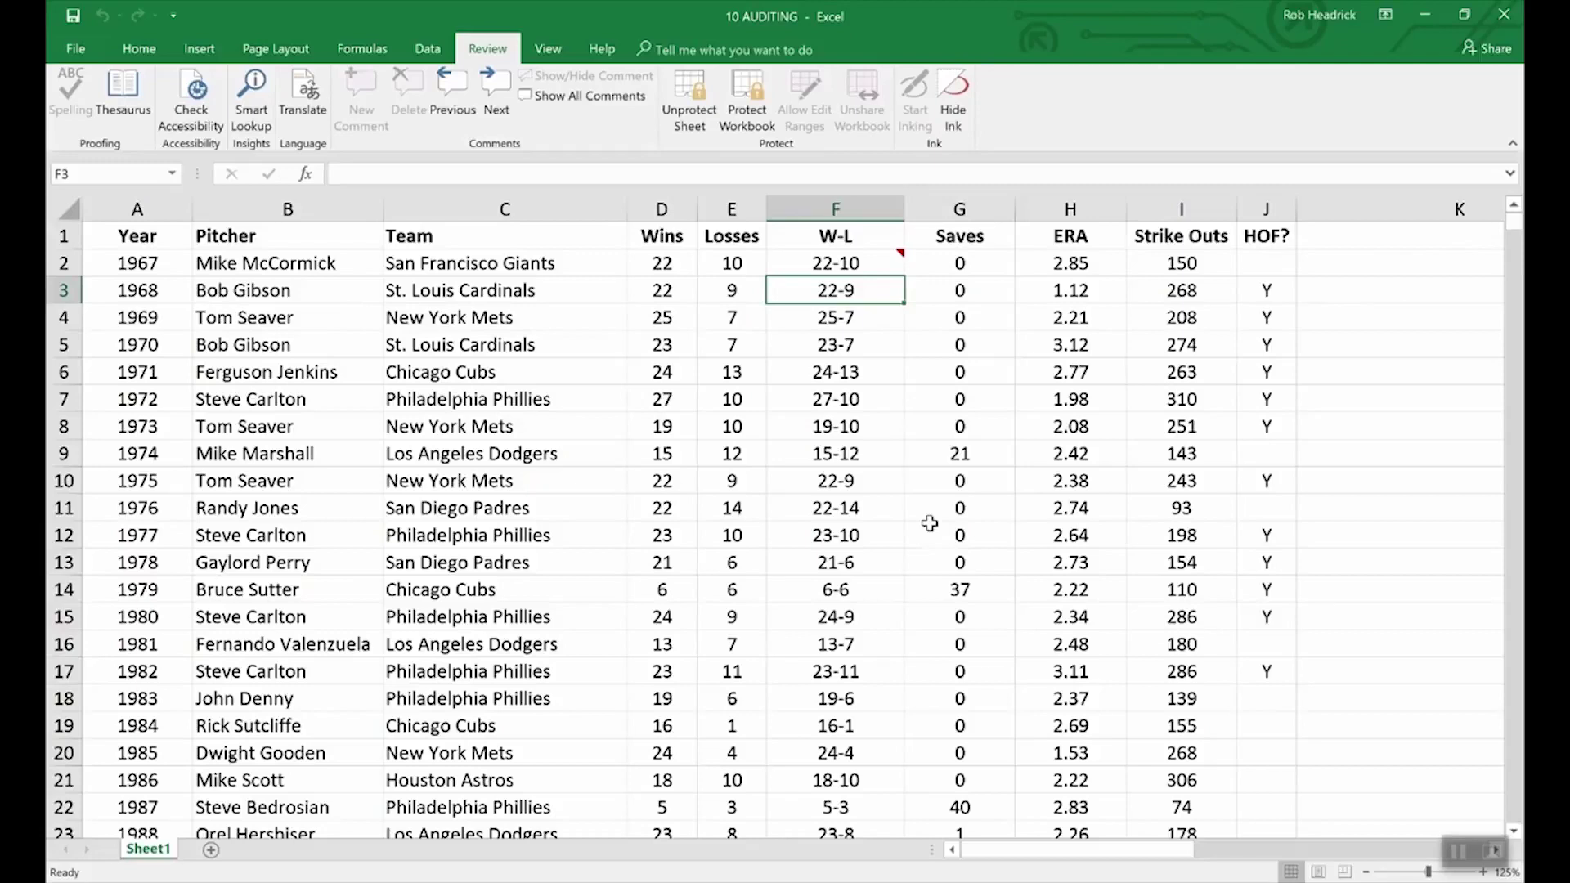
{"action": "key", "text": "Down"}
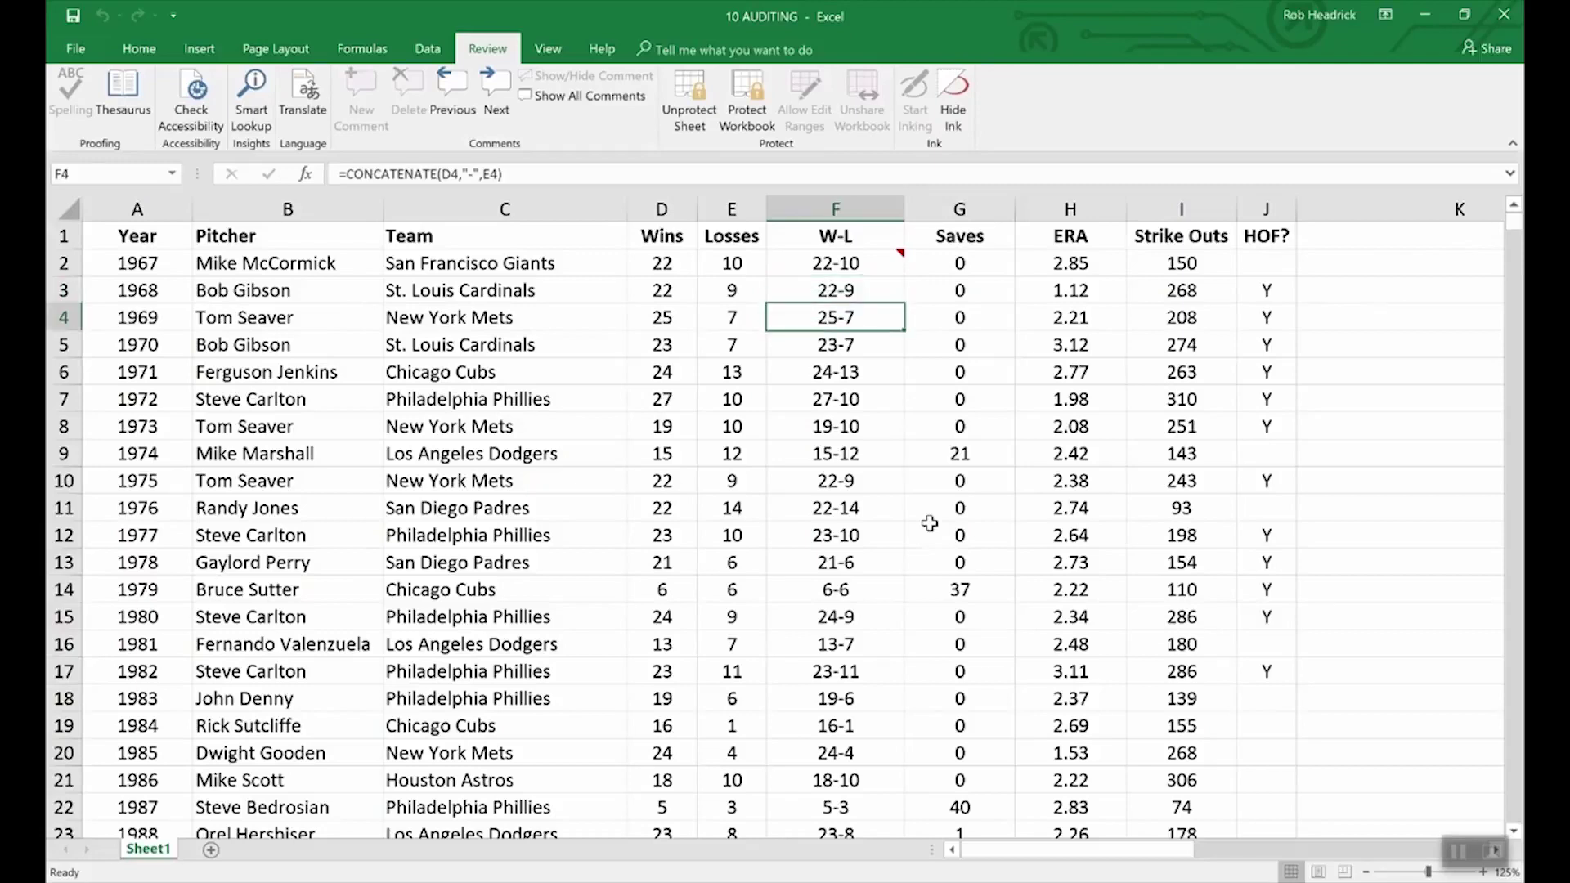
- Show F2's 'What a great season!' comment permanently and unprotect the sheet with its password
{"action": "key", "text": "Up"}
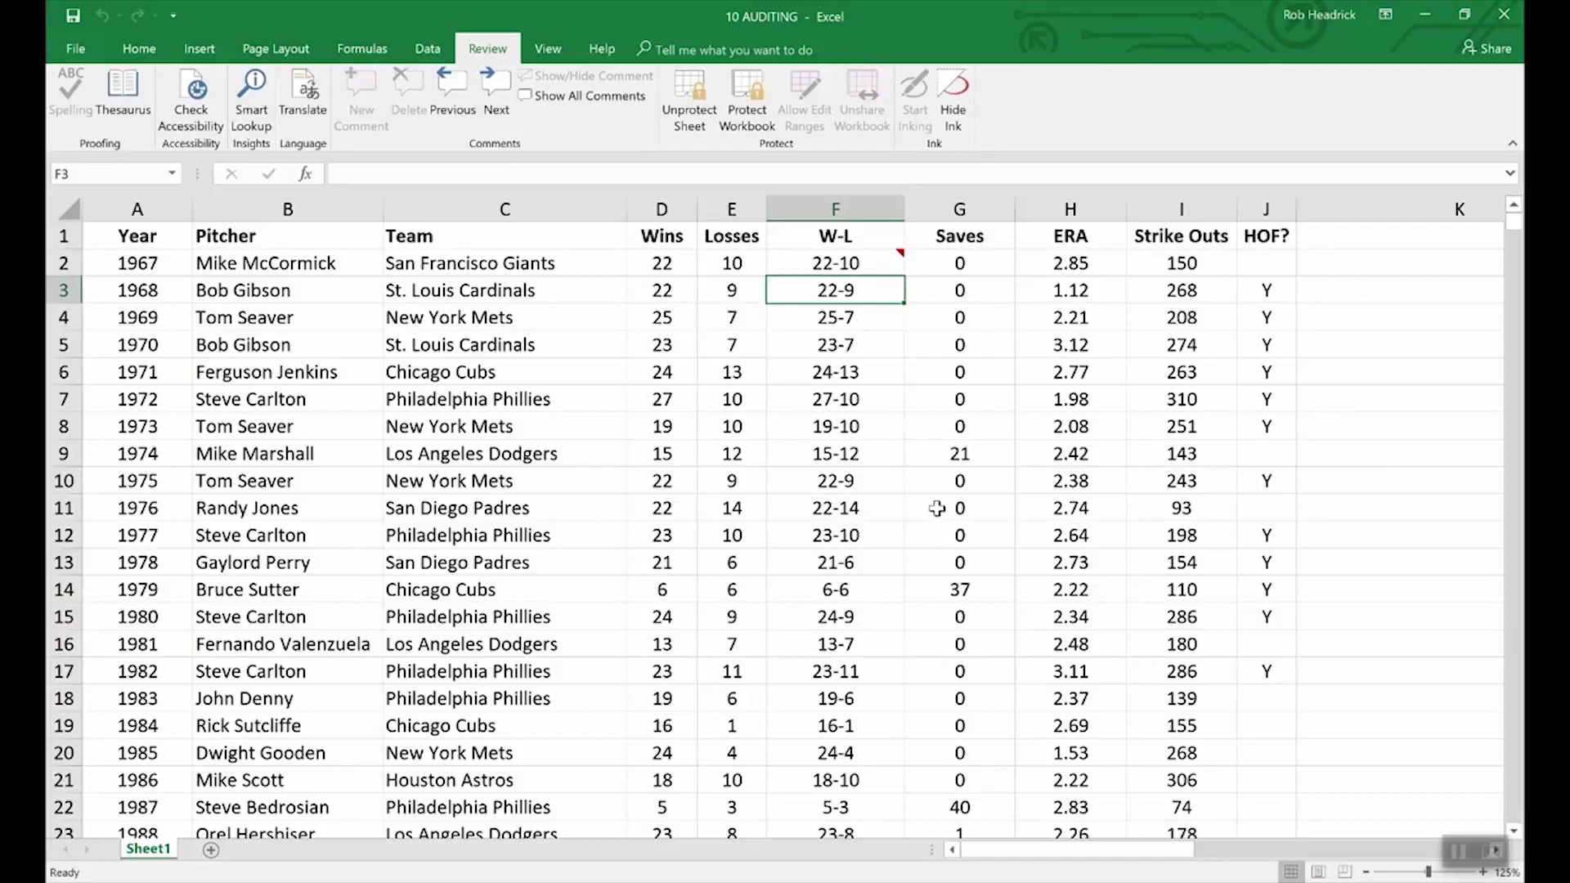
{"action": "left_click", "coordinate": [875, 264]}
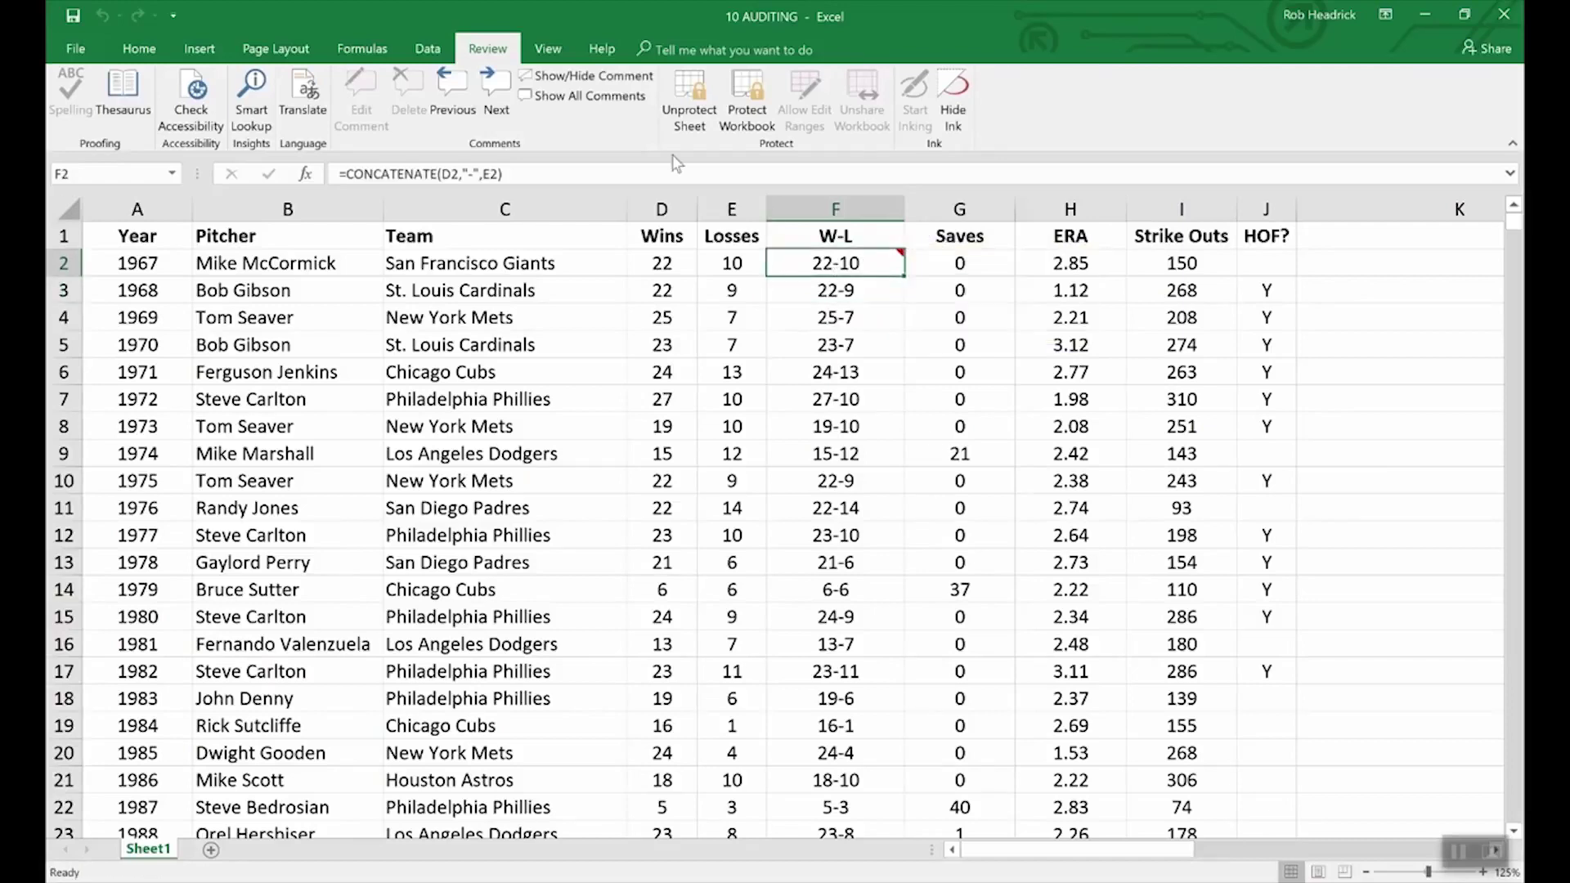
{"action": "left_click", "coordinate": [586, 75]}
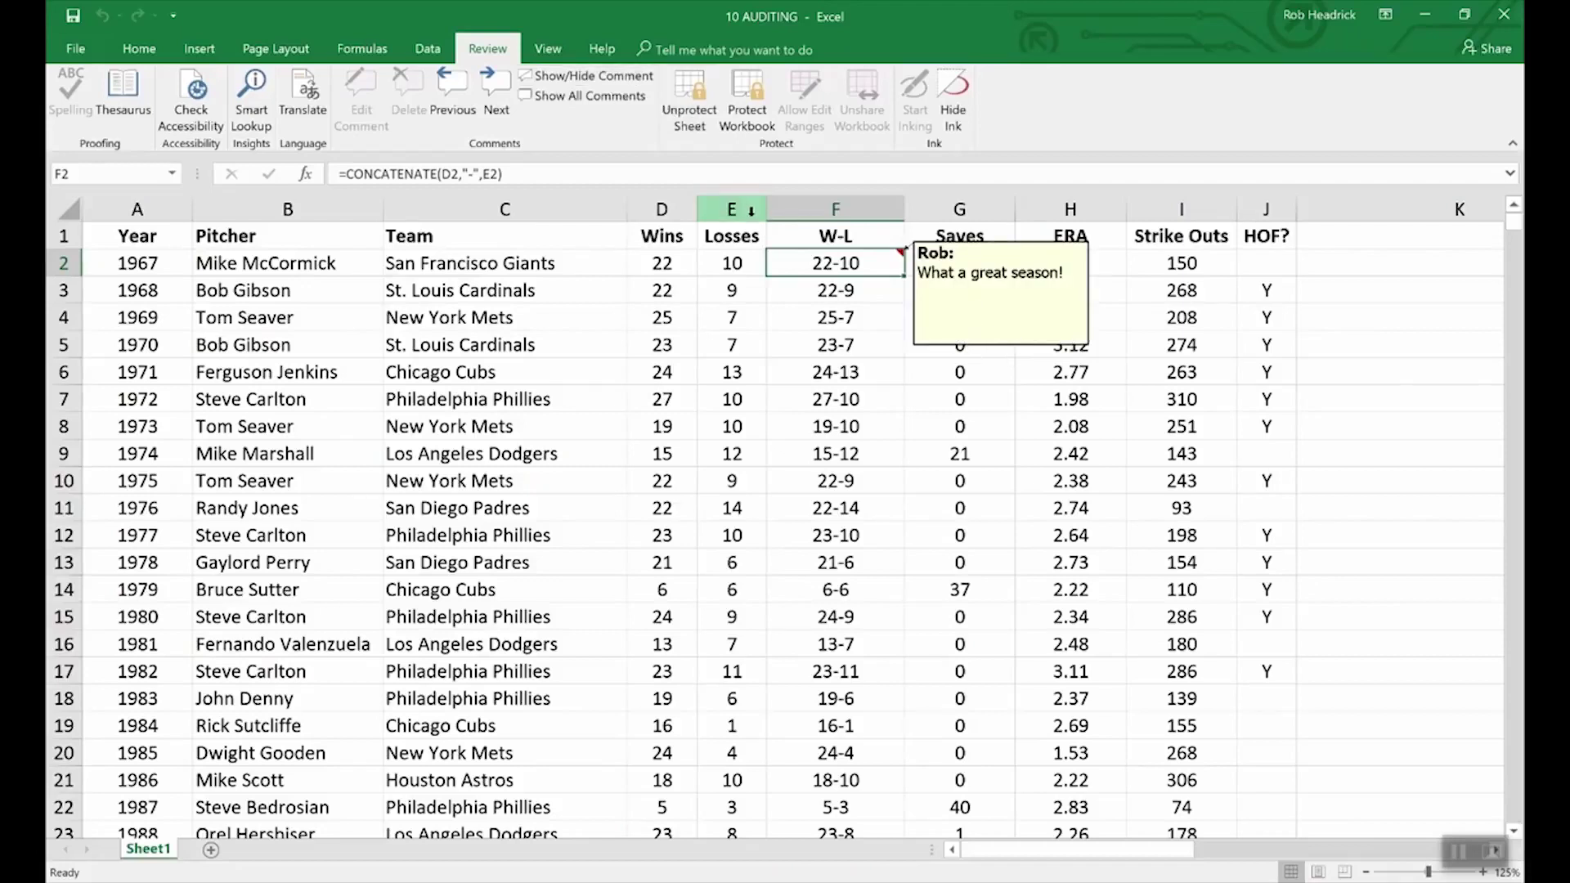
{"action": "left_click", "coordinate": [689, 92]}
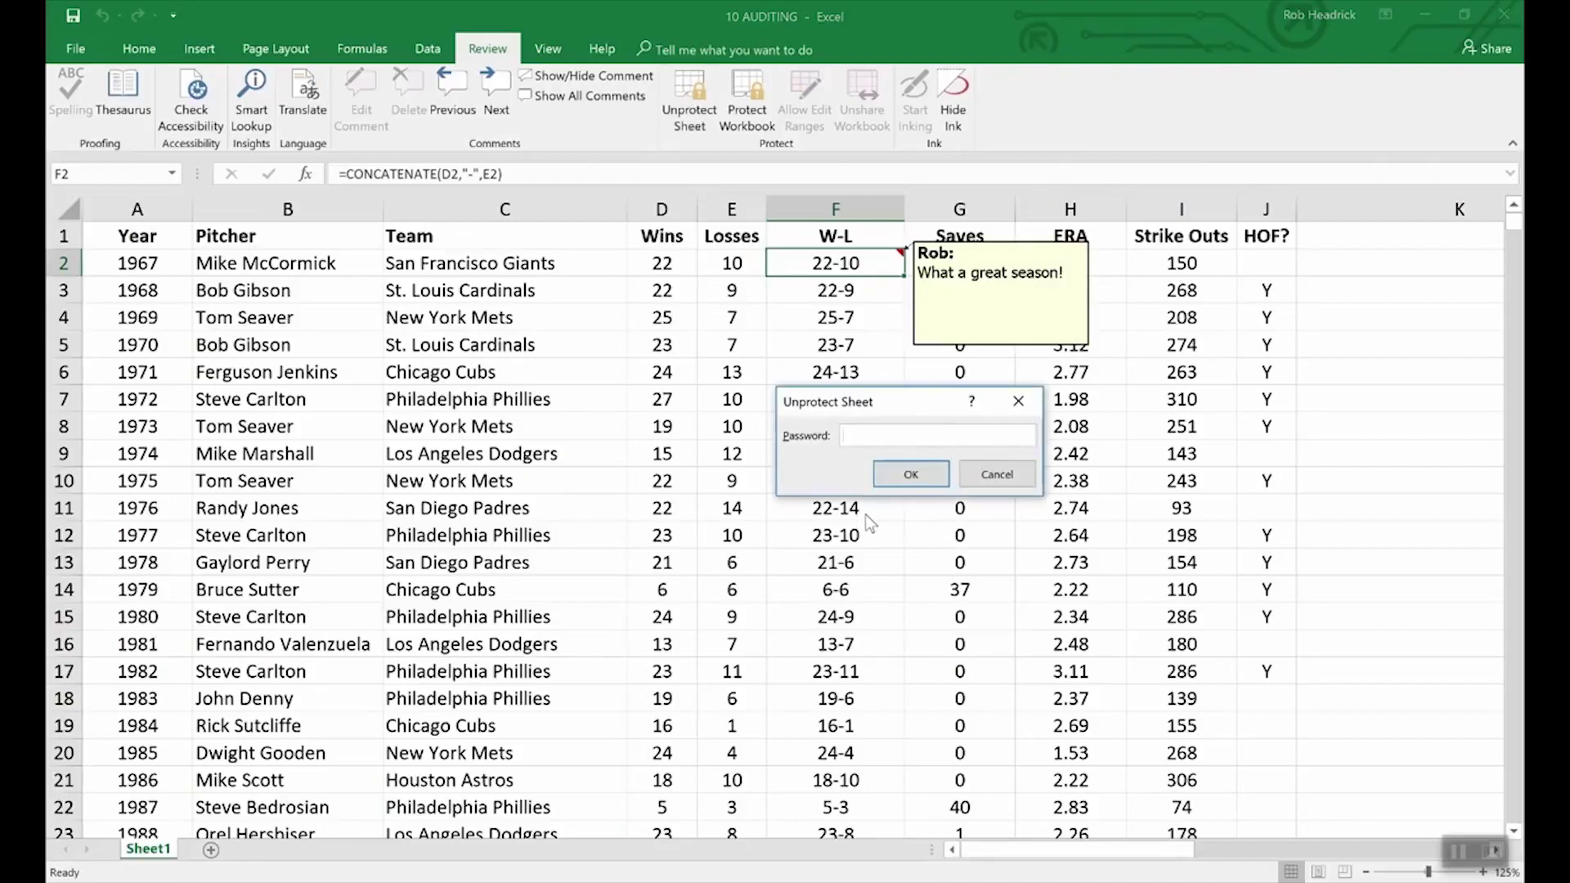
{"action": "type", "text": "pass"}
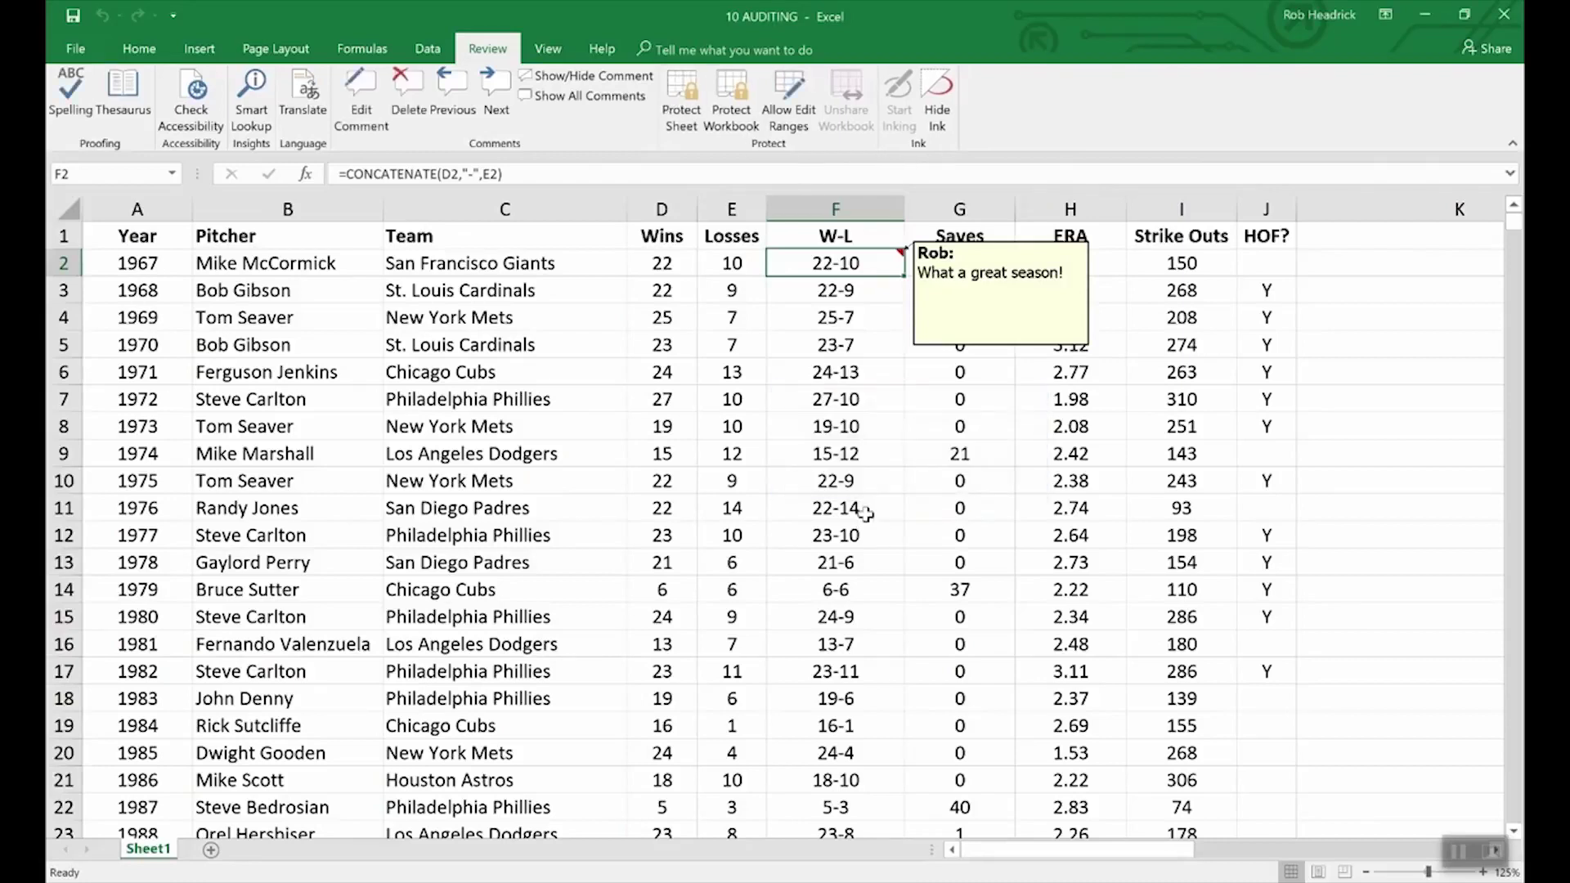
- Inspect the Protection settings in Format Comment for F2's comment and cancel without changes
{"action": "right_click", "coordinate": [969, 348]}
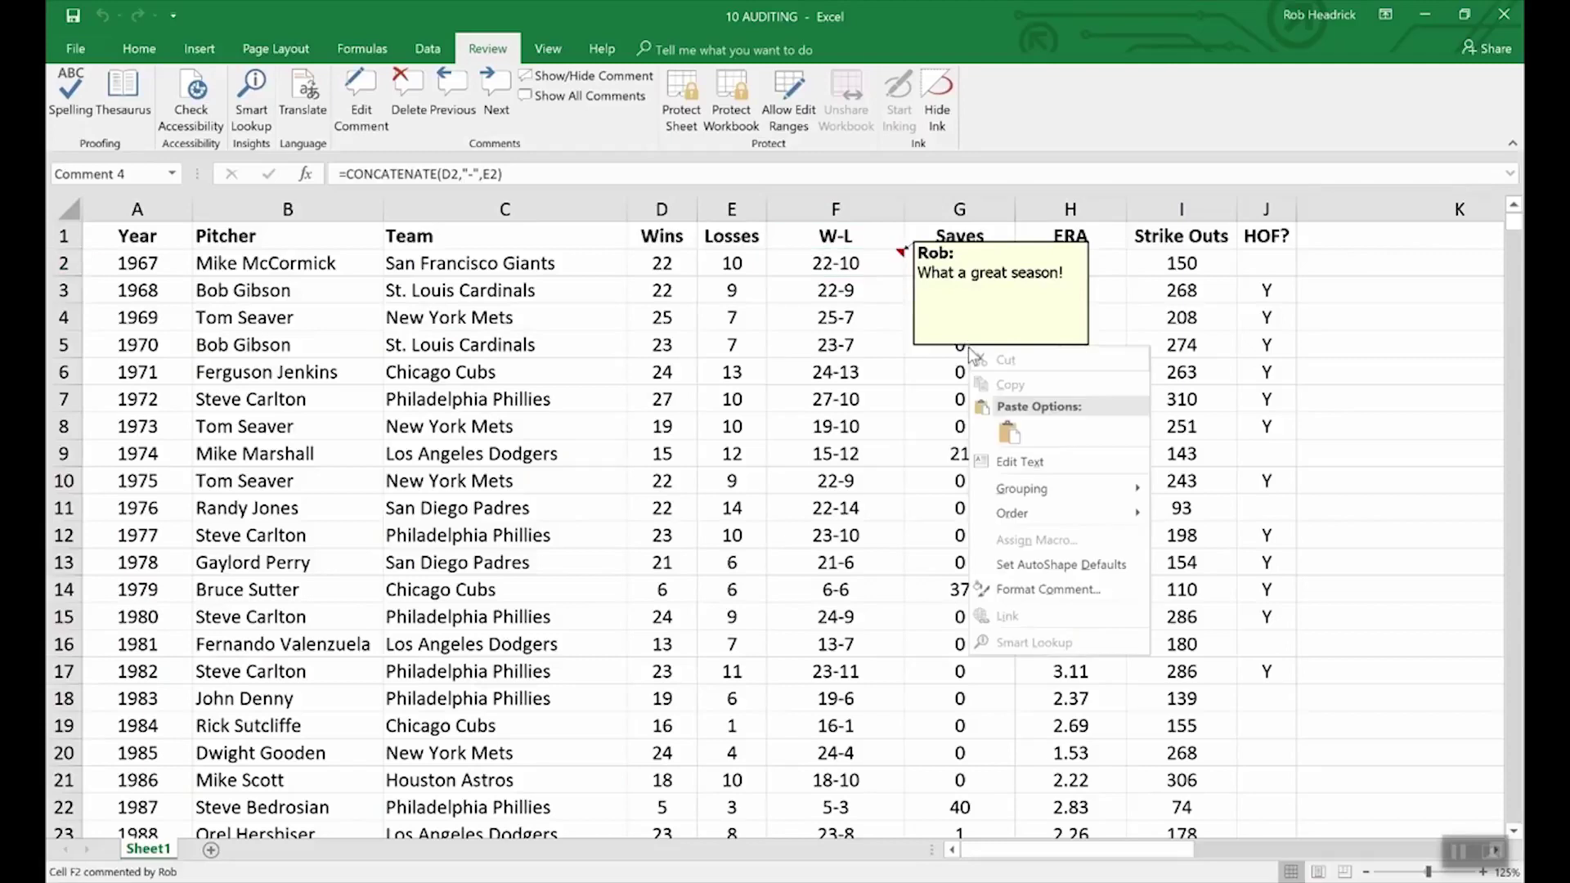
{"action": "left_click", "coordinate": [1066, 590]}
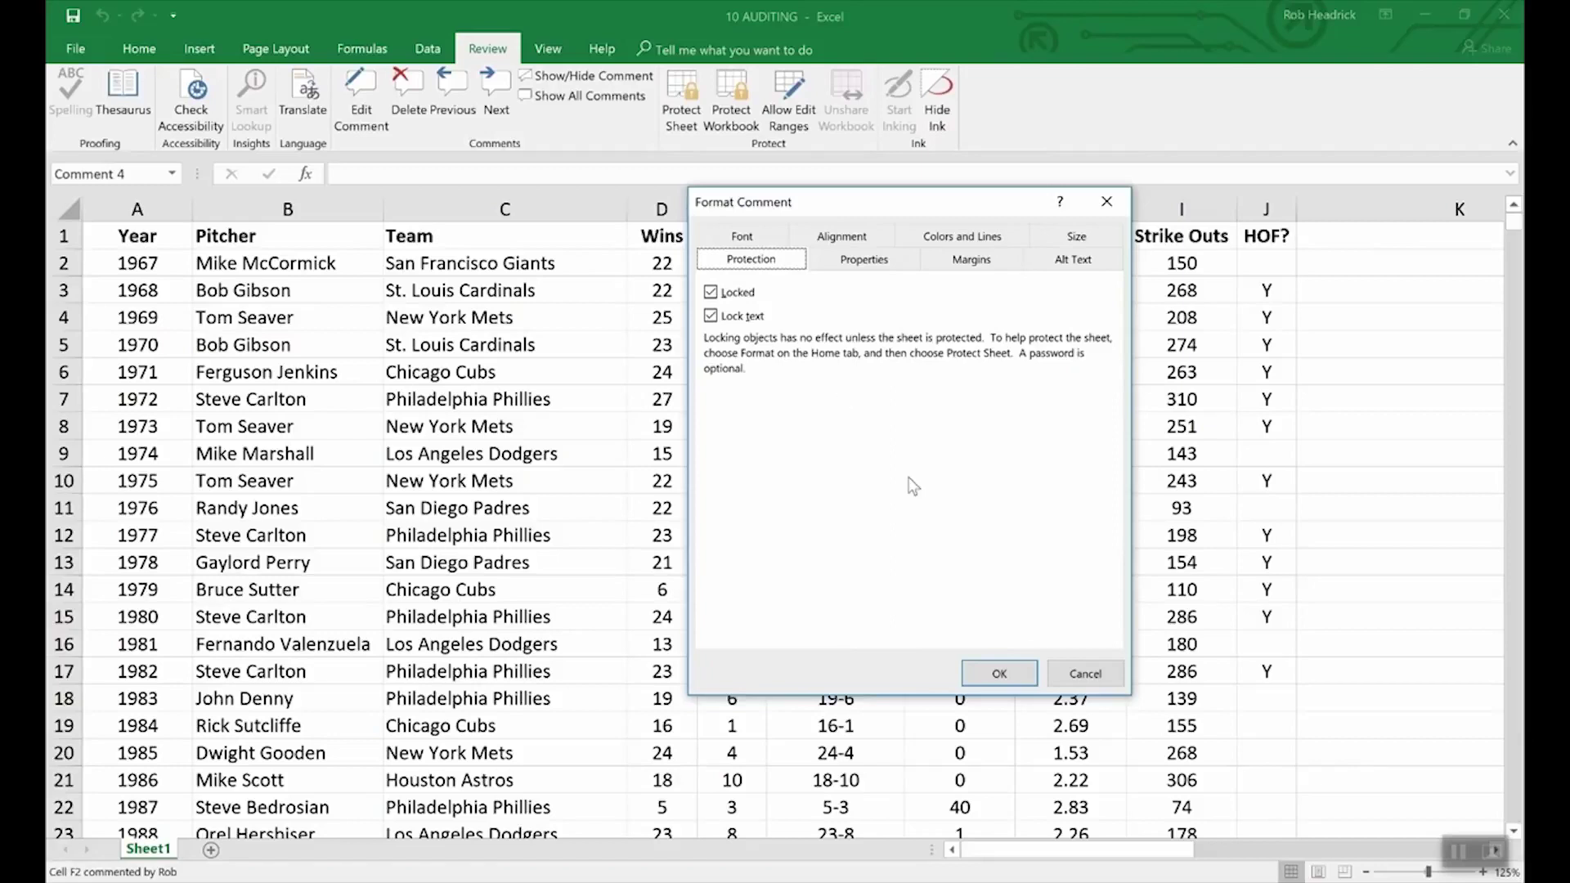
{"action": "left_click", "coordinate": [1067, 674]}
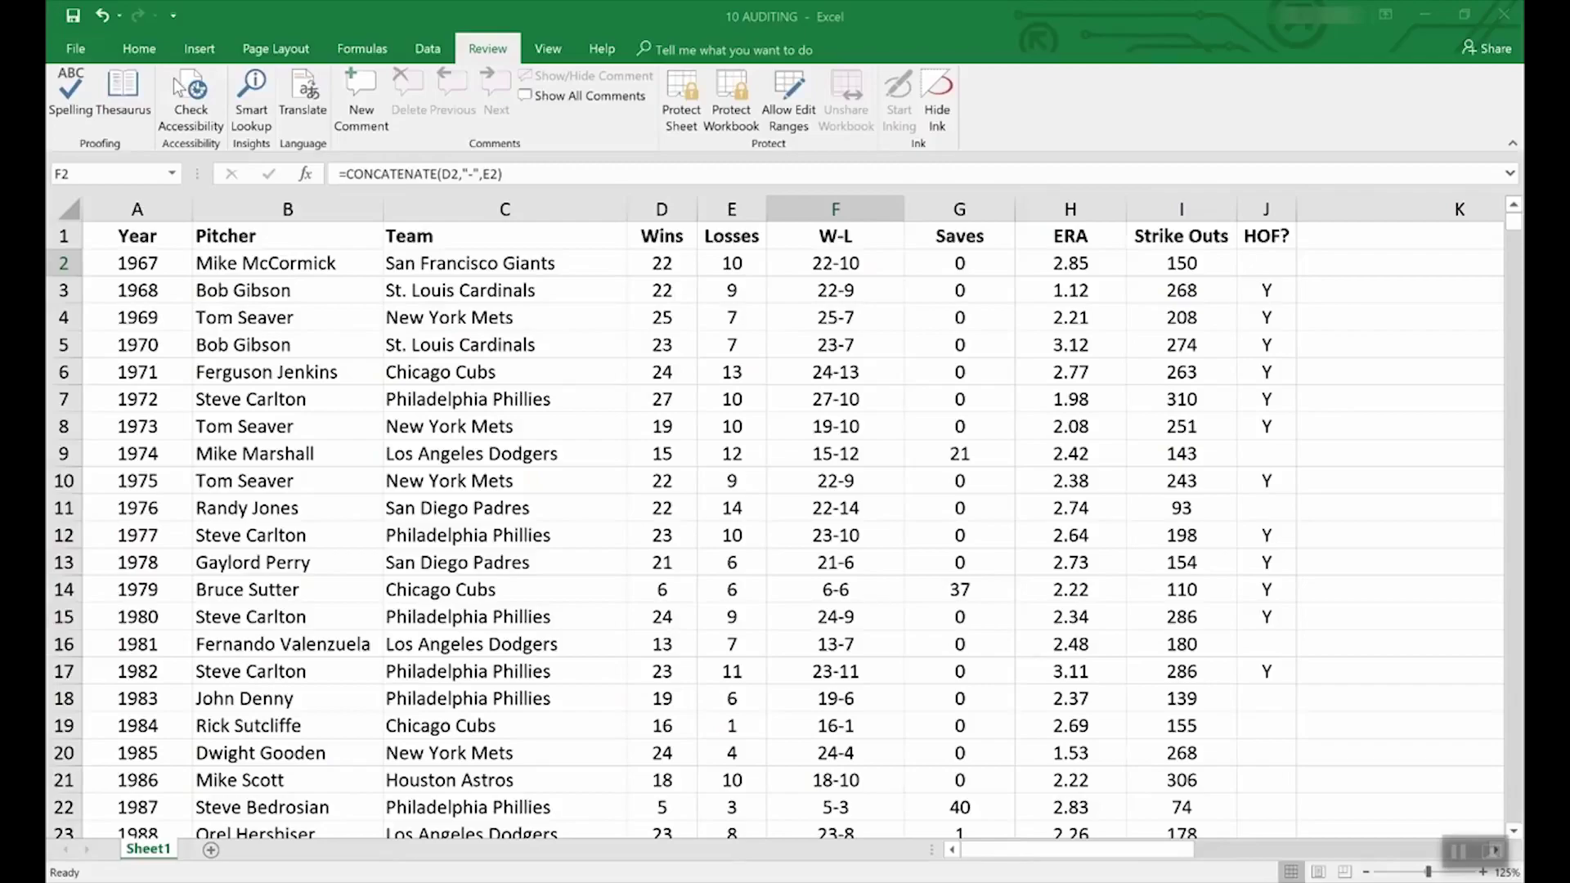
- Browse the File > New templates and preview the Loan amortization schedule template
{"action": "left_click", "coordinate": [67, 46]}
{"action": "left_click", "coordinate": [70, 48]}
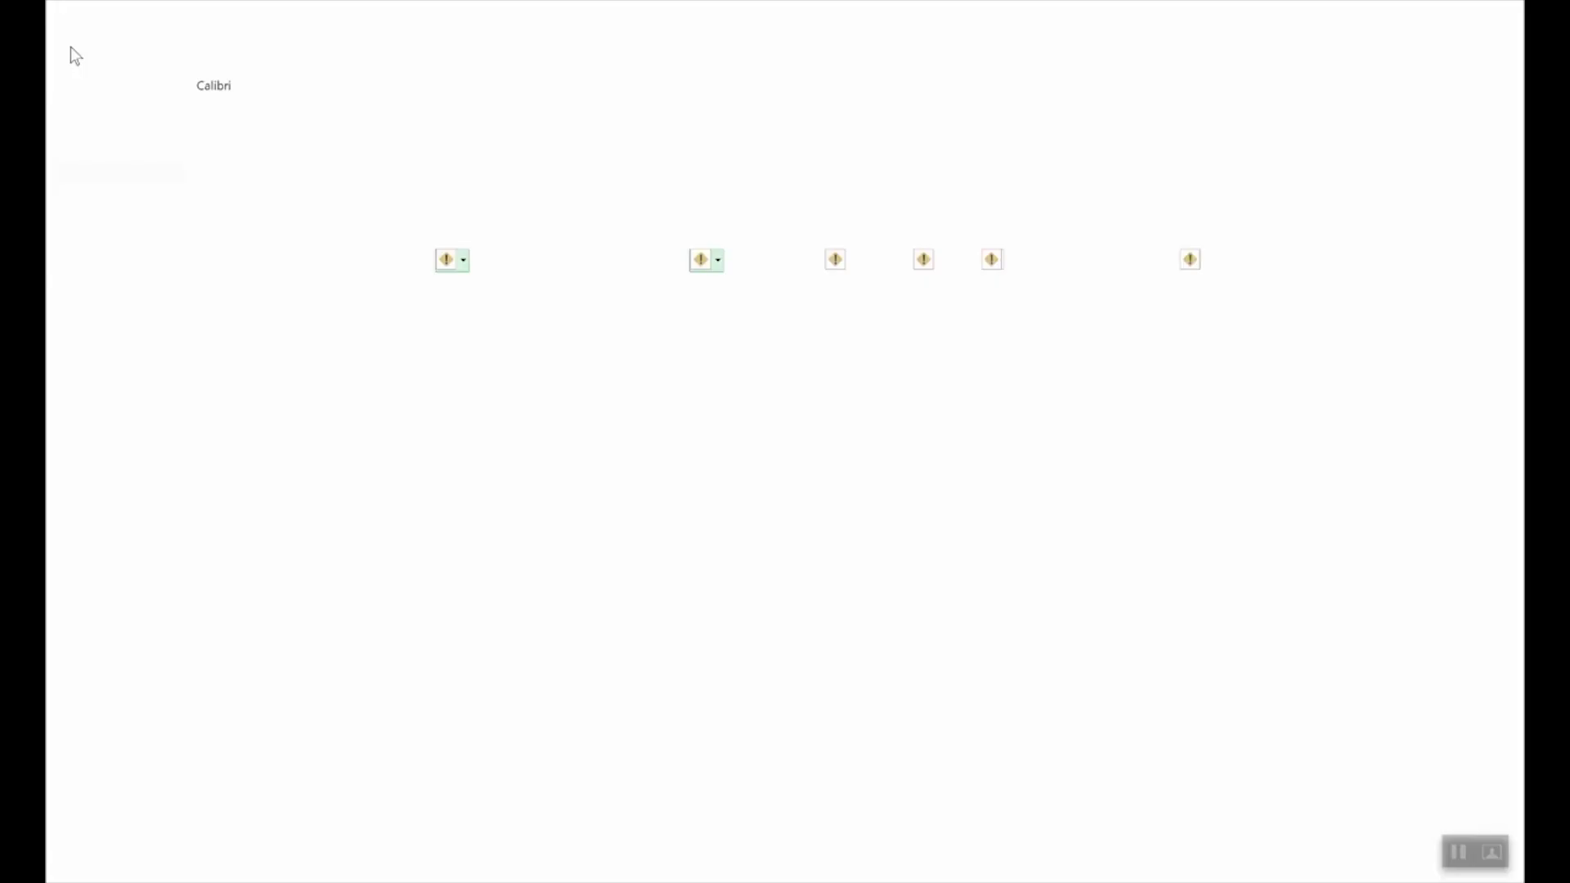
{"action": "left_click", "coordinate": [68, 128]}
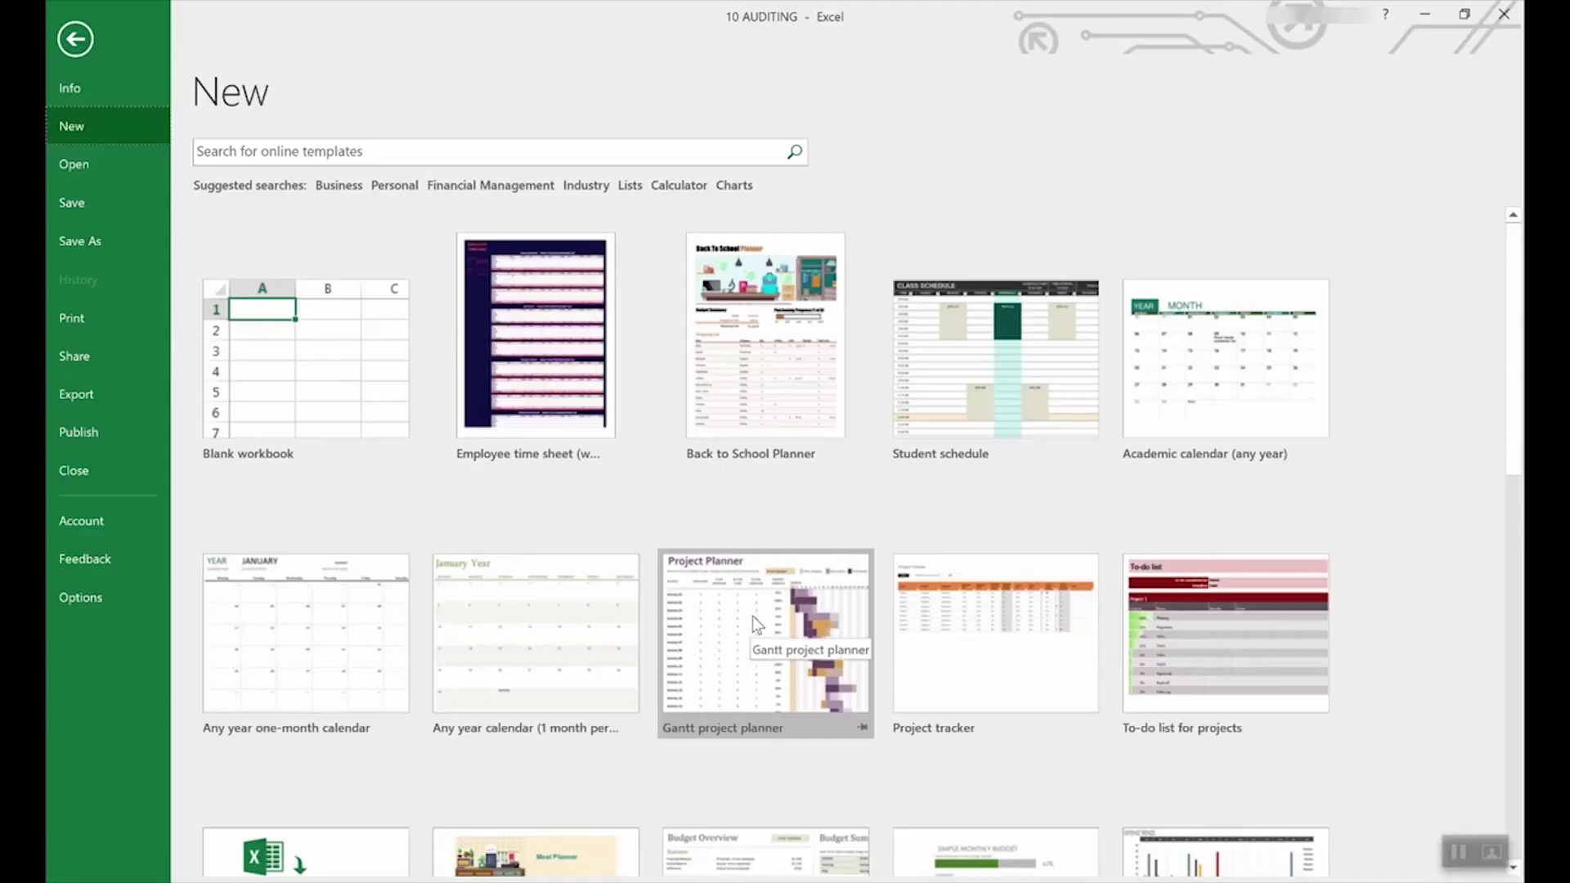
{"action": "scroll", "coordinate": [704, 723], "scroll_direction": "down", "scroll_amount": 5}
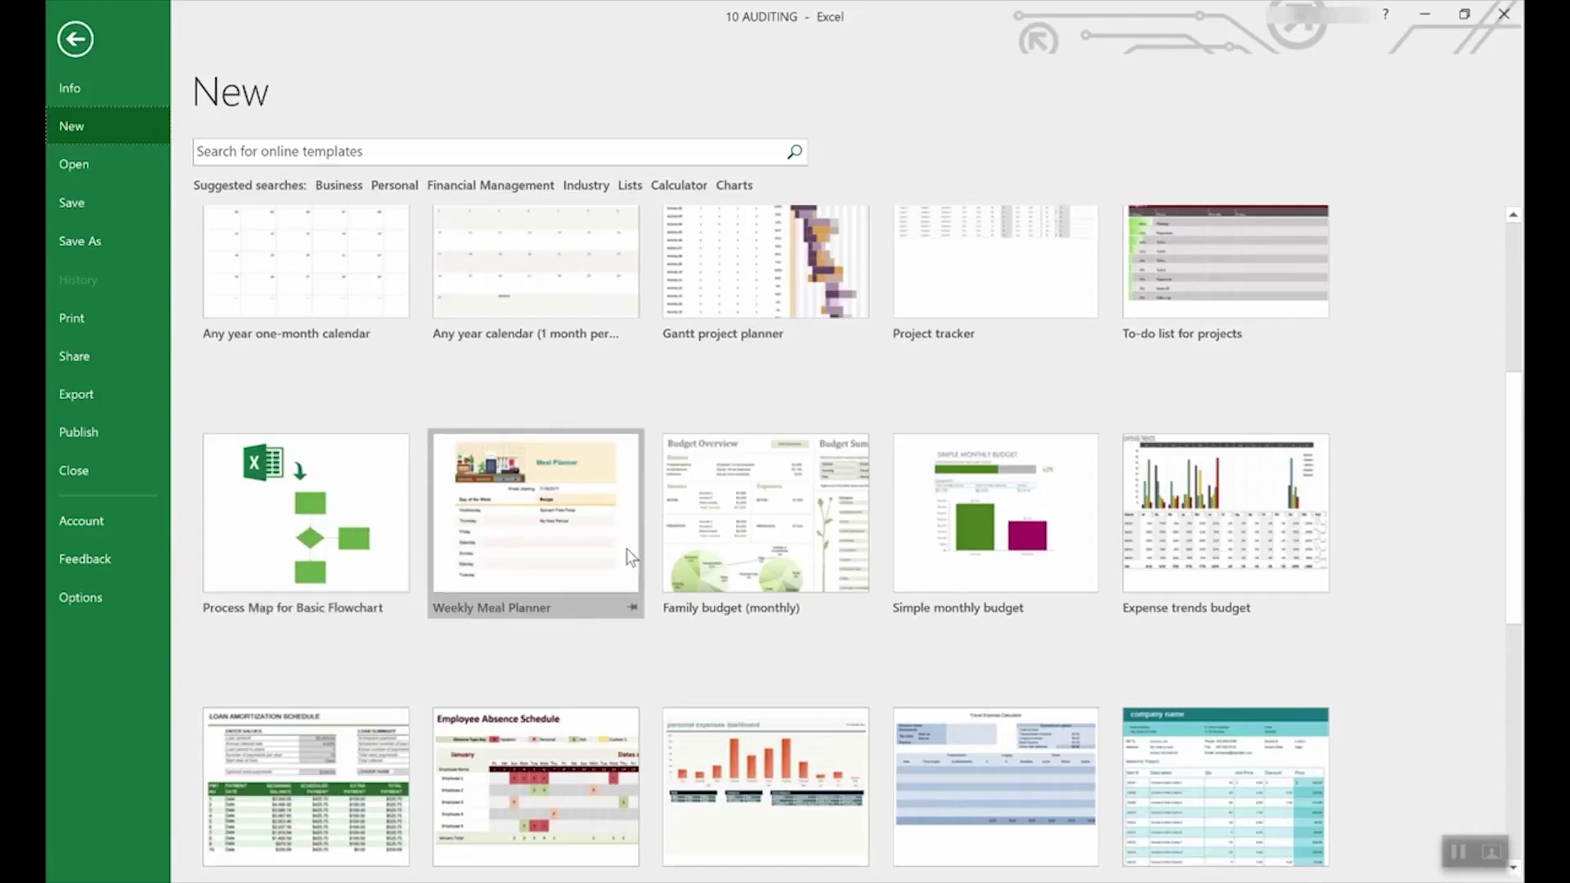
{"action": "scroll", "coordinate": [739, 546], "scroll_direction": "down", "scroll_amount": 3}
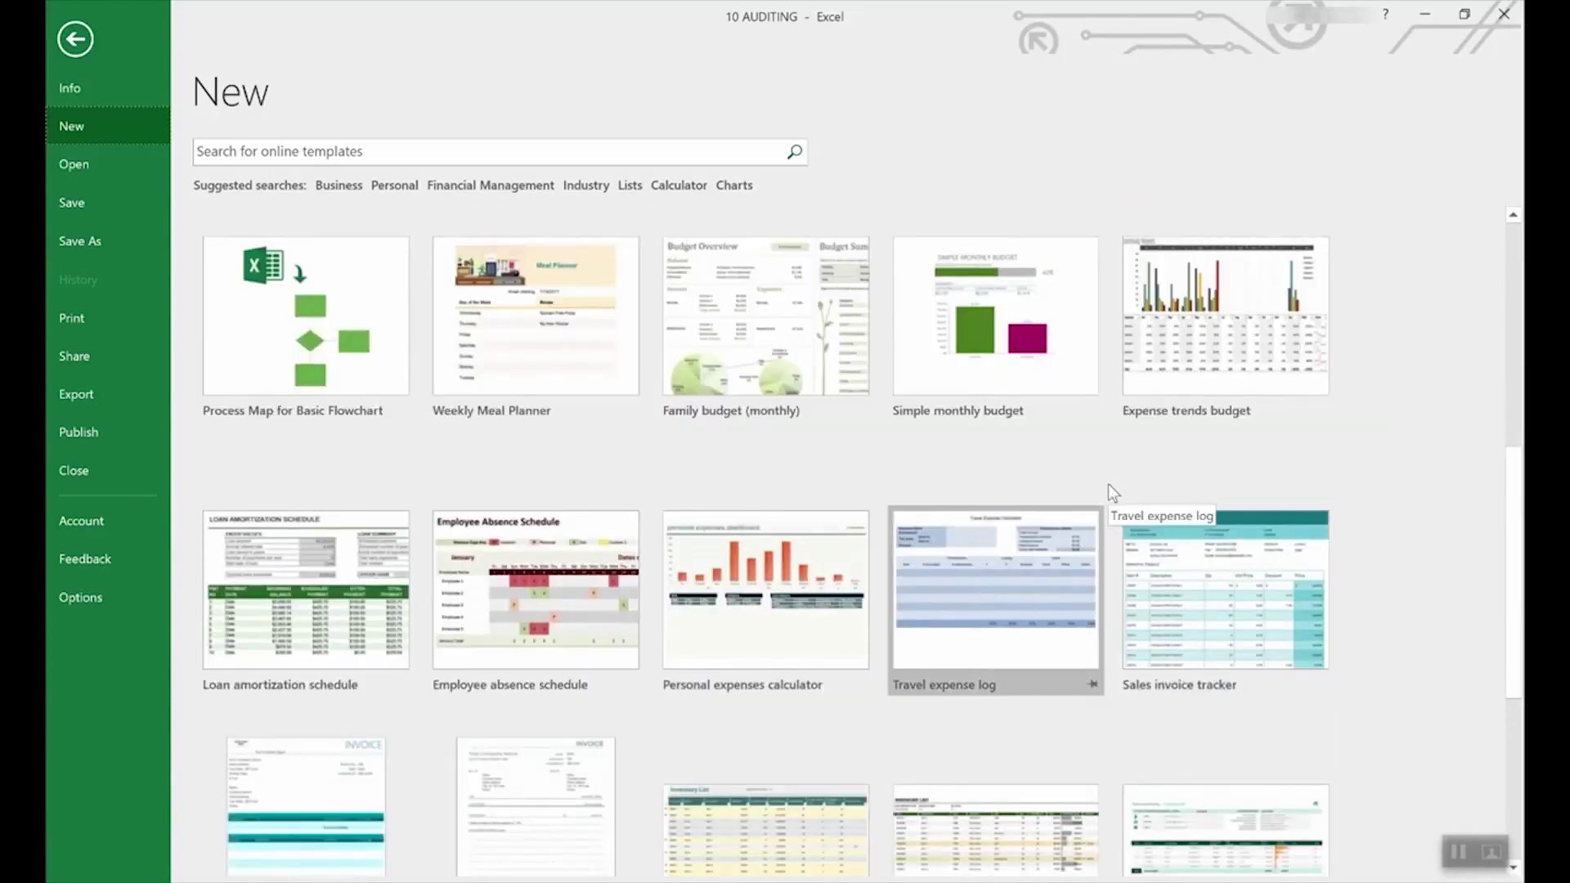
{"action": "scroll", "coordinate": [1109, 489], "scroll_direction": "up", "scroll_amount": 9}
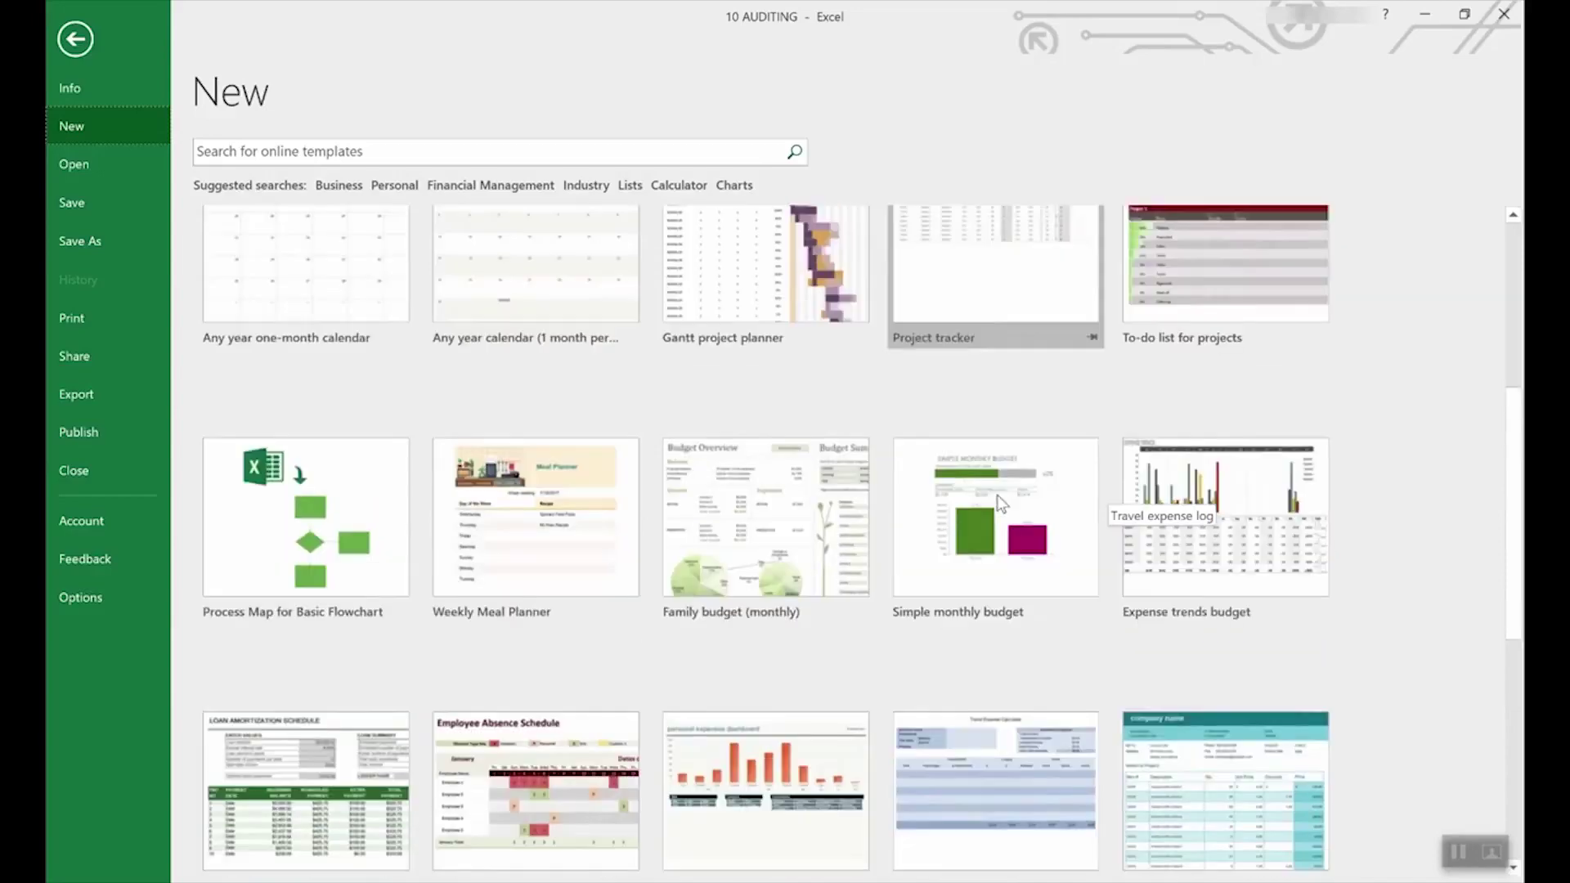
{"action": "scroll", "coordinate": [992, 547], "scroll_direction": "down", "scroll_amount": 3}
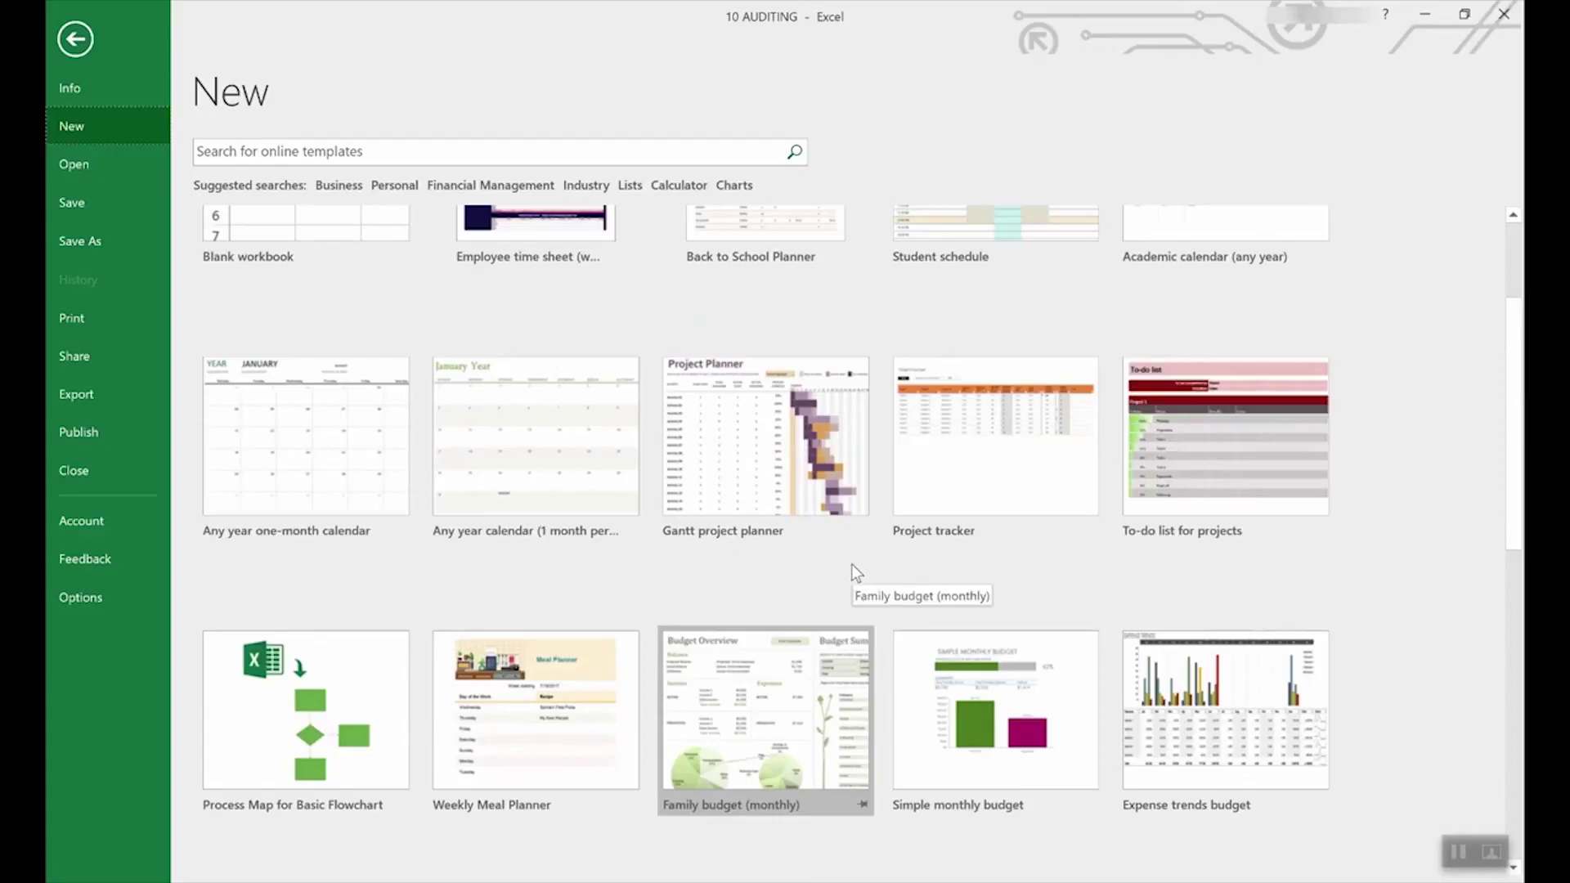
{"action": "scroll", "coordinate": [851, 563], "scroll_direction": "down", "scroll_amount": 9}
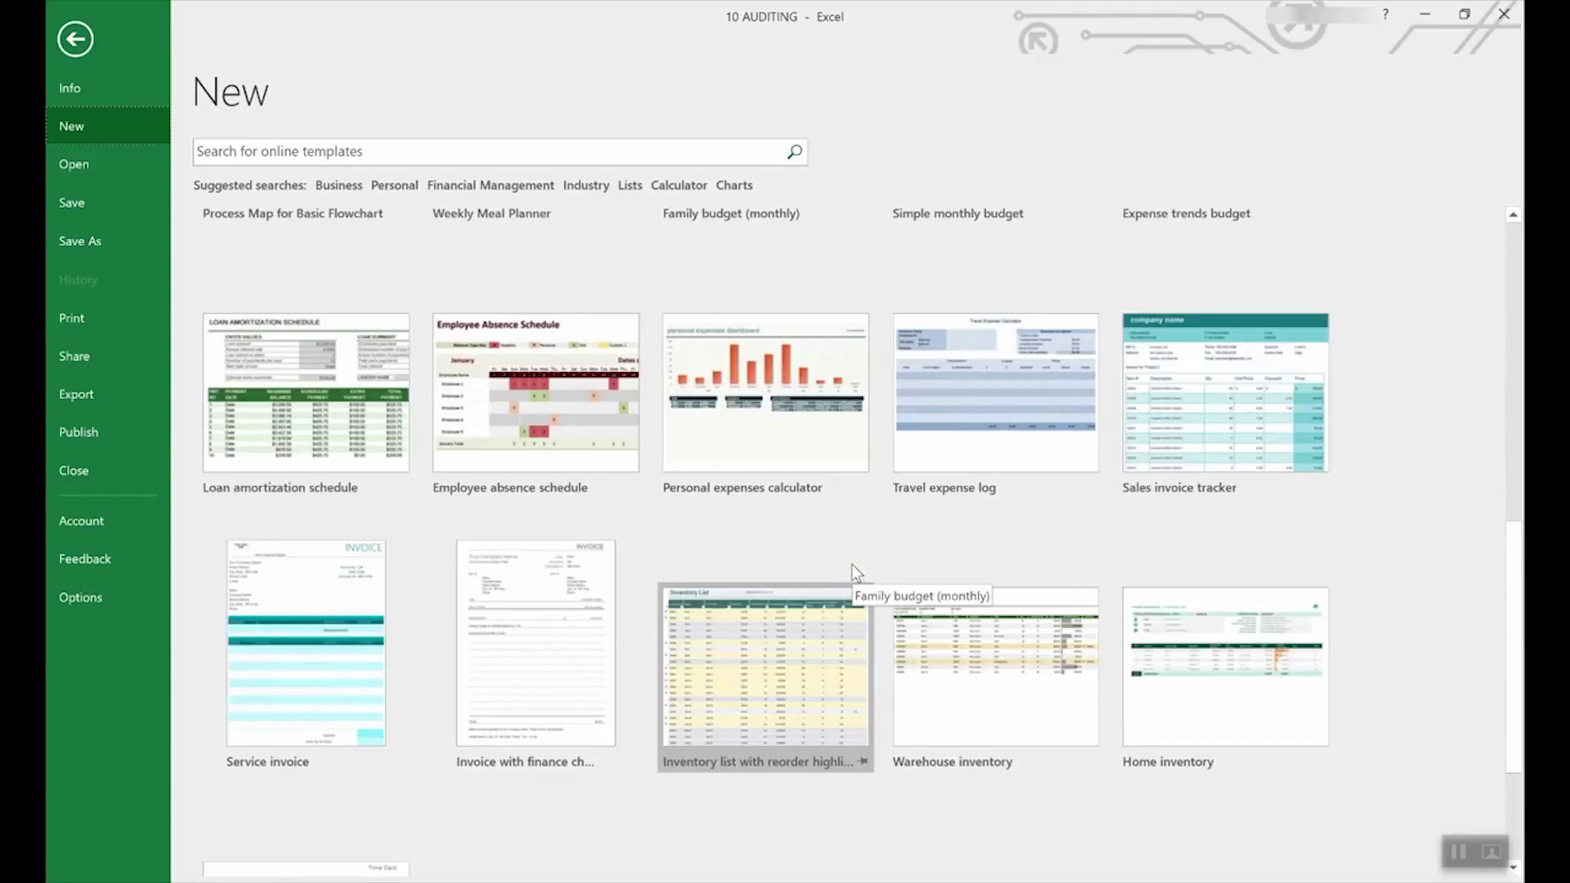
{"action": "scroll", "coordinate": [851, 564], "scroll_direction": "up", "scroll_amount": 3}
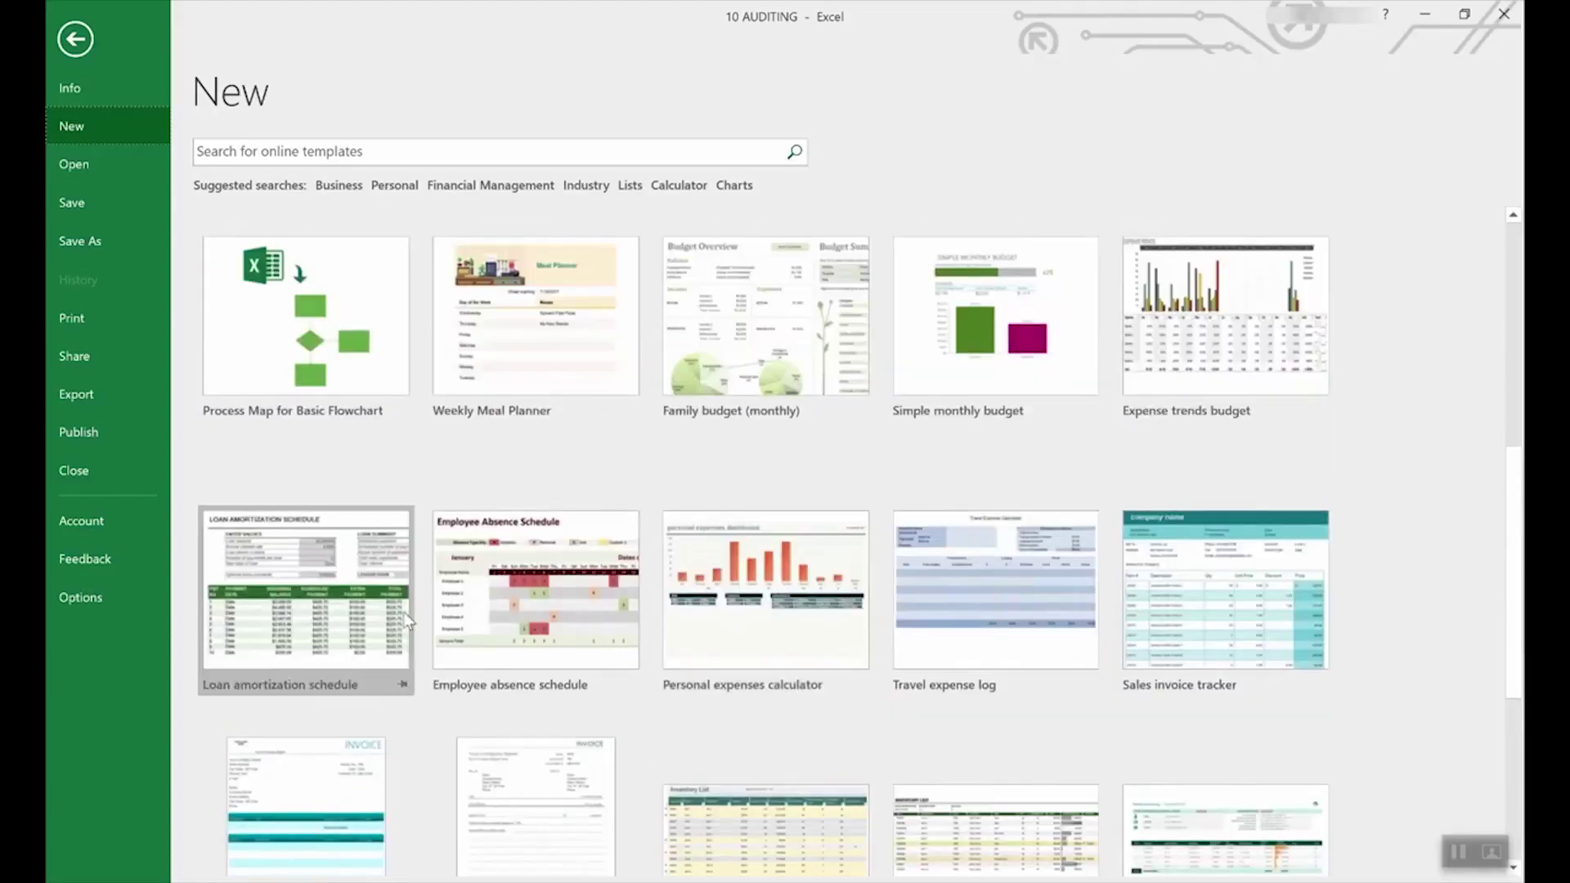
{"action": "left_click", "coordinate": [311, 564]}
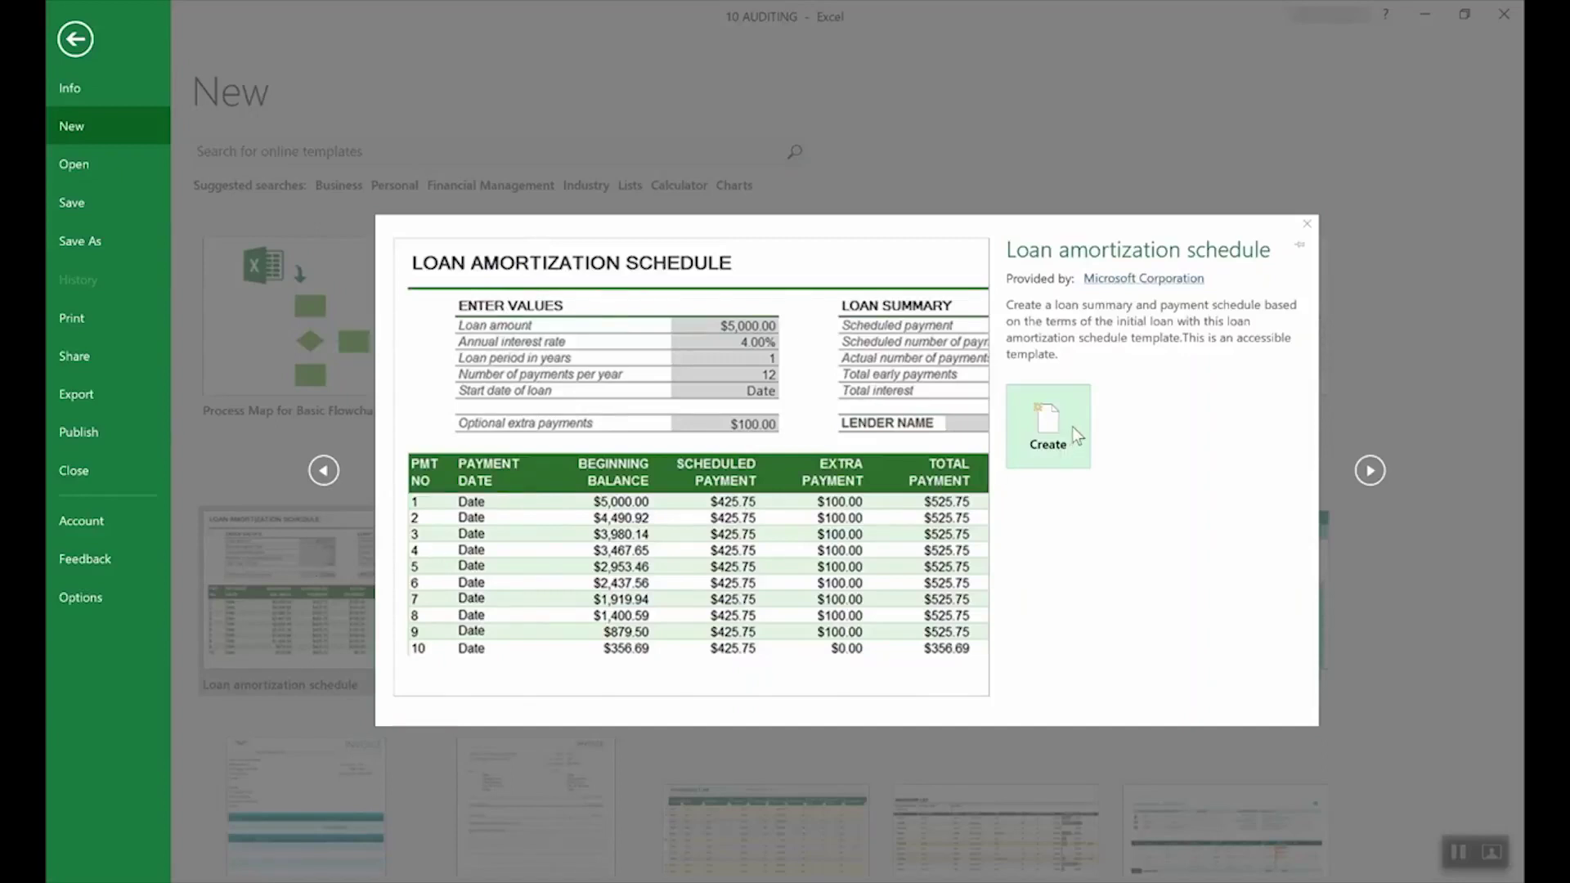
- Create Loan amortization schedule1 from the template, then check the input tips for interest rate and loan amount
{"action": "left_click", "coordinate": [1072, 427]}
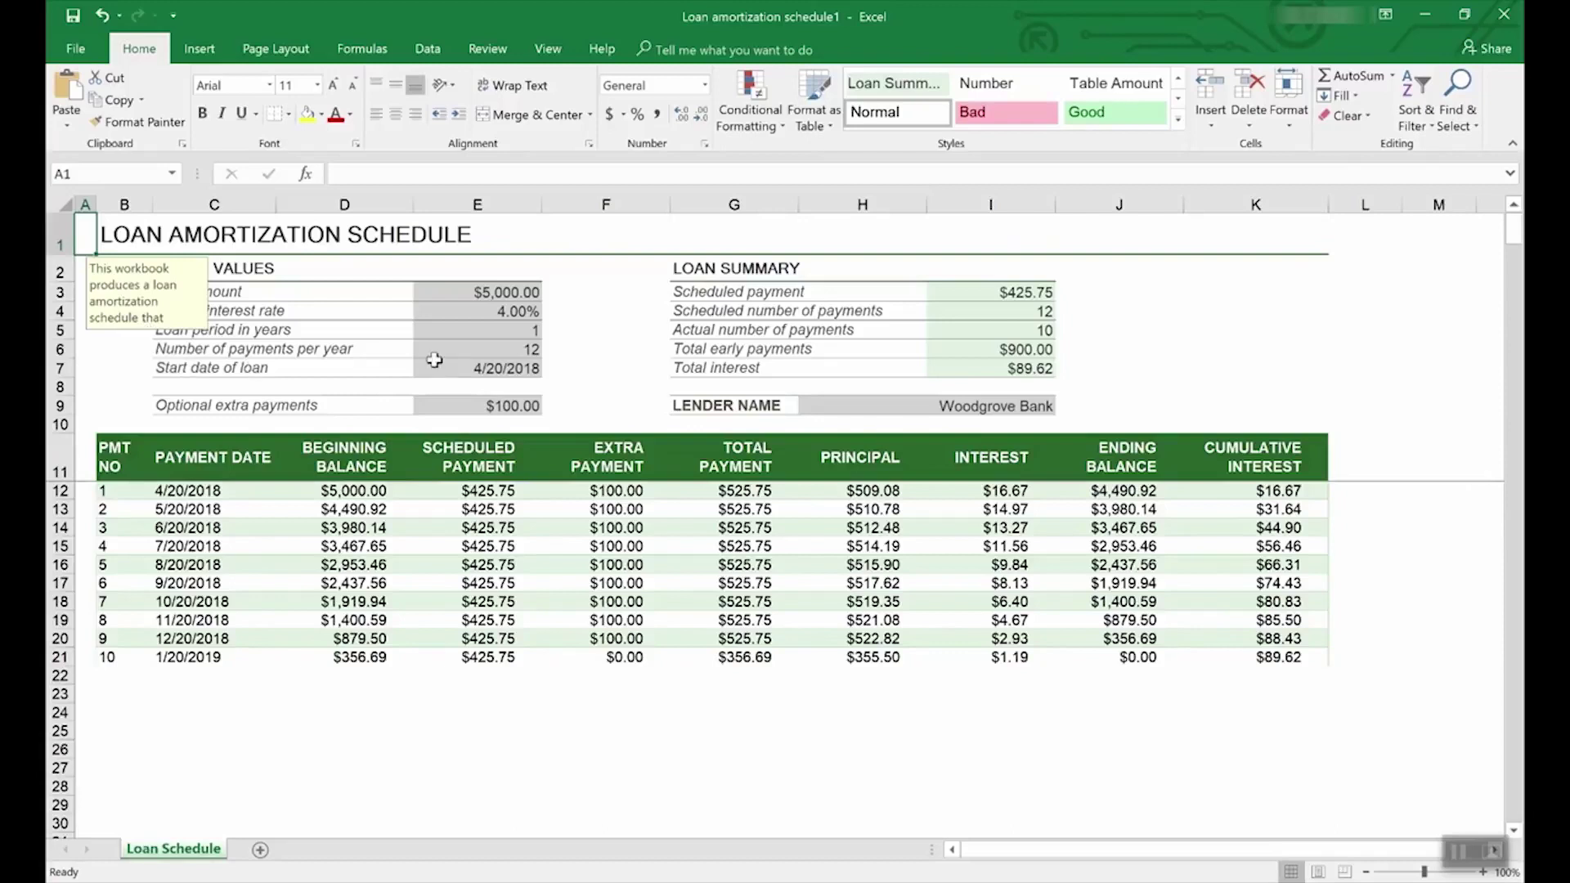
{"action": "left_click", "coordinate": [513, 312]}
{"action": "left_click", "coordinate": [513, 293]}
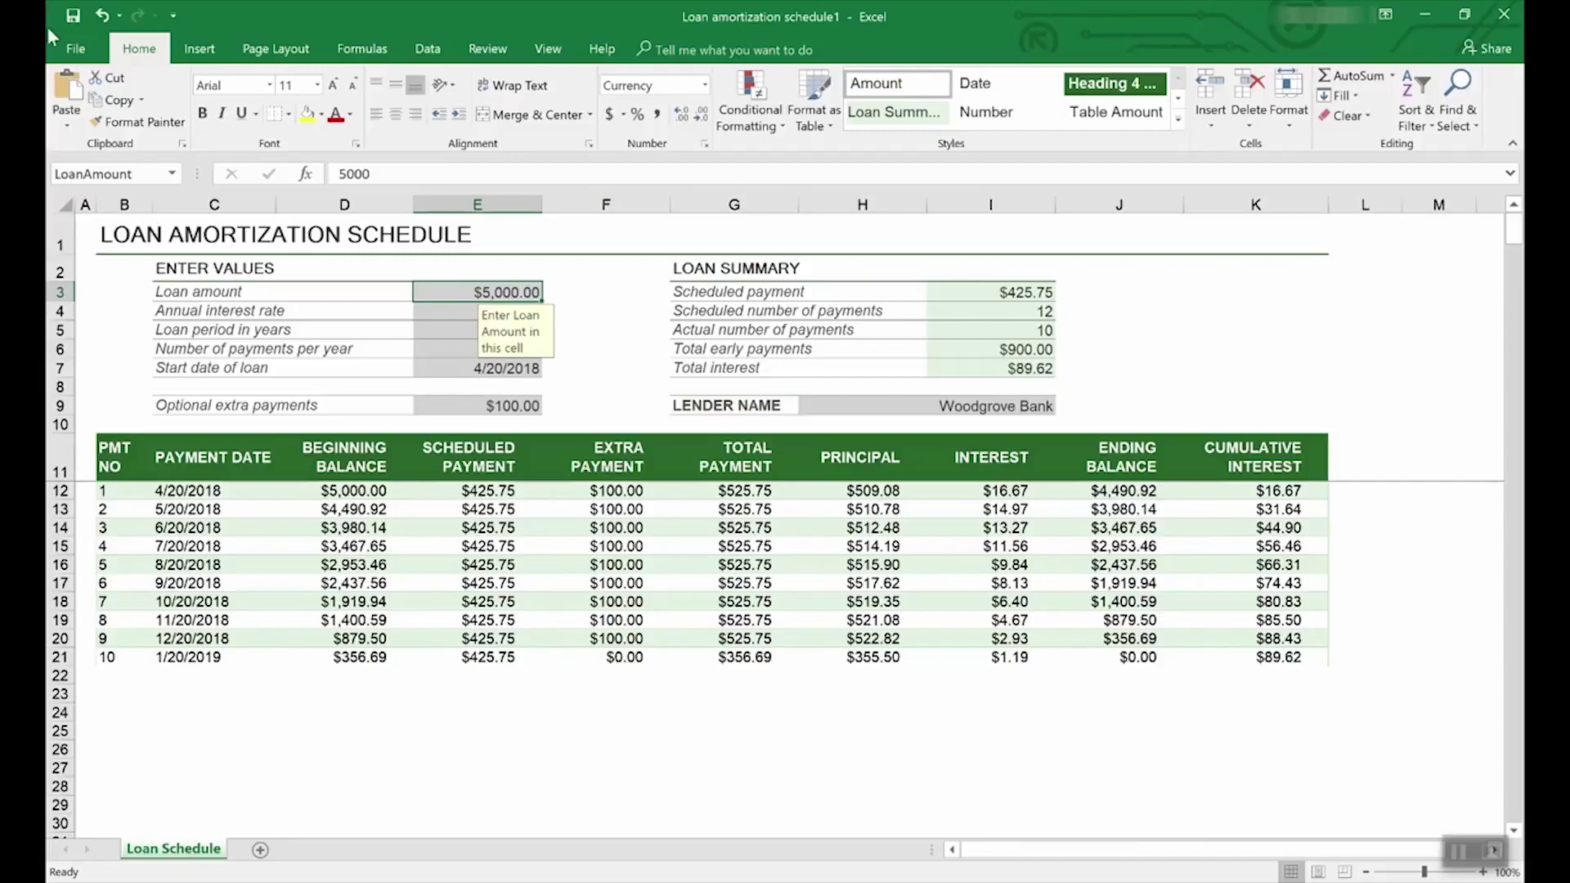
- Search the new-workbook templates for Lists and browse the to-do, grocery, inventory and membership results
{"action": "left_click", "coordinate": [78, 48]}
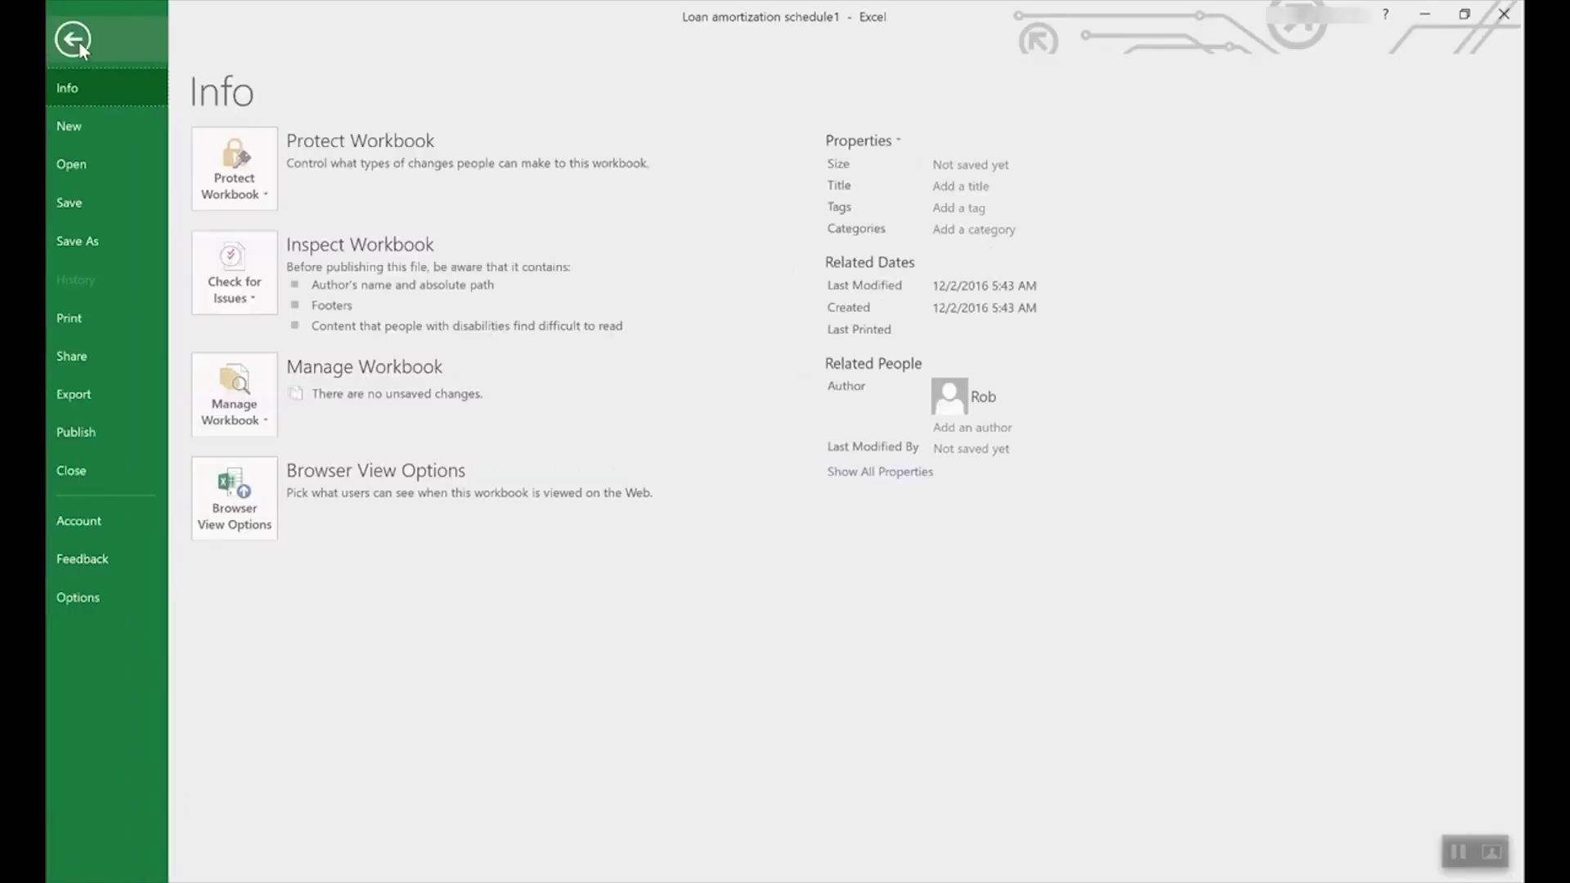
{"action": "left_click", "coordinate": [84, 118]}
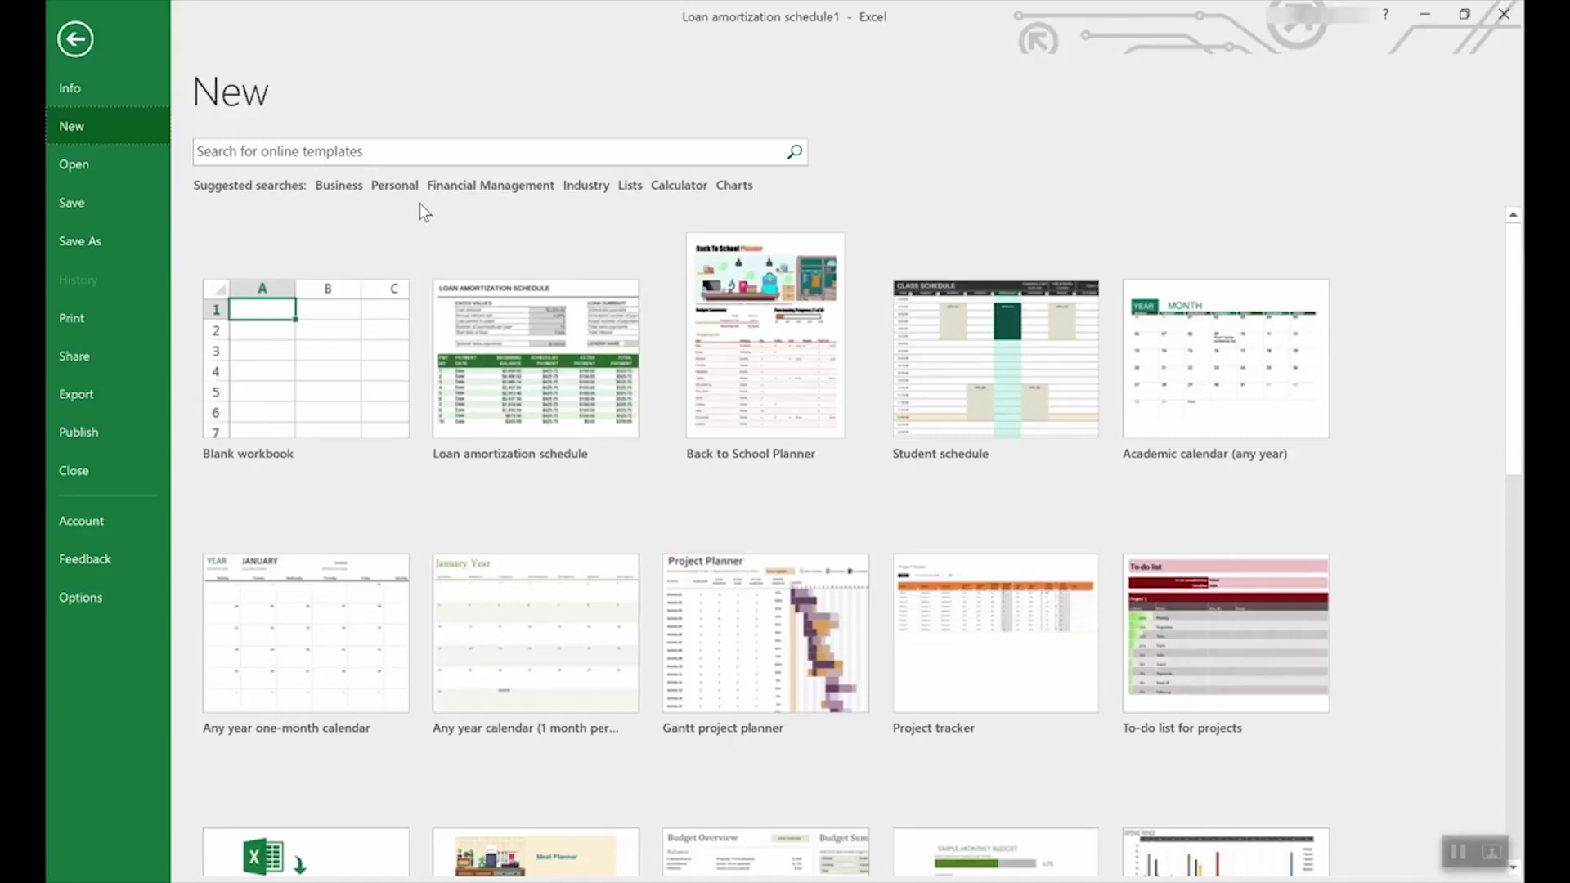
{"action": "left_click", "coordinate": [630, 185]}
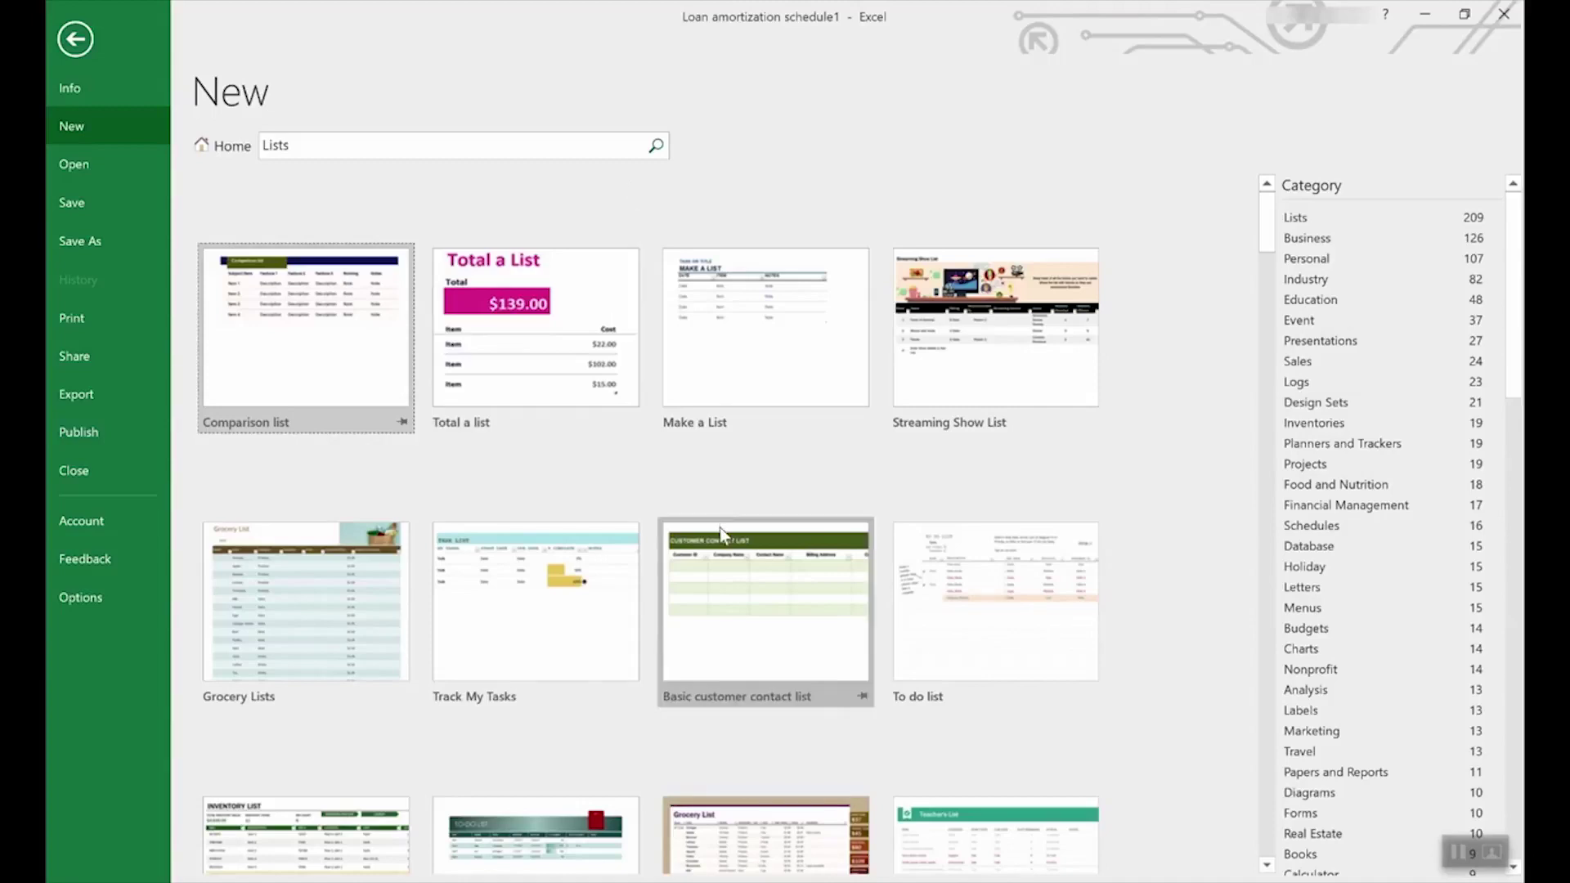
{"action": "scroll", "coordinate": [720, 530], "scroll_direction": "down", "scroll_amount": 5}
{"action": "scroll", "coordinate": [723, 536], "scroll_direction": "down", "scroll_amount": 2}
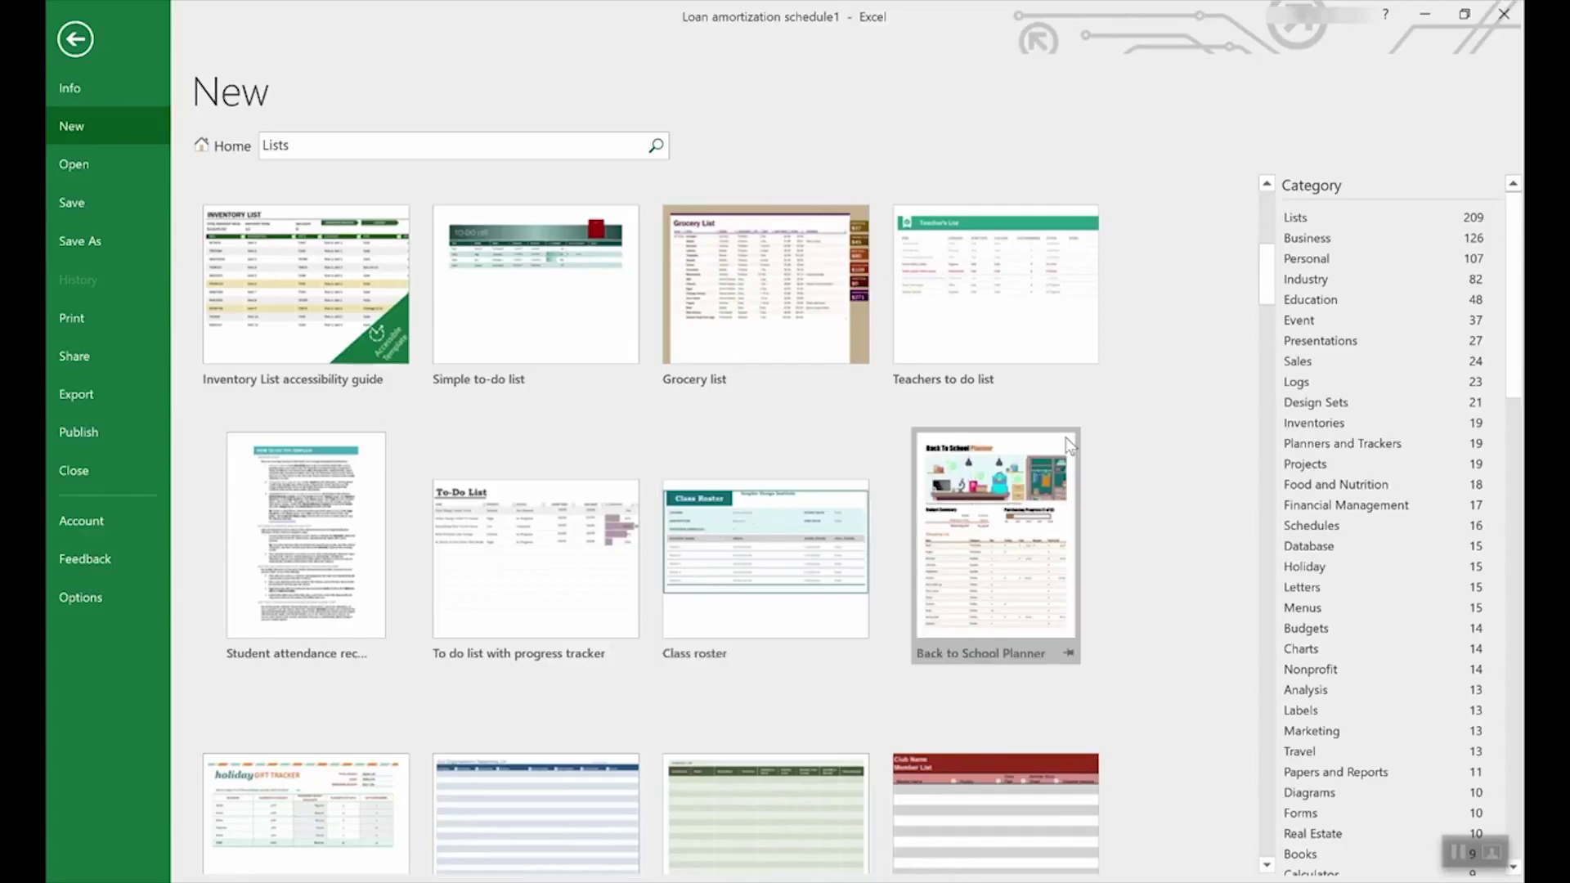
{"action": "scroll", "coordinate": [1405, 439], "scroll_direction": "down", "scroll_amount": 2}
- Return to the featured templates and create a workbook from Employee time sheet (weekly, monthly, yearly)
{"action": "left_click_drag", "start_coordinate": [1515, 343], "coordinate": [1445, 320]}
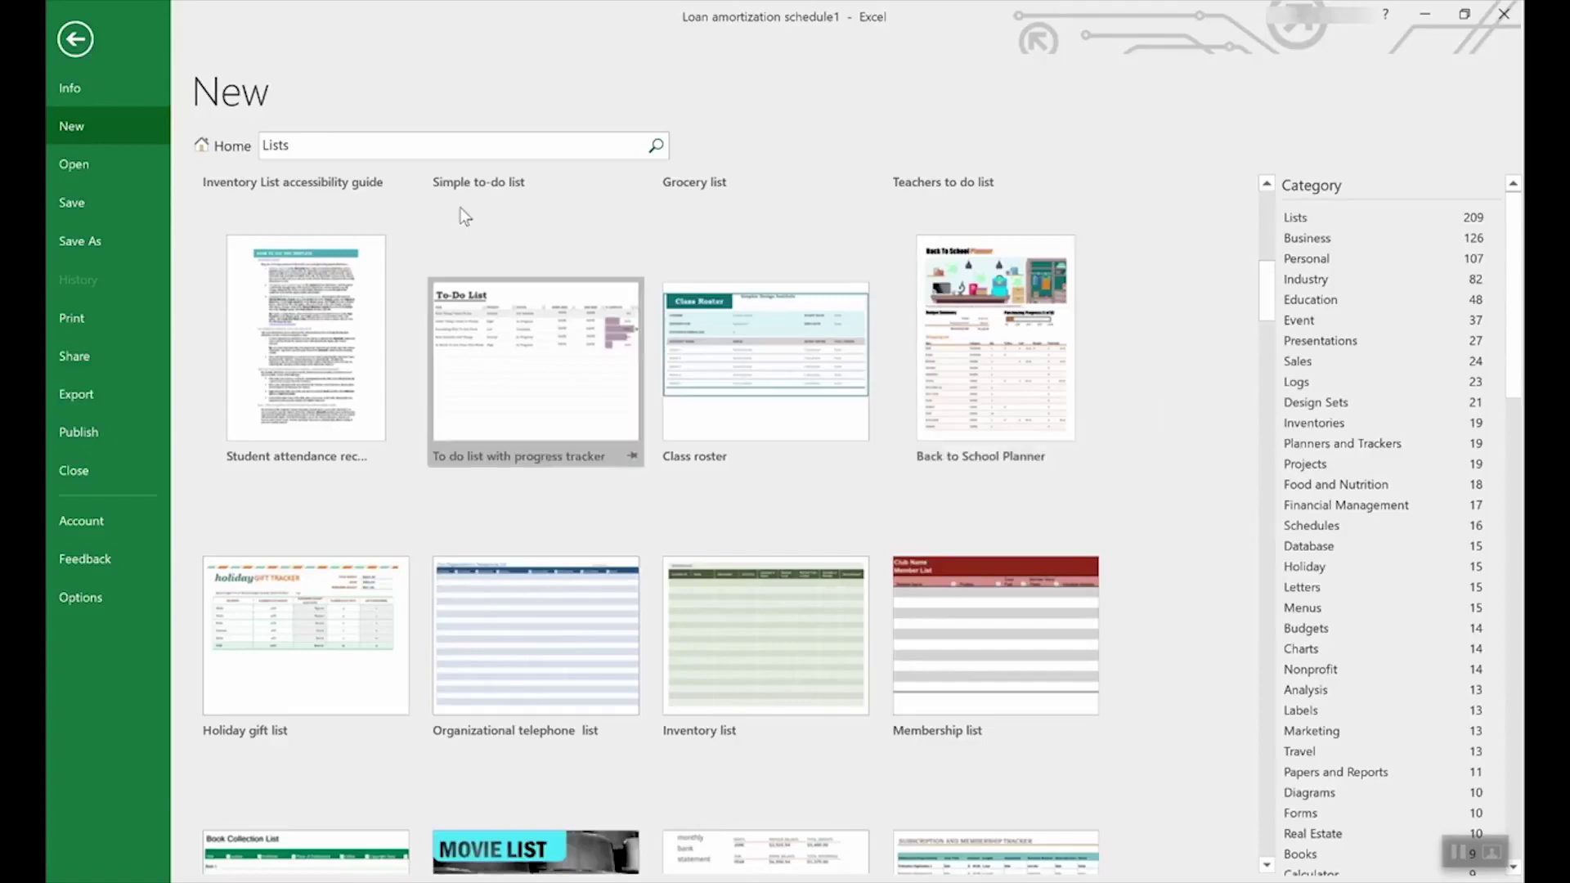
{"action": "left_click", "coordinate": [218, 154]}
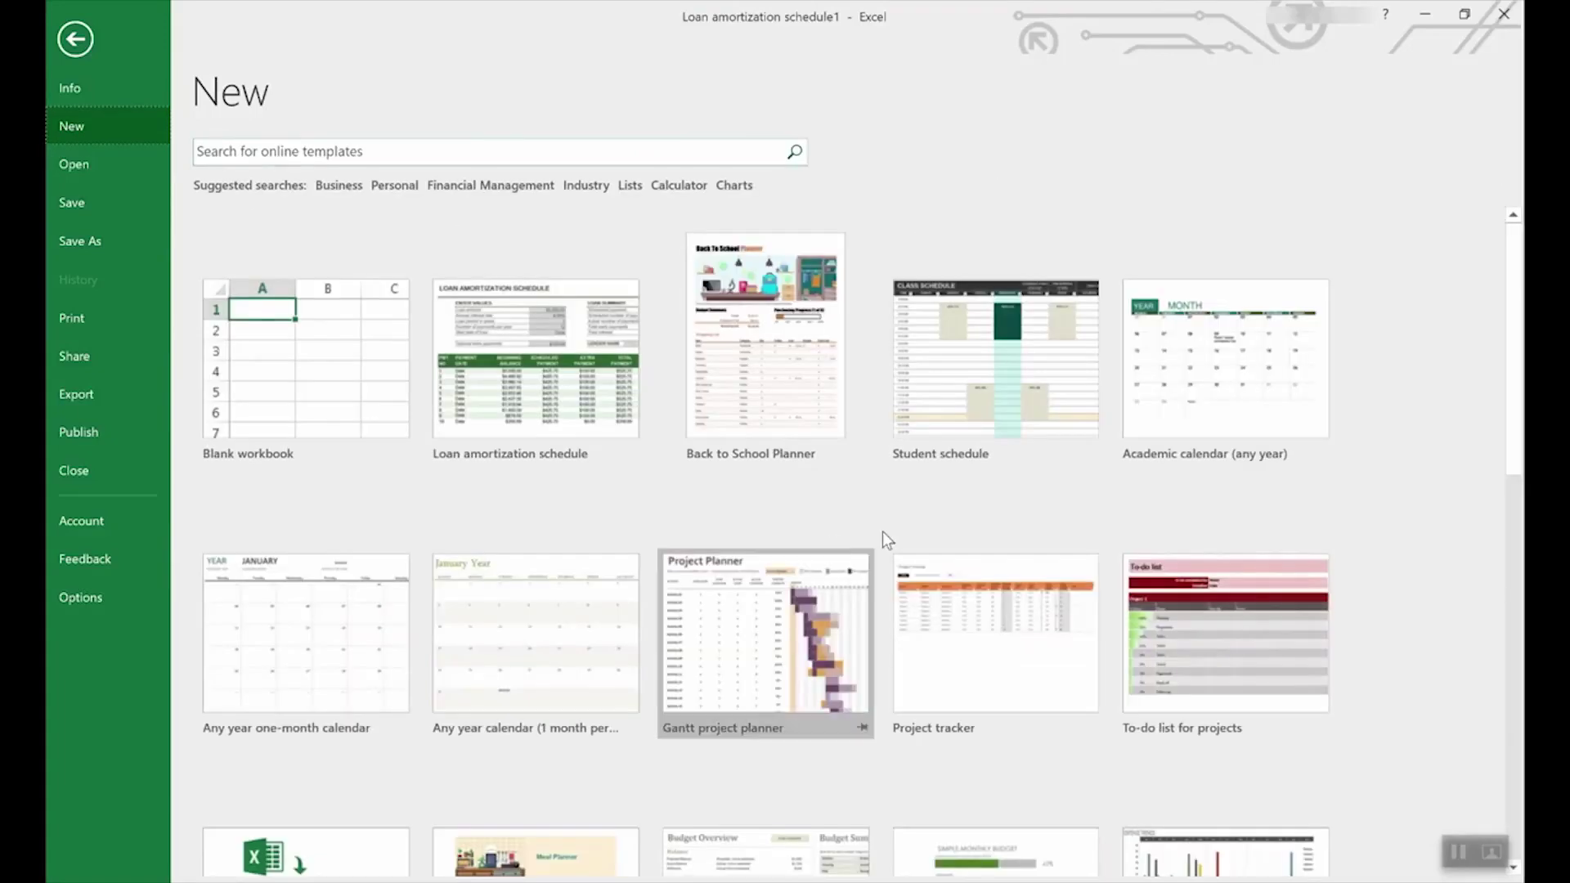
{"action": "scroll", "coordinate": [831, 536], "scroll_direction": "down", "scroll_amount": 5}
{"action": "scroll", "coordinate": [916, 541], "scroll_direction": "down", "scroll_amount": 5}
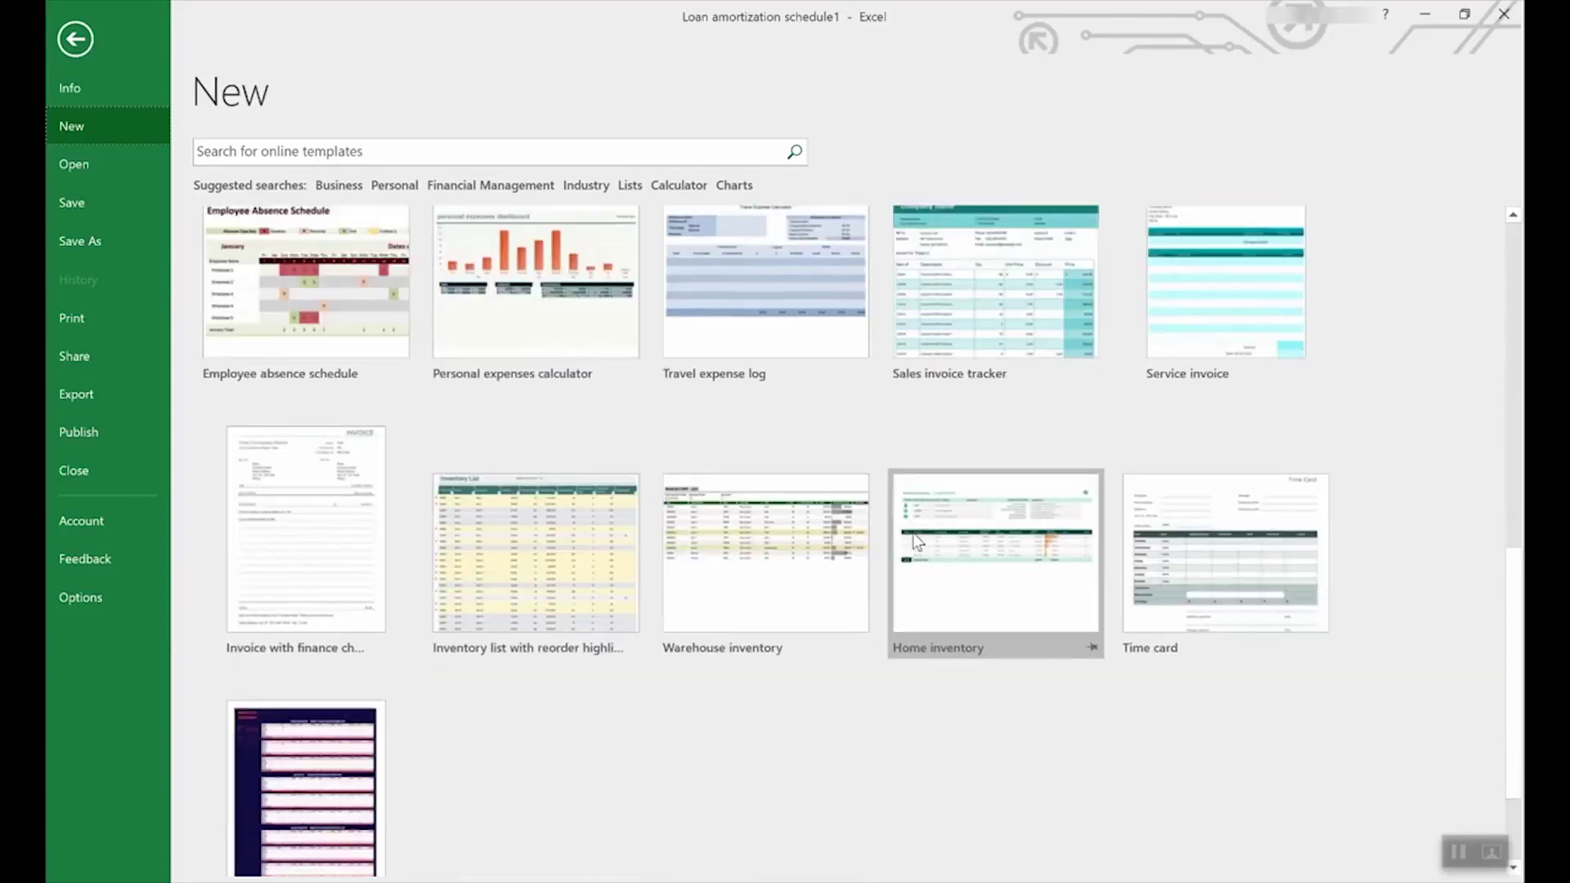
{"action": "left_click", "coordinate": [297, 651]}
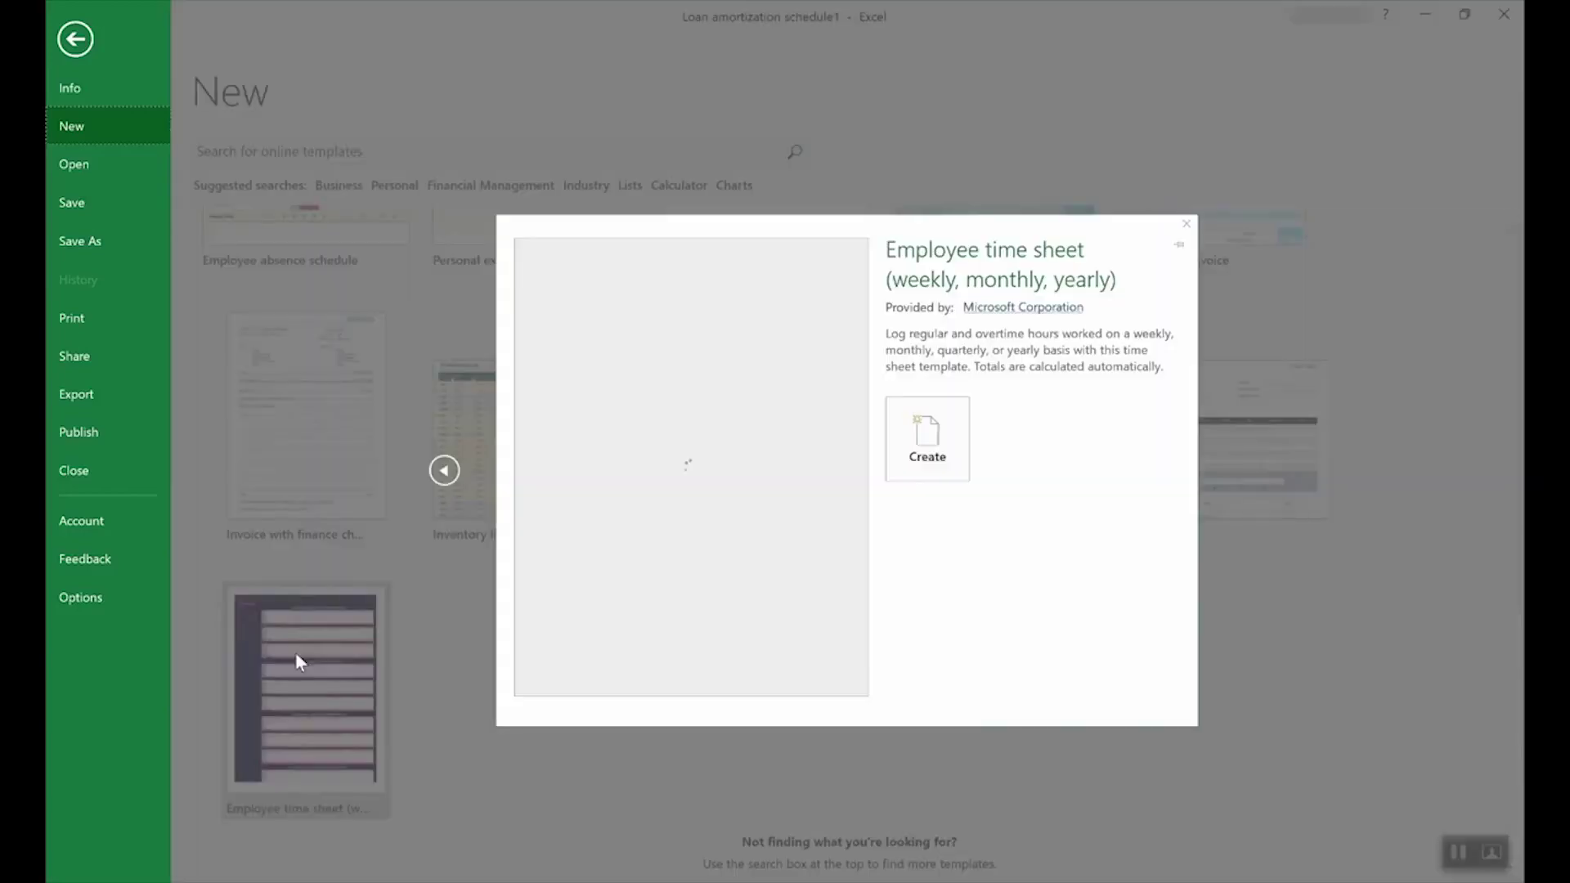
{"action": "left_click", "coordinate": [937, 440]}
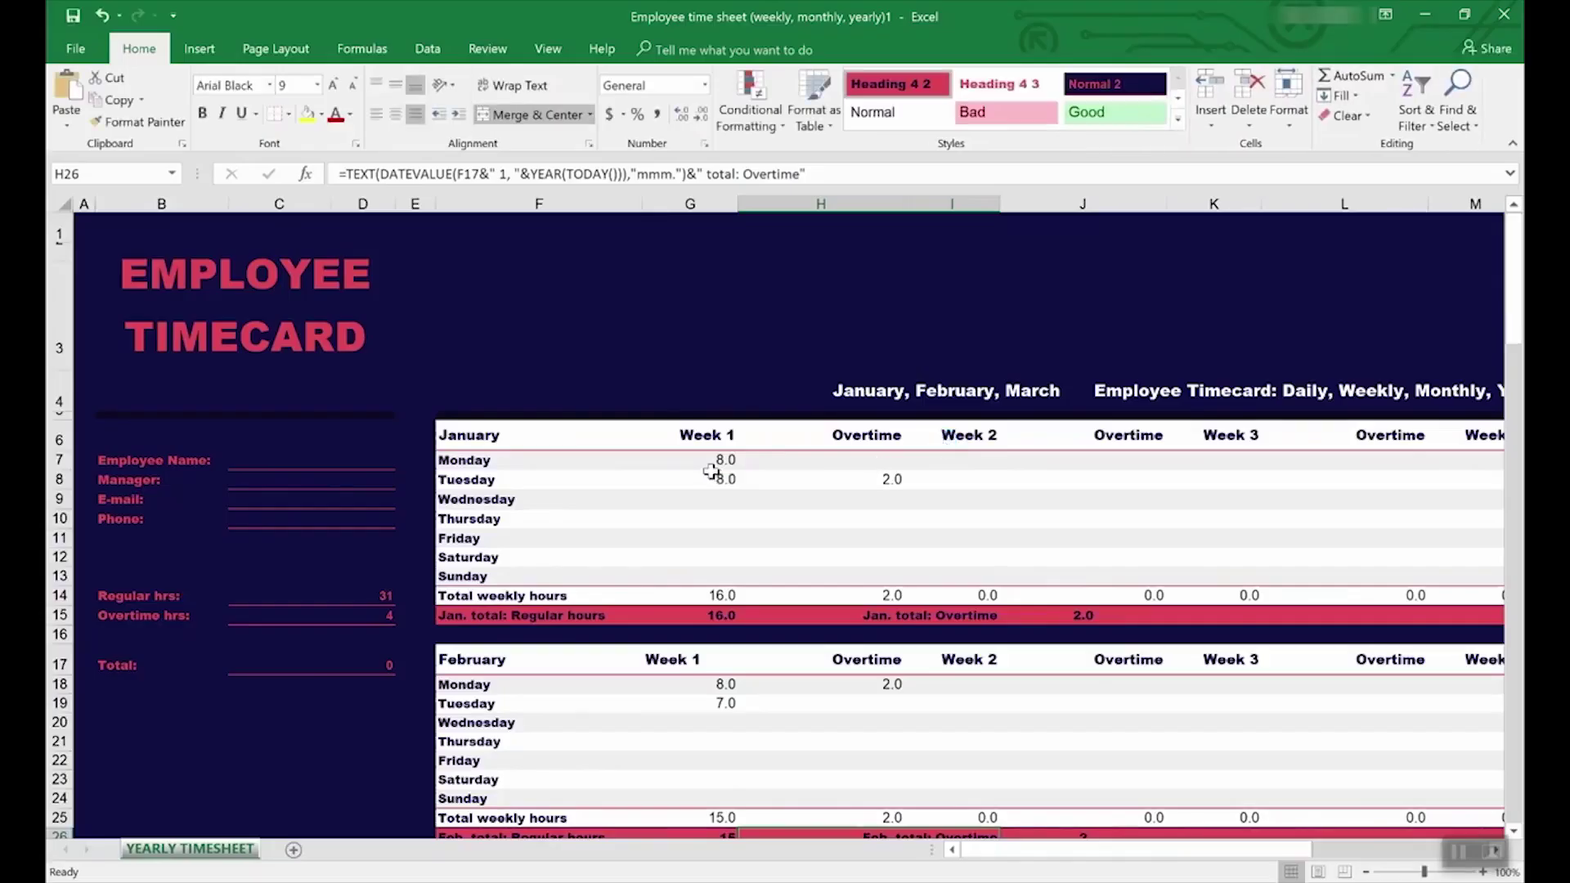
- Review the SUMIF totals in C14 and C15, and trace the precedents of the Overtime hrs total
{"action": "left_click", "coordinate": [288, 597]}
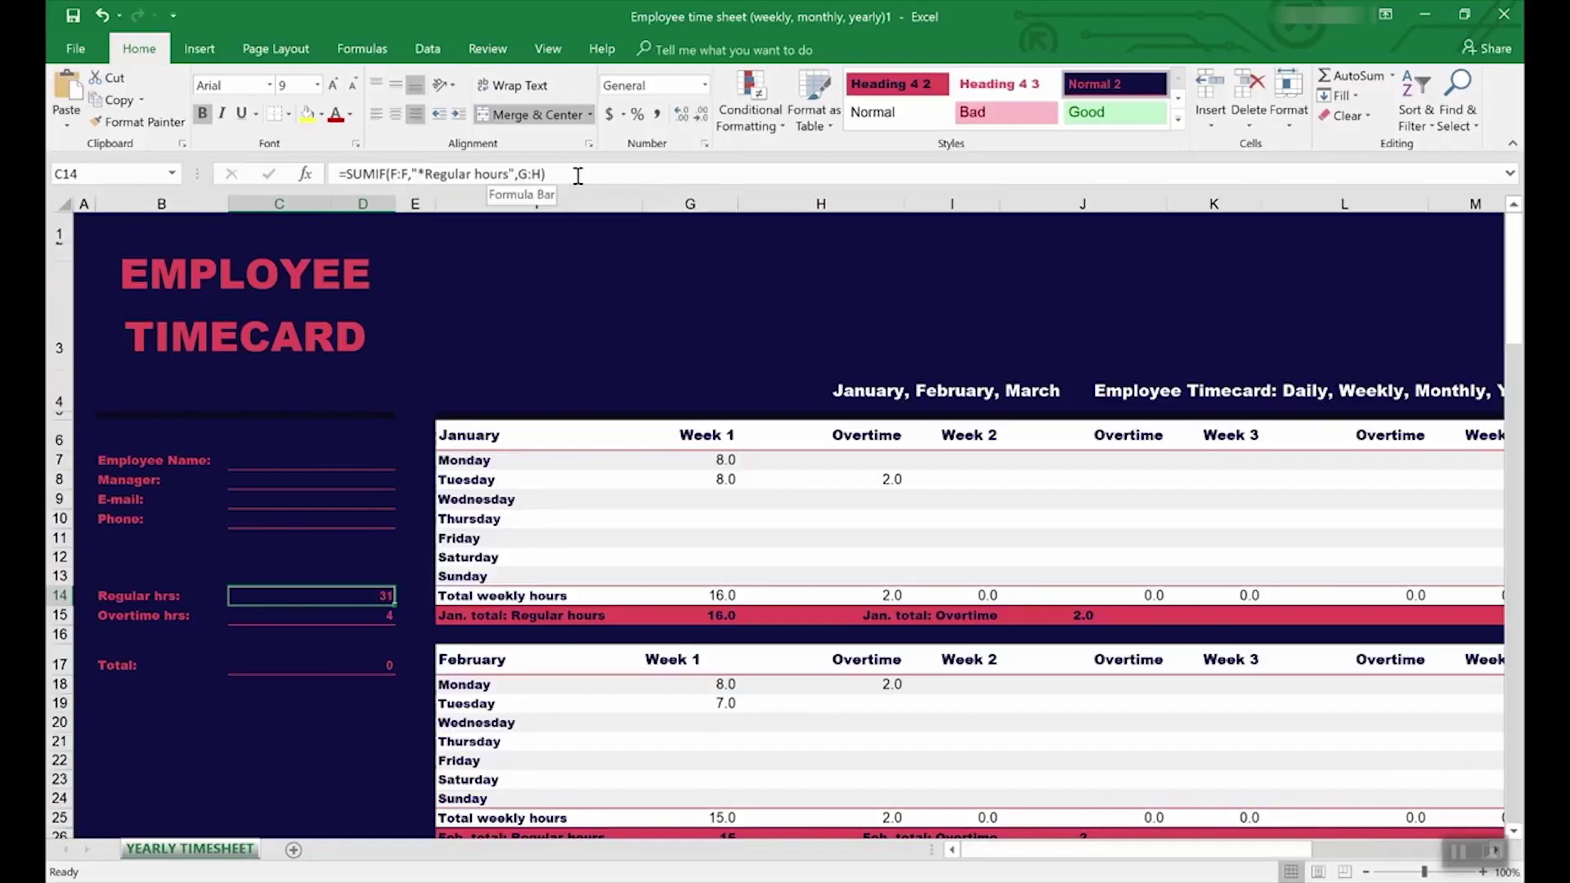
{"action": "left_click", "coordinate": [364, 618]}
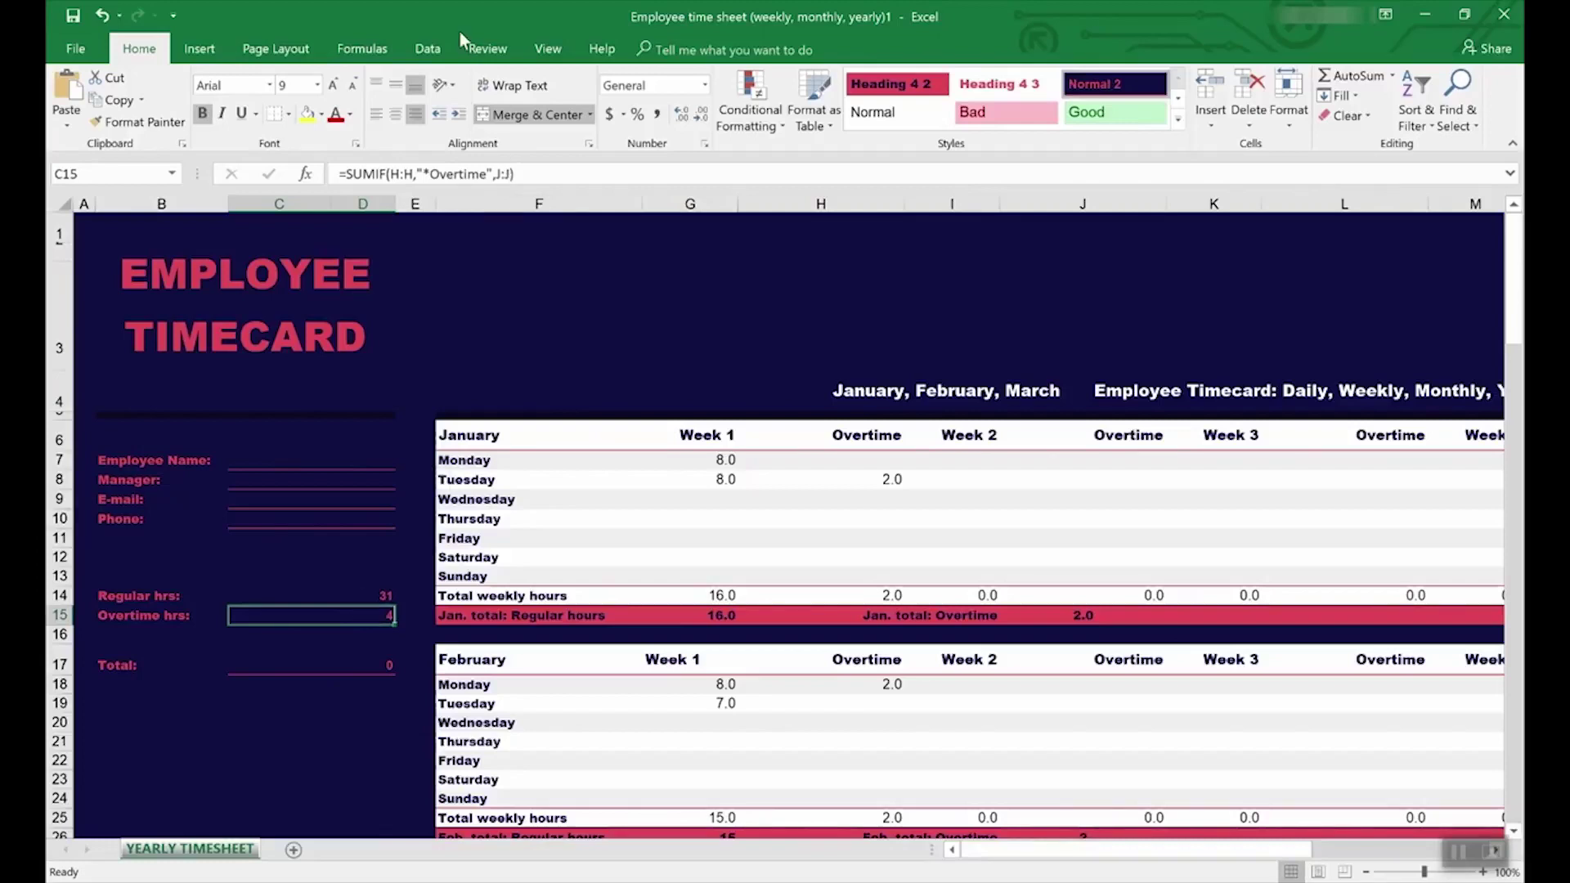
{"action": "left_click", "coordinate": [483, 50]}
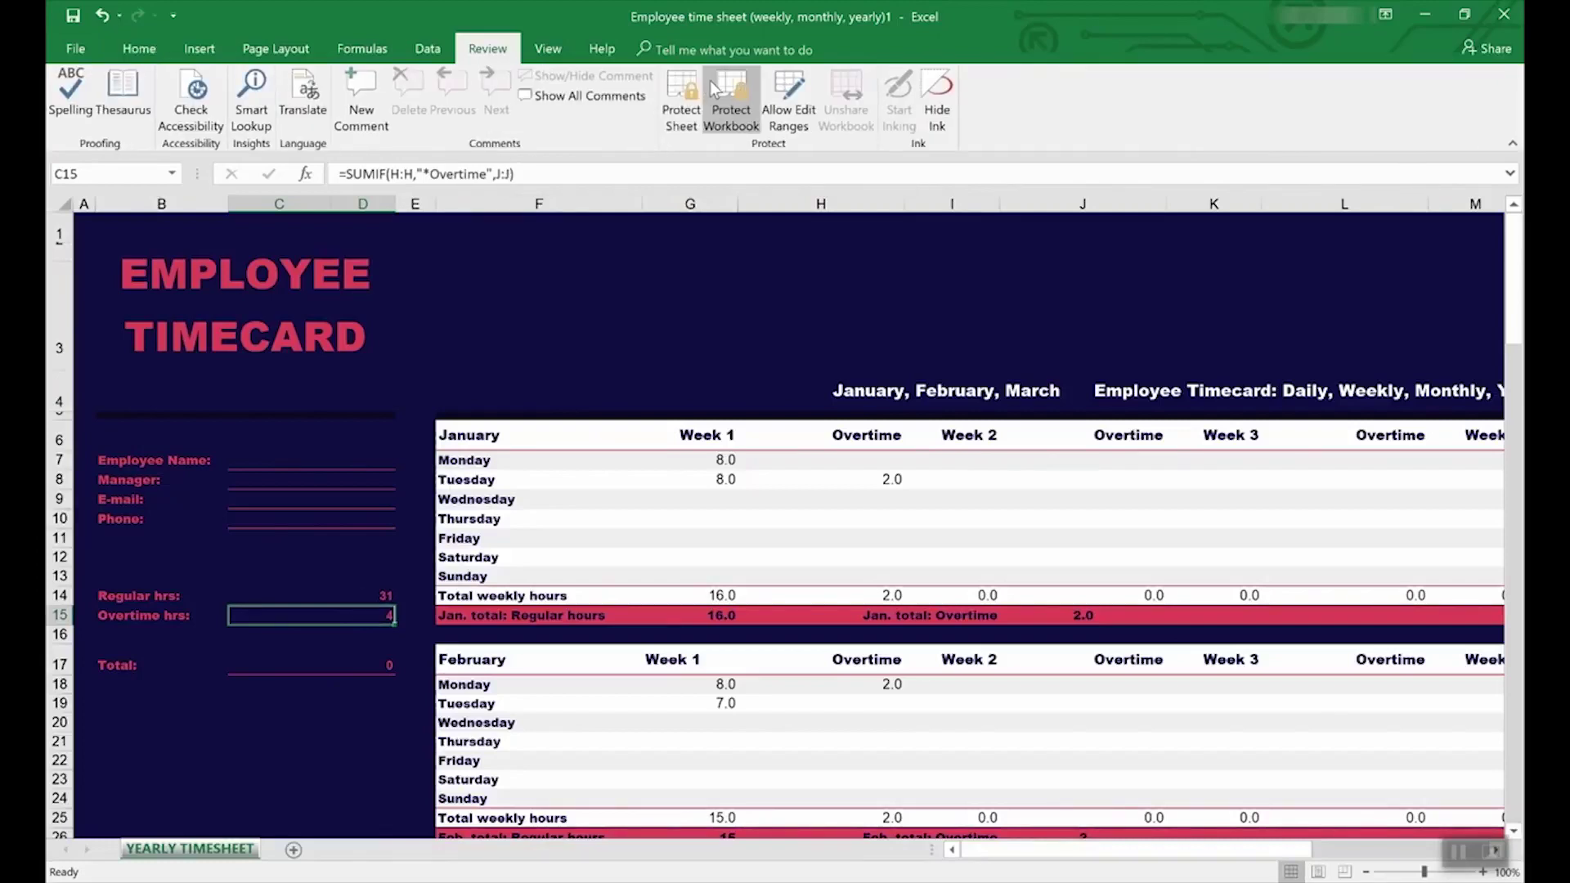
{"action": "left_click", "coordinate": [361, 49]}
{"action": "left_click", "coordinate": [803, 81]}
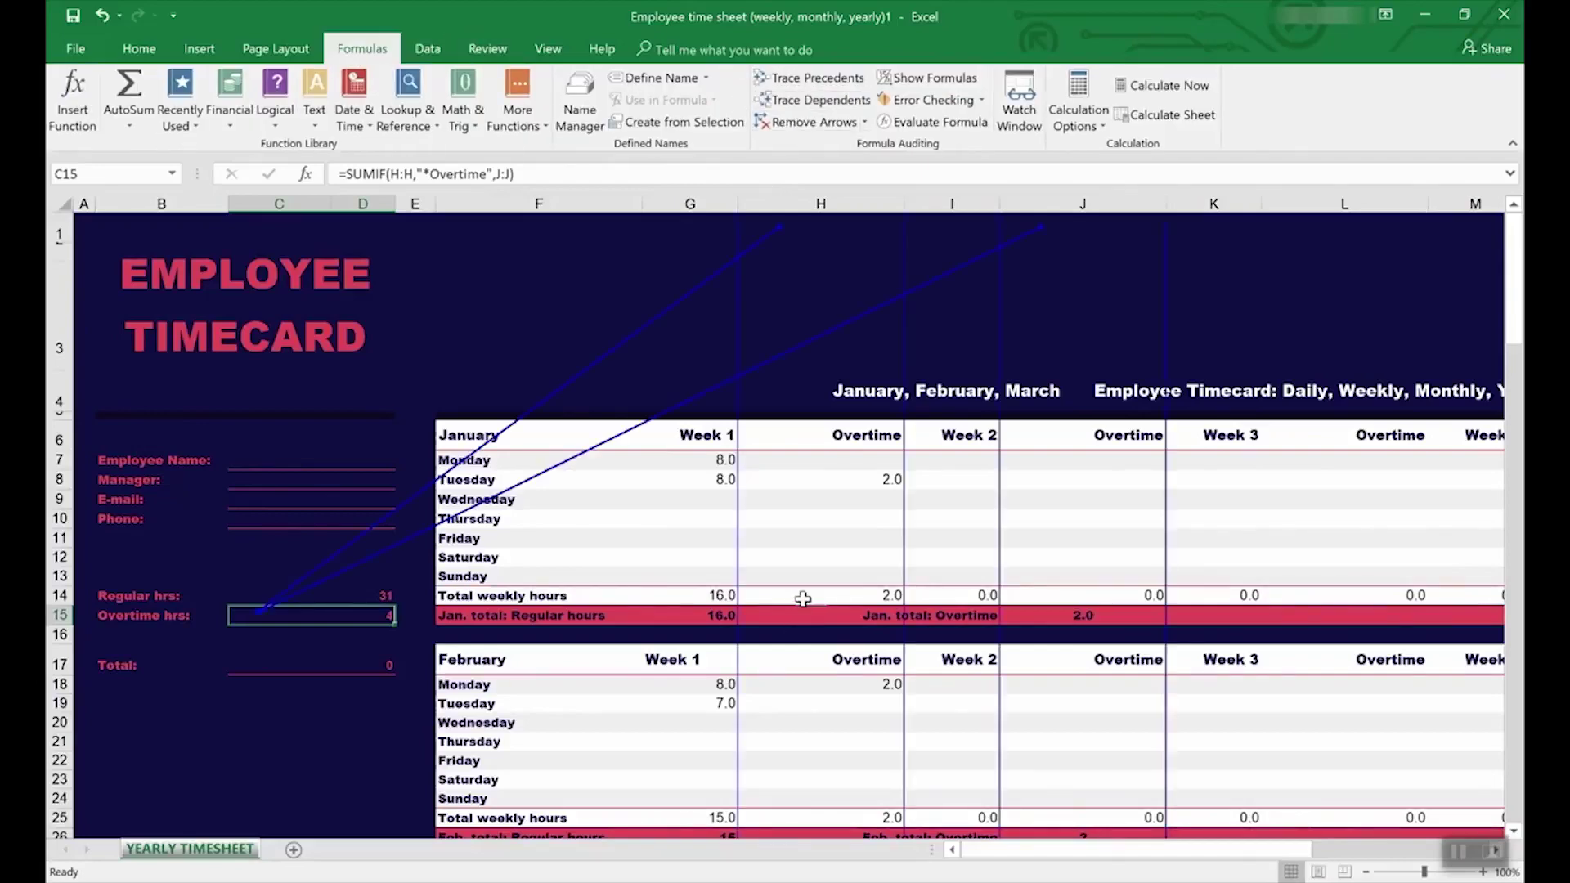
{"action": "scroll", "coordinate": [803, 599], "scroll_direction": "down", "scroll_amount": 7}
{"action": "scroll", "coordinate": [803, 599], "scroll_direction": "up", "scroll_amount": 7}
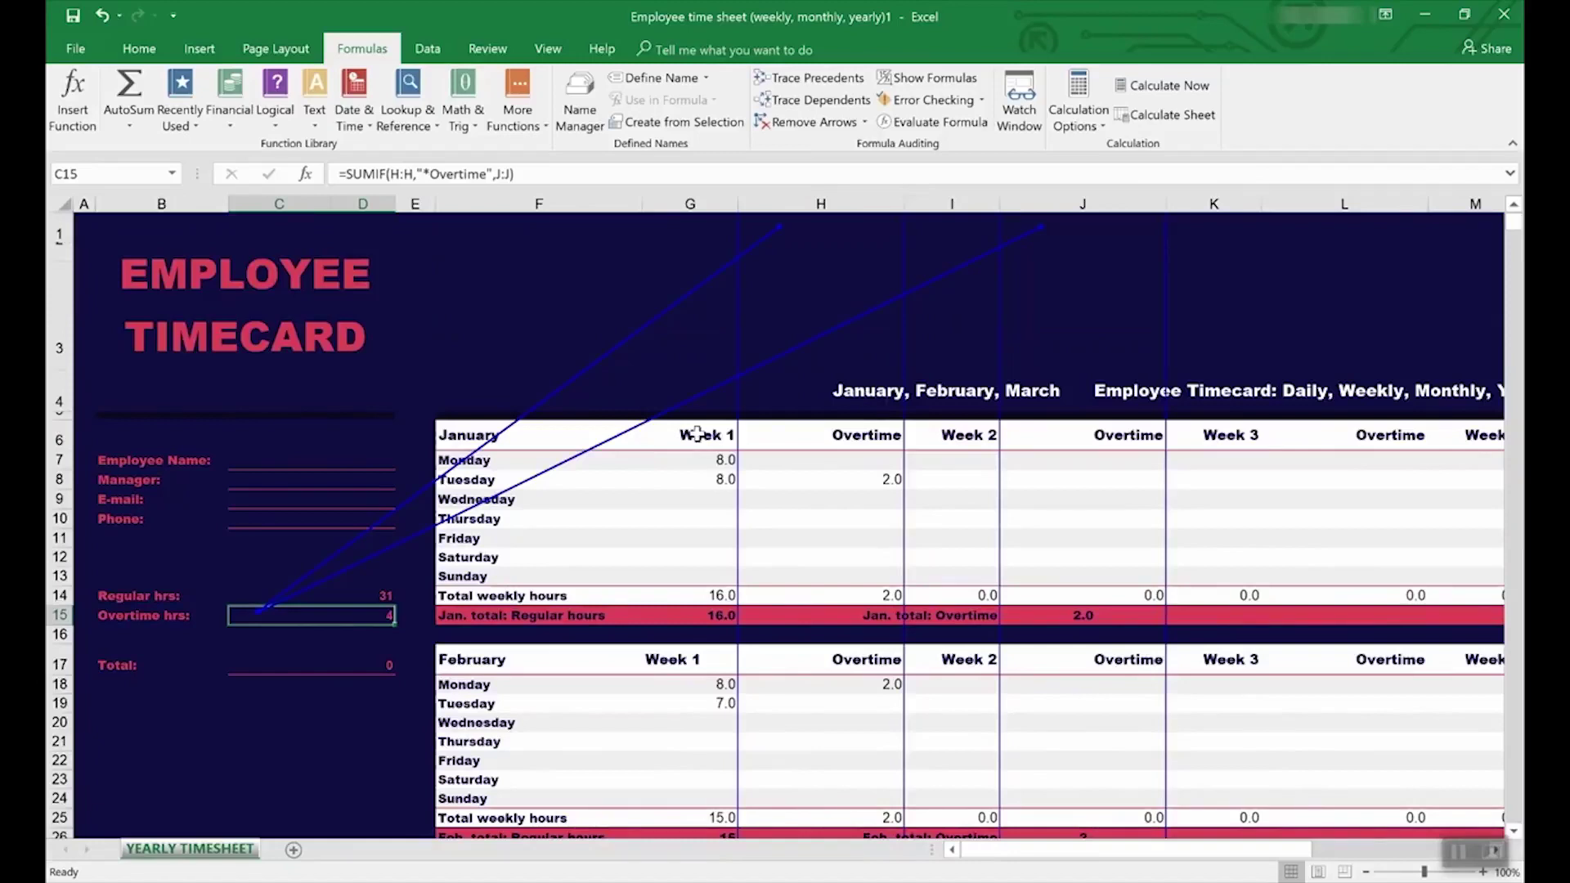
{"action": "left_click", "coordinate": [319, 597]}
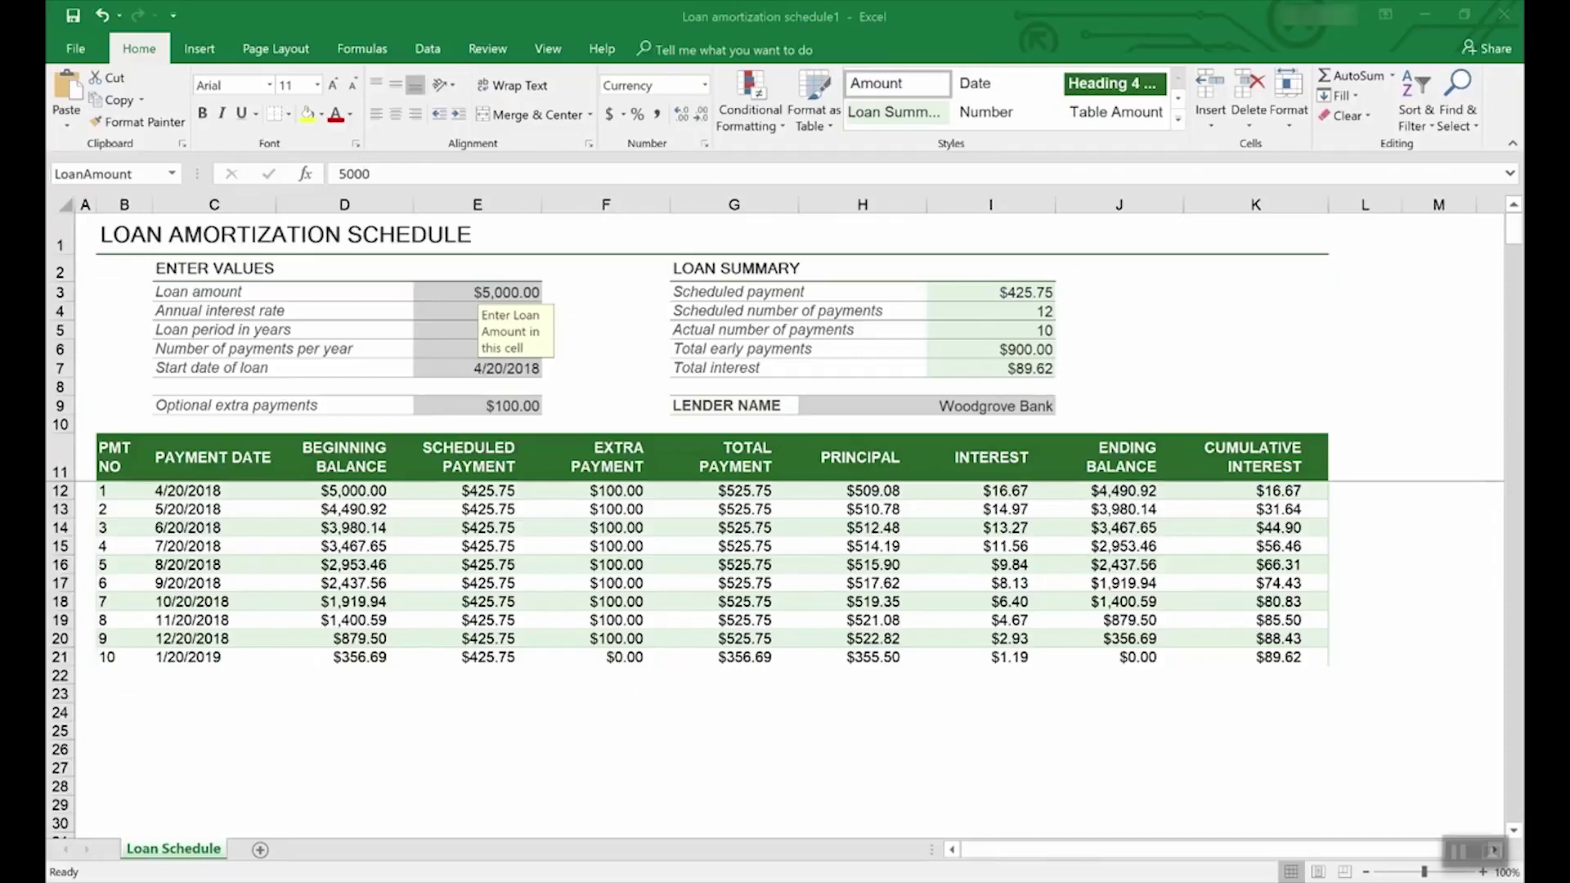
{"action": "left_click", "coordinate": [80, 51]}
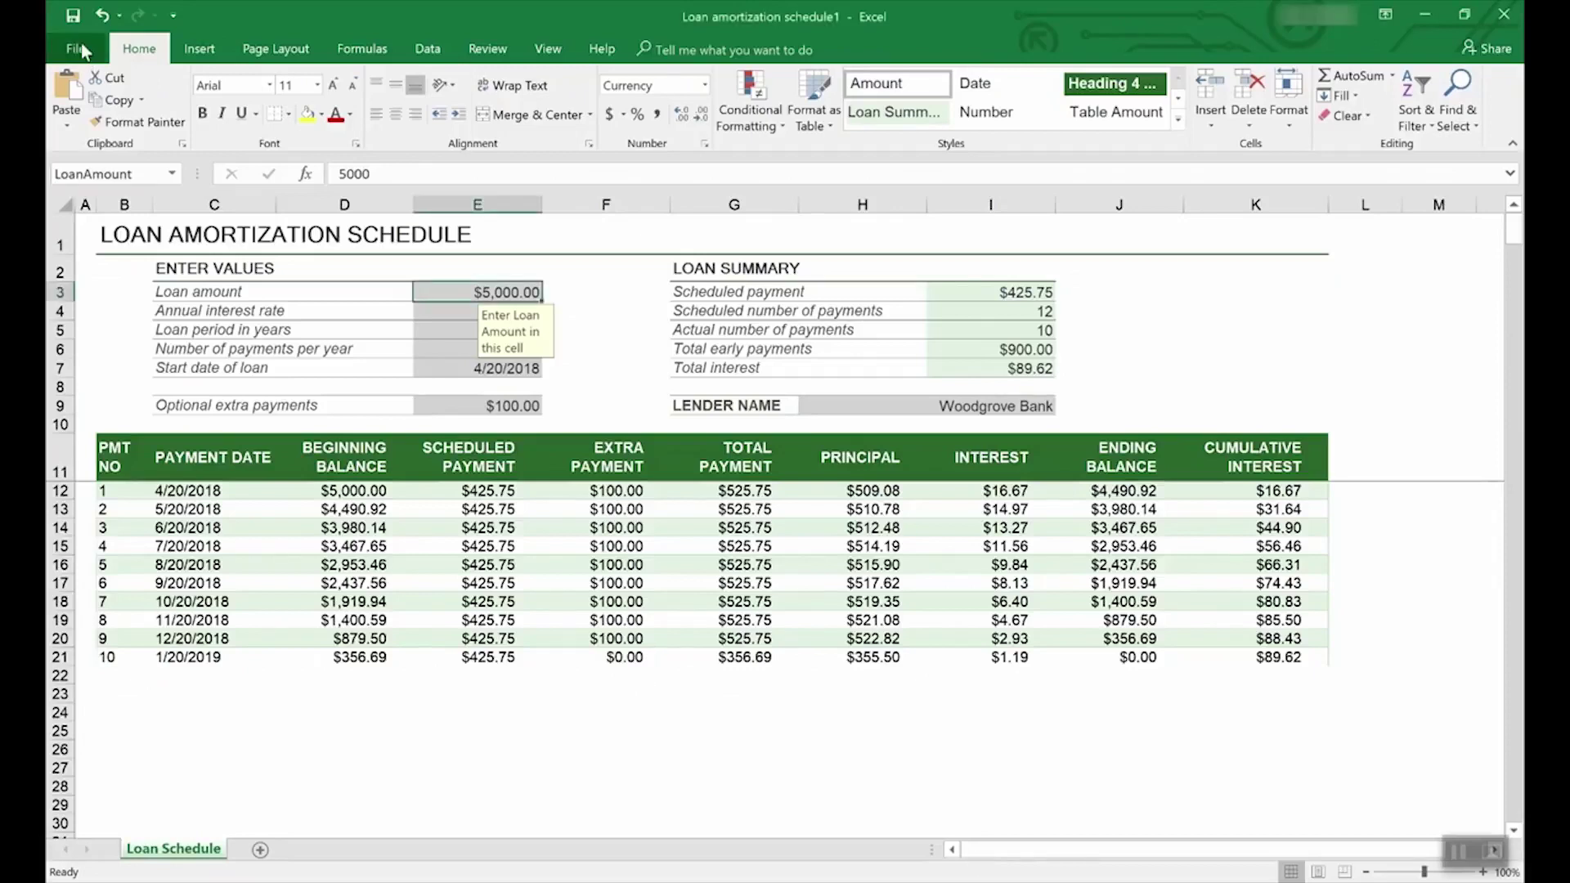
{"action": "left_click", "coordinate": [81, 43]}
{"action": "left_click", "coordinate": [101, 242]}
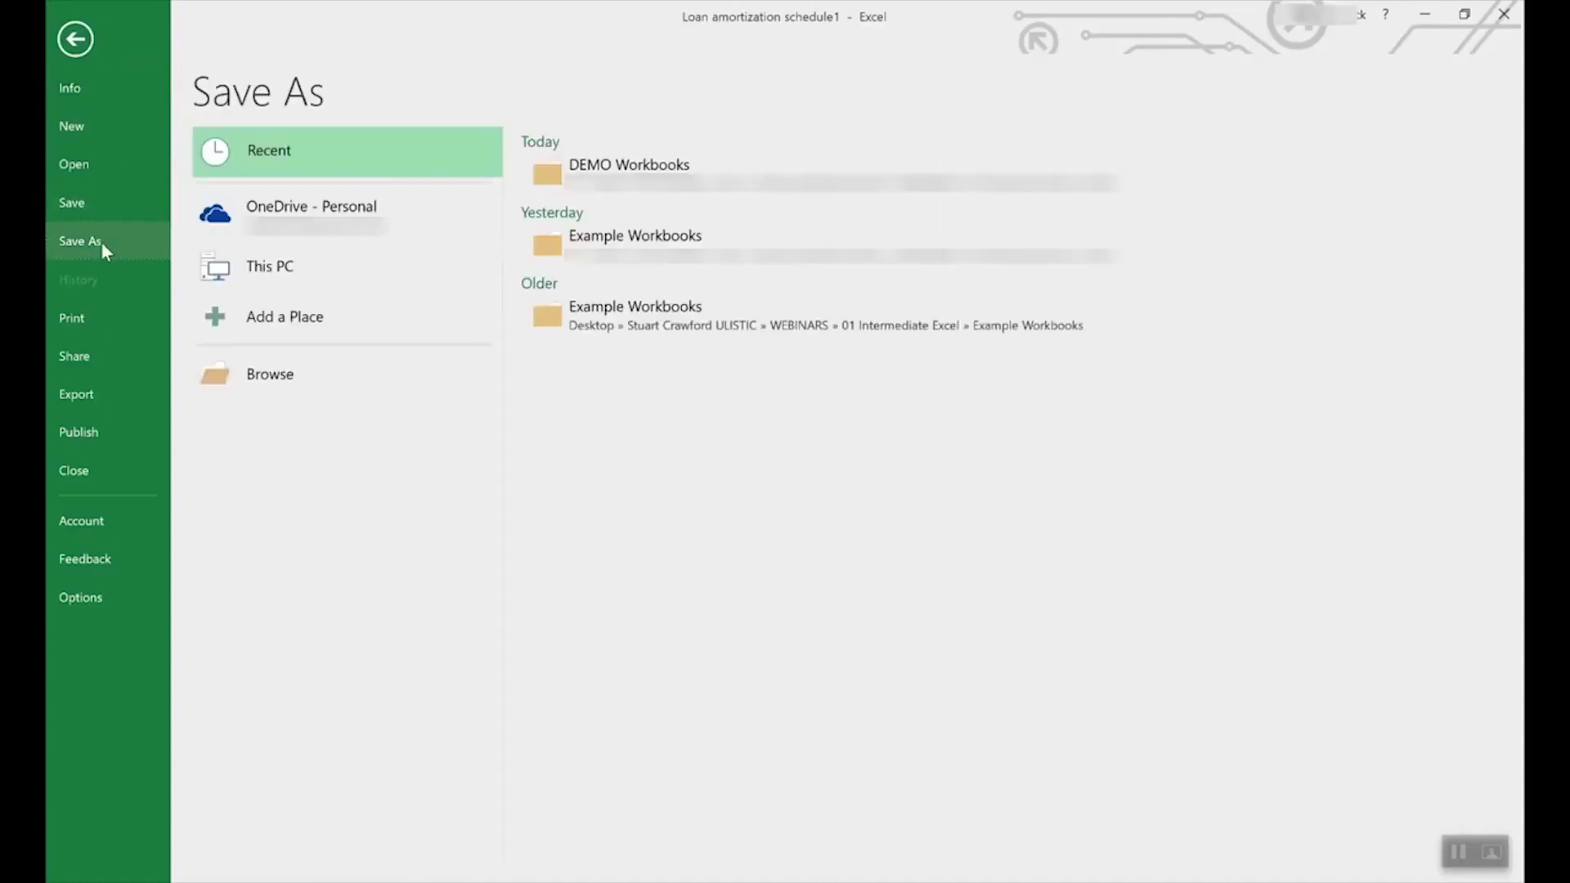
{"action": "left_click", "coordinate": [336, 210]}
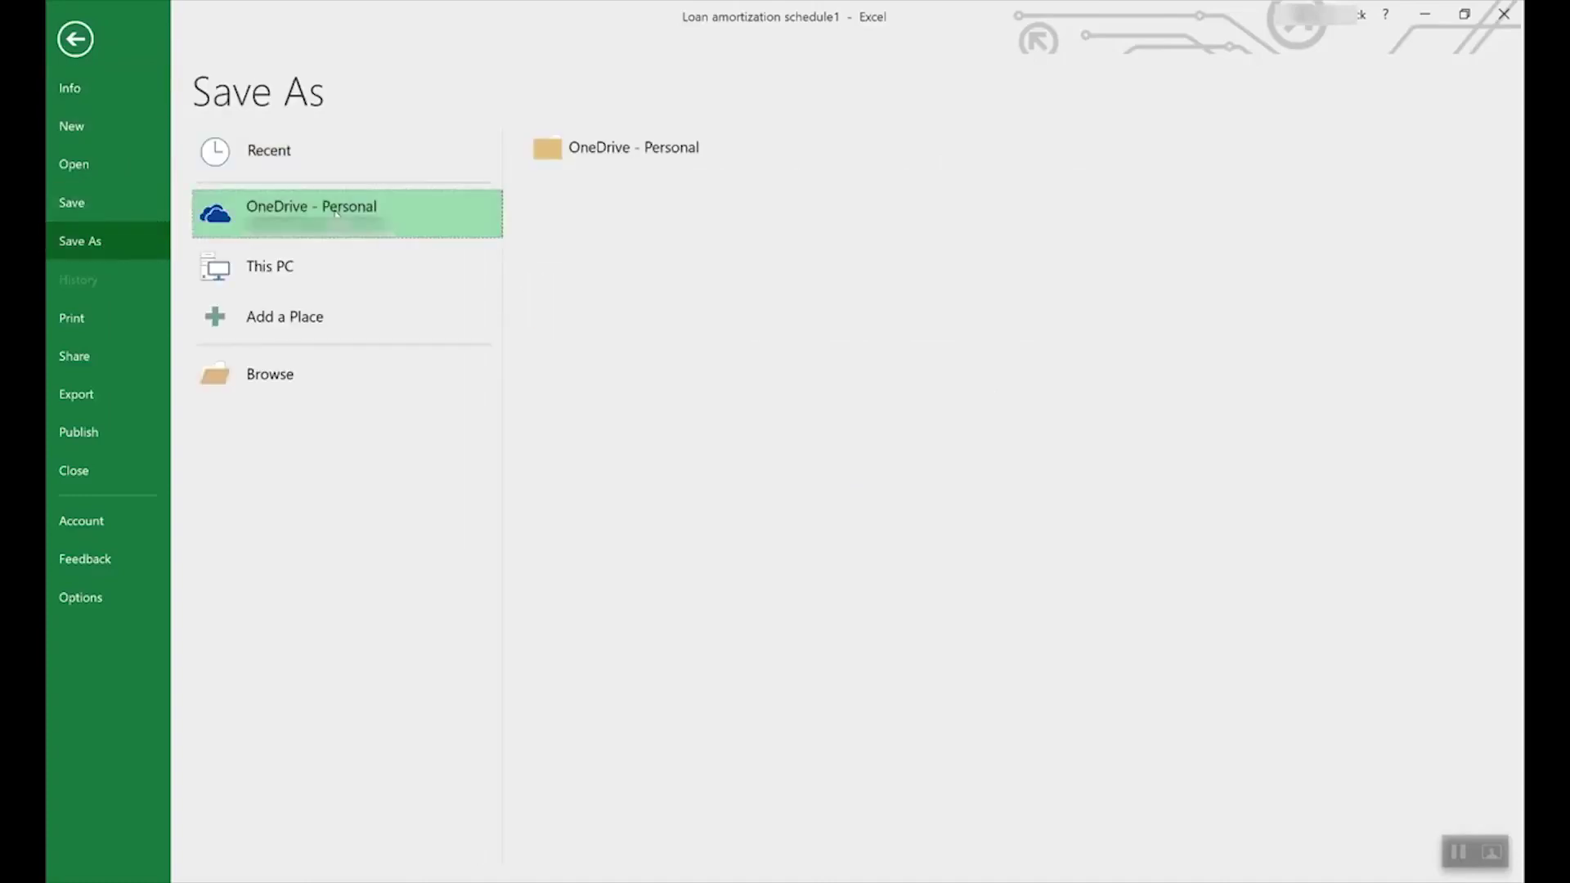
{"action": "left_click", "coordinate": [297, 256]}
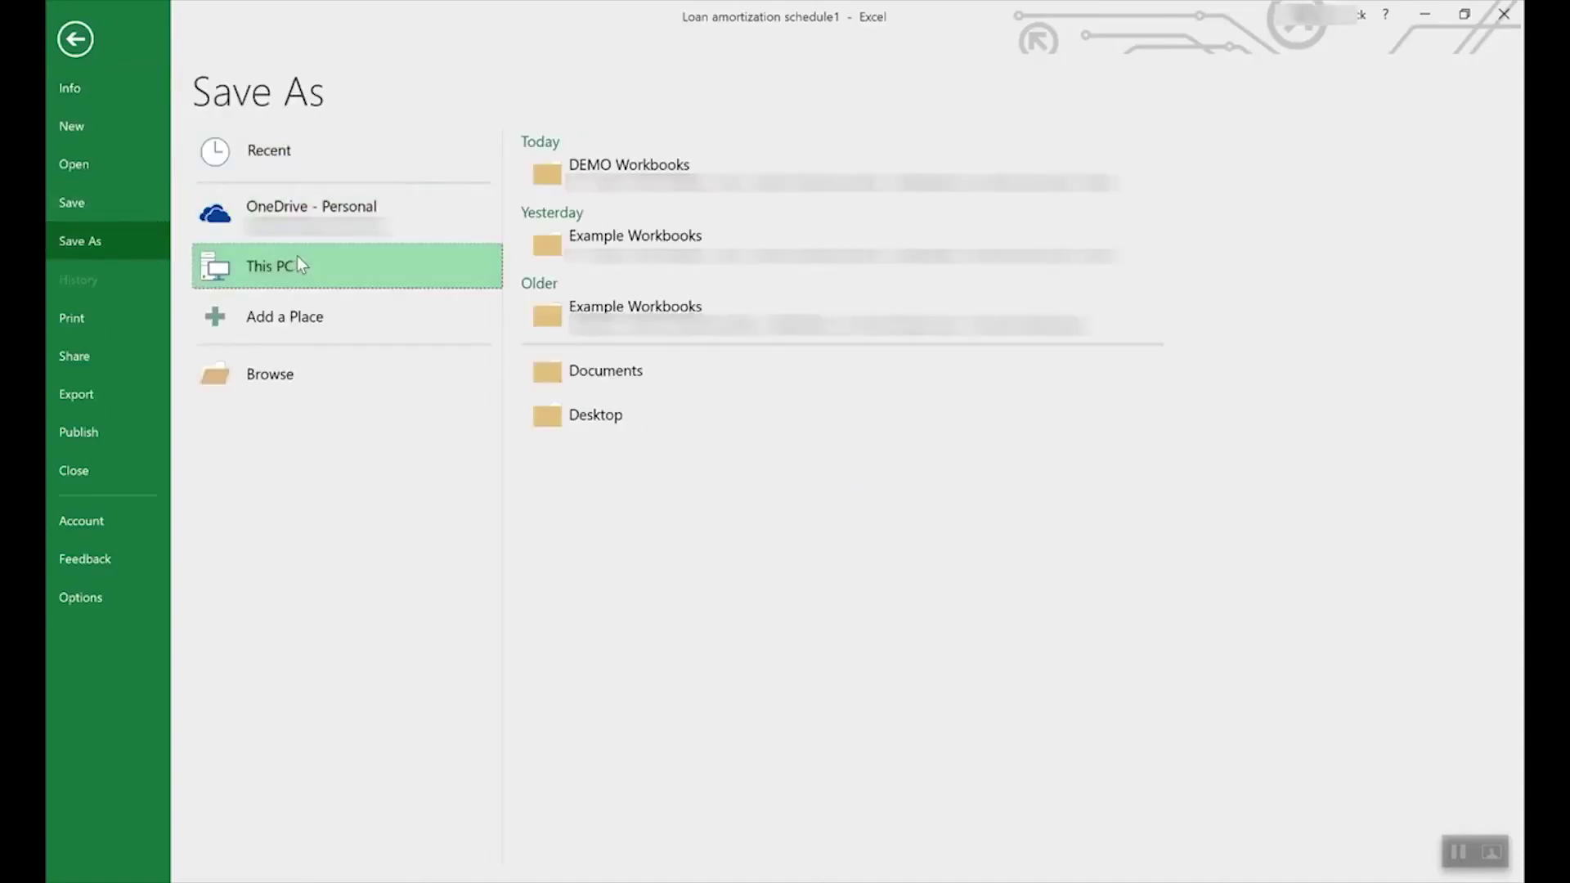
{"action": "double_click", "coordinate": [441, 256]}
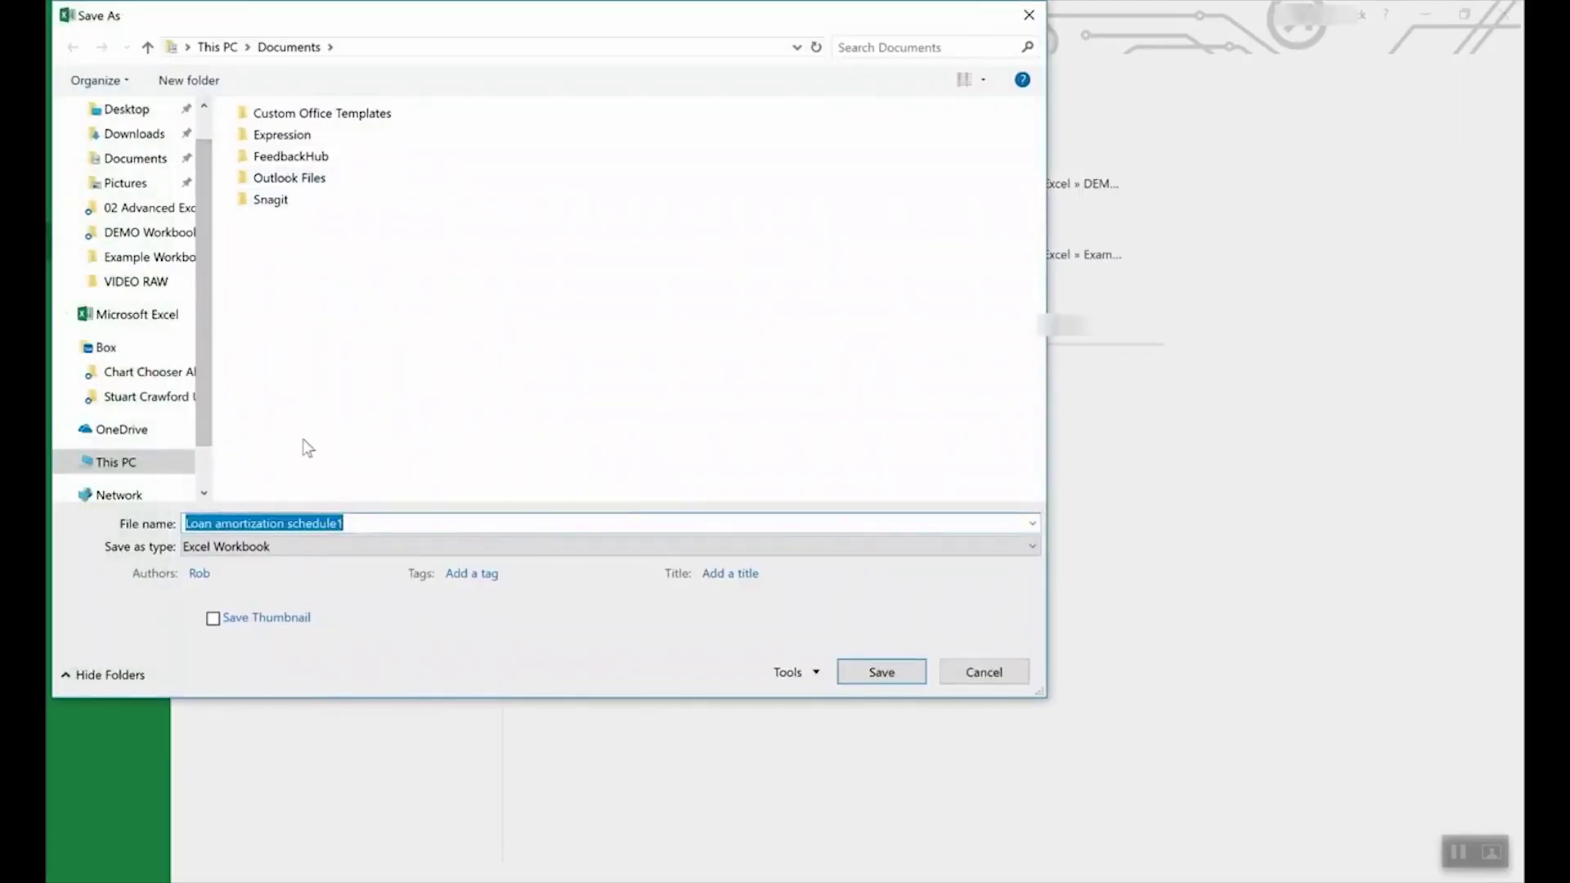
{"action": "left_click", "coordinate": [296, 546]}
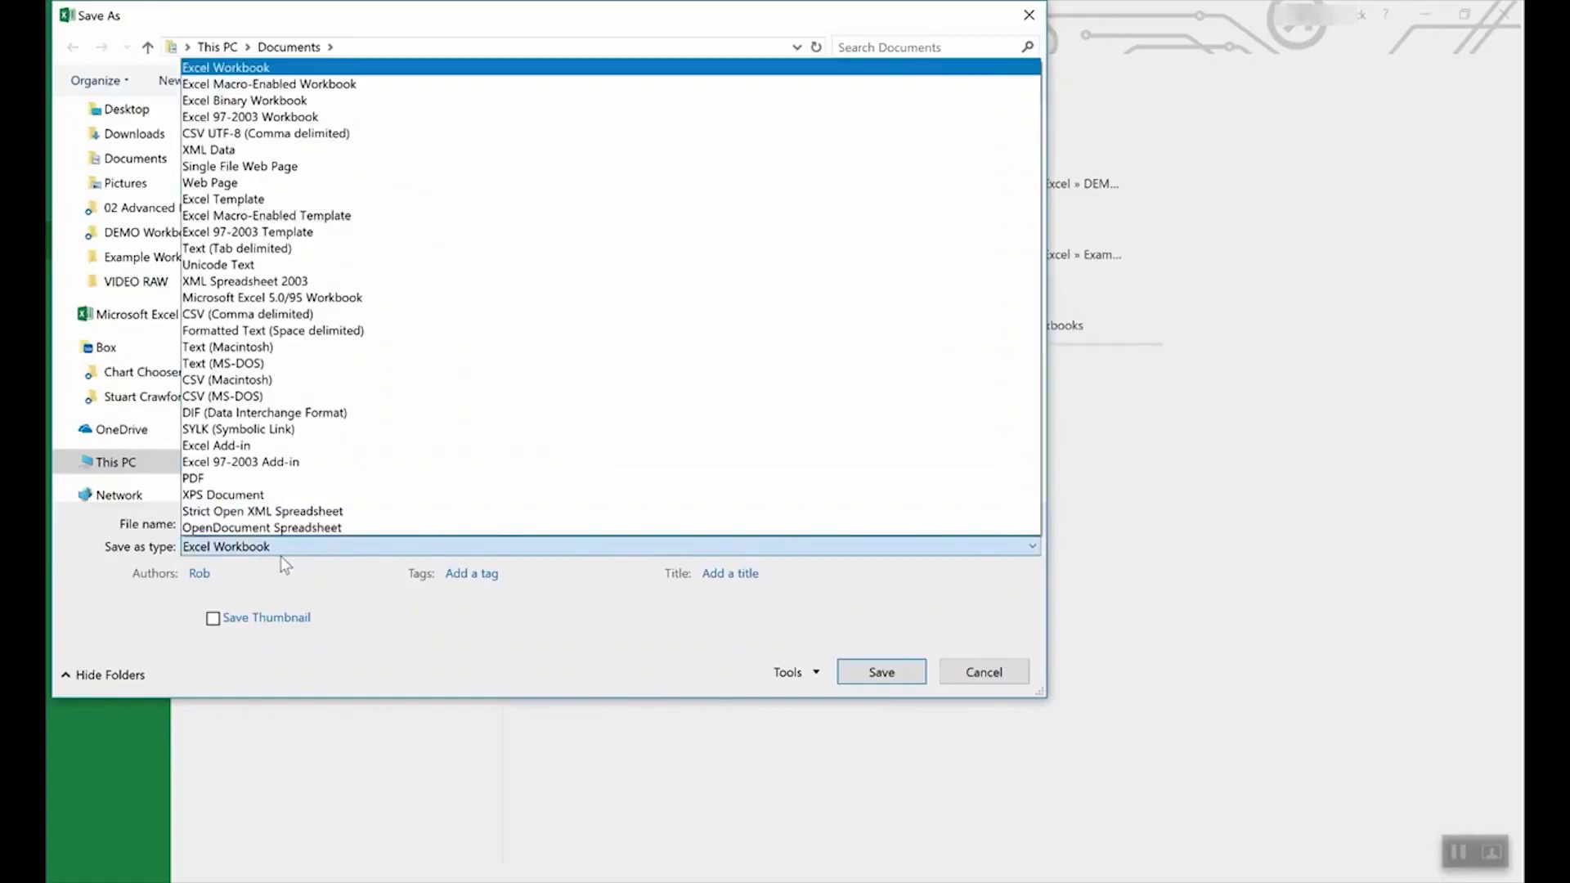
{"action": "left_click", "coordinate": [259, 201]}
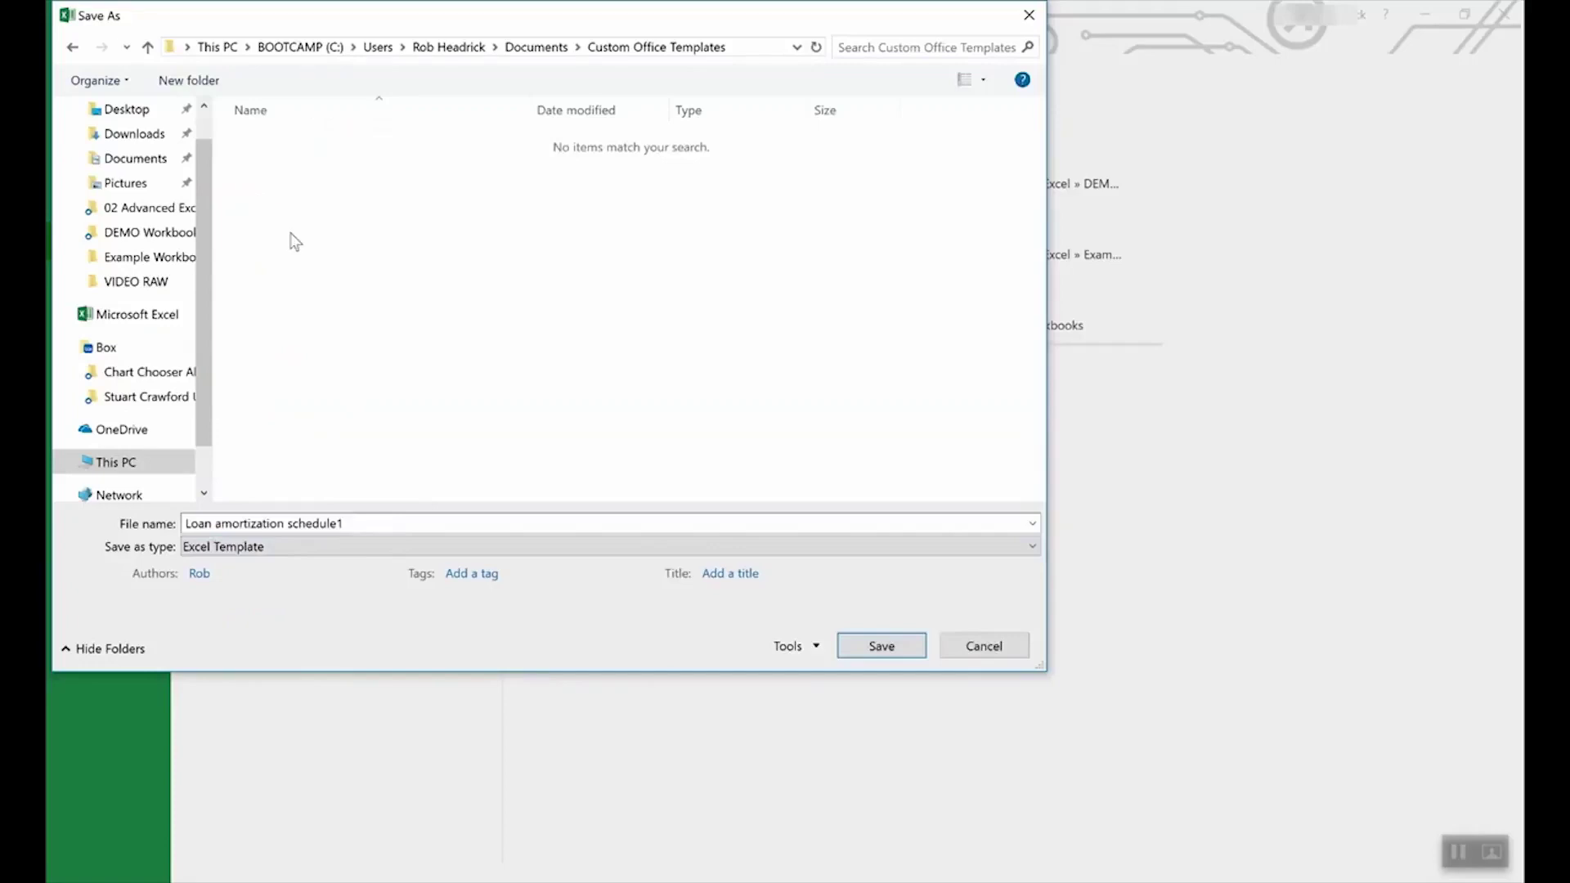
{"action": "left_click", "coordinate": [985, 645]}
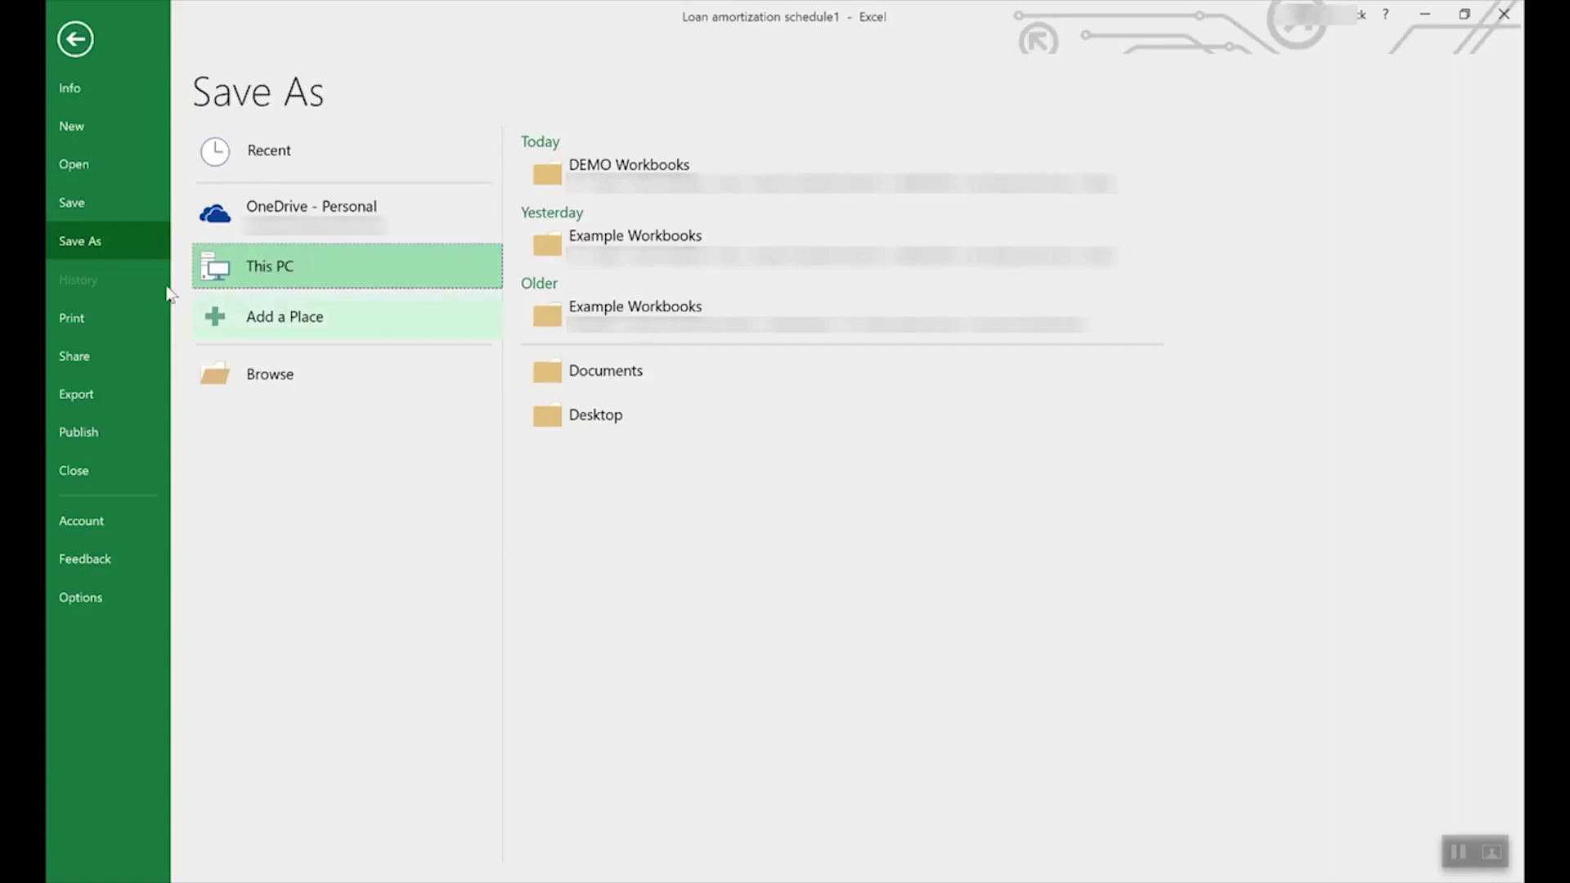
{"action": "left_click", "coordinate": [72, 39]}
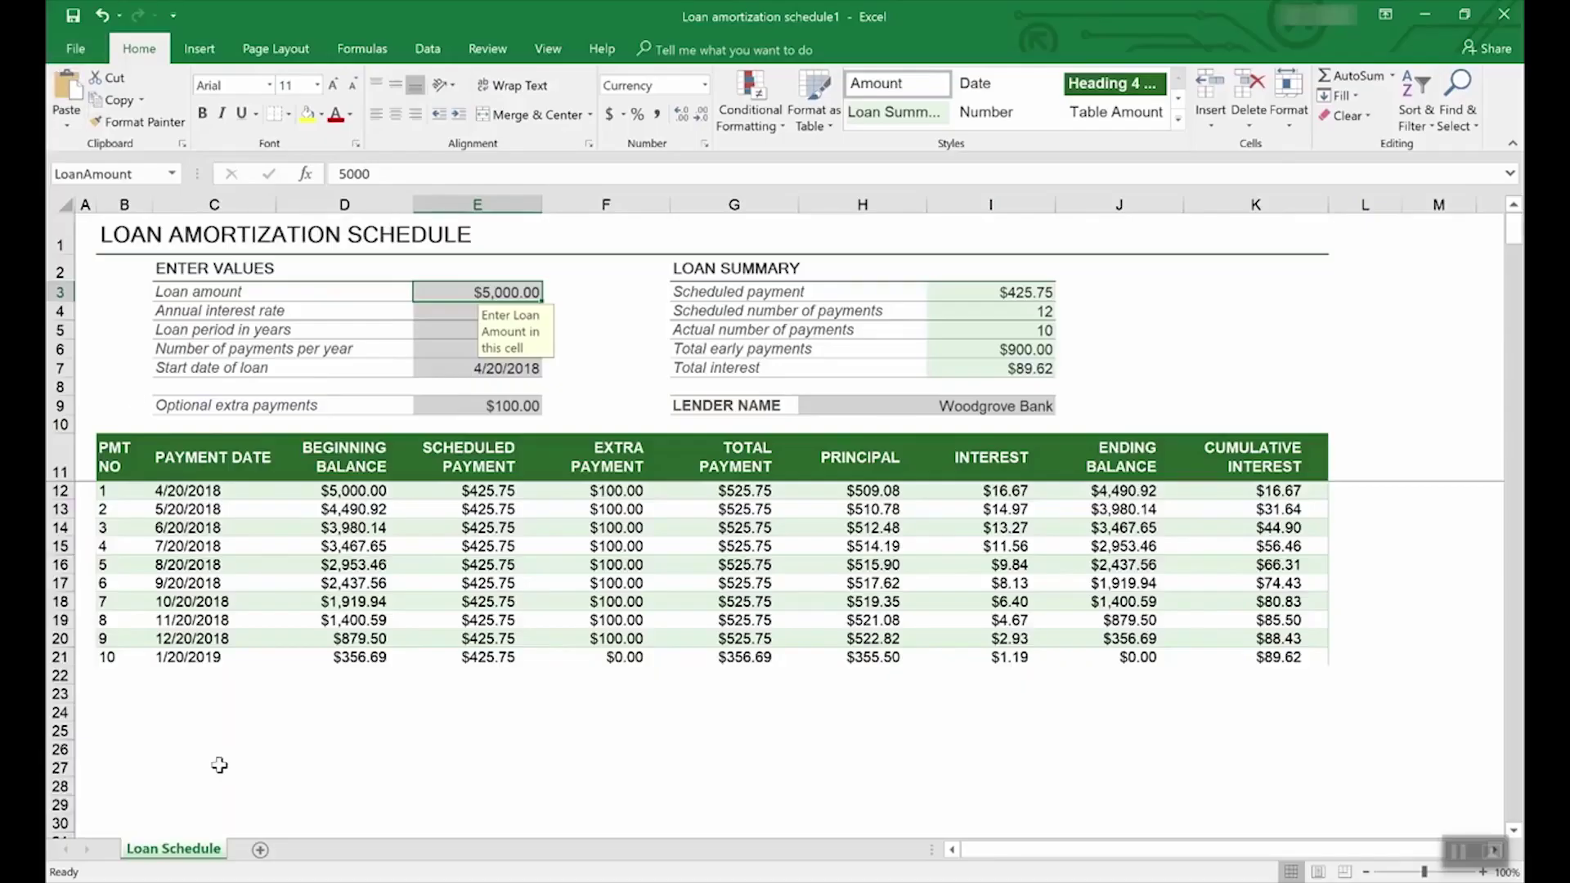